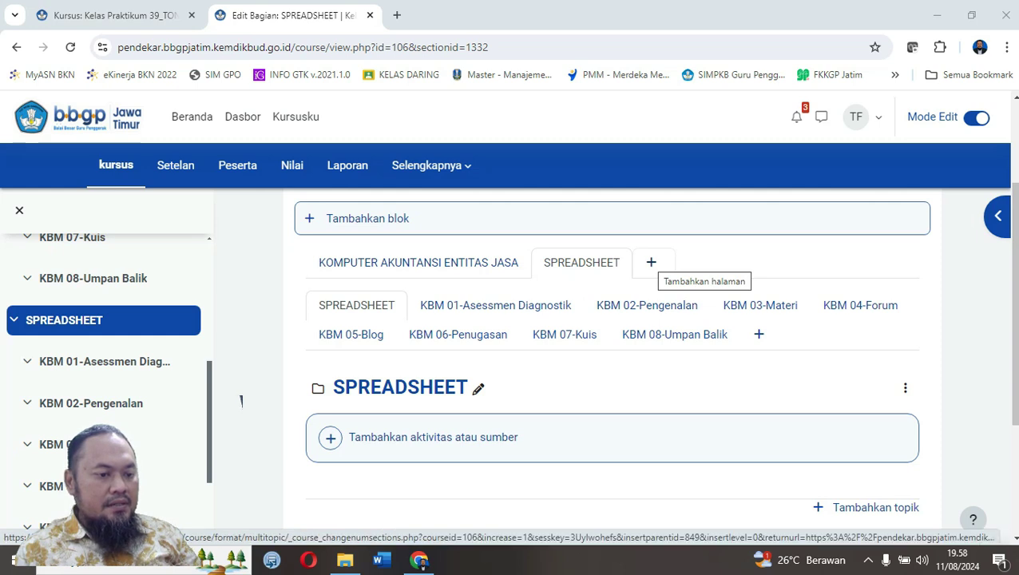
Add a top-level course page after SPREADSHEET and save it with the custom name KOMPAK ENTITAS DAGANG.
{"action": "left_click", "coordinate": [651, 262]}
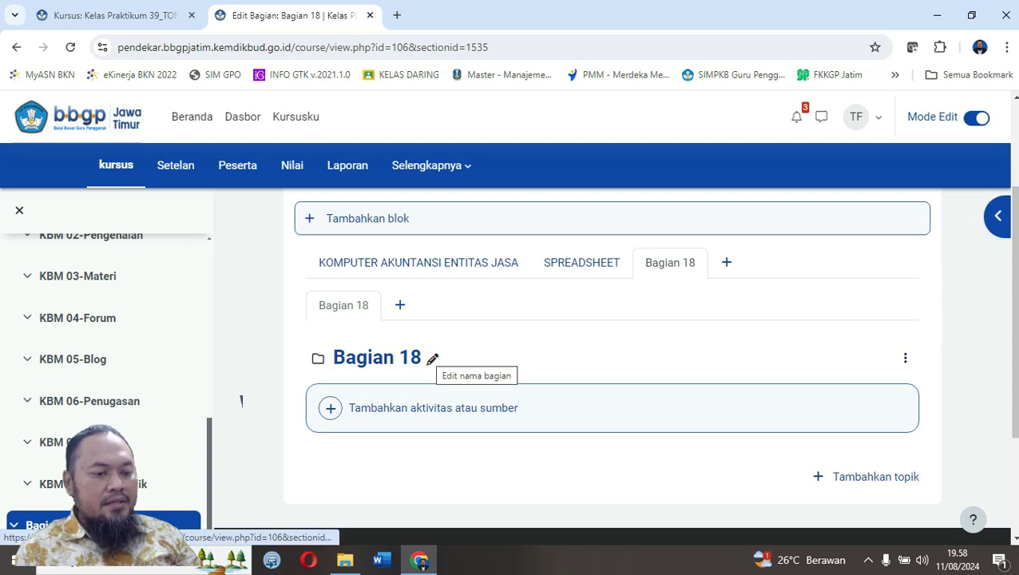
{"action": "left_click", "coordinate": [904, 358]}
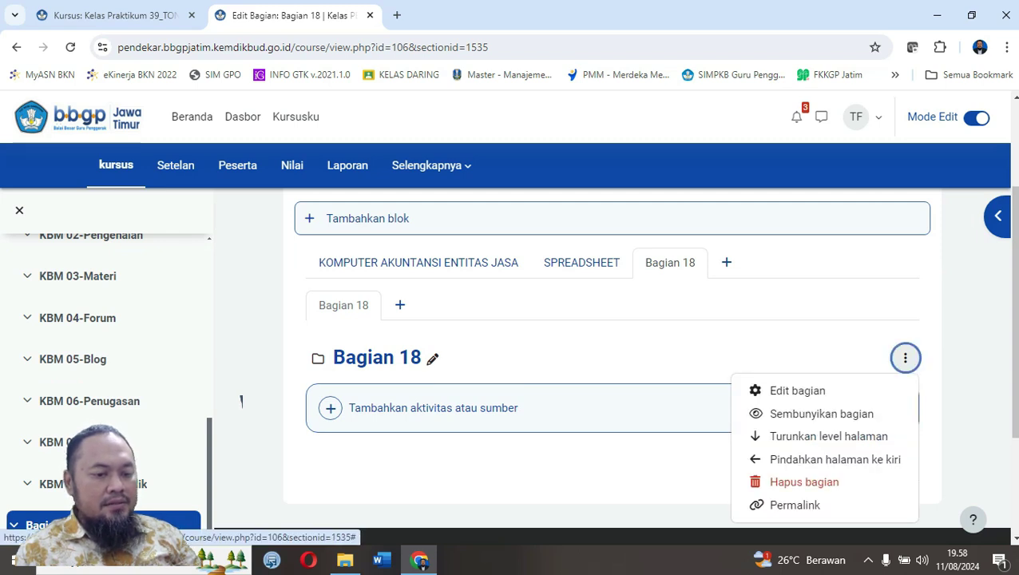
{"action": "left_click", "coordinate": [797, 391]}
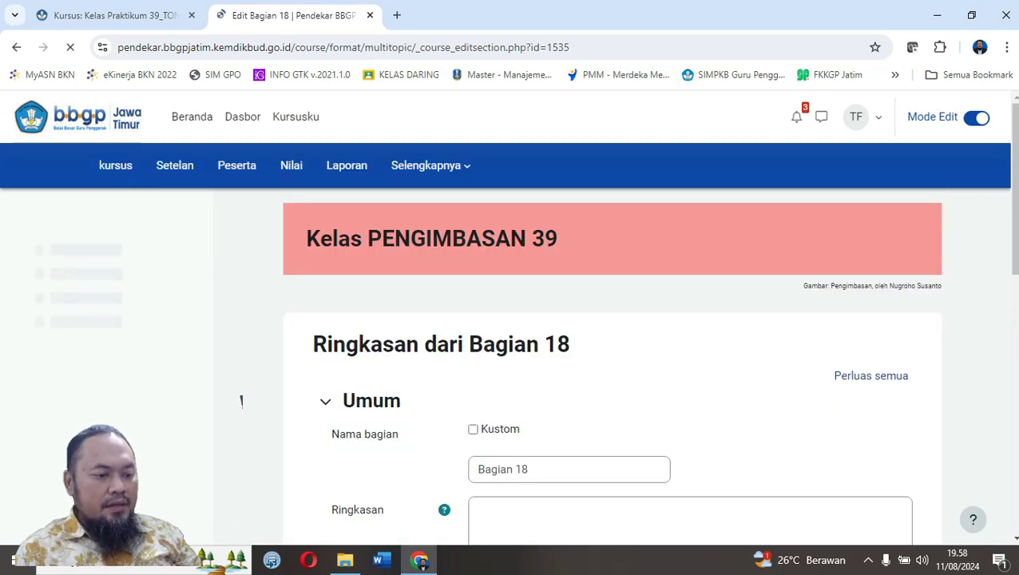
{"action": "left_click", "coordinate": [473, 430]}
{"action": "left_click", "coordinate": [519, 470]}
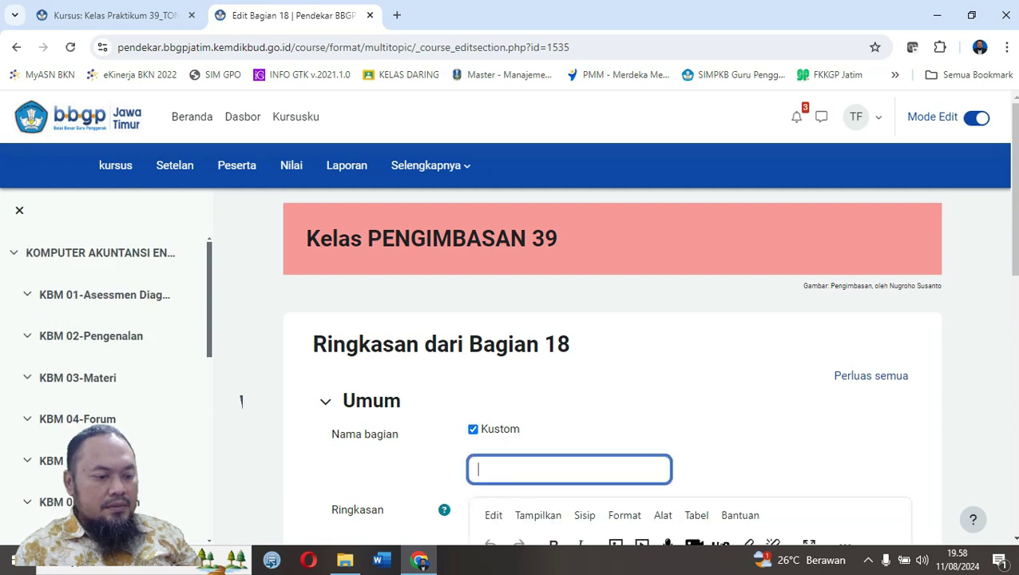
{"action": "type", "text": "K"}
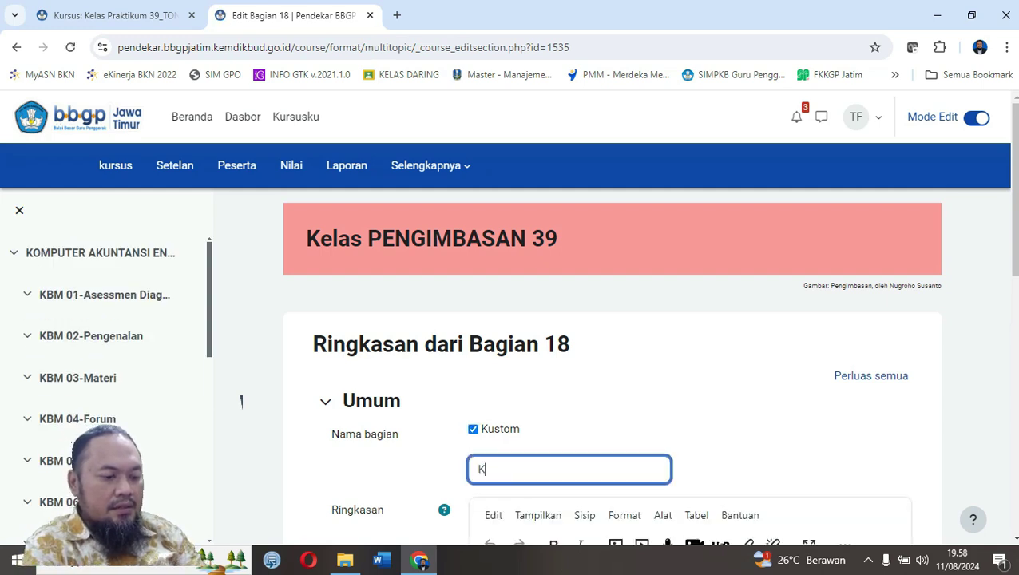
{"action": "type", "text": "OMPAK"}
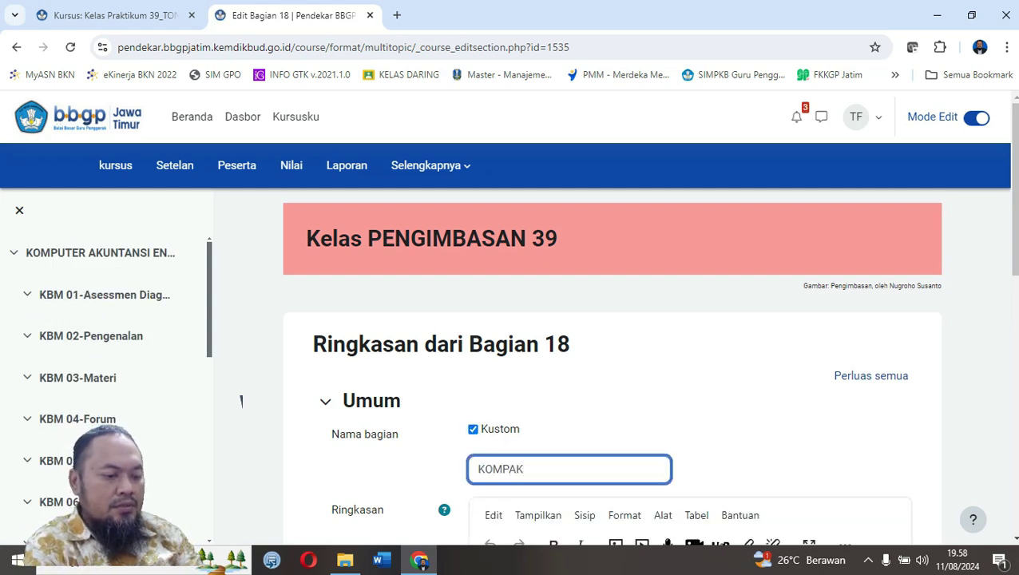
{"action": "type", "text": " ENTIT"}
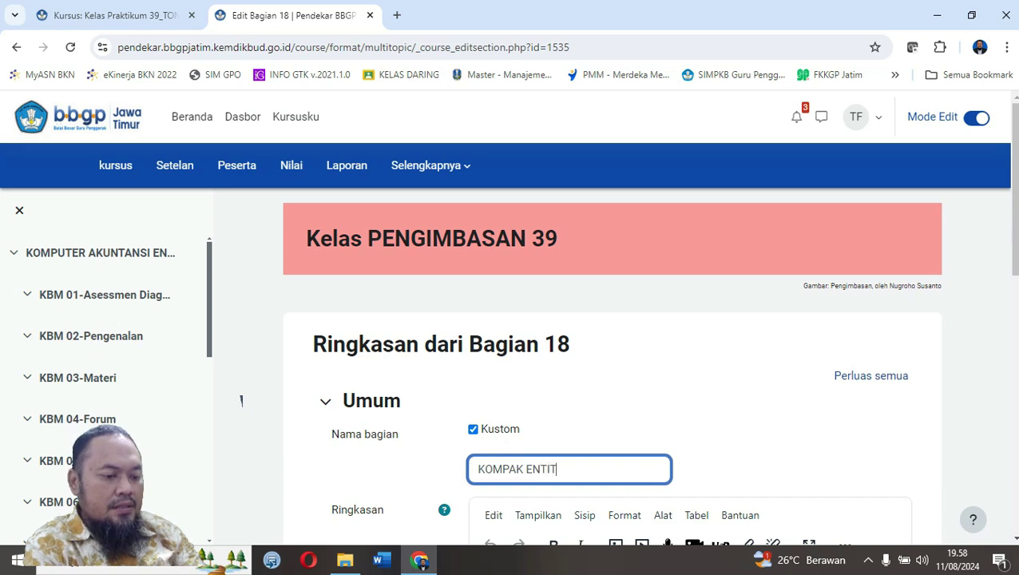
{"action": "type", "text": "AS DAGANG"}
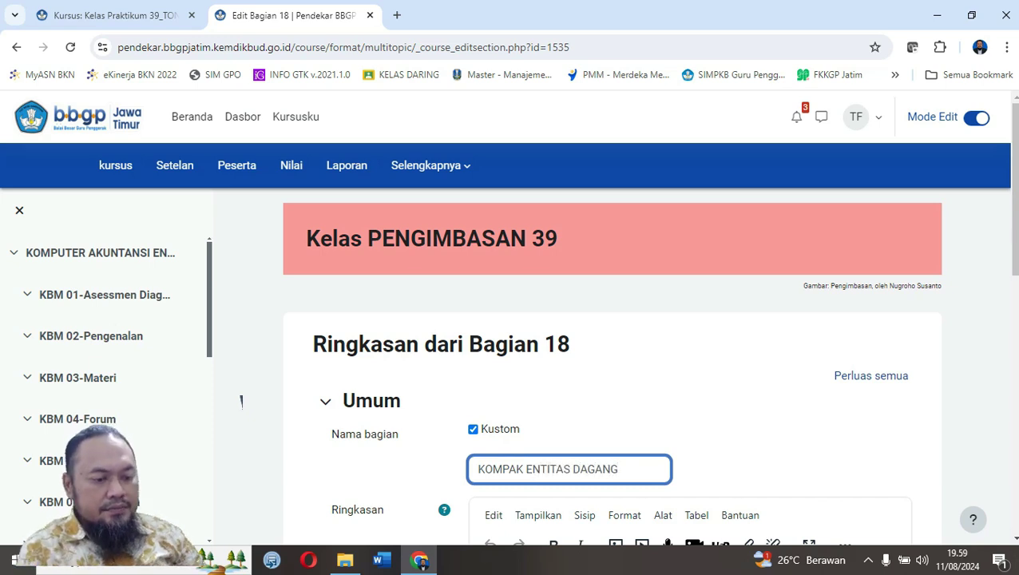
{"action": "scroll", "coordinate": [241, 400], "scroll_direction": "down", "scroll_amount": 7}
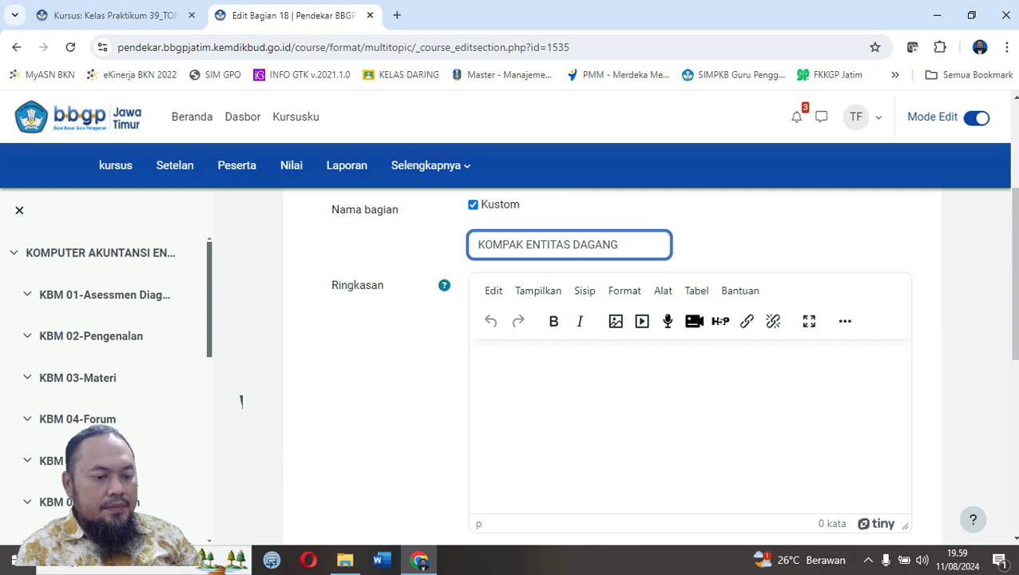
{"action": "left_click", "coordinate": [525, 461]}
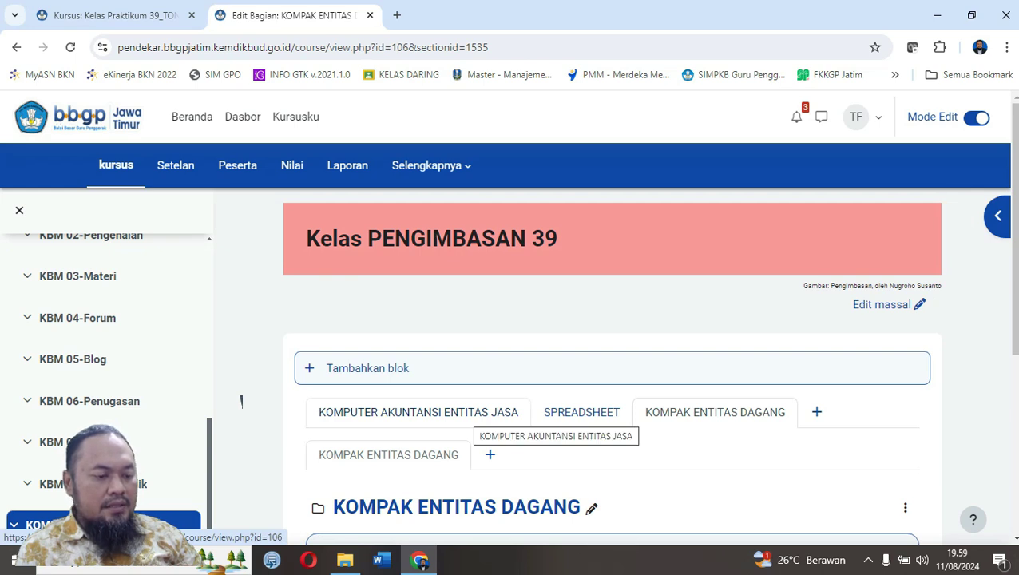
Examine the subpage structure of KOMPUTER AKUNTANSI ENTITAS JASA and SPREADSHEET and compare it with the KOMPAK ENTITAS DAGANG page.
{"action": "left_click", "coordinate": [475, 417]}
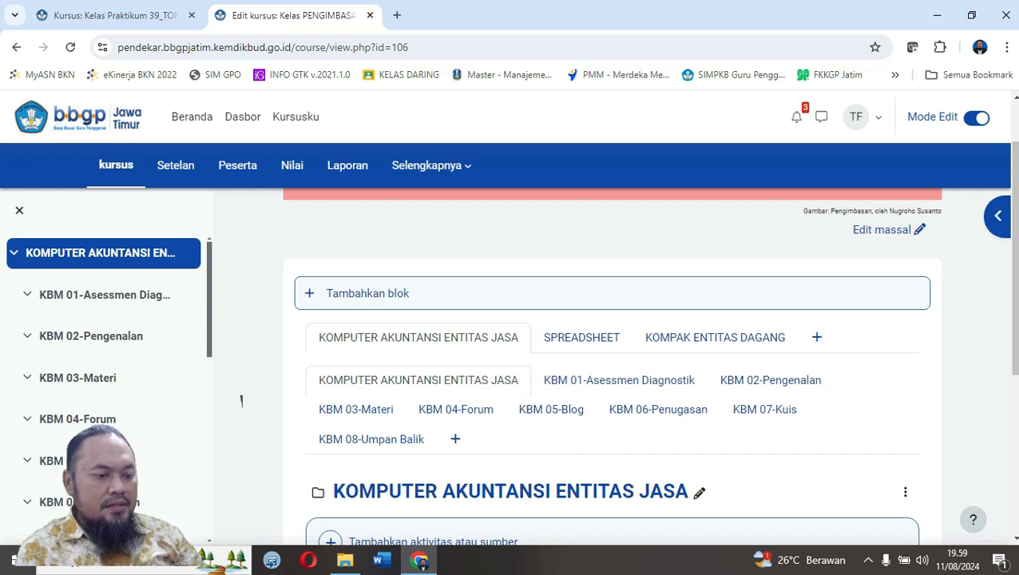
{"action": "left_click", "coordinate": [582, 337]}
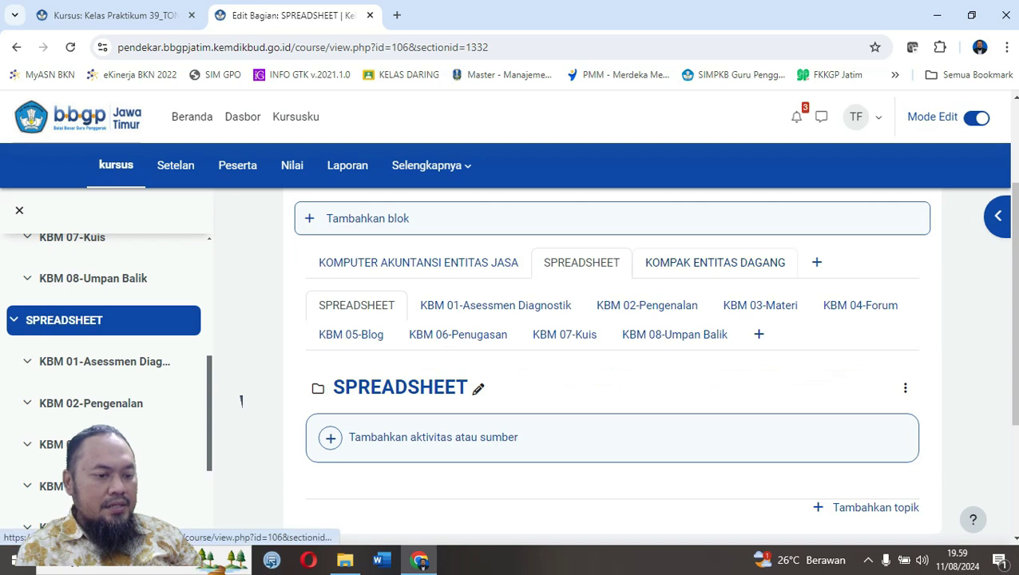
{"action": "left_click", "coordinate": [715, 262]}
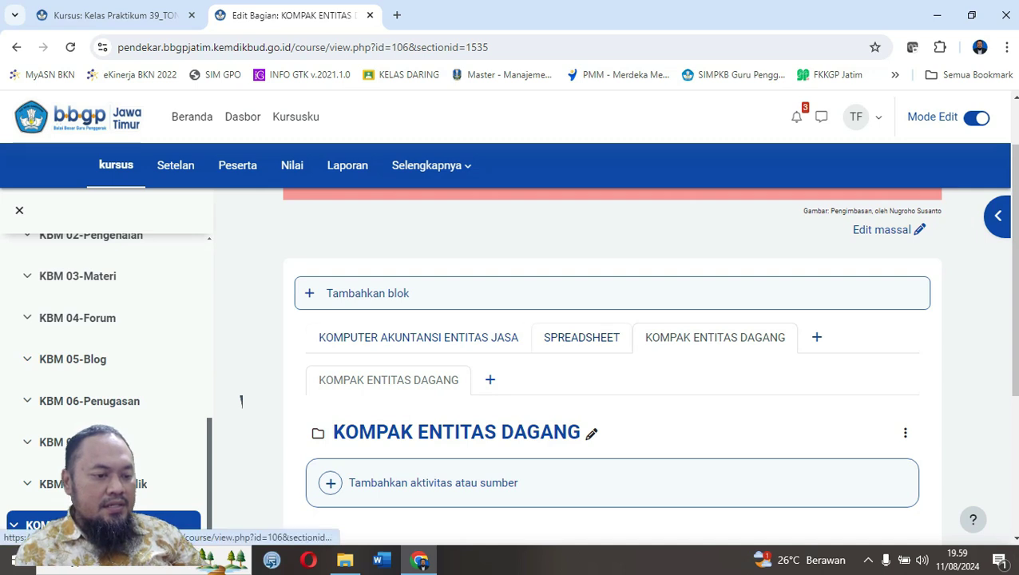
{"action": "left_click", "coordinate": [582, 337]}
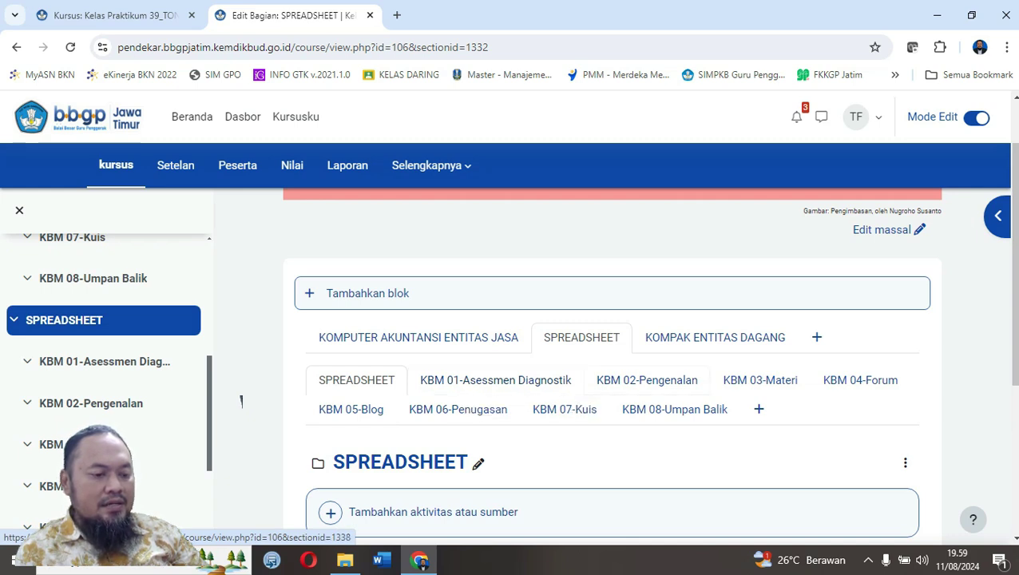
Add a second-level page under the KOMPAK ENTITAS DAGANG page.
{"action": "left_click", "coordinate": [715, 337]}
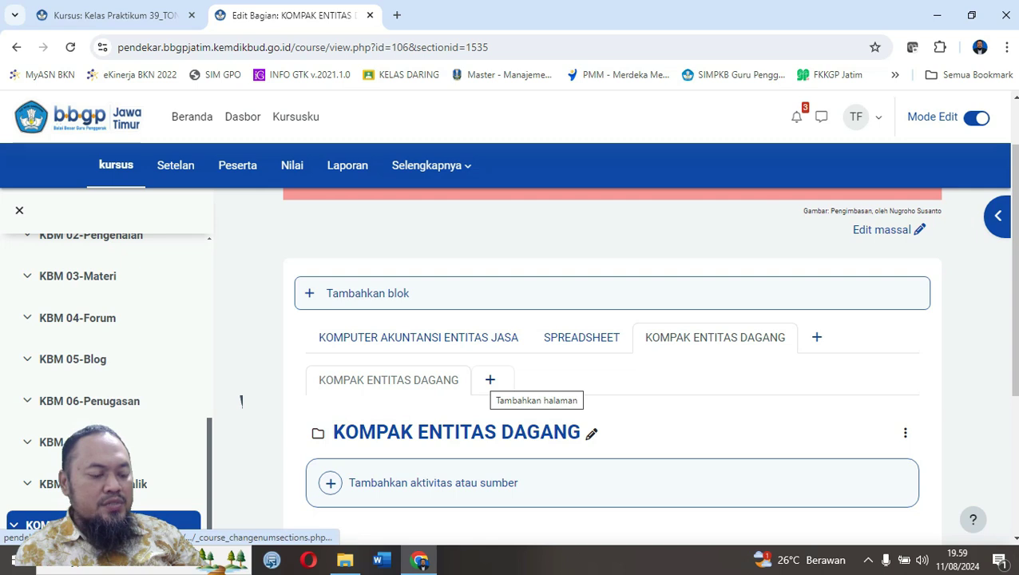
{"action": "left_click", "coordinate": [490, 380]}
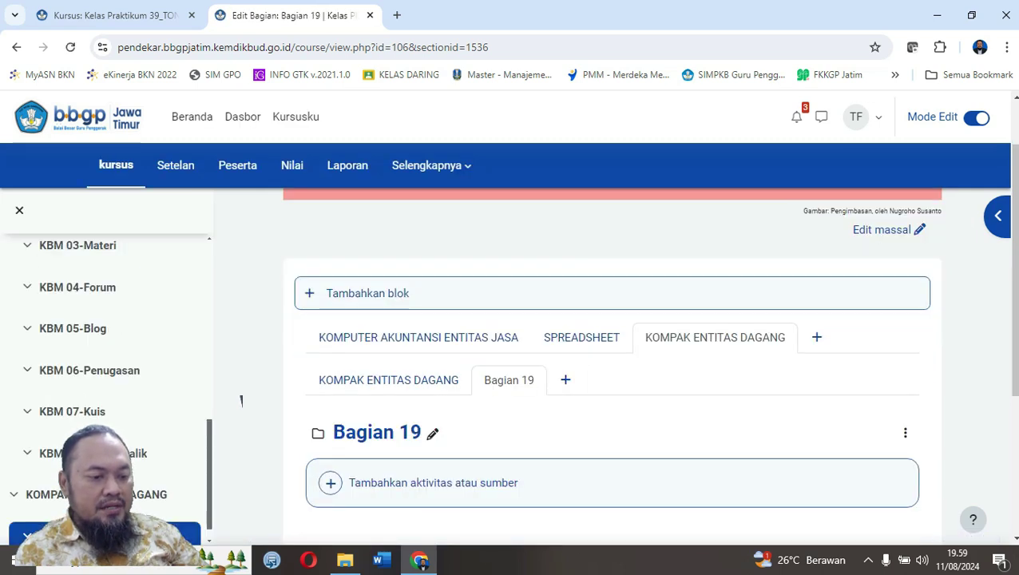
{"action": "scroll", "coordinate": [241, 401], "scroll_direction": "down", "scroll_amount": 1}
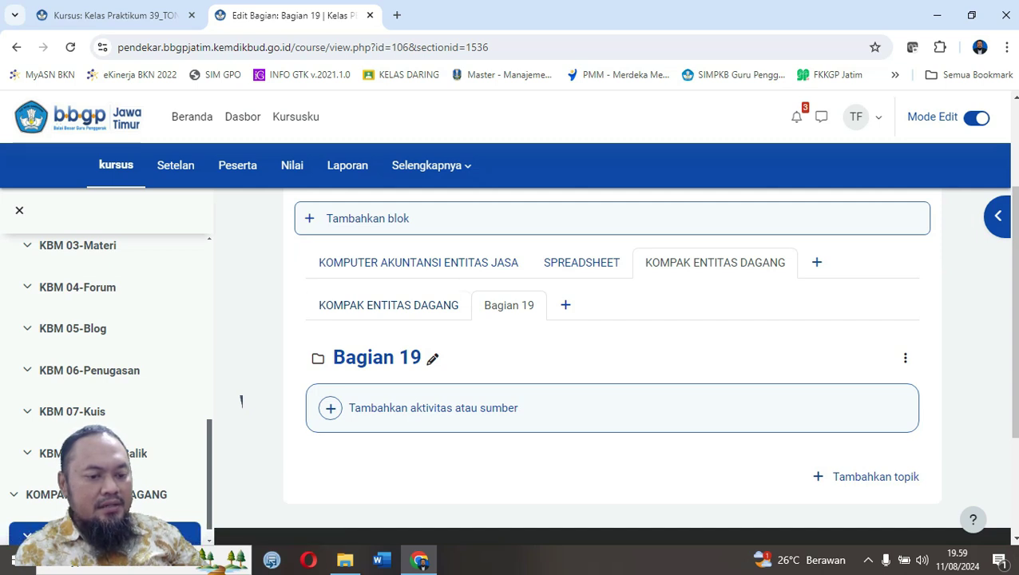
Give the new subpage of KOMPAK ENTITAS DAGANG the custom name KBM 01-Asessmen Diagnostik and save the changes.
{"action": "left_click", "coordinate": [905, 358]}
{"action": "left_click", "coordinate": [796, 389]}
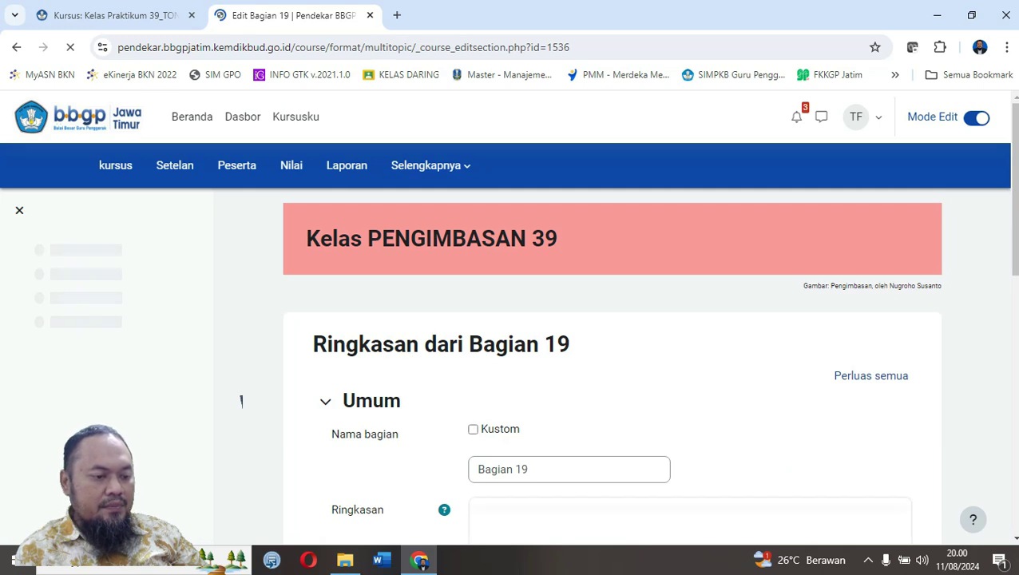
{"action": "left_click", "coordinate": [473, 429]}
{"action": "left_click", "coordinate": [569, 469]}
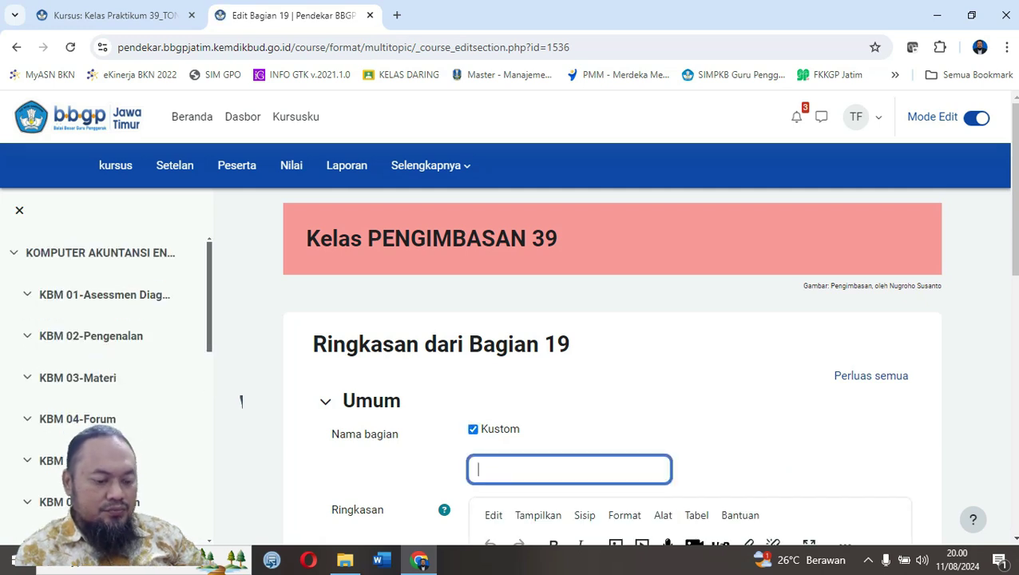
{"action": "type", "text": "kbm"}
{"action": "key", "text": "BackSpace"}
{"action": "key", "text": "BackSpace"}
{"action": "key", "text": "BackSpace"}
{"action": "type", "text": "KBM"}
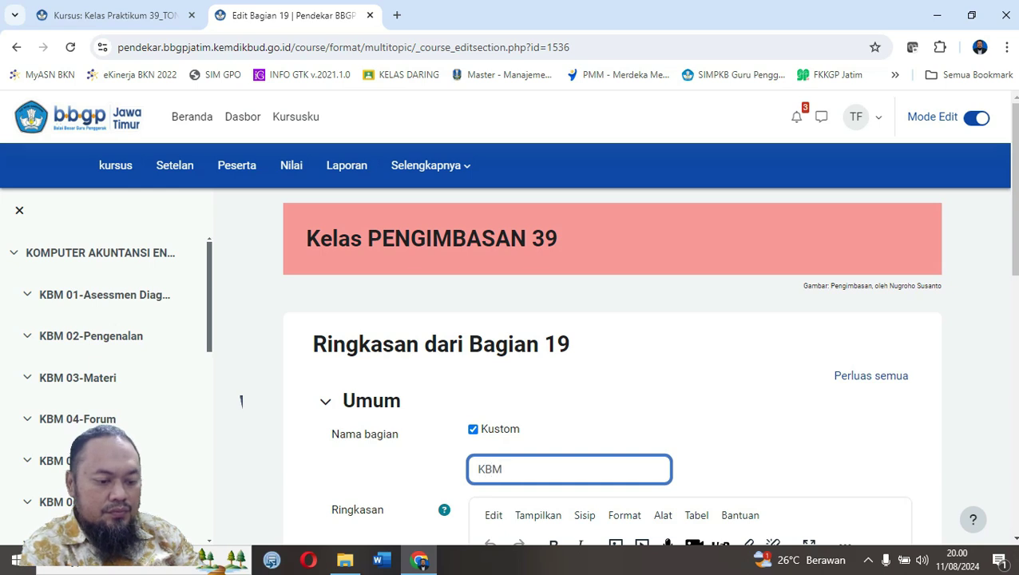
{"action": "type", "text": "-0"}
{"action": "key", "text": "BackSpace"}
{"action": "type", "text": "01-"}
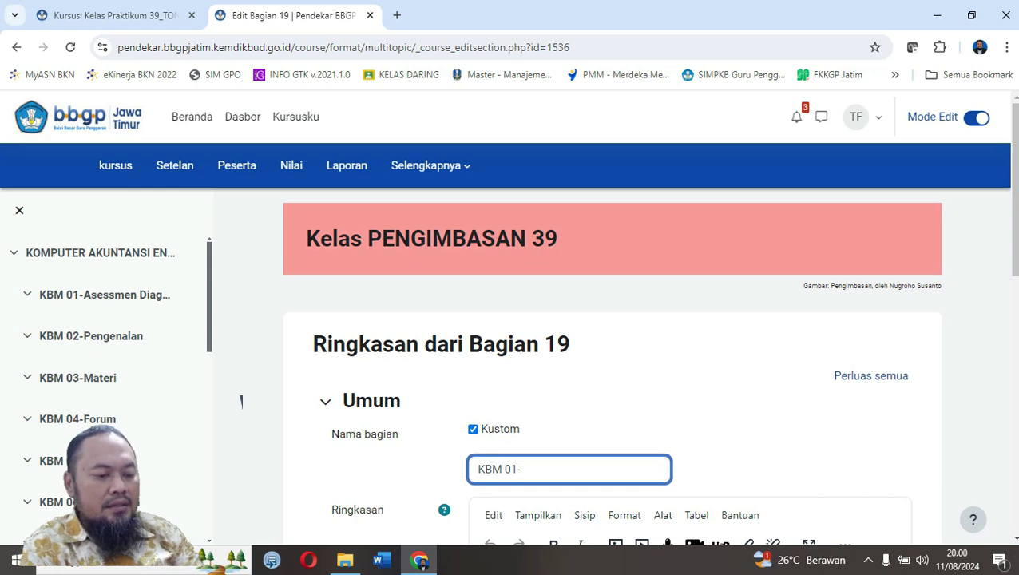
{"action": "type", "text": "Asessmen "}
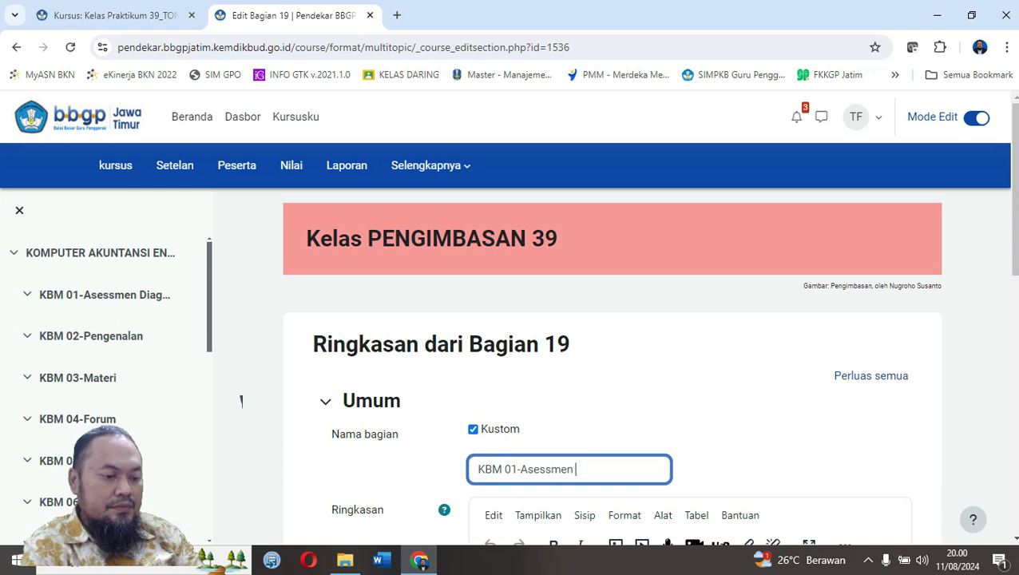
{"action": "type", "text": "Diagnostik"}
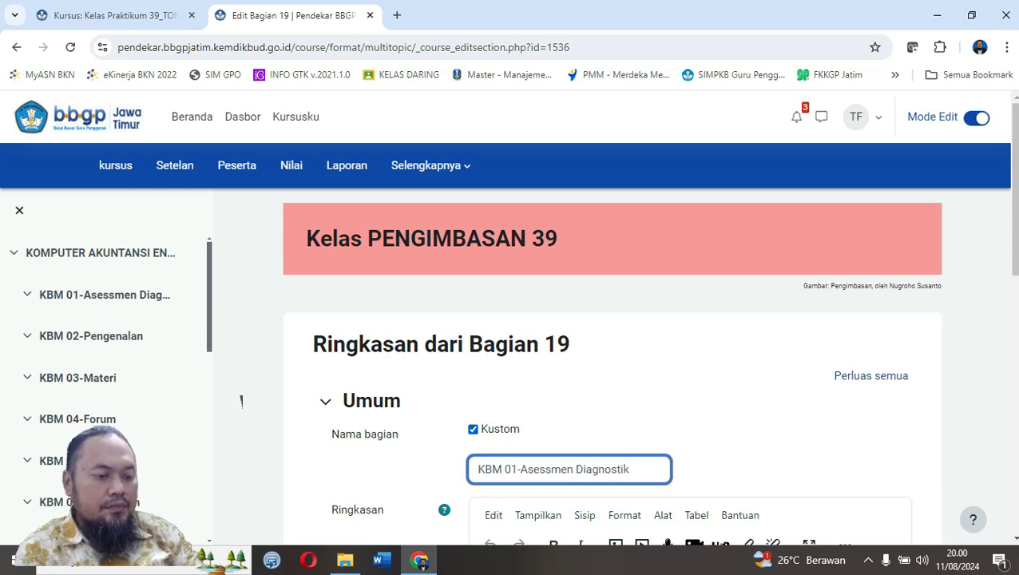
{"action": "scroll", "coordinate": [241, 401], "scroll_direction": "down", "scroll_amount": 5}
{"action": "scroll", "coordinate": [523, 447], "scroll_direction": "down", "scroll_amount": 1}
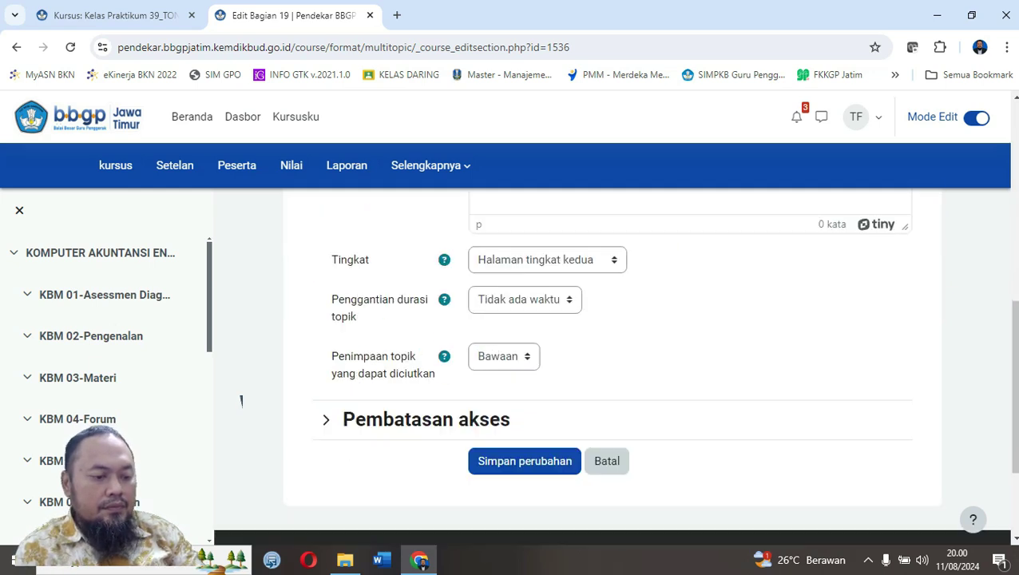
{"action": "left_click", "coordinate": [523, 462]}
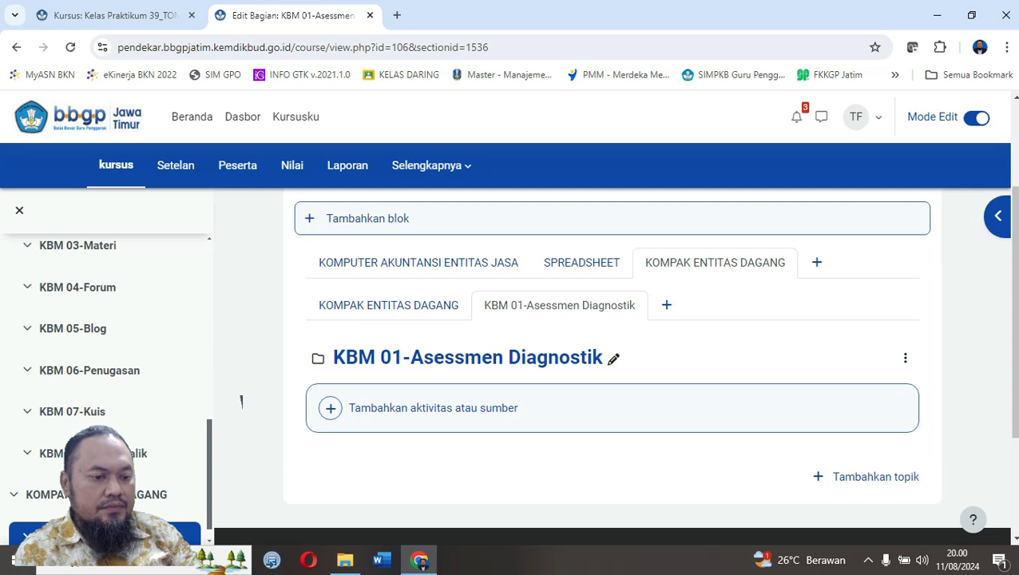
Check the SPREADSHEET subpages for reference and add another subpage after KBM 01-Asessmen Diagnostik under KOMPAK ENTITAS DAGANG.
{"action": "left_click", "coordinate": [581, 262]}
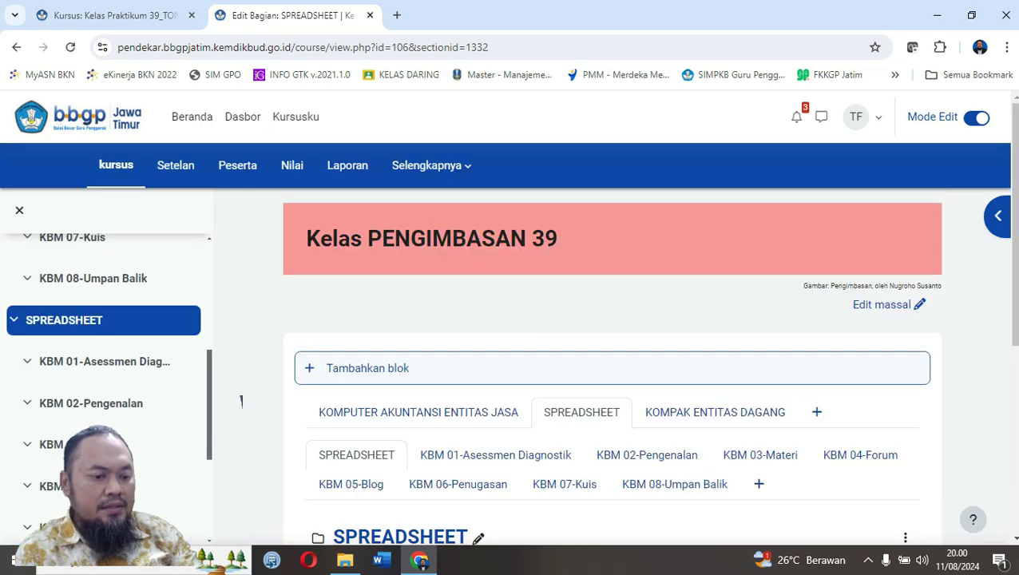
{"action": "left_click", "coordinate": [714, 412]}
{"action": "scroll", "coordinate": [714, 412], "scroll_direction": "down", "scroll_amount": 1}
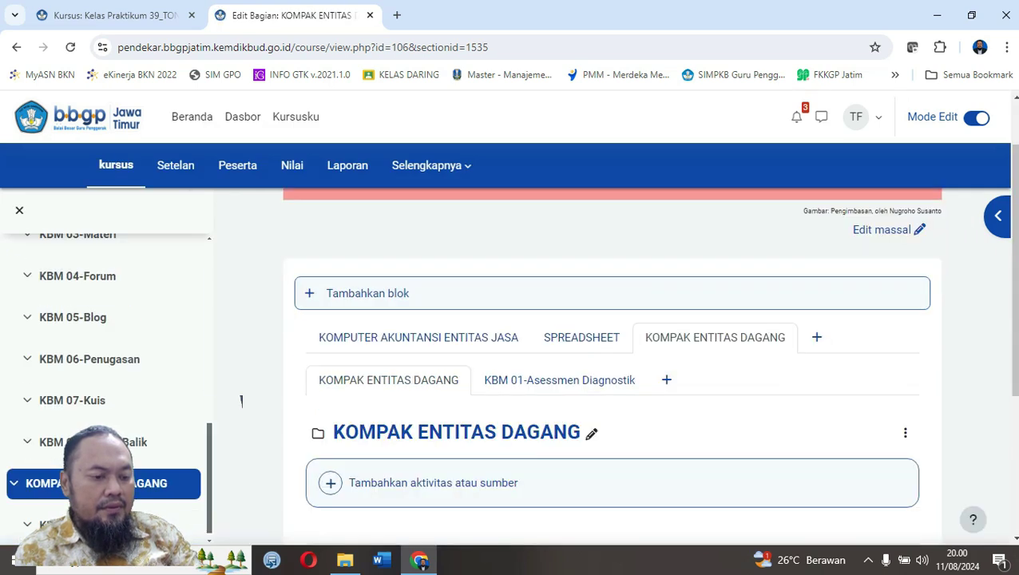
{"action": "left_click", "coordinate": [667, 380]}
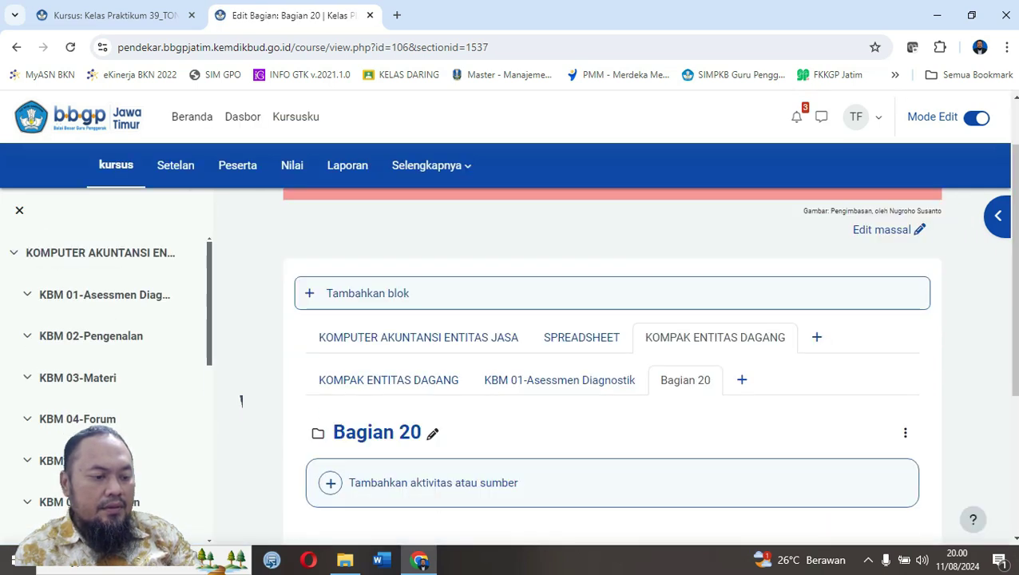
Rename the newly added second subpage with the custom name KBM 02-Pengenalan and save the changes.
{"action": "left_click", "coordinate": [905, 358]}
{"action": "left_click", "coordinate": [796, 390]}
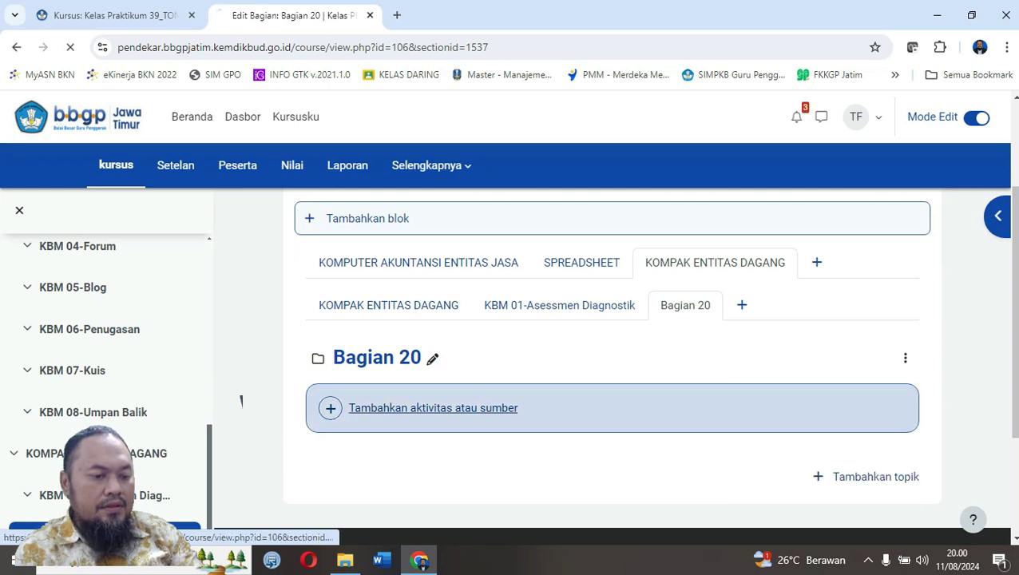
{"action": "left_click", "coordinate": [472, 430]}
{"action": "left_click", "coordinate": [546, 469]}
{"action": "type", "text": "KBM"}
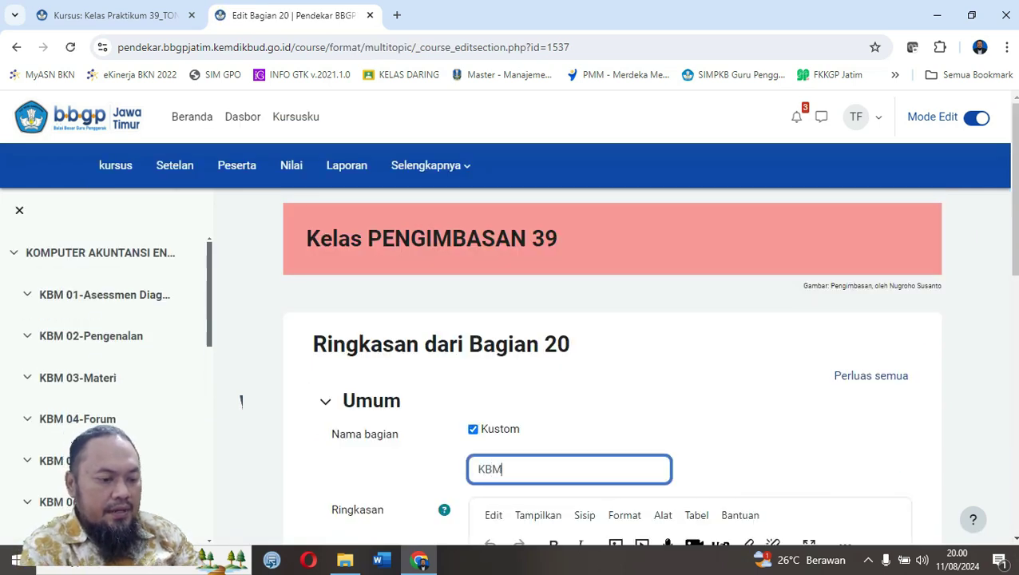
{"action": "type", "text": " 02-"}
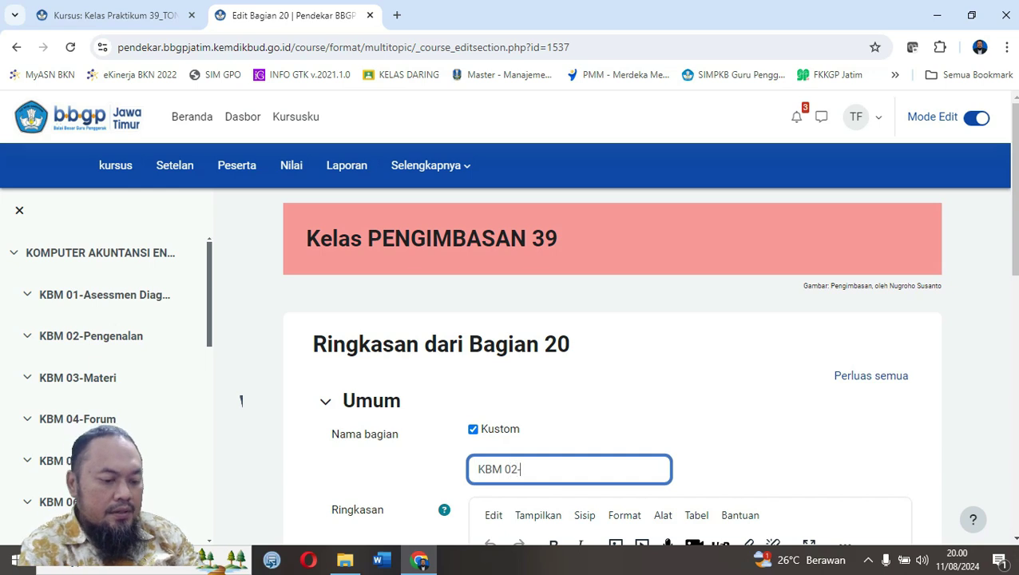
{"action": "type", "text": "Pengenalan"}
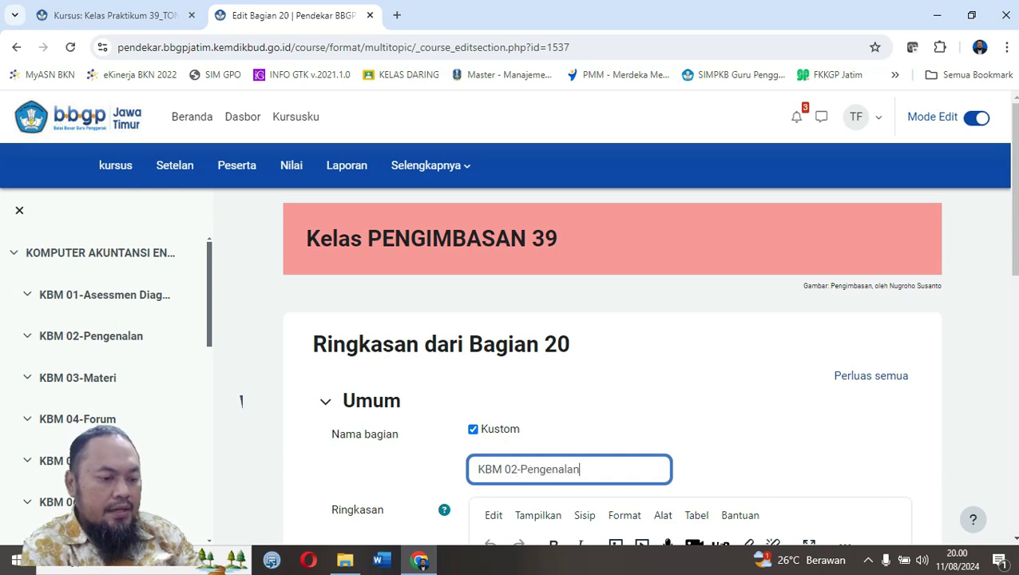
{"action": "scroll", "coordinate": [241, 400], "scroll_direction": "down", "scroll_amount": 10}
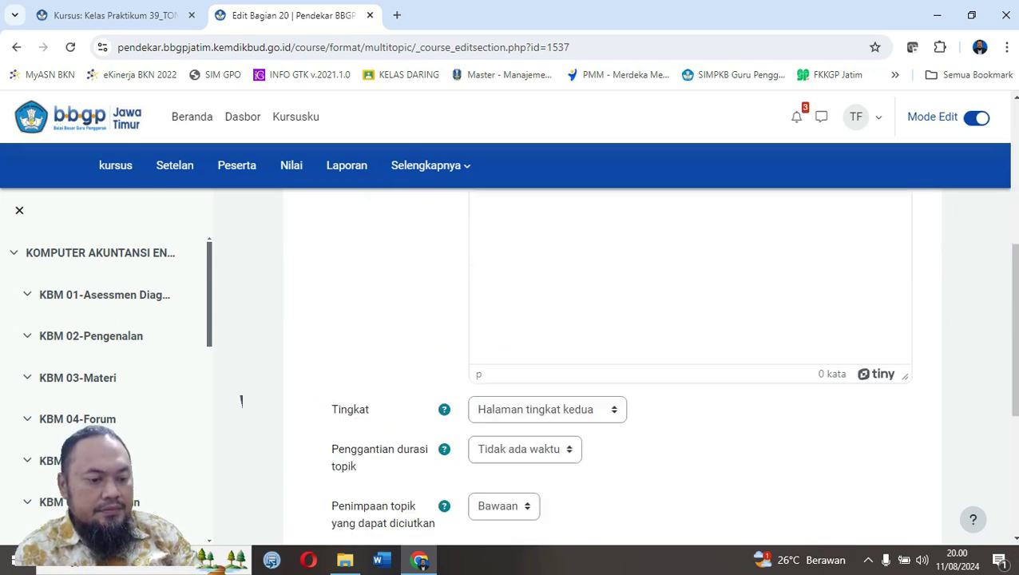
{"action": "left_click", "coordinate": [524, 387]}
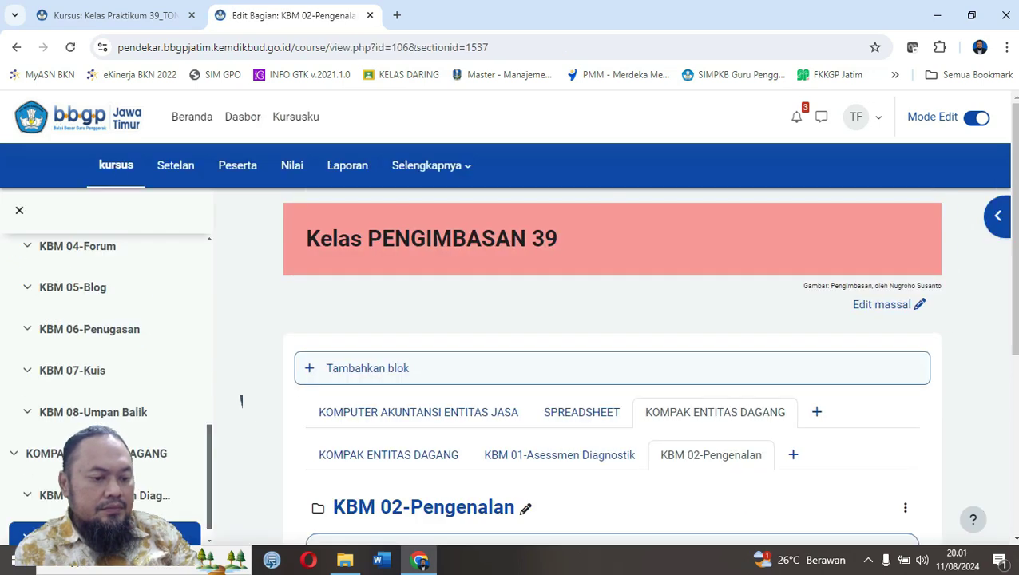
{"action": "left_click", "coordinate": [582, 412]}
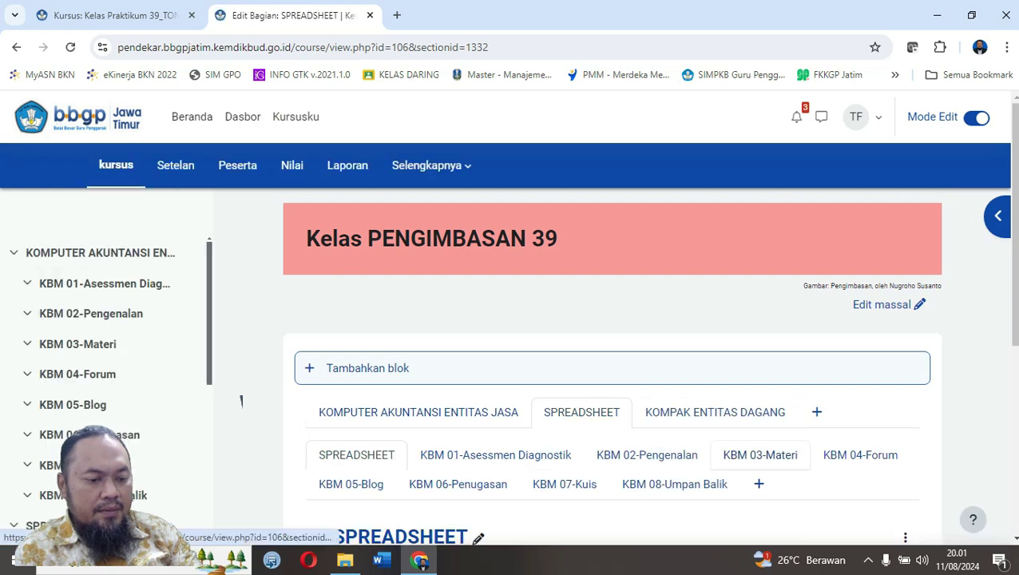
{"action": "left_click", "coordinate": [816, 412]}
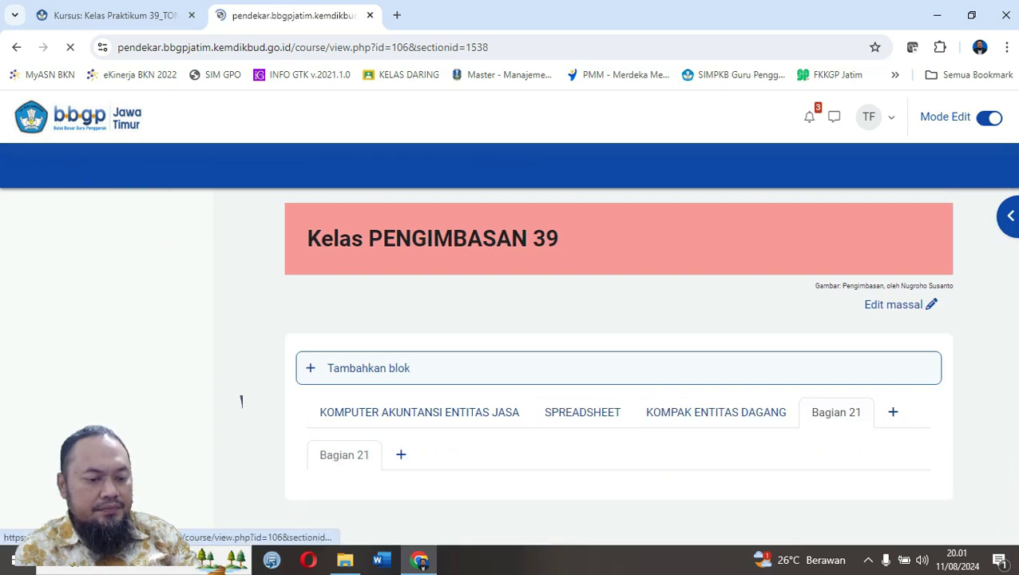
{"action": "scroll", "coordinate": [241, 401], "scroll_direction": "down", "scroll_amount": 2}
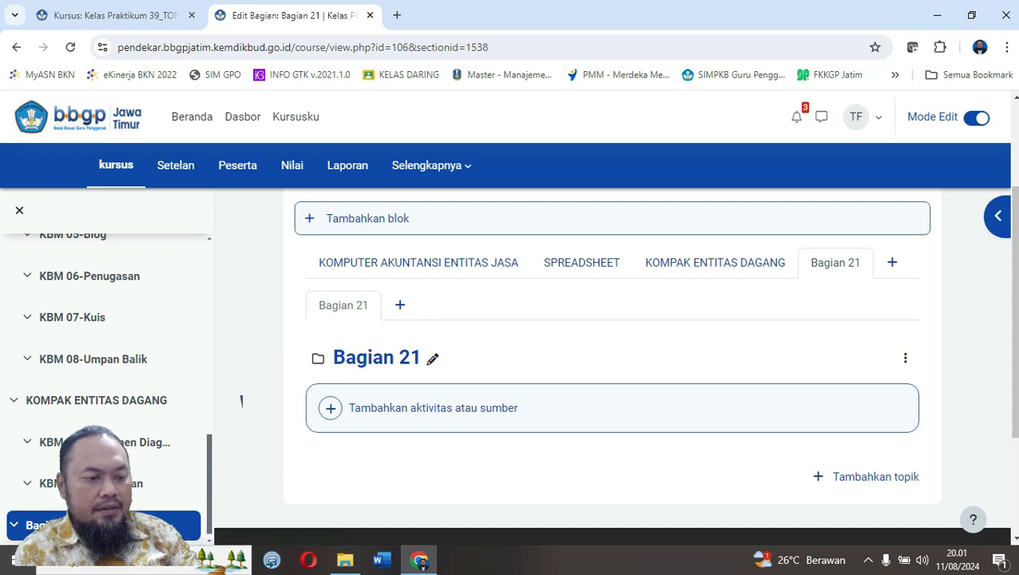
{"action": "left_click", "coordinate": [904, 358]}
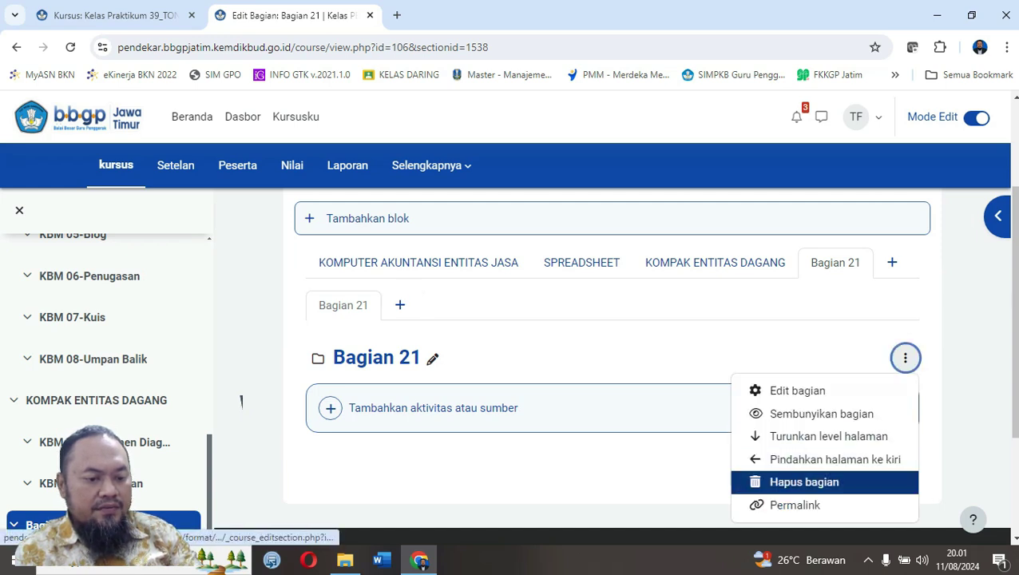
{"action": "key", "text": "Return"}
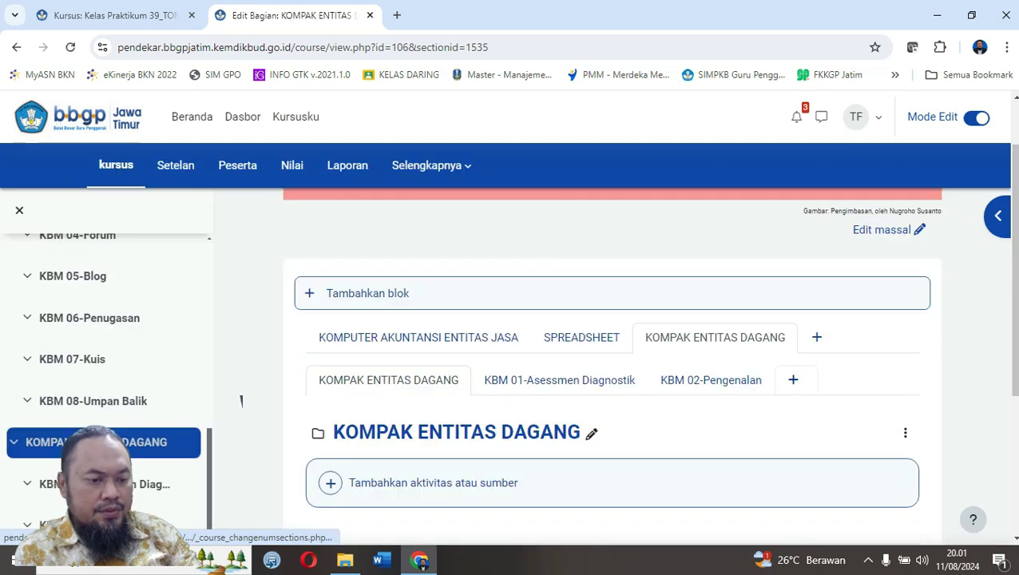
Add a subpage after KBM 02-Pengenalan under KOMPAK ENTITAS DAGANG and enable a custom section name for it.
{"action": "left_click", "coordinate": [794, 382]}
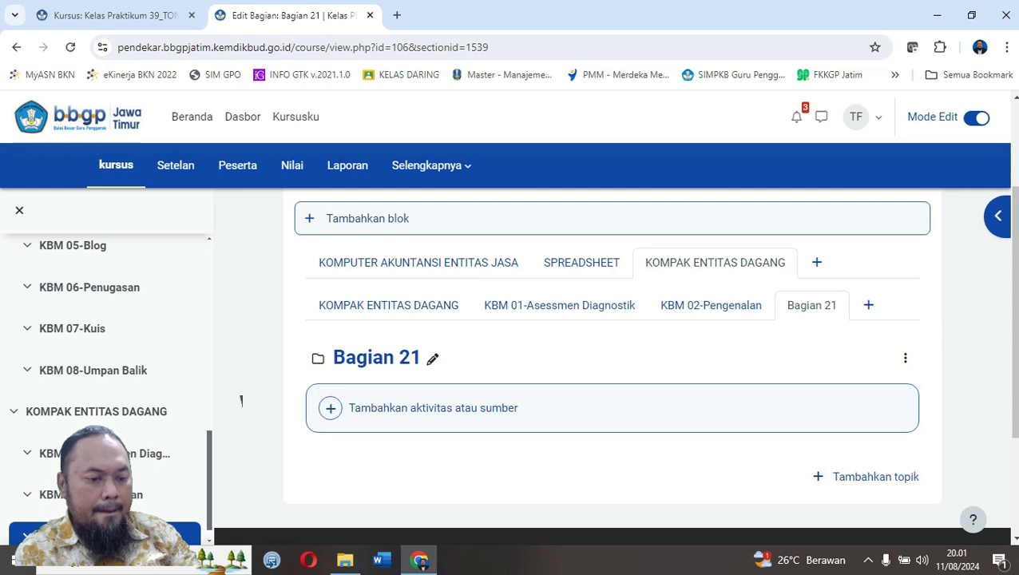
{"action": "left_click", "coordinate": [905, 358]}
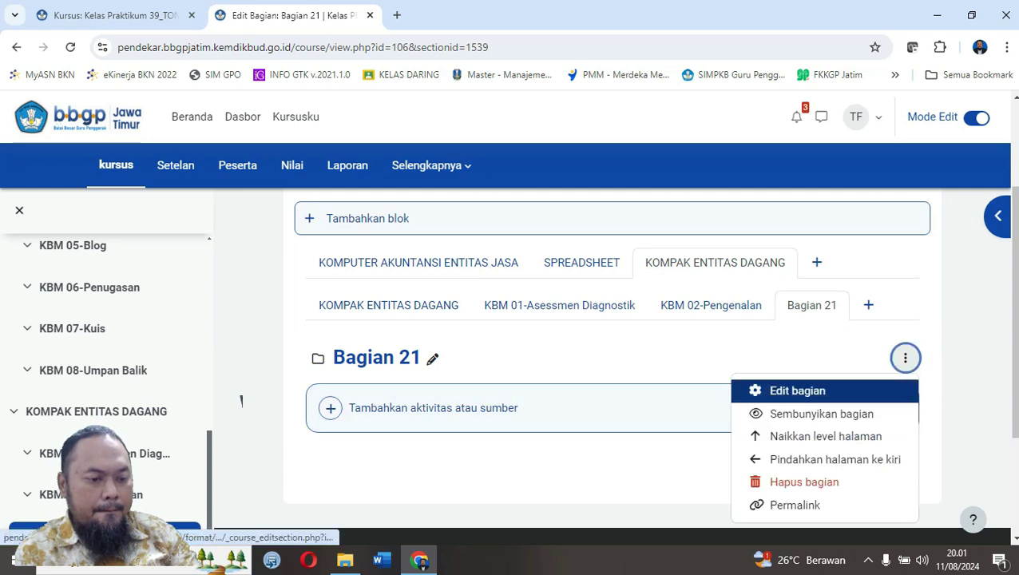
{"action": "key", "text": "Return"}
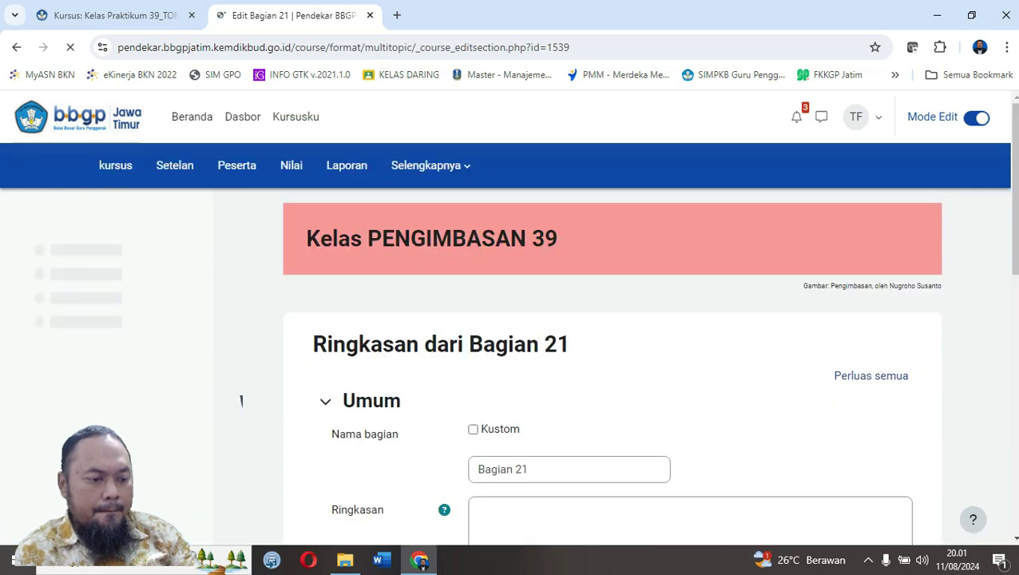
{"action": "left_click", "coordinate": [472, 430]}
{"action": "left_click", "coordinate": [568, 470]}
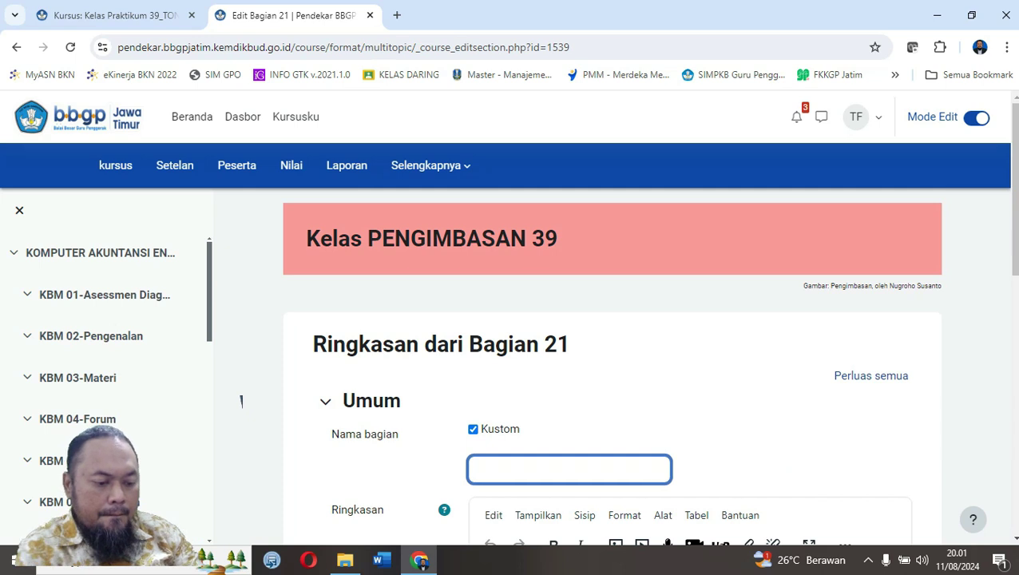
Name the new subpage KBM 03-Materi and save the changes.
{"action": "left_click", "coordinate": [569, 469]}
{"action": "type", "text": "kbm"}
{"action": "key", "text": "BackSpace"}
{"action": "key", "text": "BackSpace"}
{"action": "key", "text": "BackSpace"}
{"action": "type", "text": "KB"}
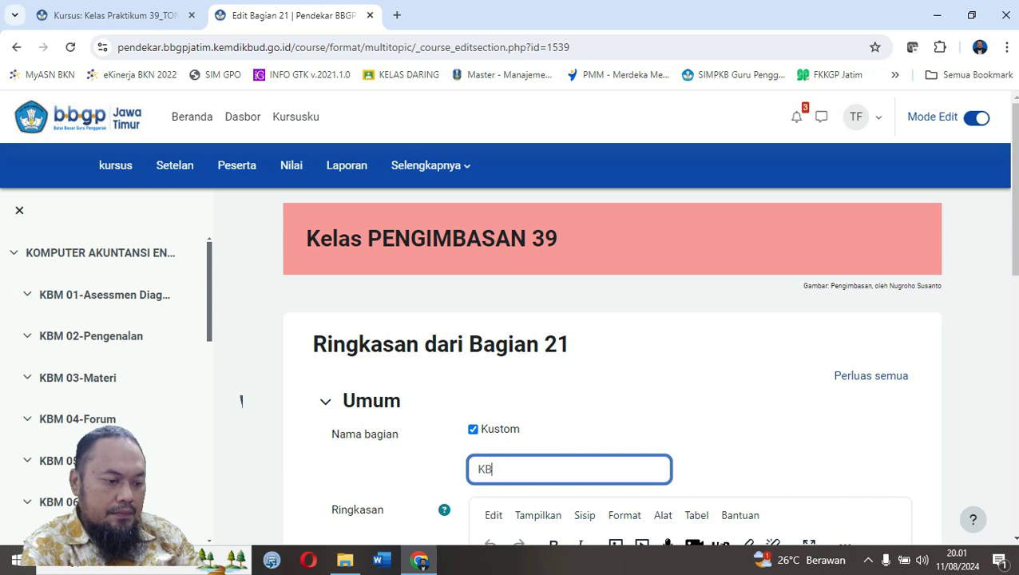
{"action": "type", "text": "M 03-"}
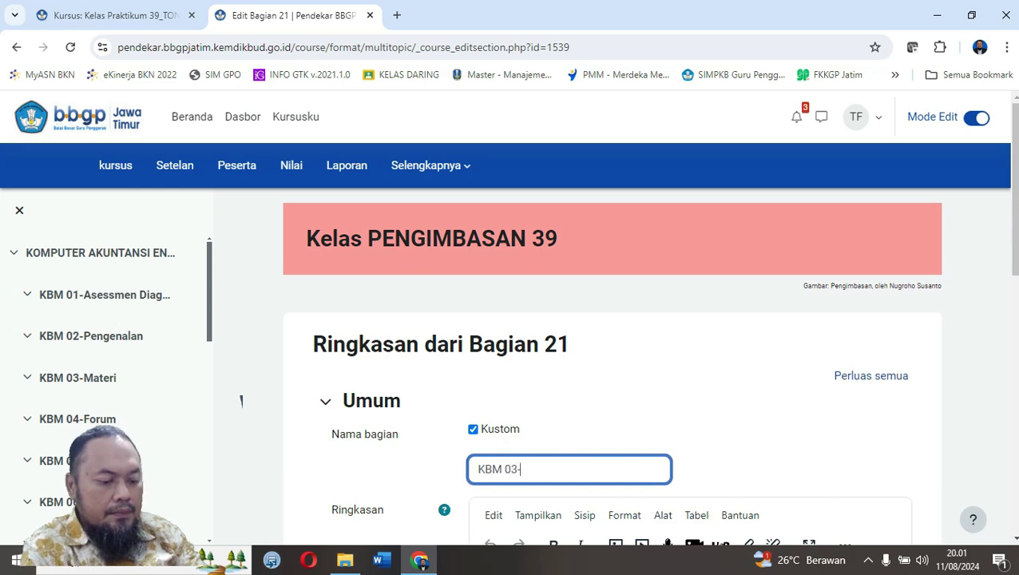
{"action": "type", "text": "Materi"}
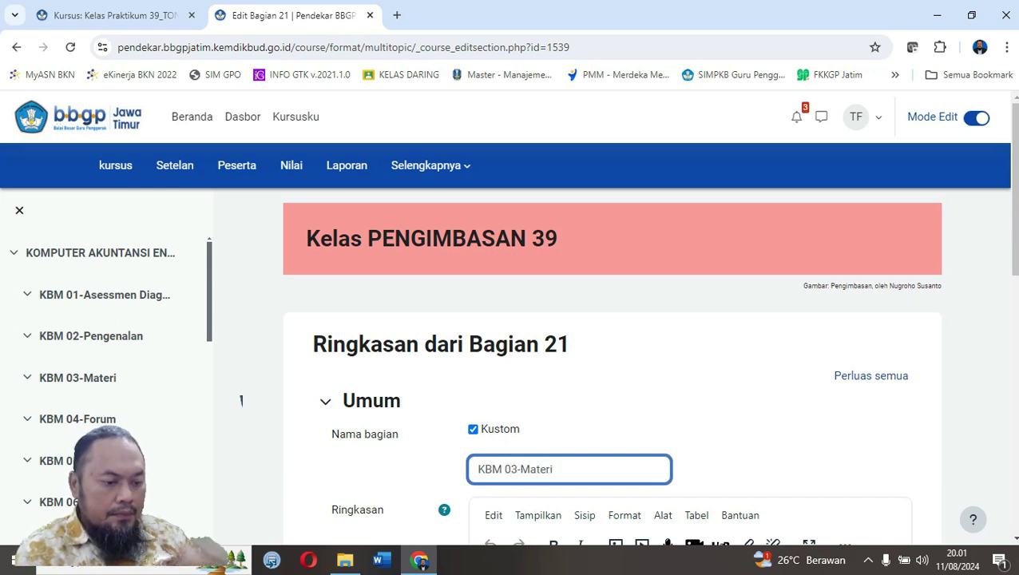
{"action": "scroll", "coordinate": [242, 402], "scroll_direction": "down", "scroll_amount": 10}
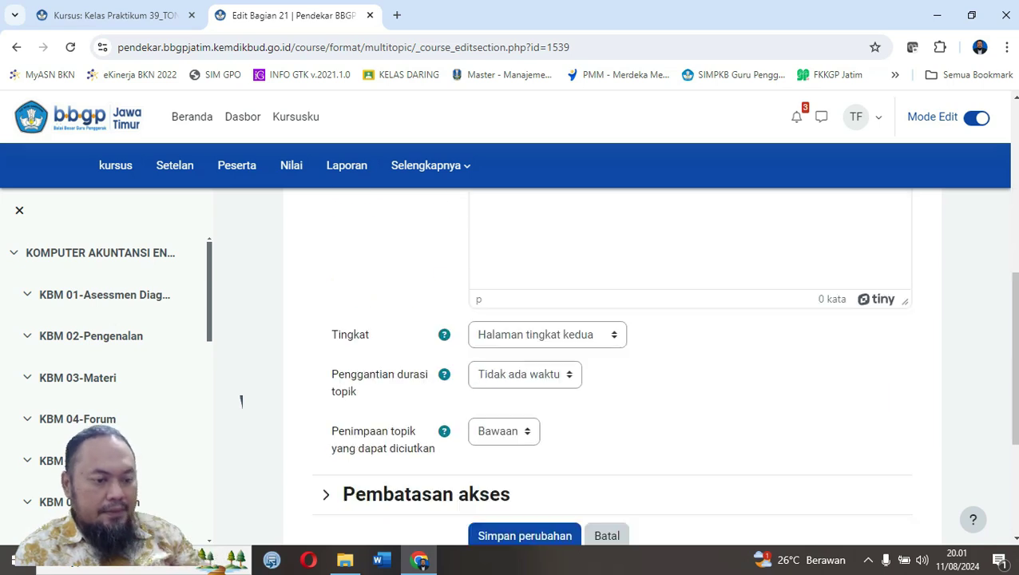
{"action": "left_click", "coordinate": [533, 382]}
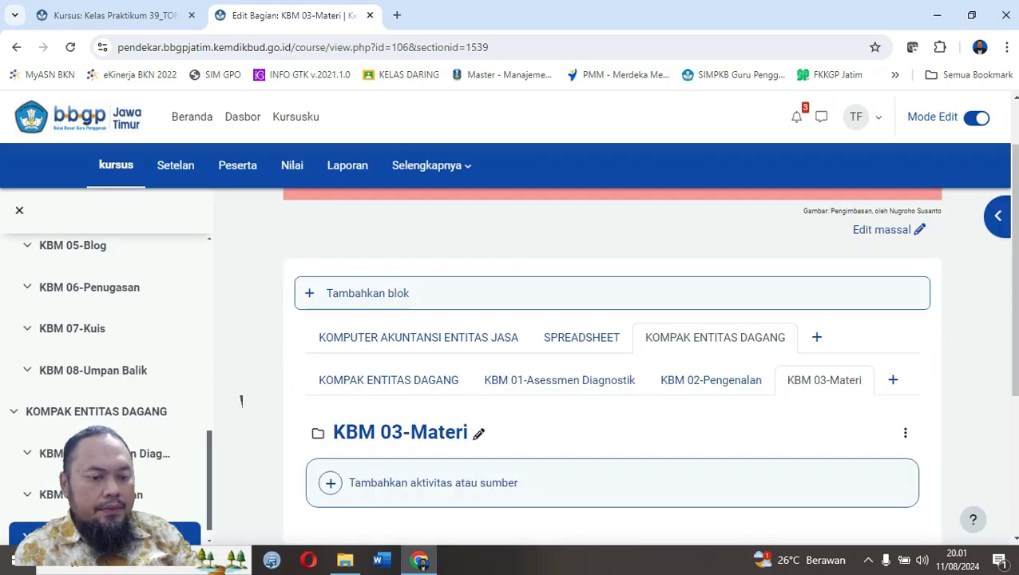
Add a subpage after KBM 03-Materi under KOMPAK ENTITAS DAGANG, with the custom name KBM 04-Forum, and save it.
{"action": "left_click", "coordinate": [893, 380]}
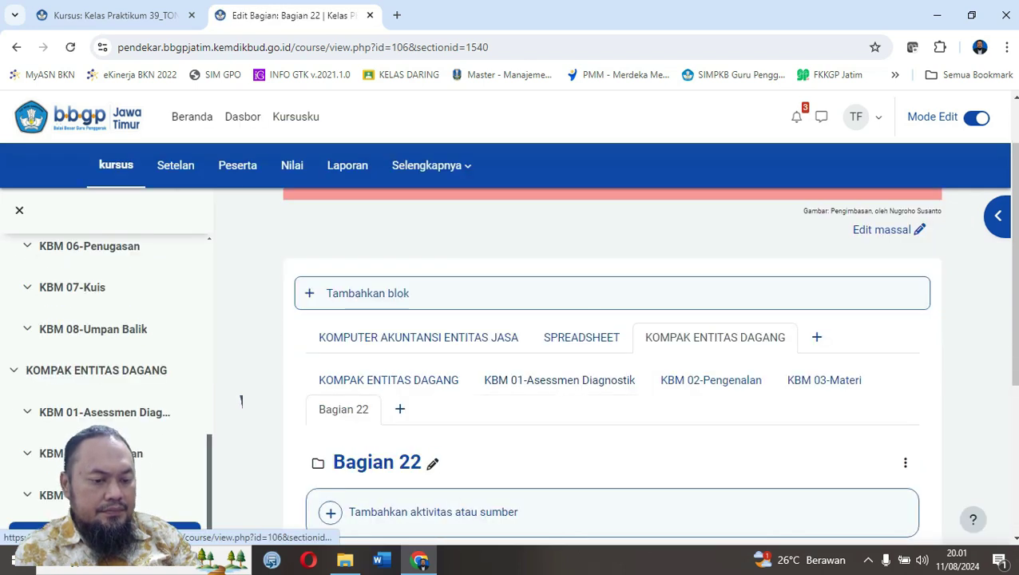
{"action": "left_click", "coordinate": [905, 463]}
{"action": "left_click", "coordinate": [791, 494]}
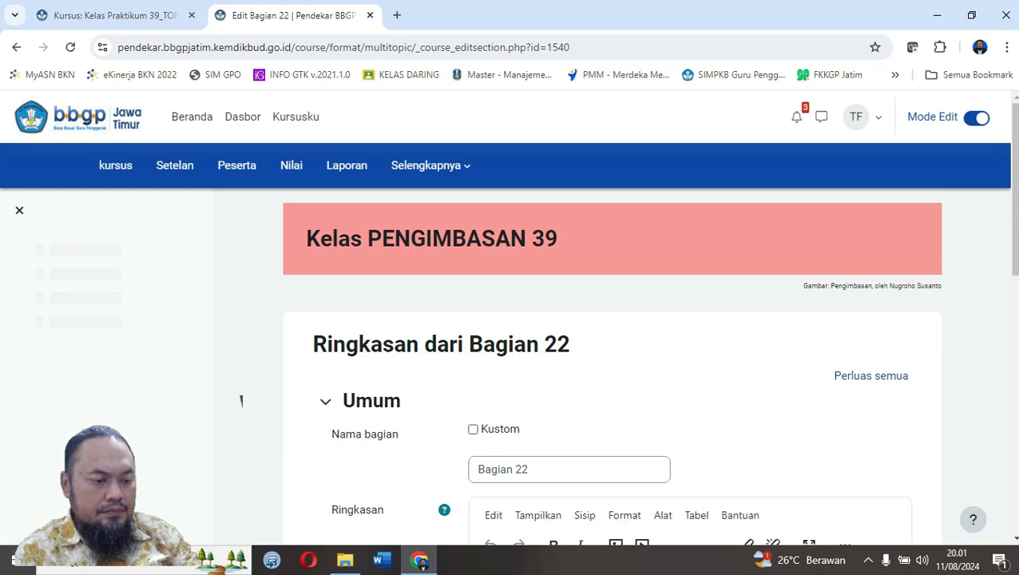
{"action": "left_click", "coordinate": [472, 430]}
{"action": "left_click", "coordinate": [568, 469]}
{"action": "type", "text": "KBM 04"}
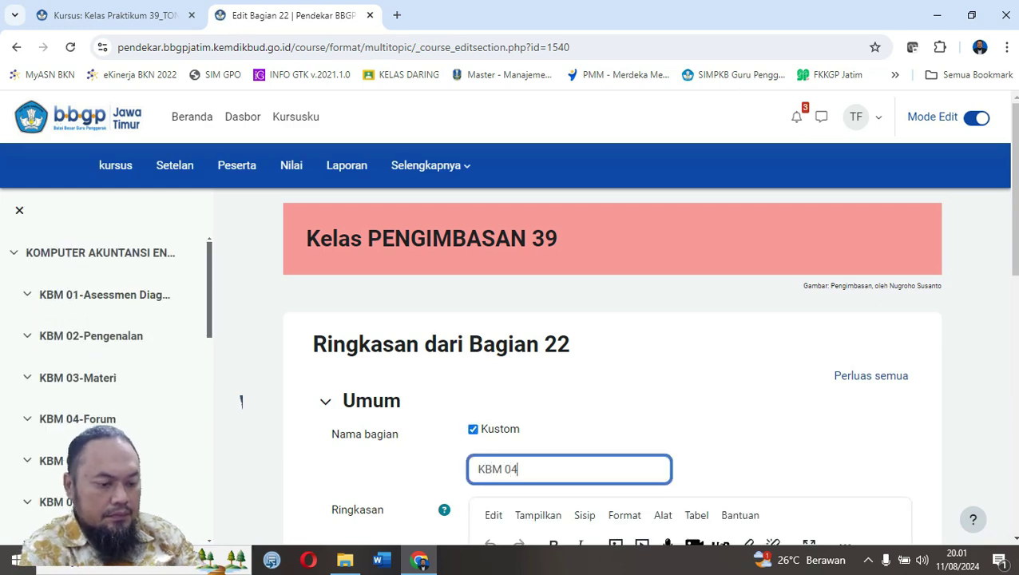
{"action": "type", "text": "-Forum"}
{"action": "scroll", "coordinate": [241, 401], "scroll_direction": "down", "scroll_amount": 6}
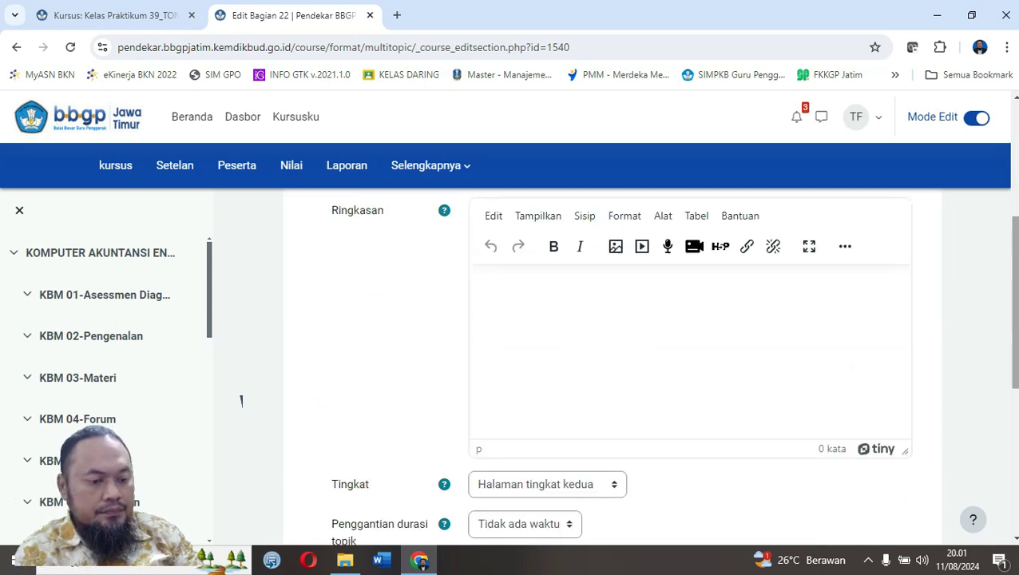
{"action": "left_click", "coordinate": [524, 461]}
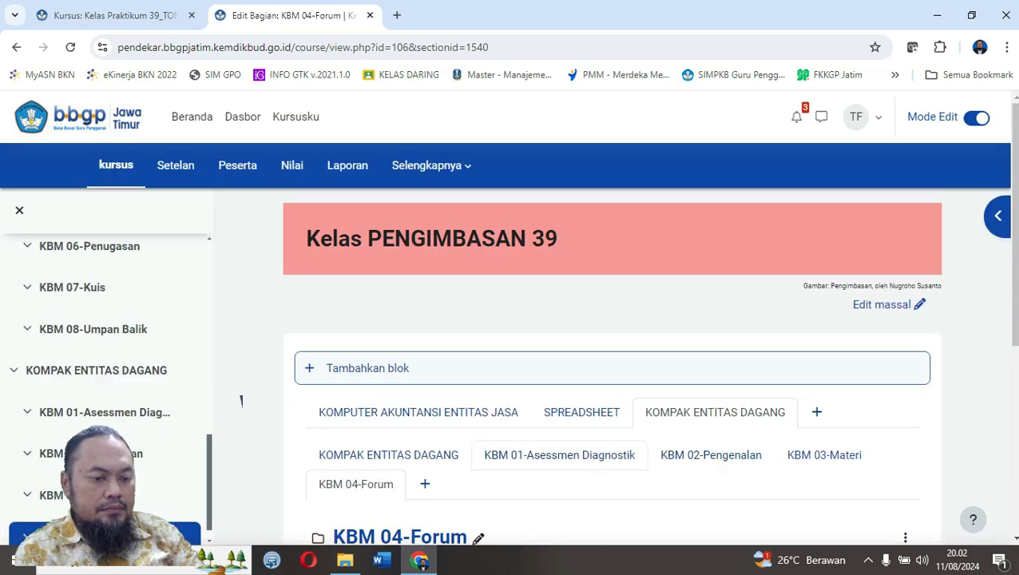
Check the SPREADSHEET subpages for reference and add another subpage after KBM 04-Forum under KOMPAK ENTITAS DAGANG.
{"action": "left_click", "coordinate": [581, 413]}
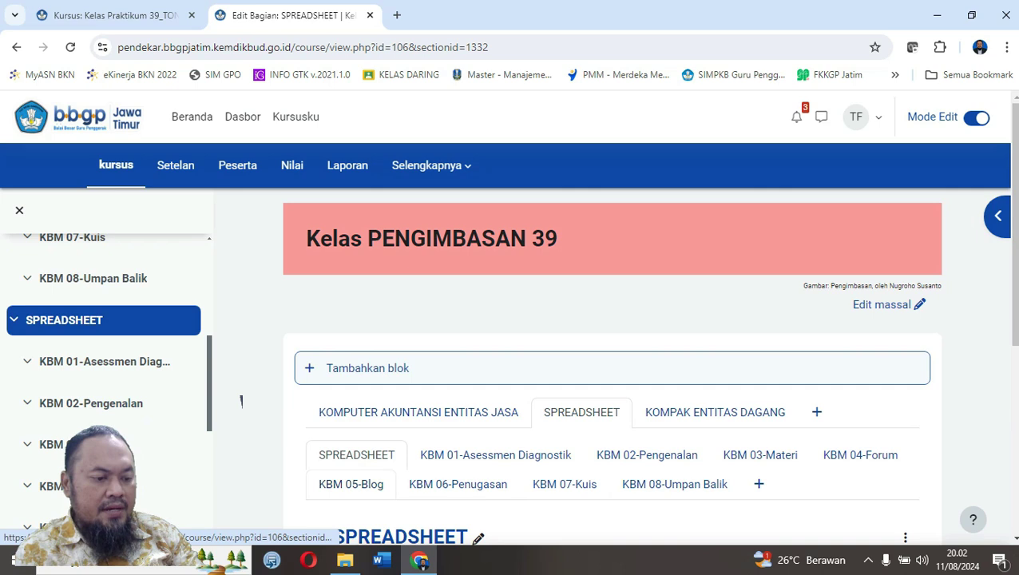
{"action": "left_click", "coordinate": [714, 412]}
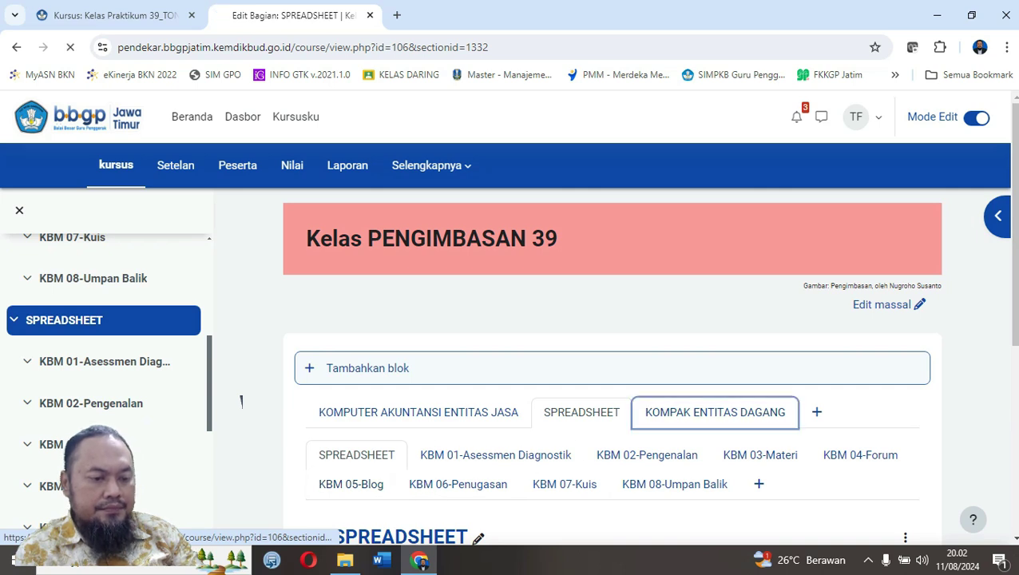
{"action": "left_click", "coordinate": [425, 484]}
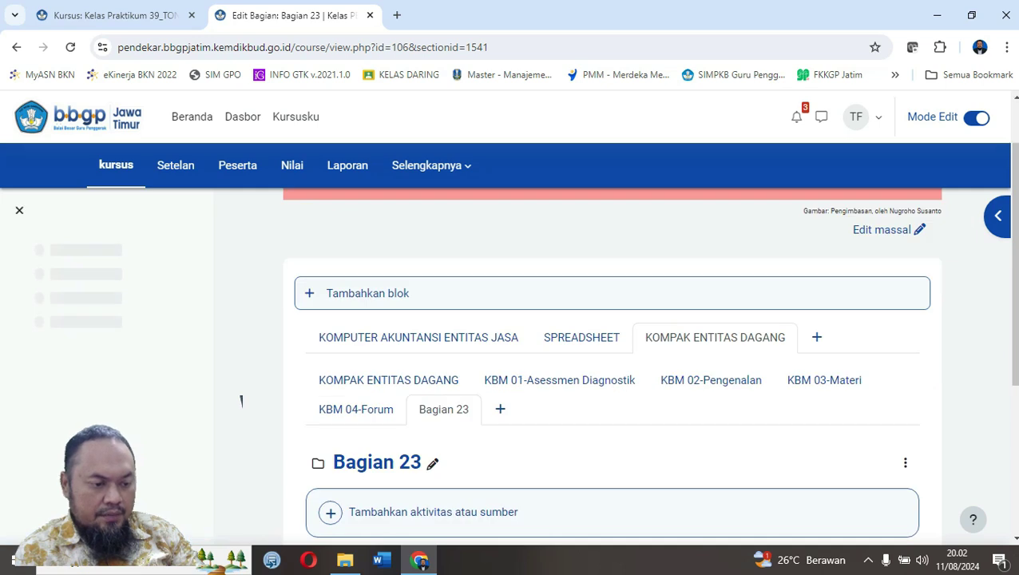
Give the new subpage after KBM 04-Forum the custom name KBM 05-Blog and save the changes.
{"action": "left_click", "coordinate": [904, 462]}
{"action": "left_click", "coordinate": [797, 495]}
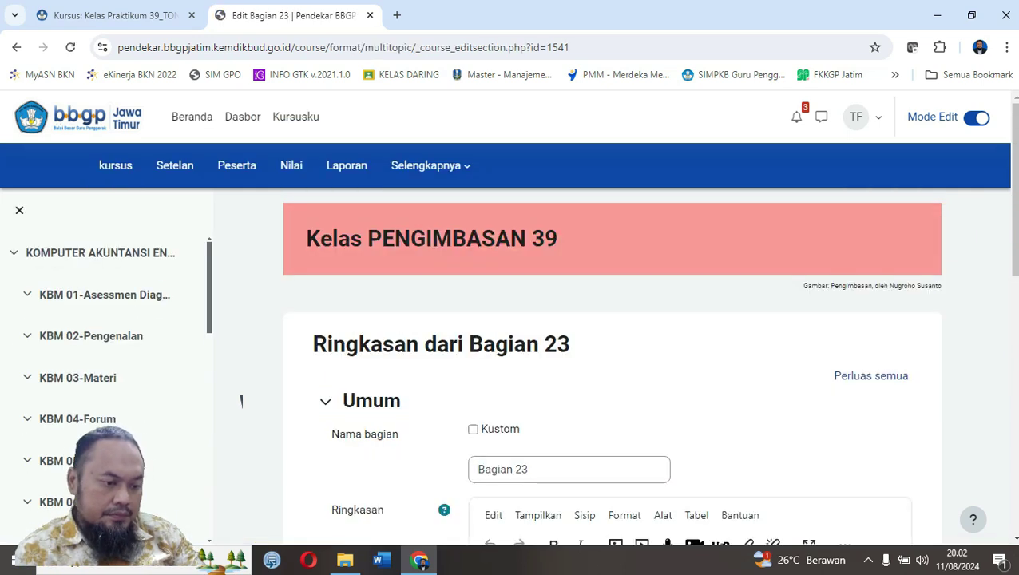
{"action": "left_click", "coordinate": [472, 430]}
{"action": "key", "text": "Tab"}
{"action": "type", "text": "KBM "}
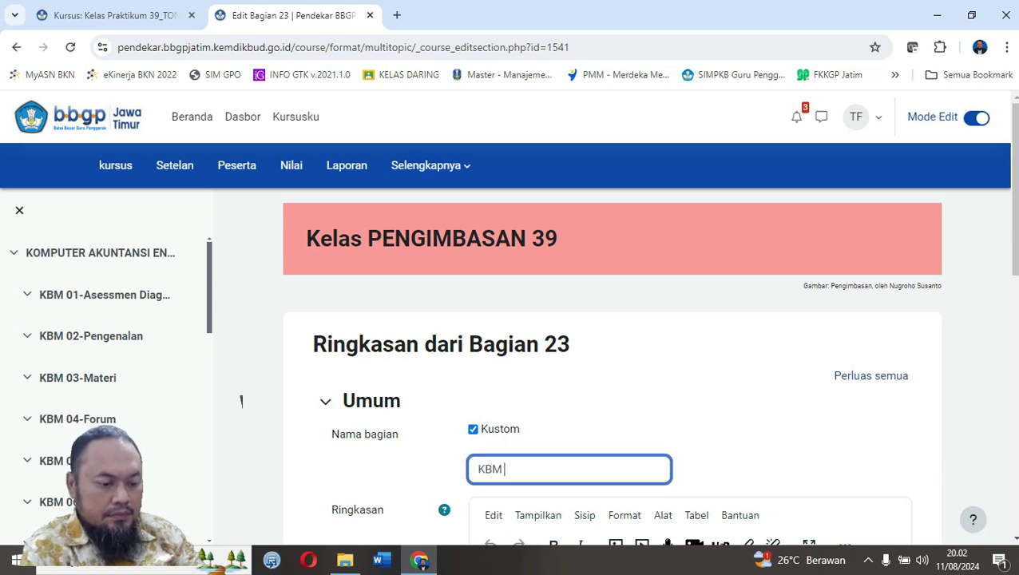
{"action": "type", "text": "05-Blog"}
{"action": "scroll", "coordinate": [241, 401], "scroll_direction": "down", "scroll_amount": 6}
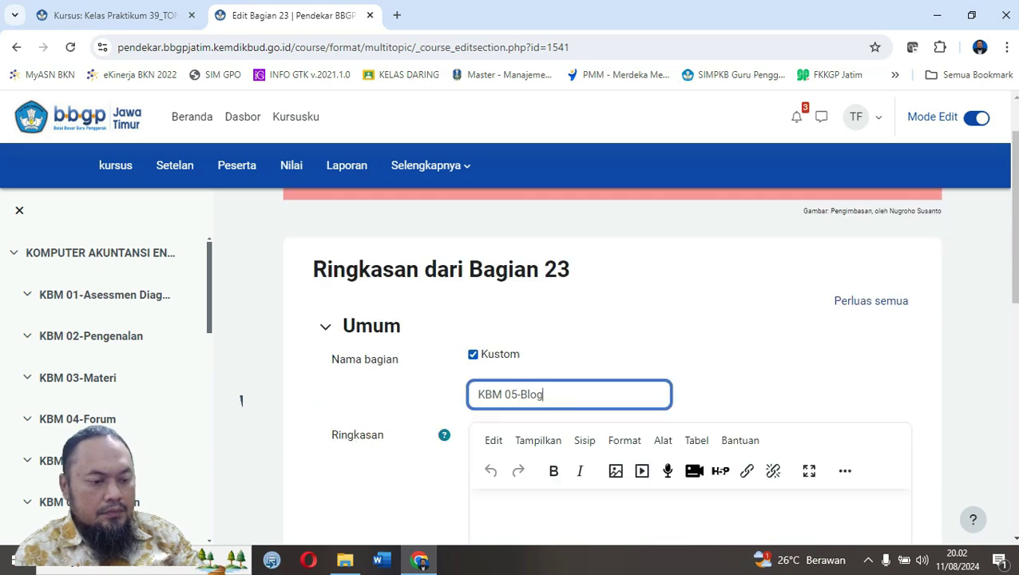
{"action": "key", "text": "Return"}
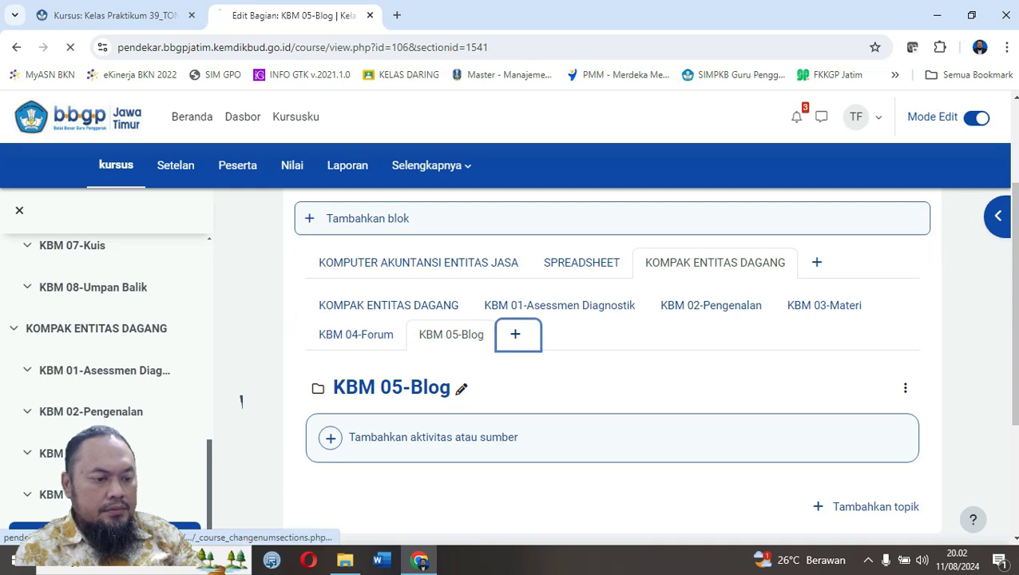
Add a subpage after KBM 05-Blog under KOMPAK ENTITAS DAGANG, with the custom name KBM 06-Penugasan, and save it.
{"action": "left_click", "coordinate": [515, 334]}
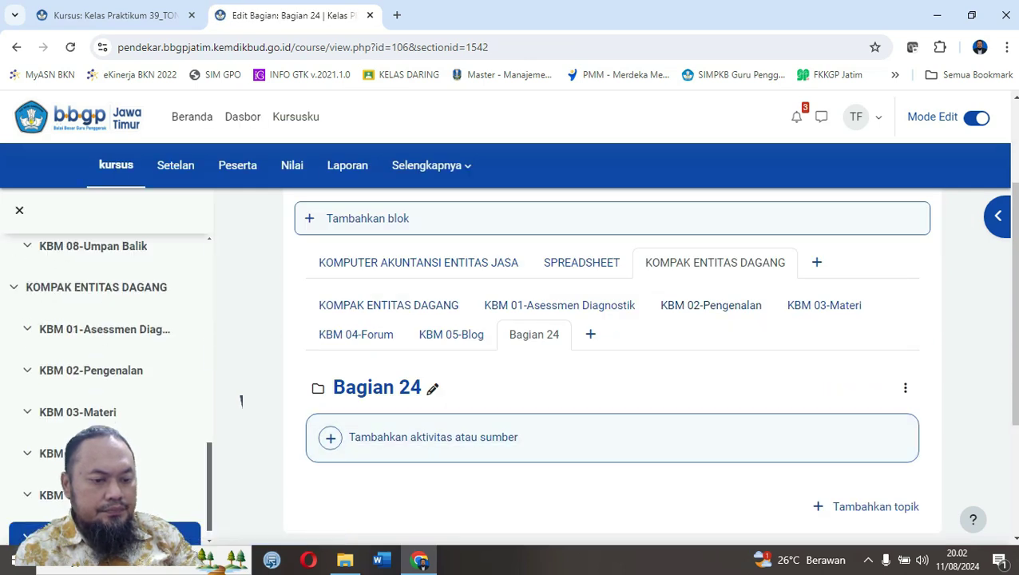
{"action": "left_click", "coordinate": [905, 388]}
{"action": "left_click", "coordinate": [796, 420]}
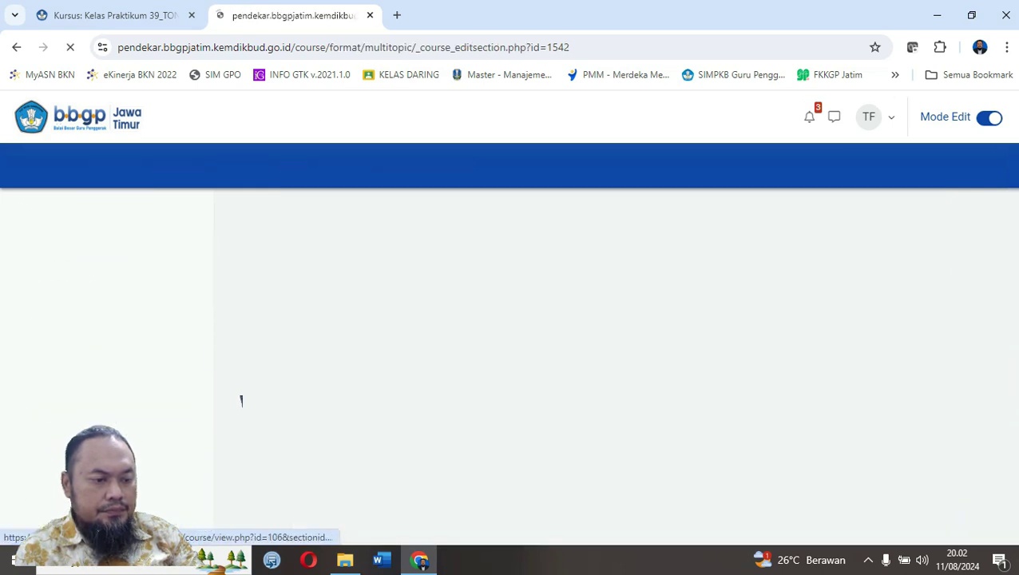
{"action": "left_click", "coordinate": [473, 429]}
{"action": "left_click", "coordinate": [569, 470]}
{"action": "type", "text": "KBM 06"}
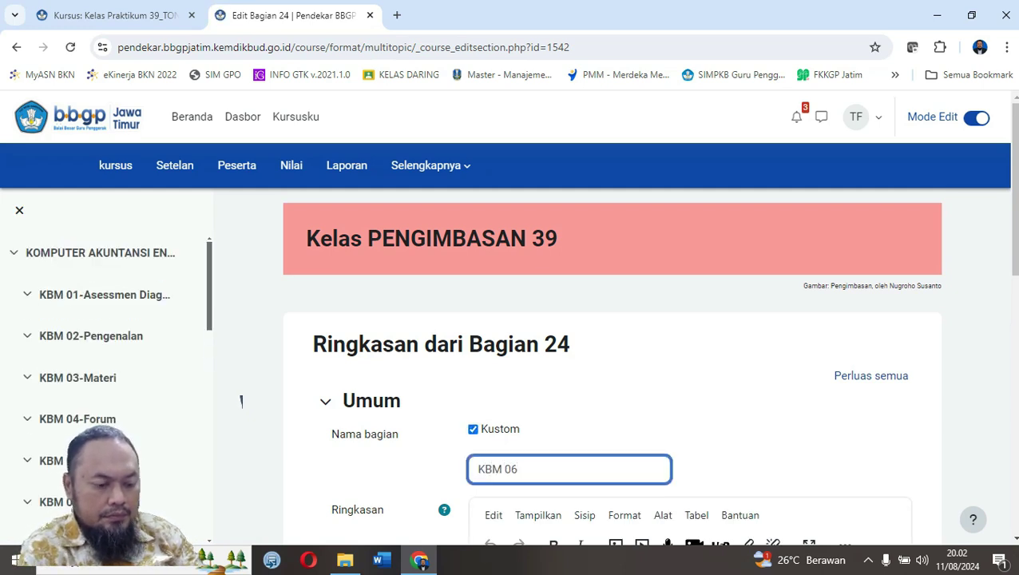
{"action": "type", "text": "-Penu"}
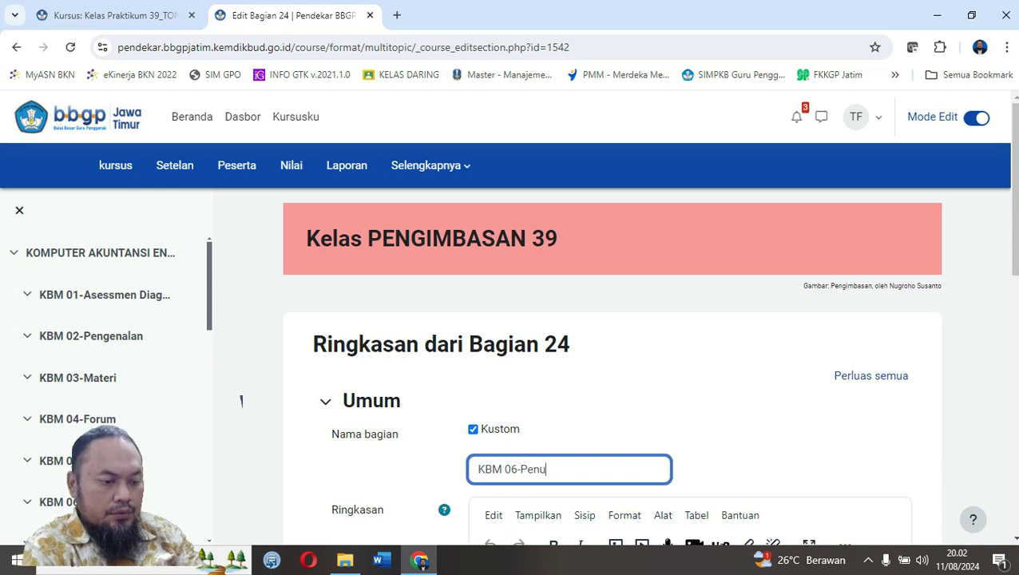
{"action": "type", "text": "gasan"}
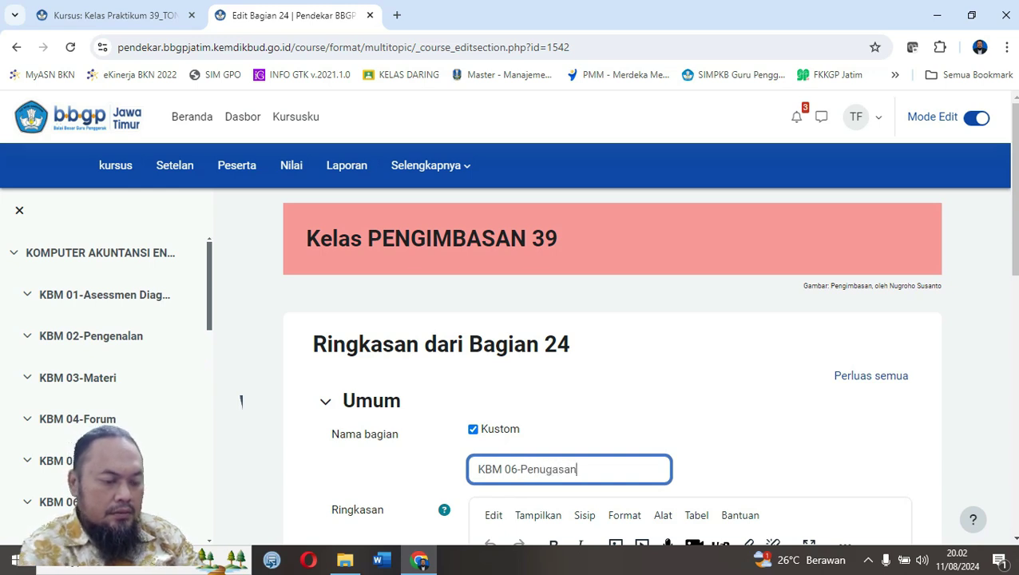
{"action": "scroll", "coordinate": [241, 400], "scroll_direction": "down", "scroll_amount": 5}
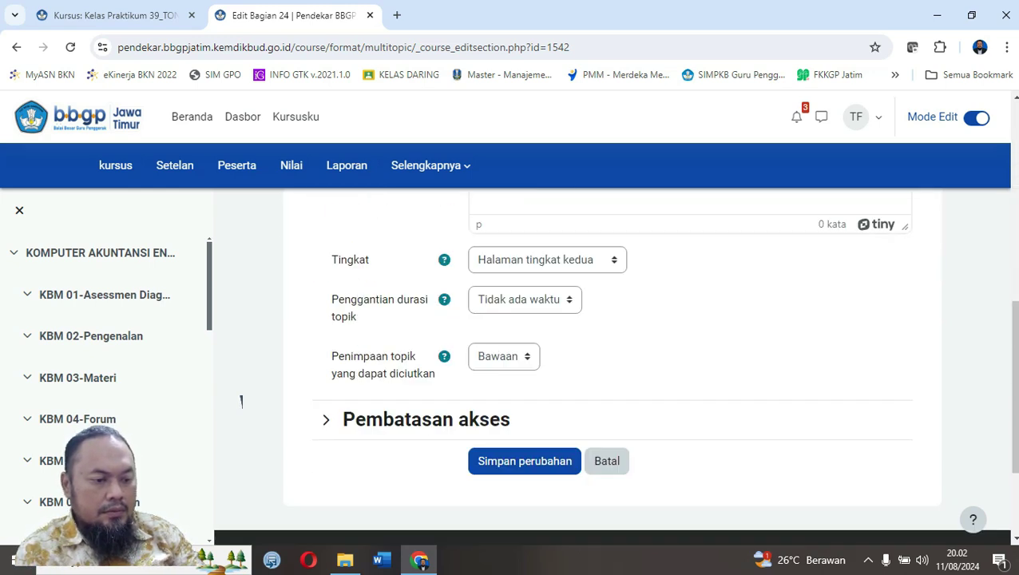
{"action": "key", "text": "Return"}
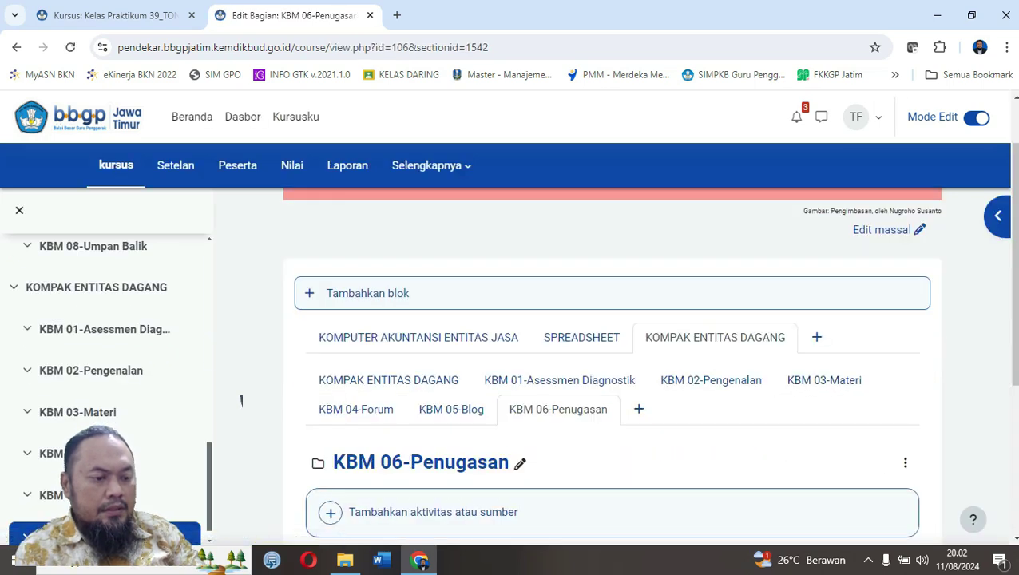
Check the SPREADSHEET subpages for reference and add another subpage after KBM 06-Penugasan under KOMPAK ENTITAS DAGANG.
{"action": "left_click", "coordinate": [581, 338]}
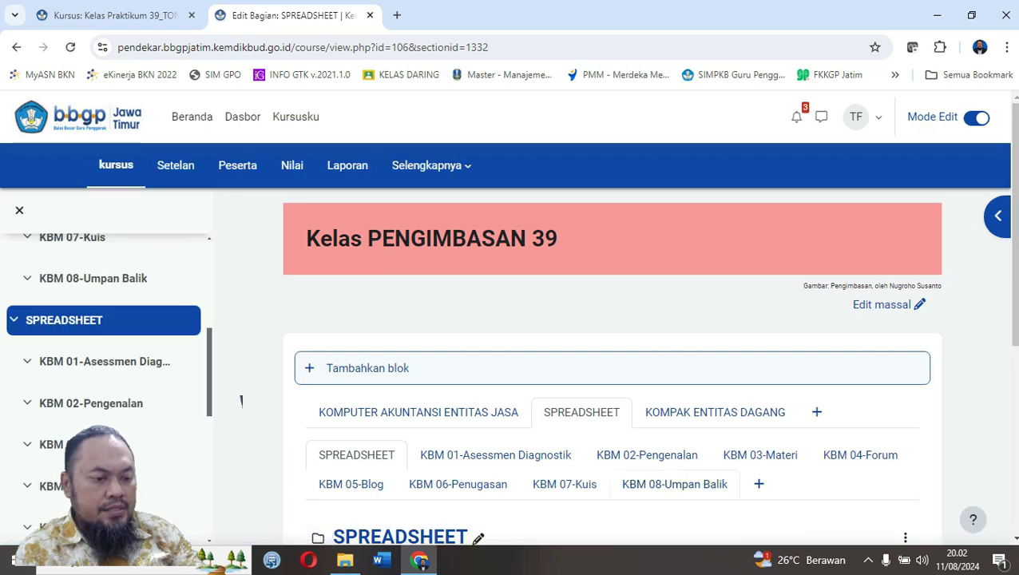
{"action": "left_click", "coordinate": [715, 412]}
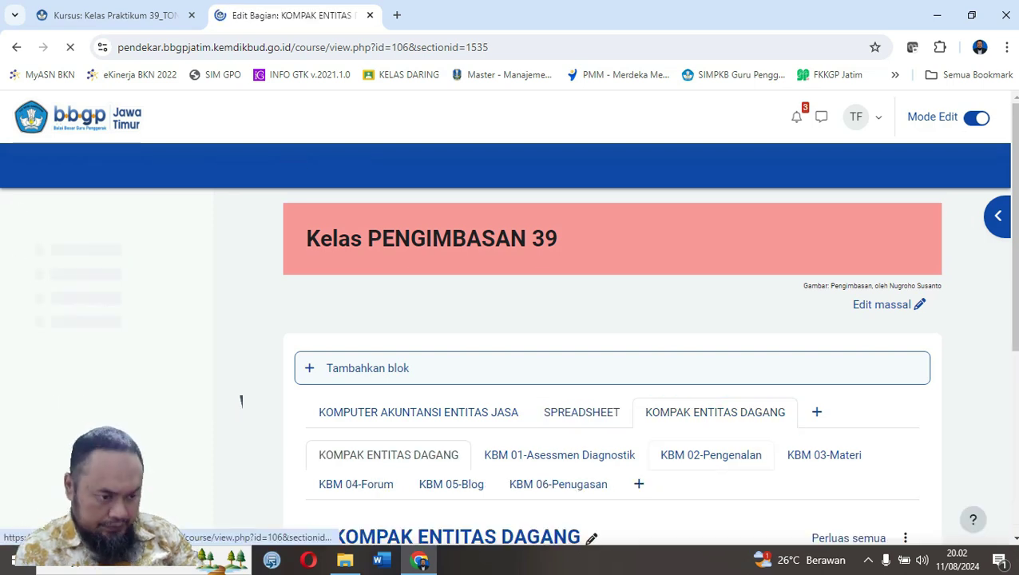
{"action": "left_click", "coordinate": [639, 409]}
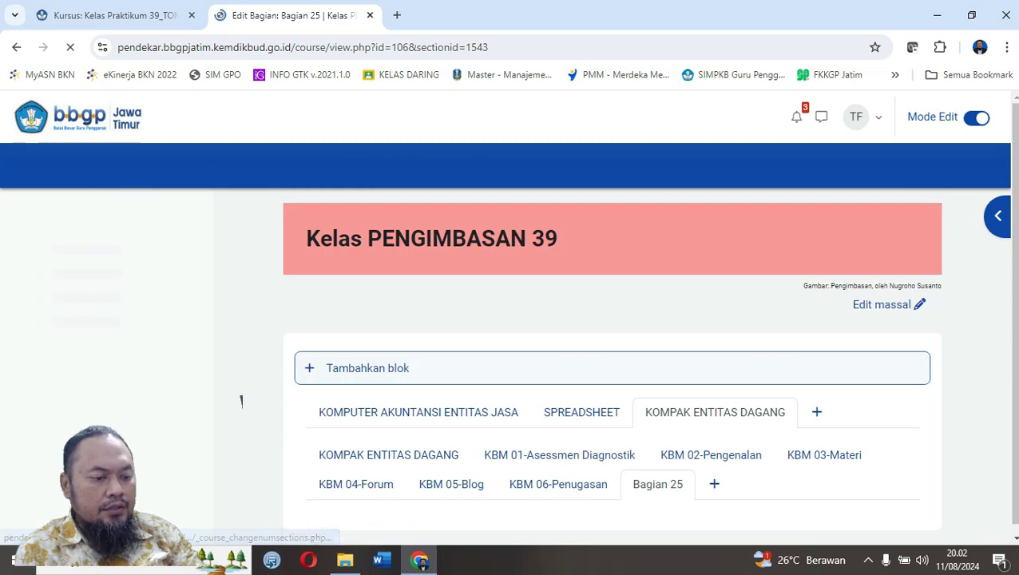
Give the new subpage after KBM 06-Penugasan the custom name KBM 07-Kuis and save the changes.
{"action": "scroll", "coordinate": [711, 451], "scroll_direction": "down", "scroll_amount": 2}
{"action": "left_click", "coordinate": [905, 388]}
{"action": "left_click", "coordinate": [798, 421]}
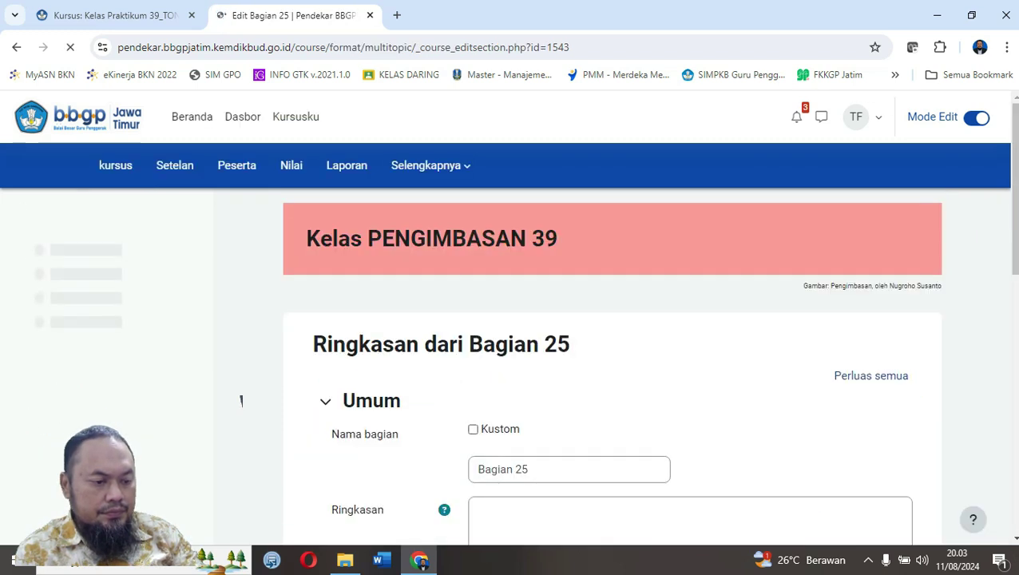
{"action": "left_click", "coordinate": [472, 430]}
{"action": "left_click", "coordinate": [519, 469]}
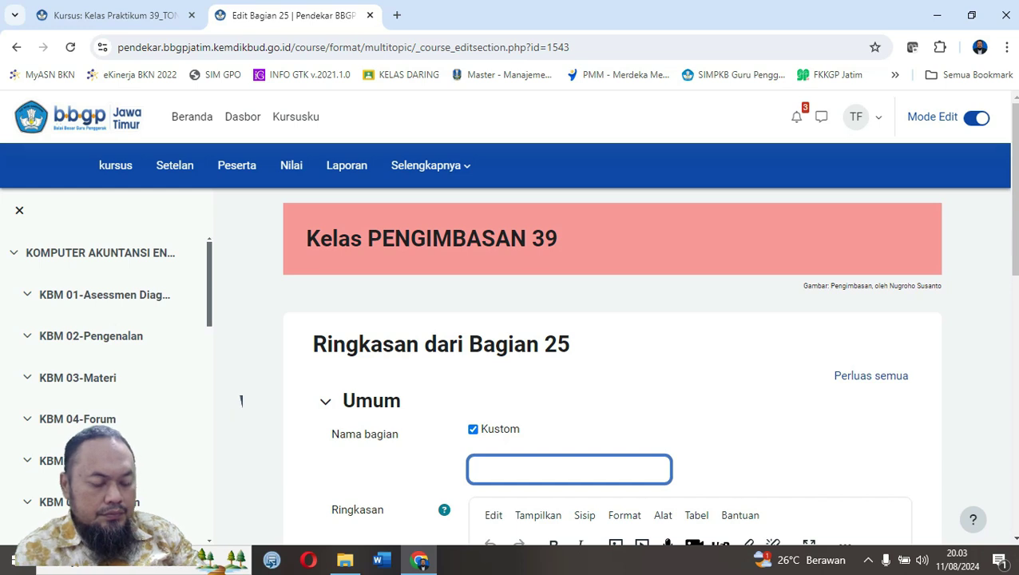
{"action": "type", "text": "KBM"}
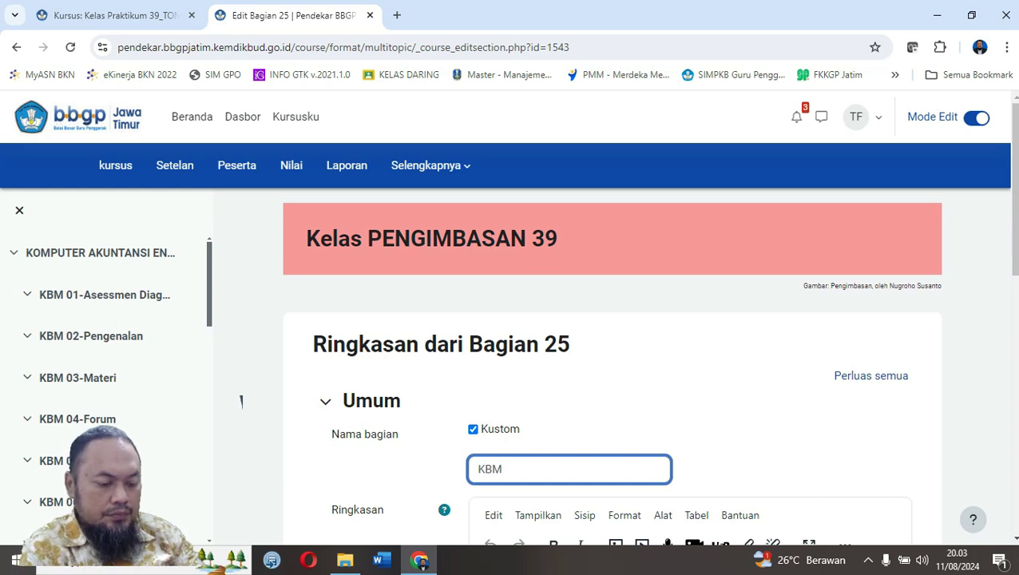
{"action": "type", "text": " 07-Kuis"}
{"action": "scroll", "coordinate": [611, 368], "scroll_direction": "down", "scroll_amount": 8}
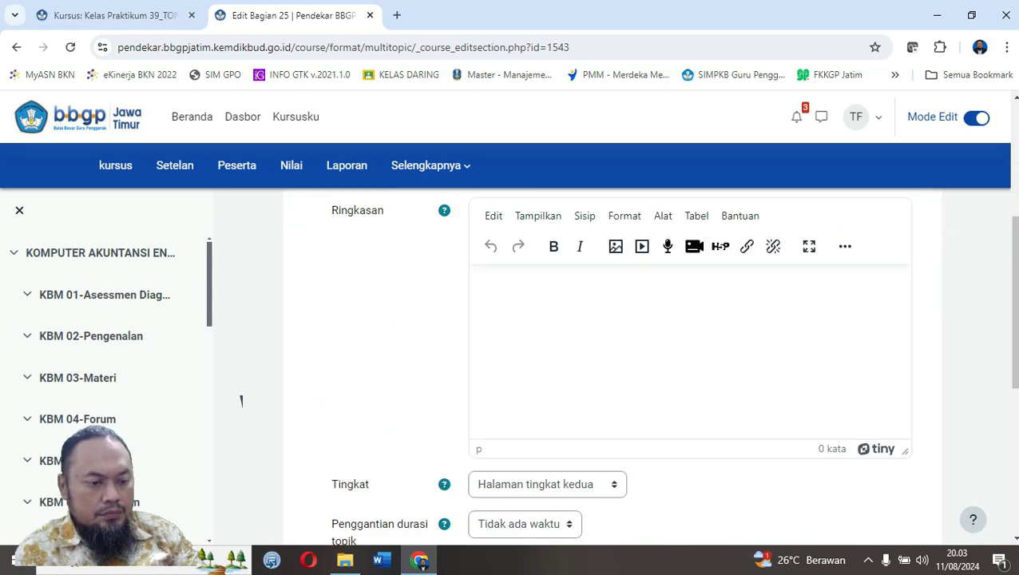
{"action": "left_click", "coordinate": [524, 386]}
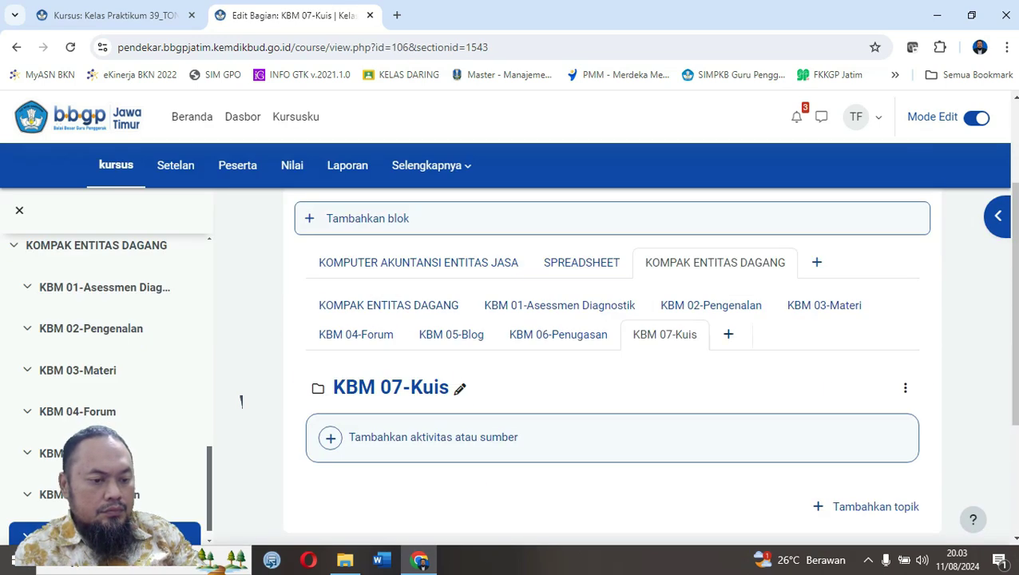
Add a subpage after KBM 07-Kuis under KOMPAK ENTITAS DAGANG, with the custom name KBM 08-Umpan Balik, and save it.
{"action": "left_click", "coordinate": [728, 335]}
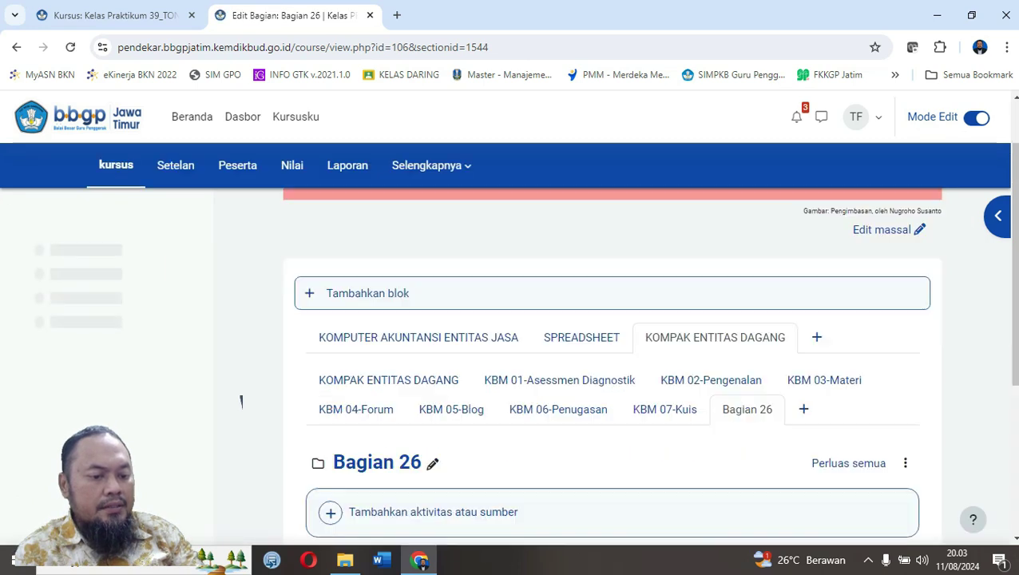
{"action": "left_click", "coordinate": [905, 462]}
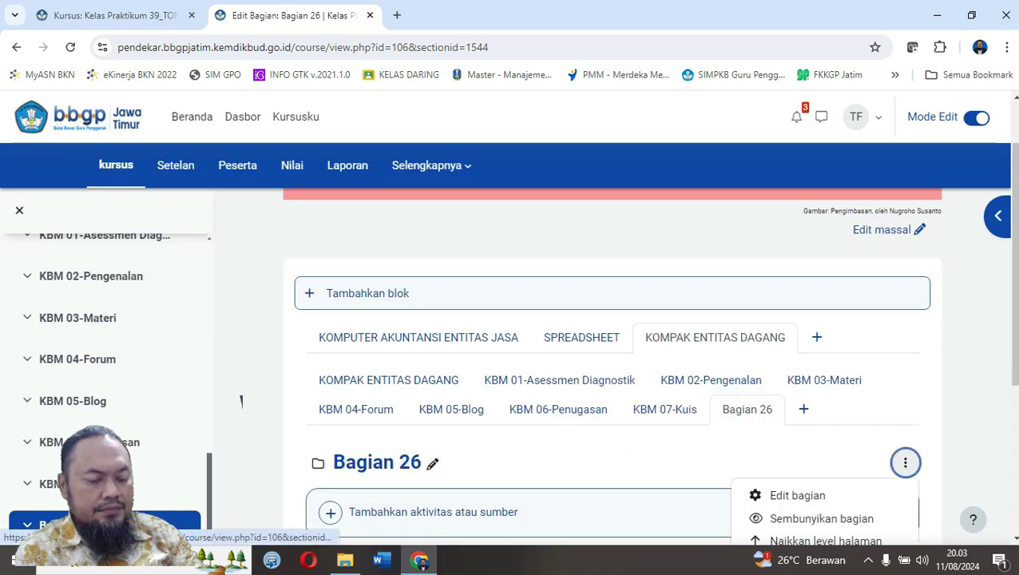
{"action": "left_click", "coordinate": [796, 494]}
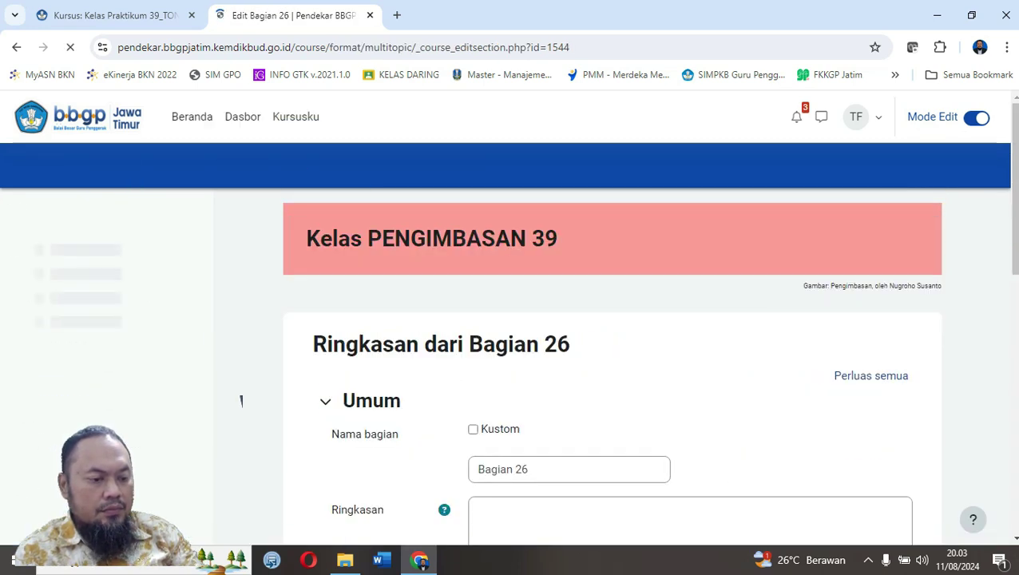
{"action": "left_click", "coordinate": [472, 429]}
{"action": "left_click", "coordinate": [511, 469]}
{"action": "type", "text": "KBM 0"}
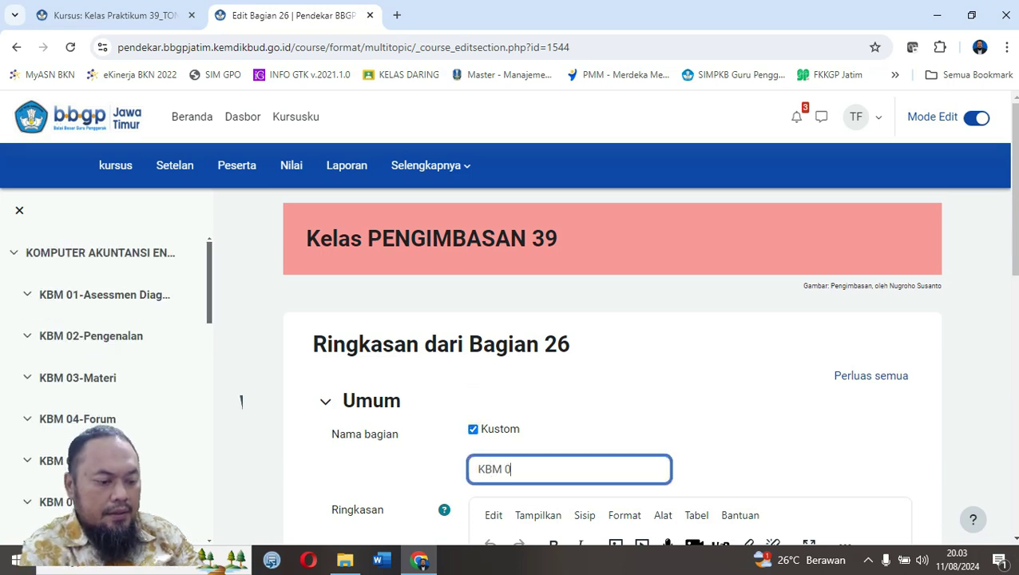
{"action": "type", "text": "8-Umpan Balik"}
{"action": "scroll", "coordinate": [739, 364], "scroll_direction": "down", "scroll_amount": 7}
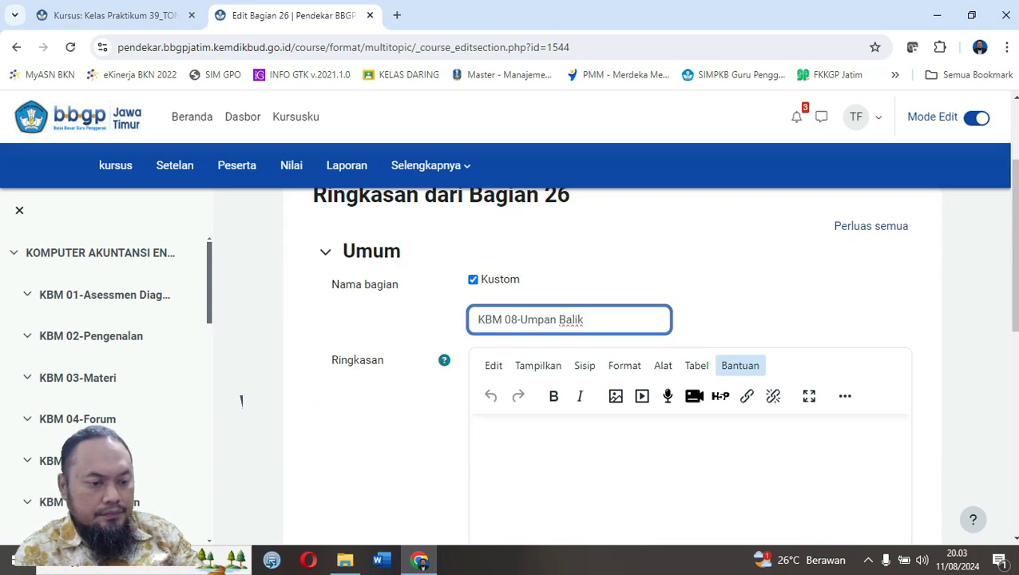
{"action": "left_click", "coordinate": [524, 461]}
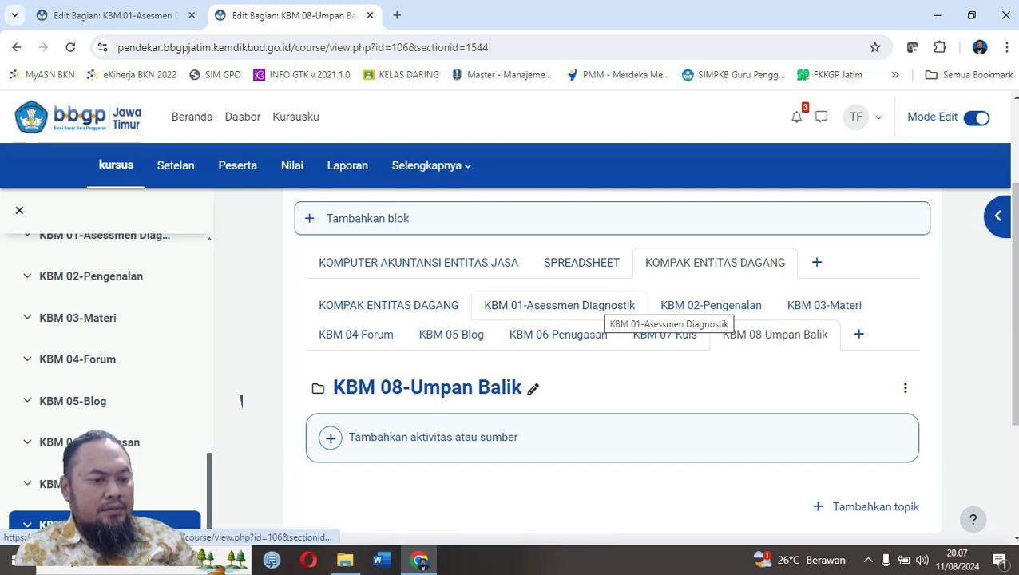
Open the KBM 01-Asessmen Diagnostik subpage of KOMPAK ENTITAS DAGANG and bring up its selection of activities and resources to add.
{"action": "left_click", "coordinate": [599, 305]}
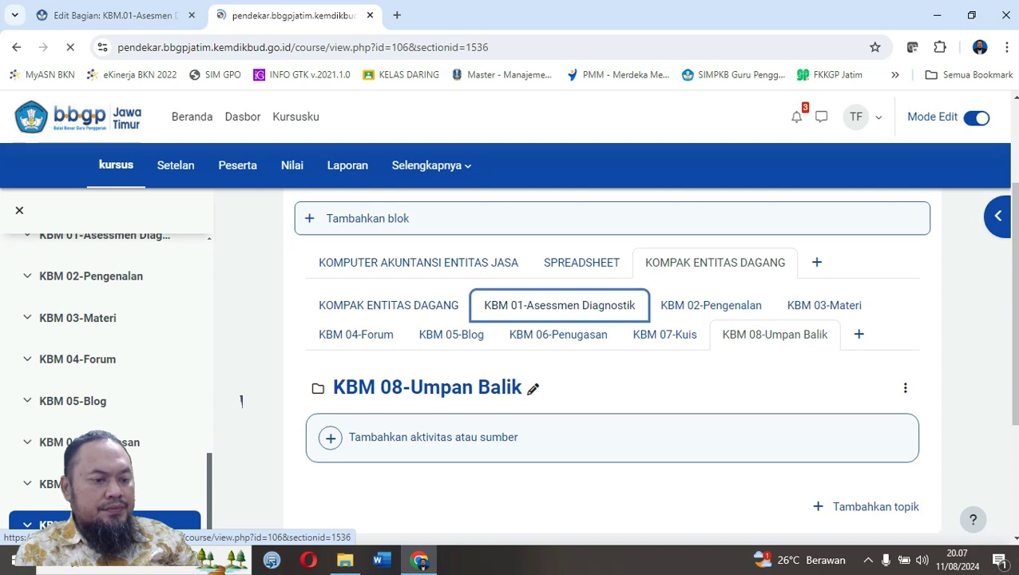
{"action": "scroll", "coordinate": [241, 402], "scroll_direction": "down", "scroll_amount": 2}
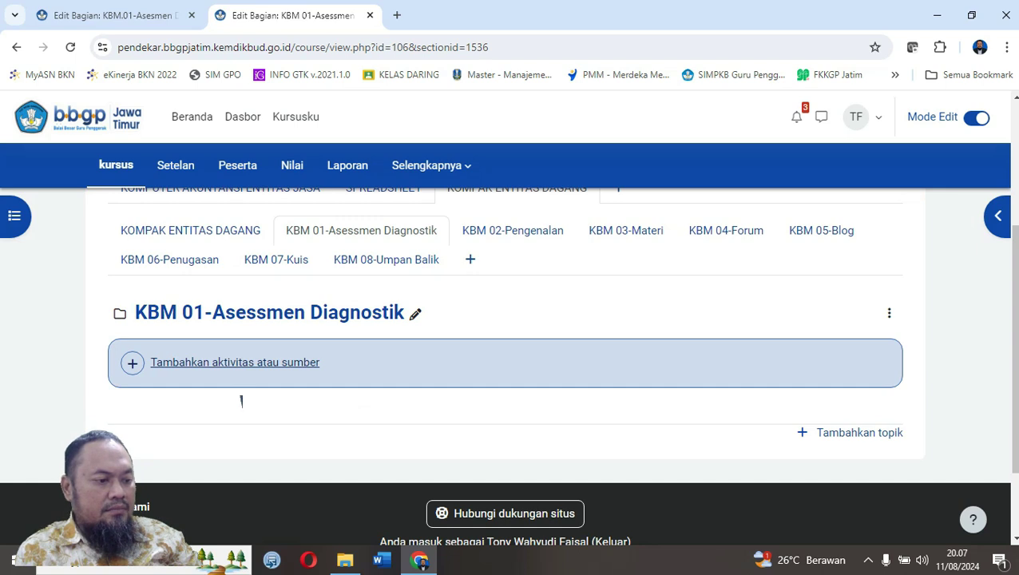
{"action": "left_click", "coordinate": [241, 398]}
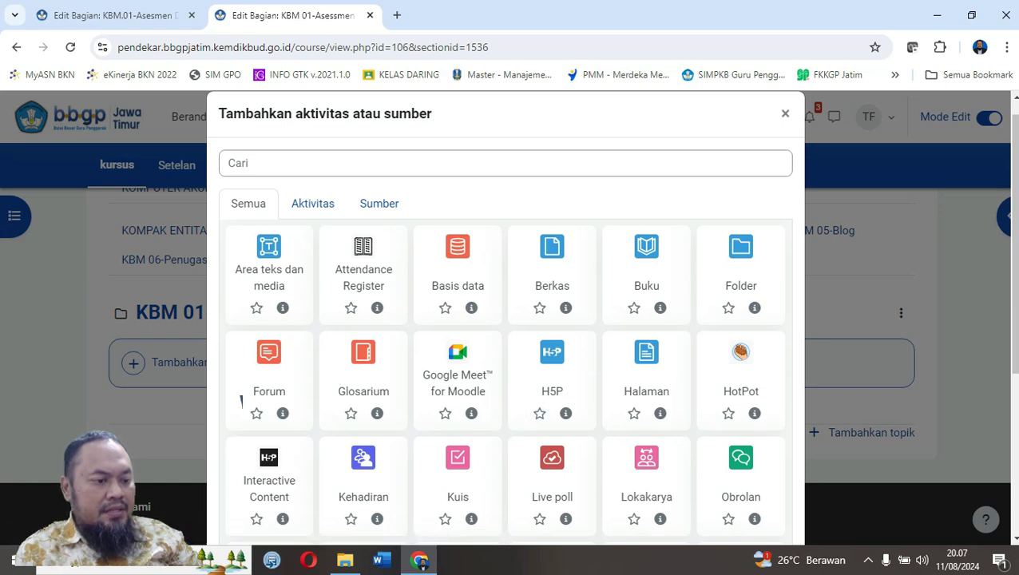
Review the available content types for the subpage, comparing the full list with the activities-only and resources-only lists.
{"action": "scroll", "coordinate": [240, 402], "scroll_direction": "down", "scroll_amount": 1}
{"action": "scroll", "coordinate": [241, 401], "scroll_direction": "down", "scroll_amount": 1}
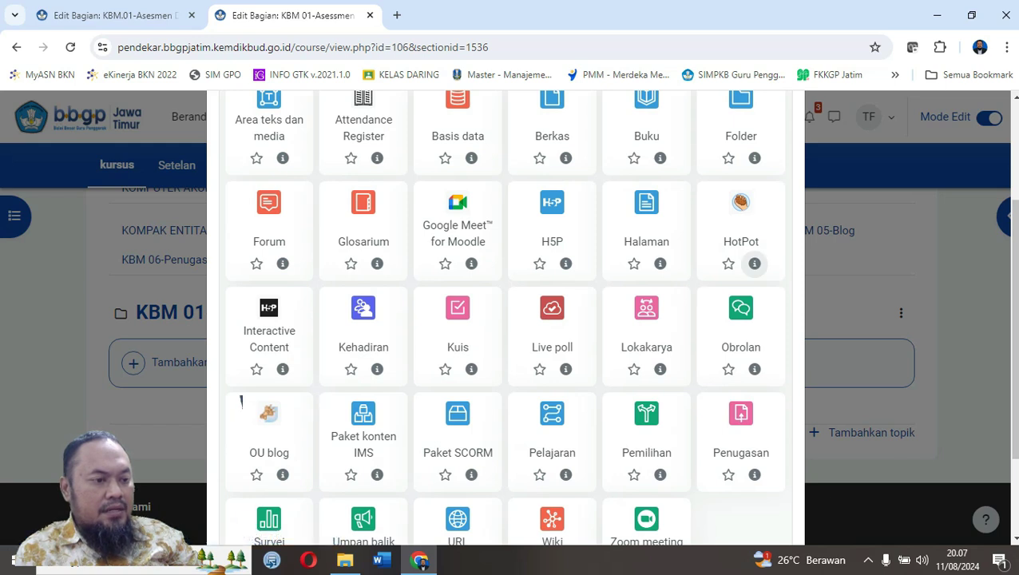
{"action": "scroll", "coordinate": [729, 263], "scroll_direction": "down", "scroll_amount": 1}
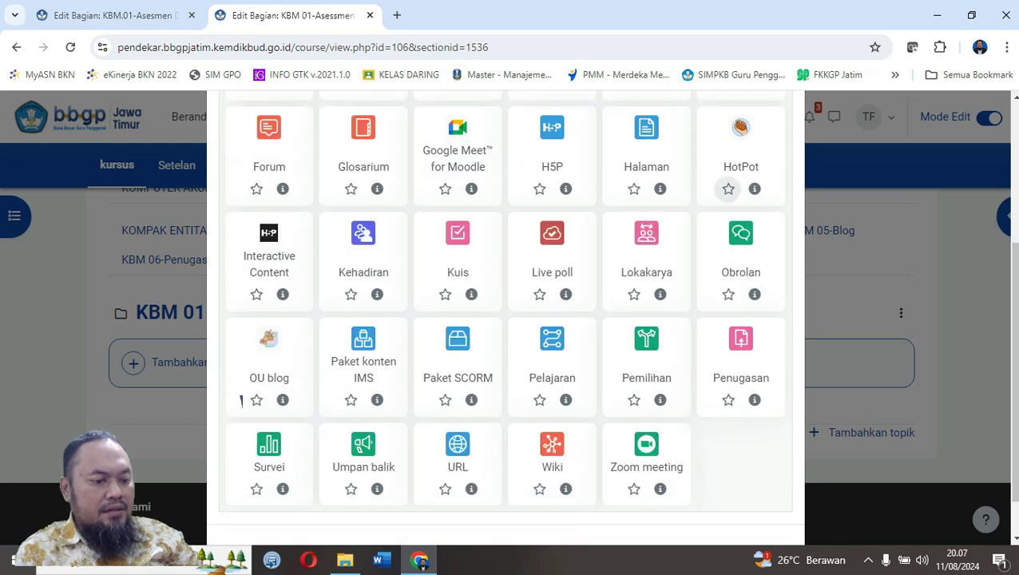
{"action": "scroll", "coordinate": [728, 267], "scroll_direction": "up", "scroll_amount": 2}
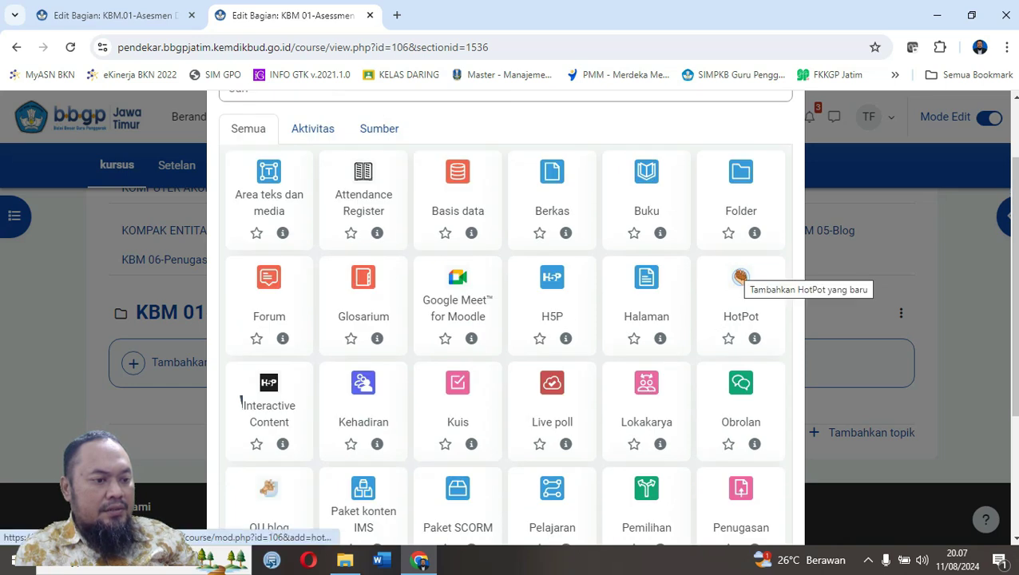
{"action": "left_click", "coordinate": [313, 128]}
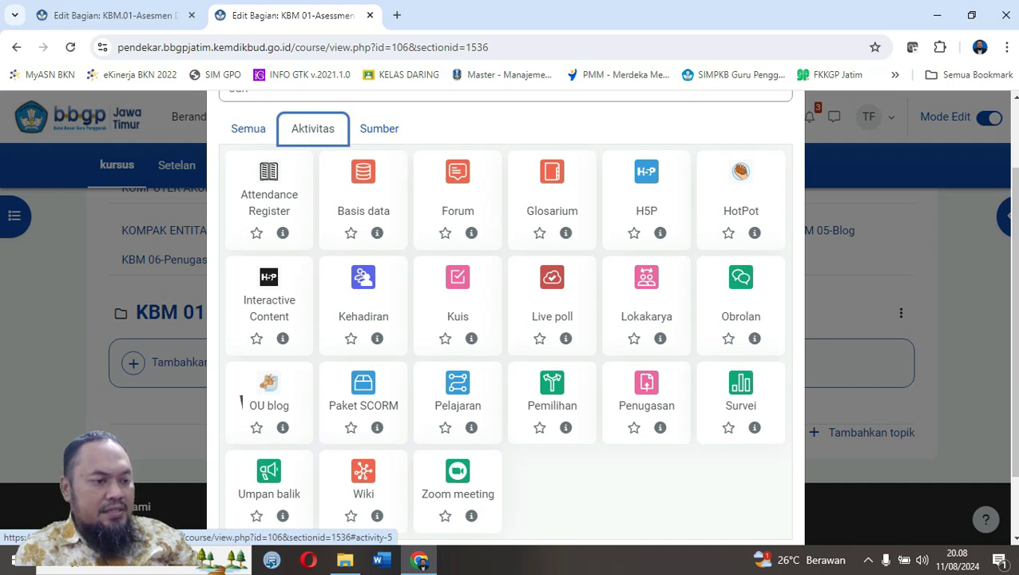
{"action": "left_click", "coordinate": [379, 128]}
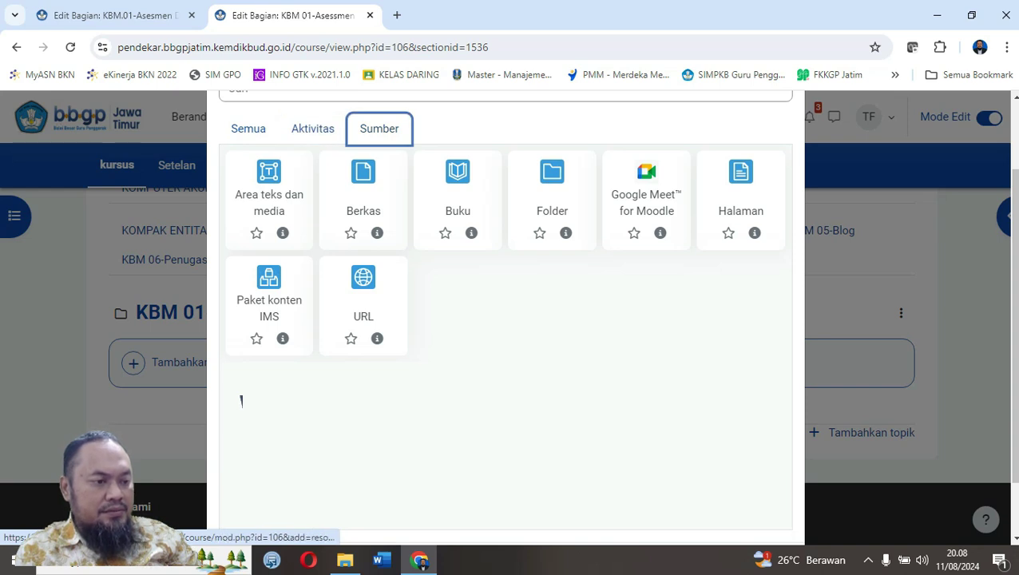
{"action": "left_click", "coordinate": [249, 128]}
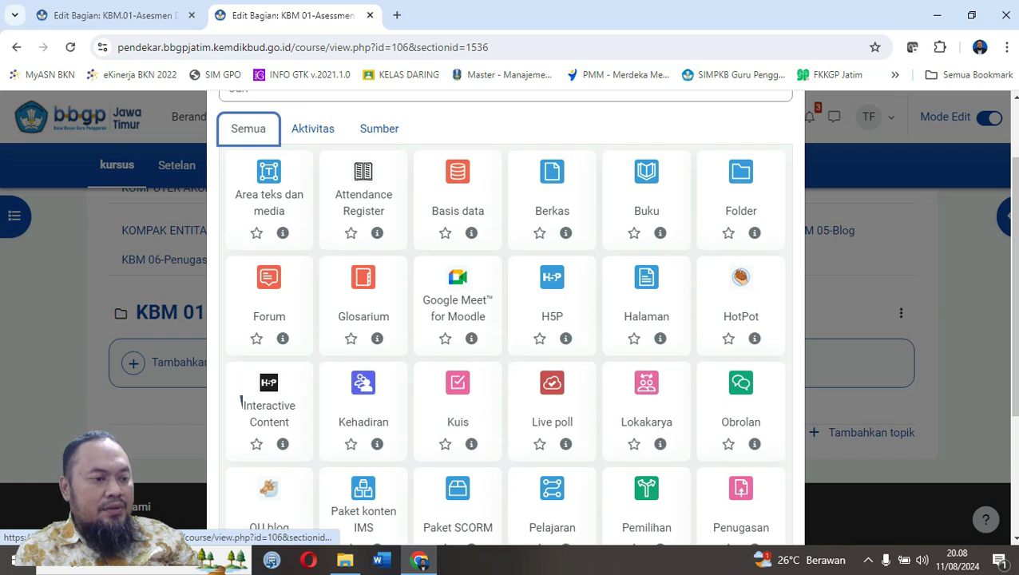
{"action": "key", "text": "Right"}
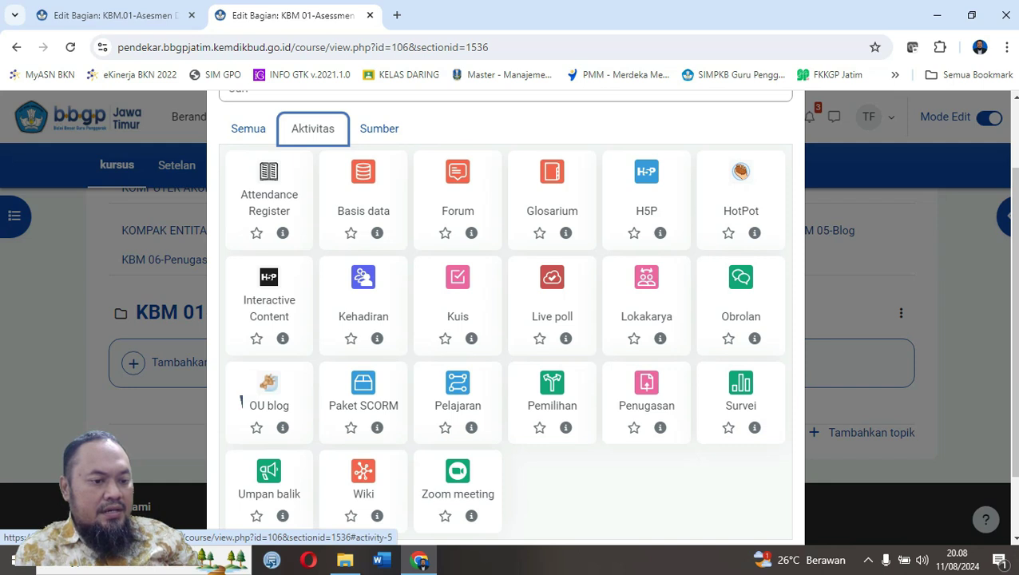
Add a quiz named Asemen Diagnostik Non Kognitif to KBM 01-Asessmen Diagnostik and save it, returning to the course.
{"action": "left_click", "coordinate": [457, 297]}
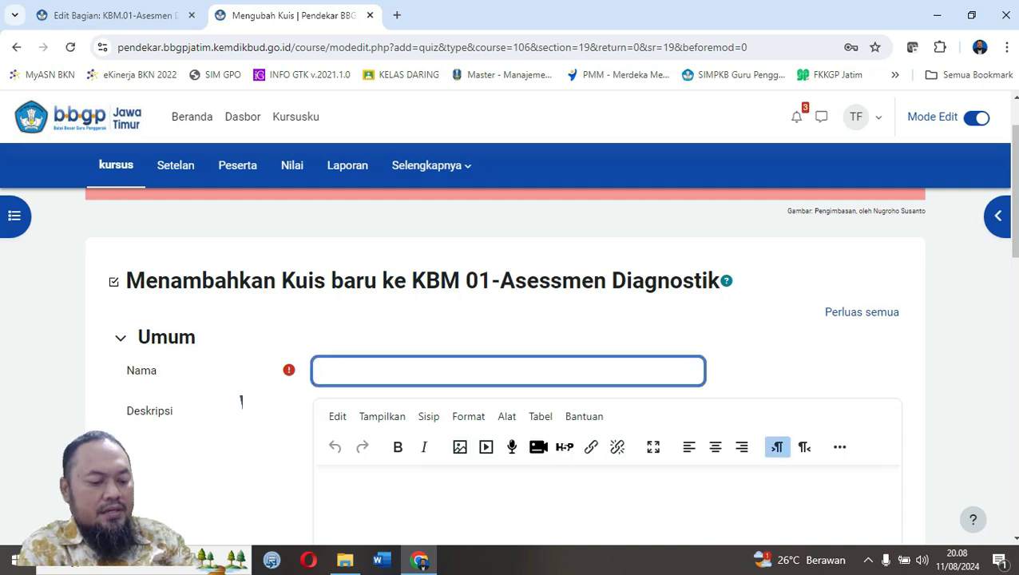
{"action": "type", "text": "As"}
{"action": "key", "text": "BackSpace"}
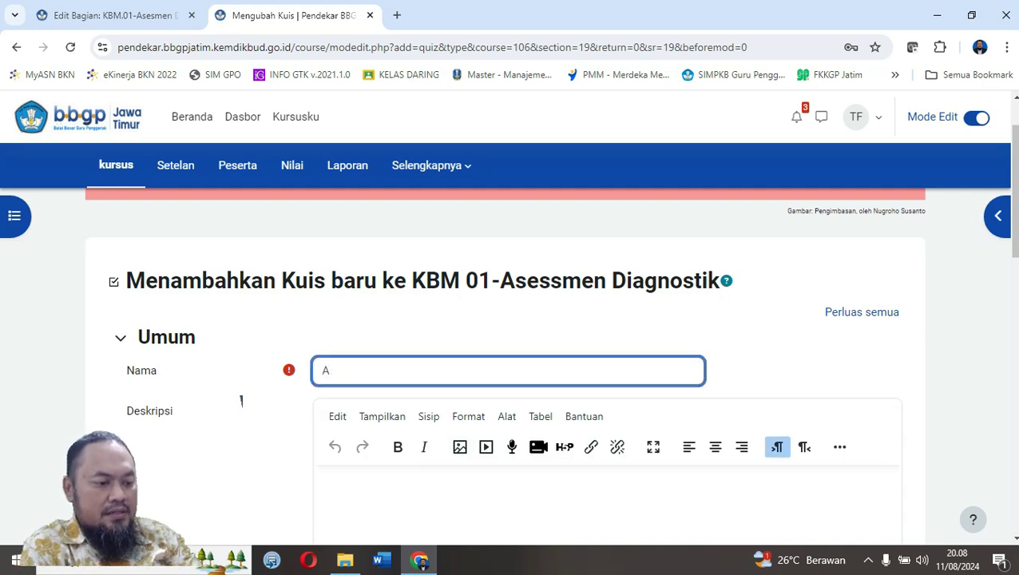
{"action": "type", "text": "semen D"}
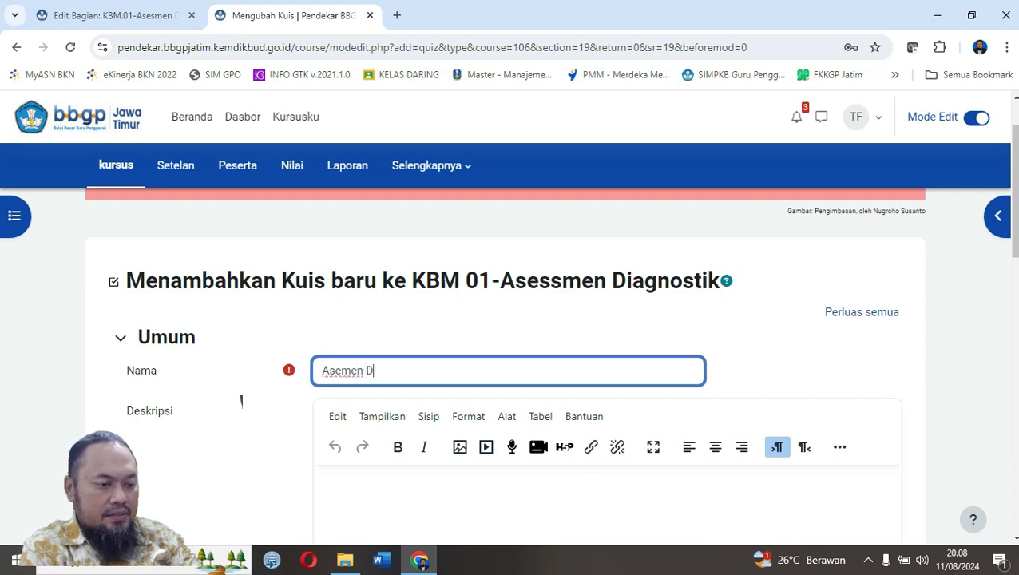
{"action": "type", "text": "iagnostik"}
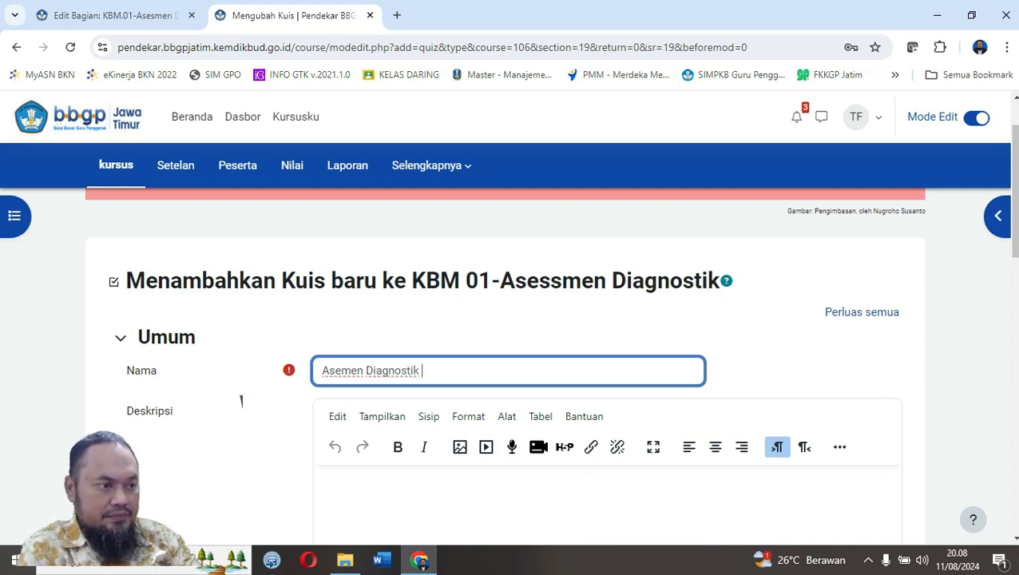
{"action": "type", "text": " N"}
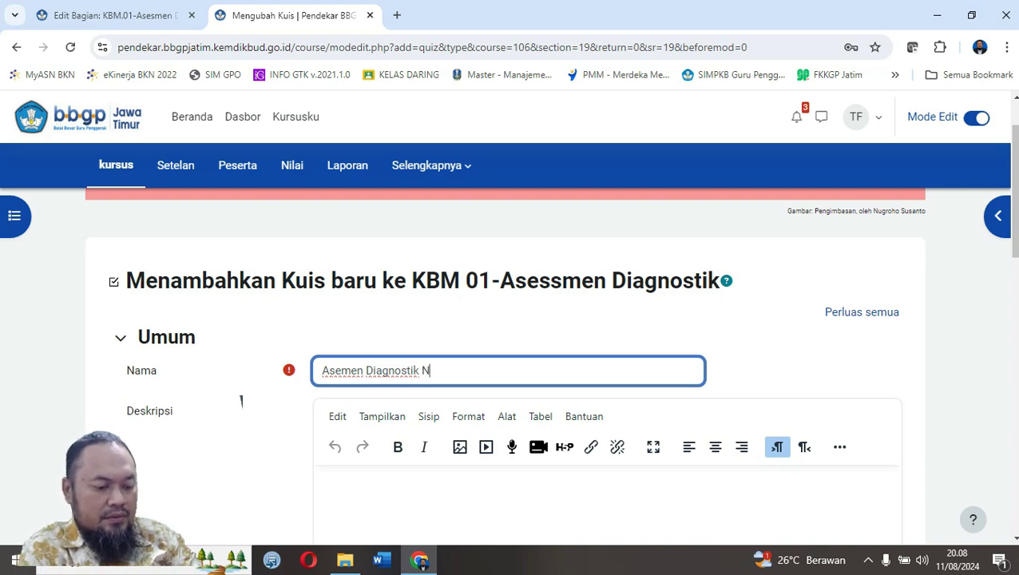
{"action": "type", "text": "on Kognitif"}
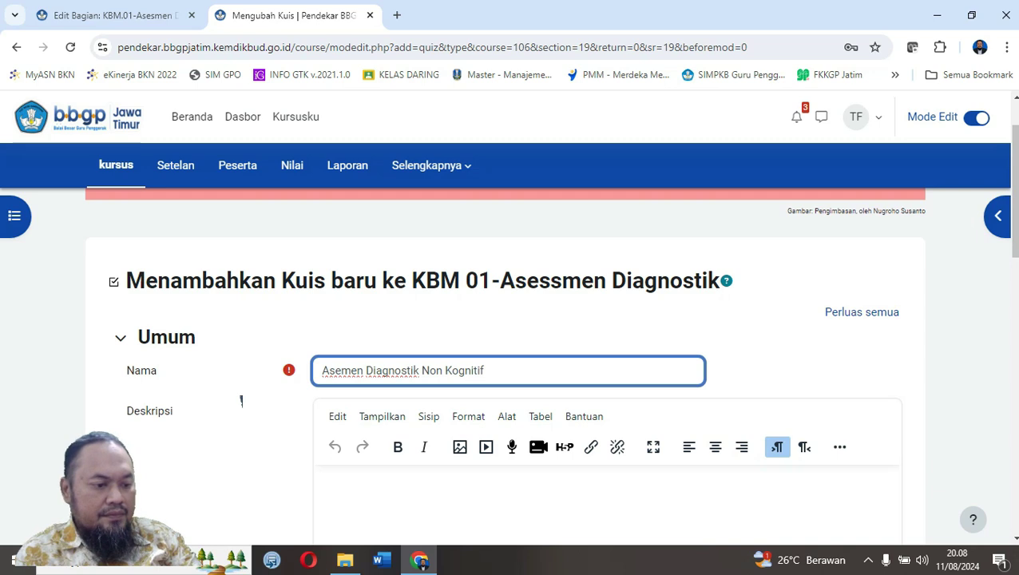
{"action": "scroll", "coordinate": [241, 400], "scroll_direction": "down", "scroll_amount": 2}
{"action": "scroll", "coordinate": [241, 401], "scroll_direction": "down", "scroll_amount": 8}
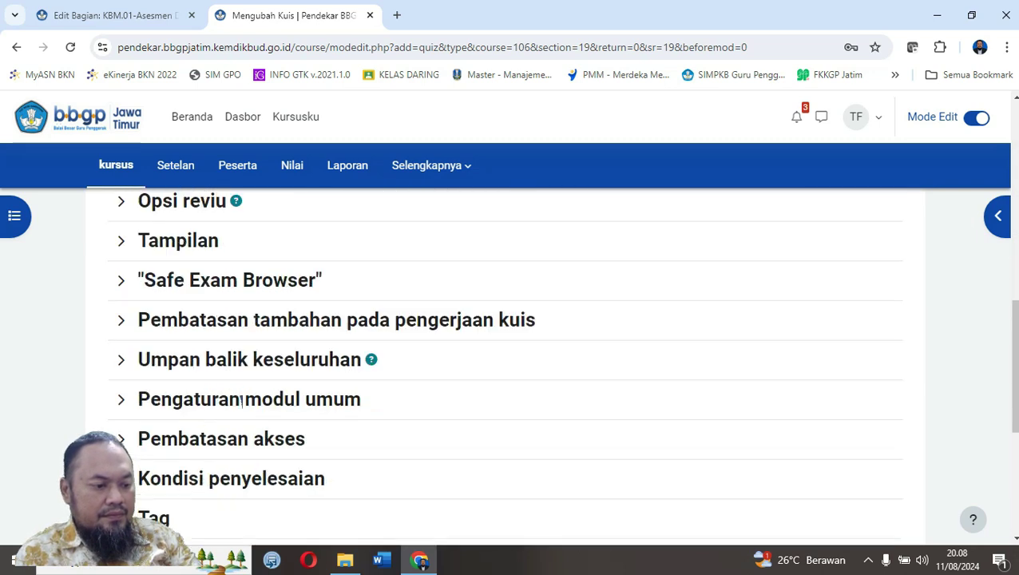
{"action": "left_click", "coordinate": [467, 484]}
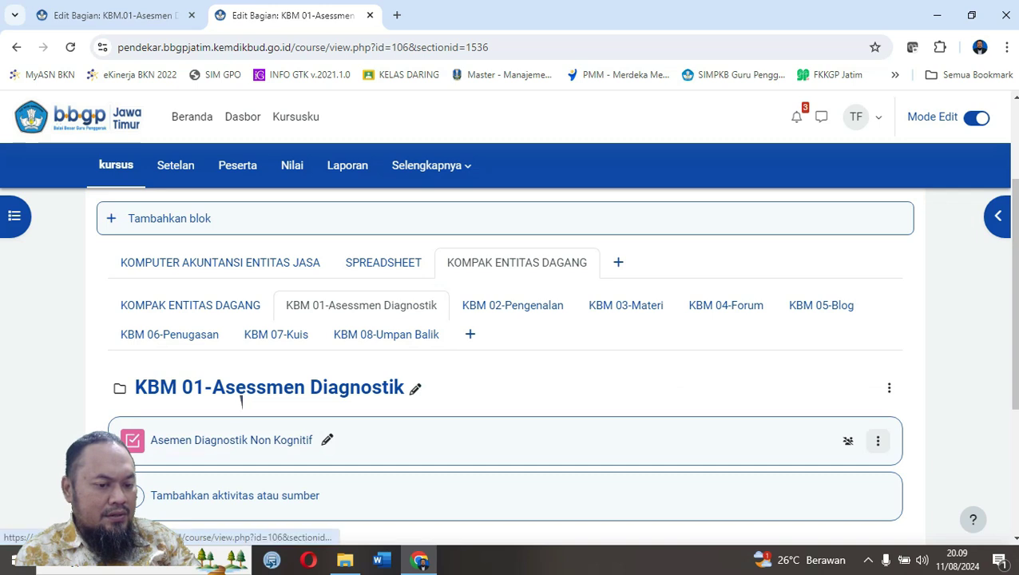
Open the Asemen Diagnostik Non Kognitif quiz from the KBM 01-Asessmen Diagnostik subpage.
{"action": "left_click", "coordinate": [877, 440]}
{"action": "key", "text": "Down"}
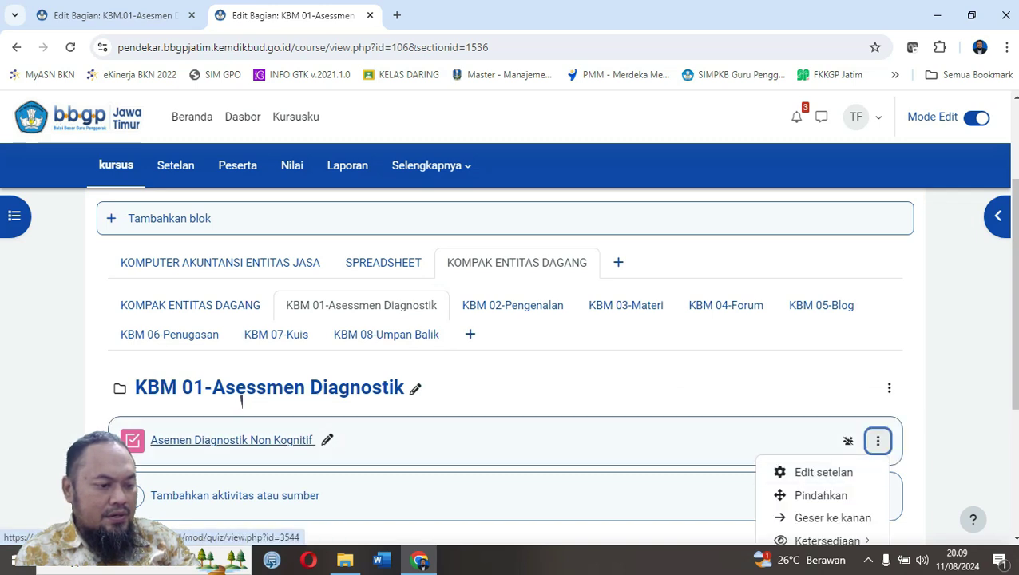
{"action": "left_click", "coordinate": [242, 439]}
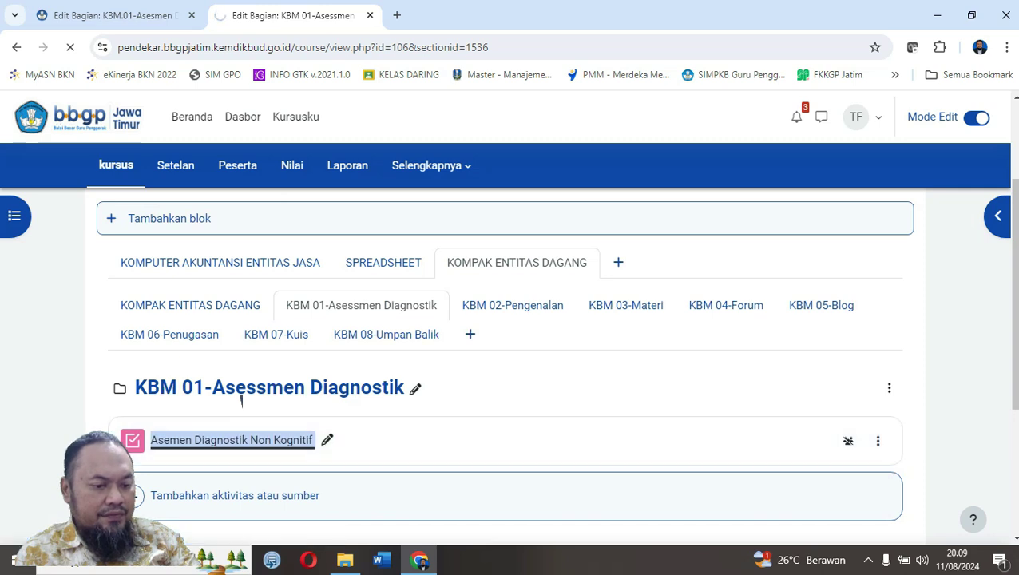
{"action": "left_click", "coordinate": [877, 441]}
{"action": "scroll", "coordinate": [824, 471], "scroll_direction": "down", "scroll_amount": 1}
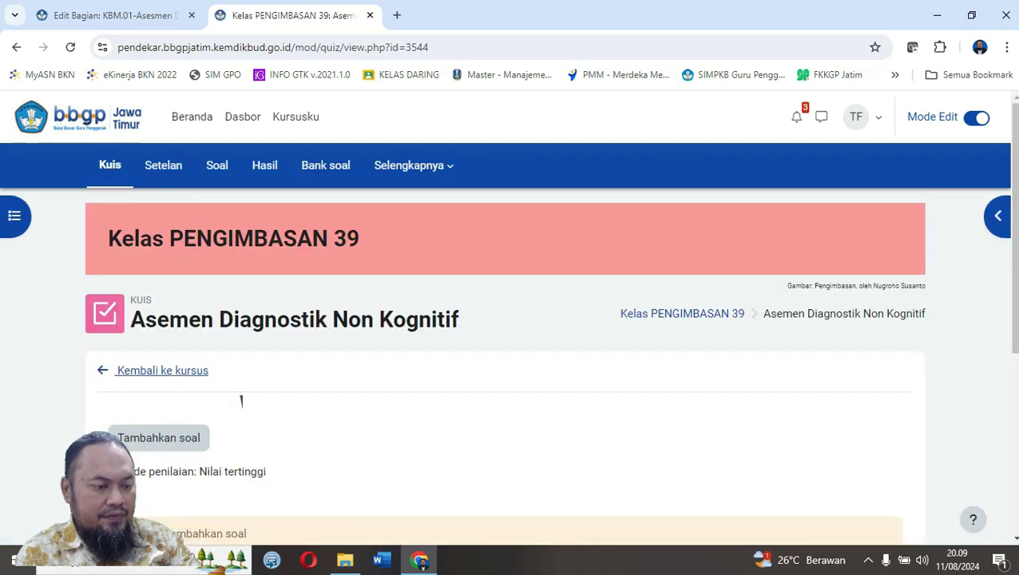
Open the question editing page of the Asemen Diagnostik Non Kognitif quiz.
{"action": "scroll", "coordinate": [241, 400], "scroll_direction": "down", "scroll_amount": 3}
{"action": "scroll", "coordinate": [241, 401], "scroll_direction": "up", "scroll_amount": 1}
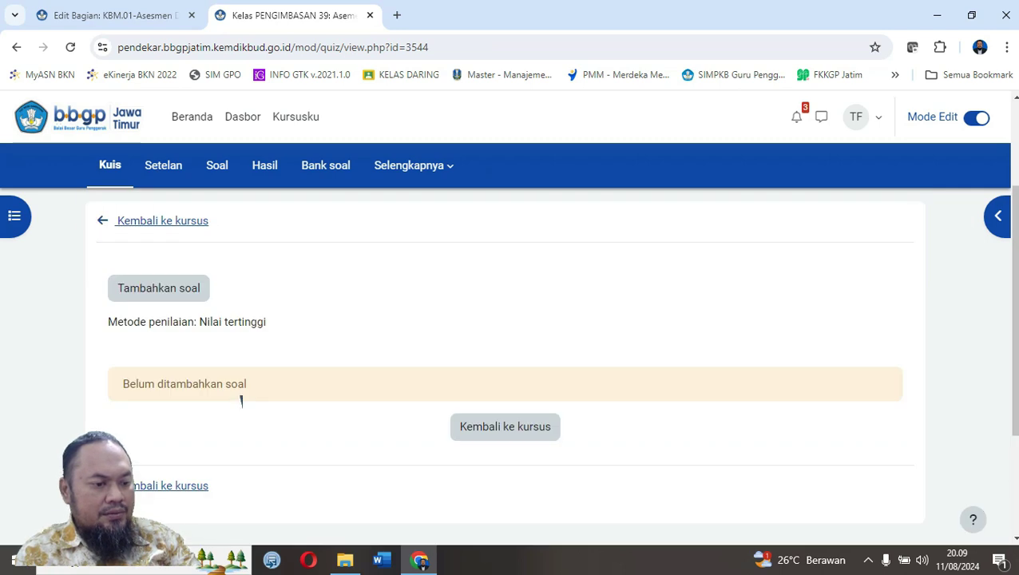
{"action": "scroll", "coordinate": [241, 401], "scroll_direction": "up", "scroll_amount": 1}
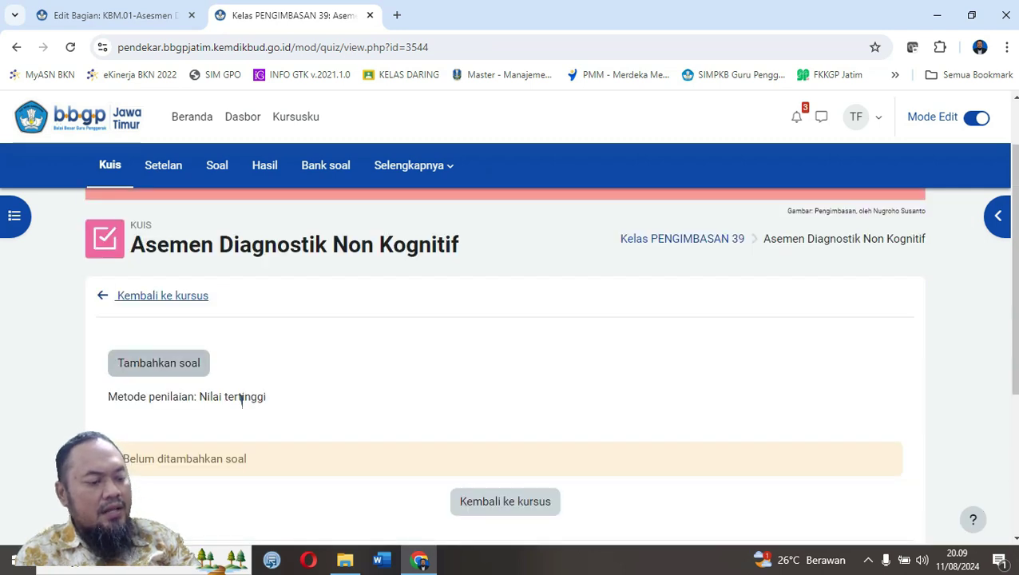
{"action": "left_click", "coordinate": [159, 363]}
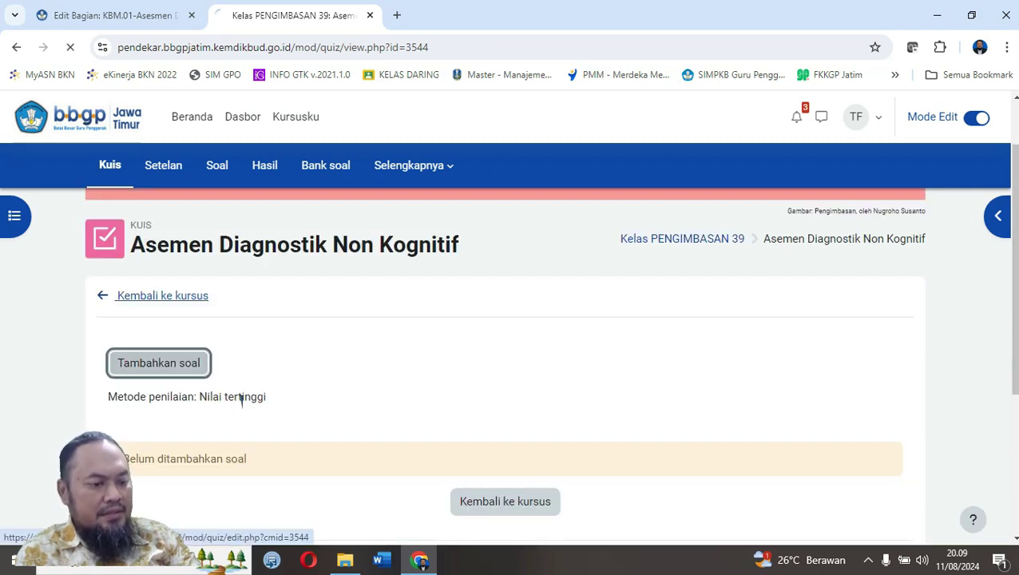
Start a new question of type Pilihan ganda in the quiz.
{"action": "scroll", "coordinate": [241, 401], "scroll_direction": "down", "scroll_amount": 2}
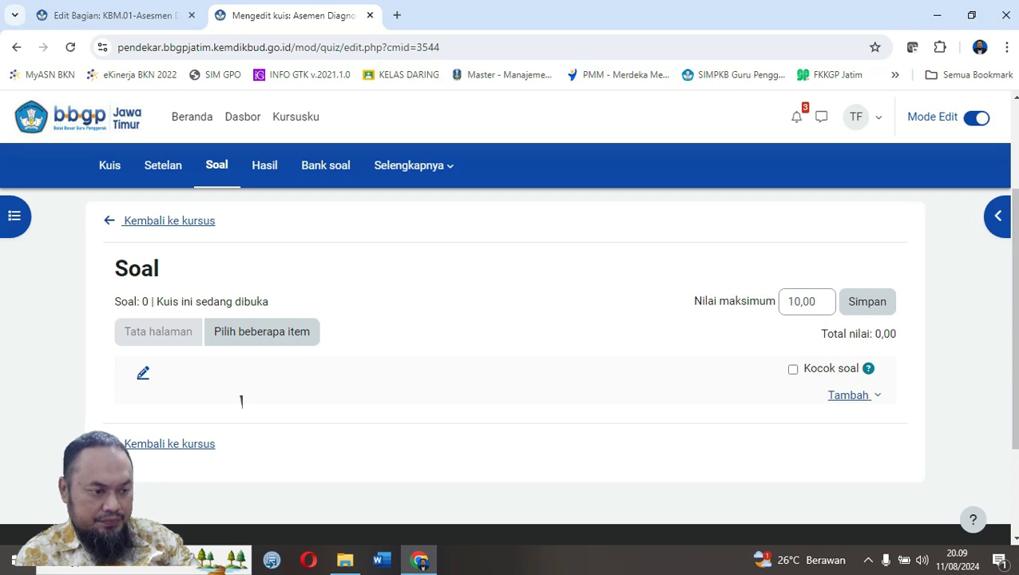
{"action": "left_click", "coordinate": [848, 395]}
{"action": "left_click", "coordinate": [814, 423]}
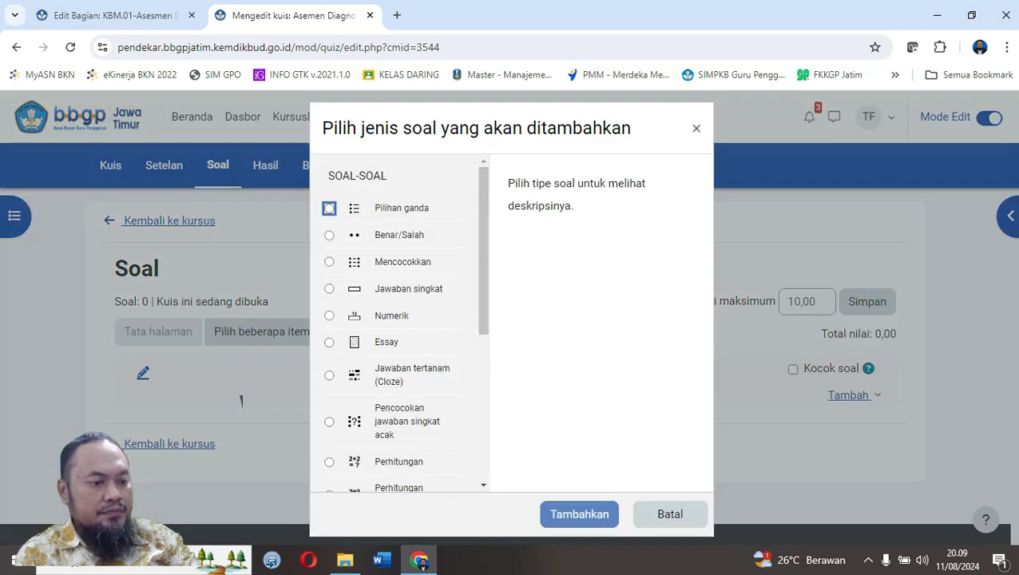
{"action": "left_click", "coordinate": [329, 208]}
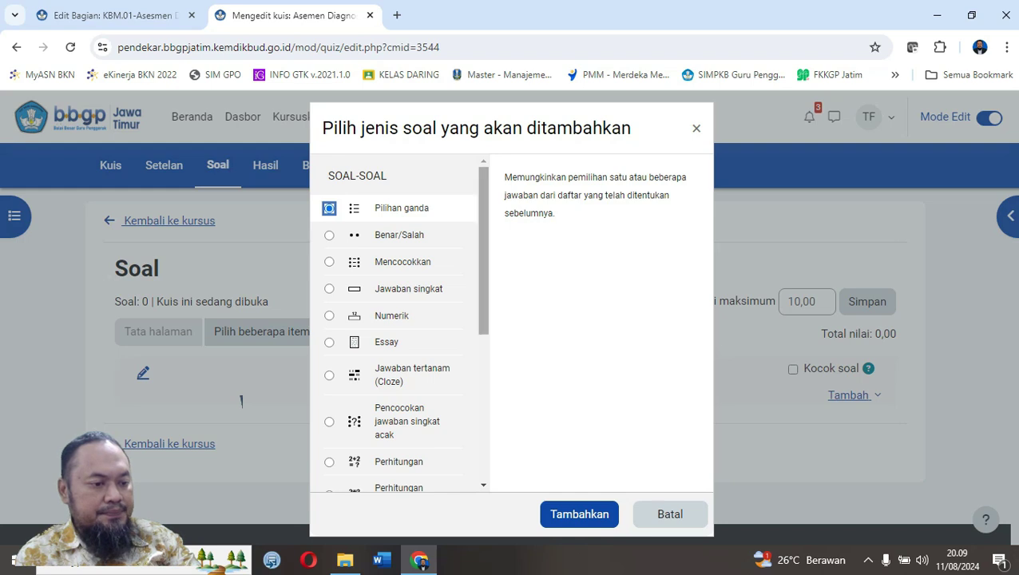
{"action": "left_click", "coordinate": [579, 514]}
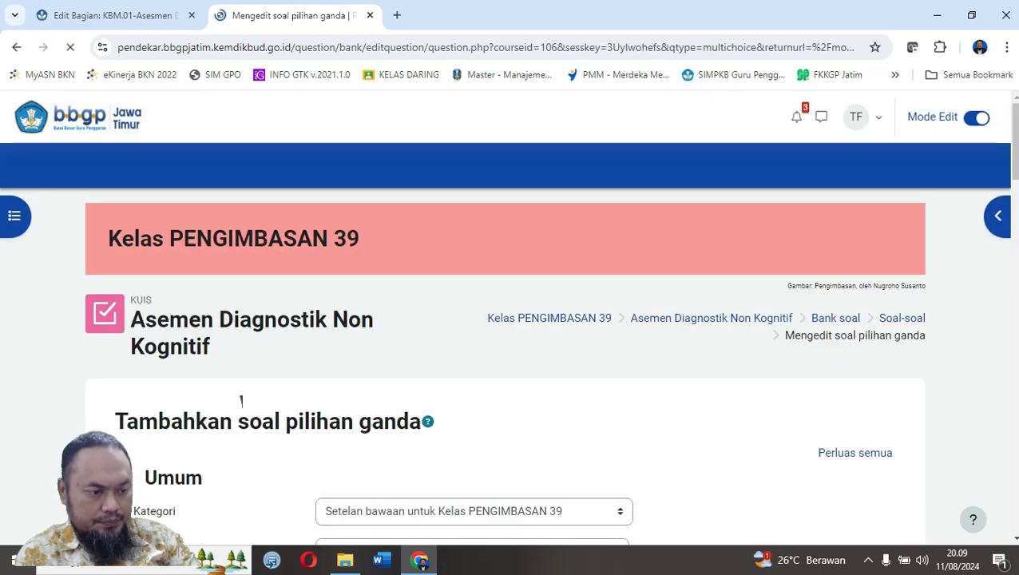
Name the multiple-choice question 01 and enter "Domisili saat ini?" as its question text.
{"action": "scroll", "coordinate": [241, 399], "scroll_direction": "down", "scroll_amount": 2}
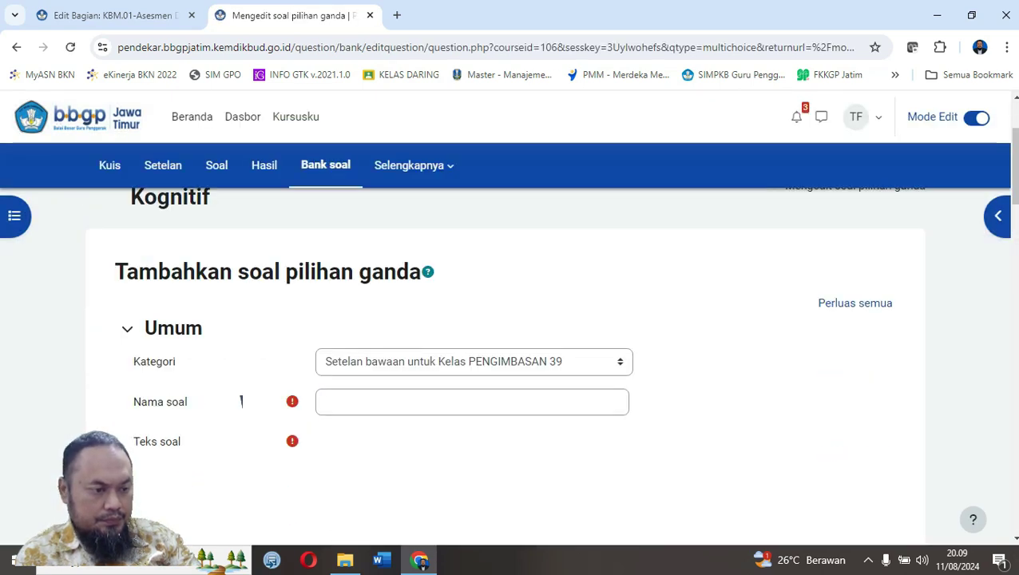
{"action": "scroll", "coordinate": [241, 401], "scroll_direction": "down", "scroll_amount": 1}
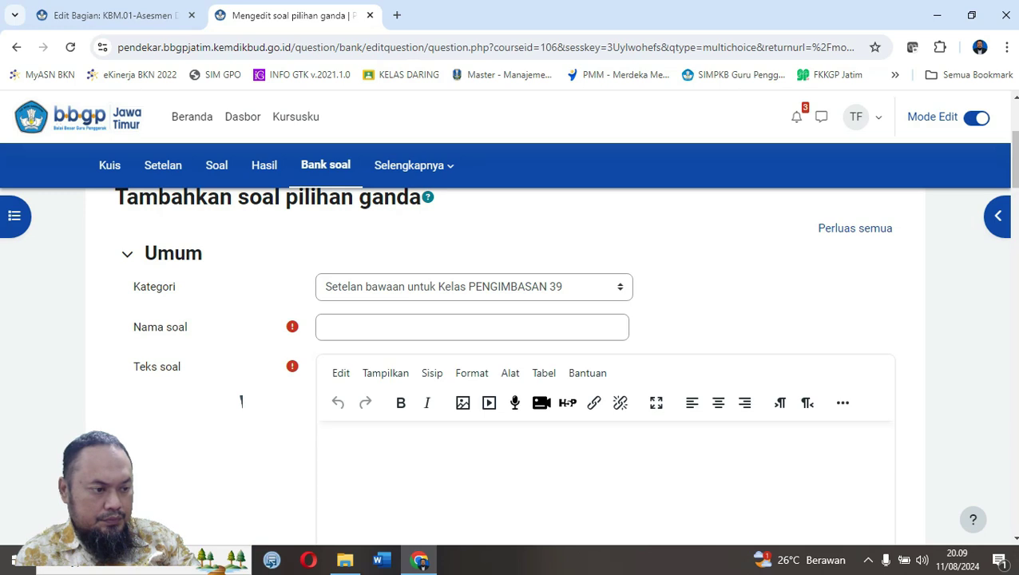
{"action": "scroll", "coordinate": [241, 400], "scroll_direction": "down", "scroll_amount": 1}
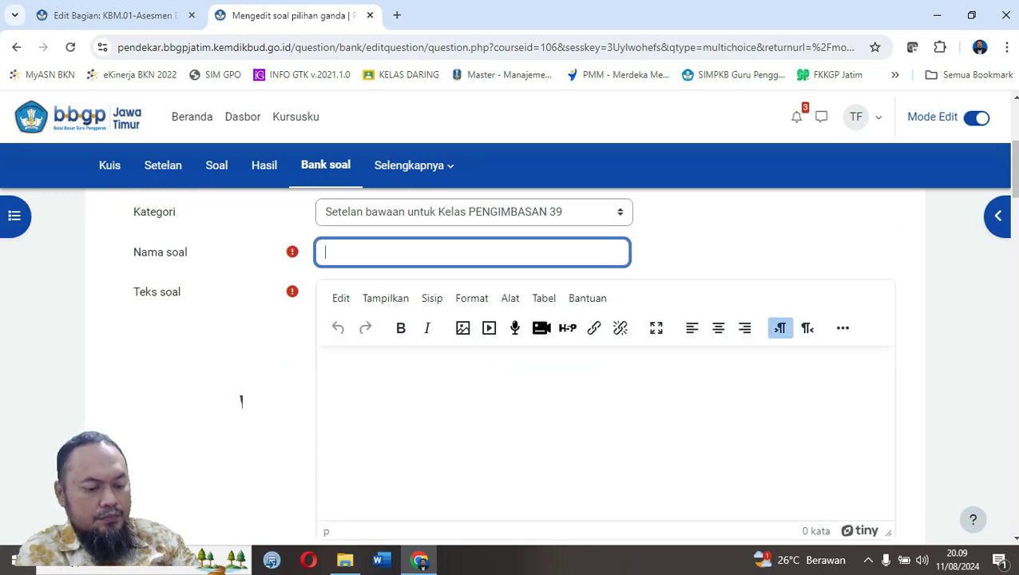
{"action": "type", "text": "01"}
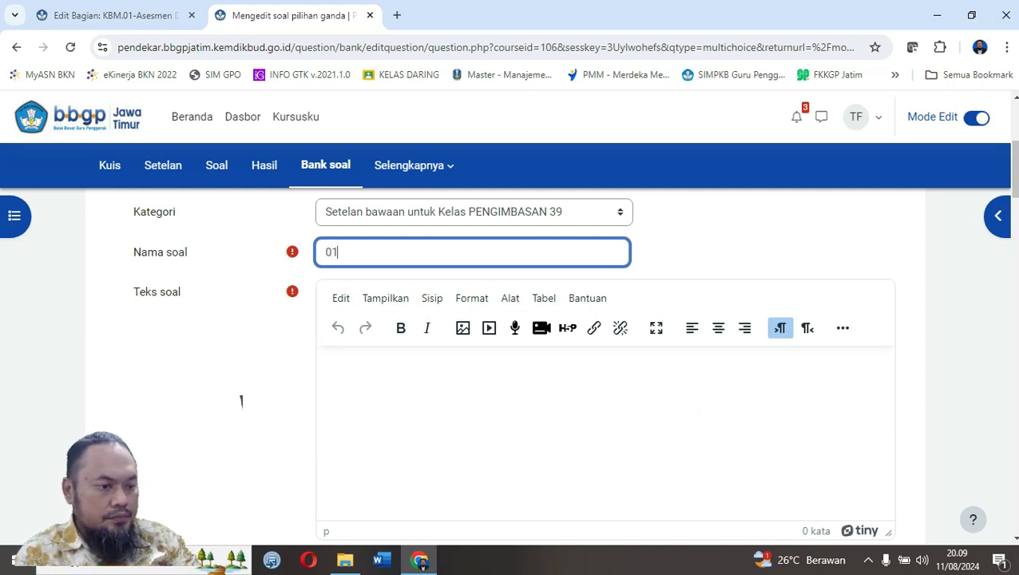
{"action": "key", "text": "Tab"}
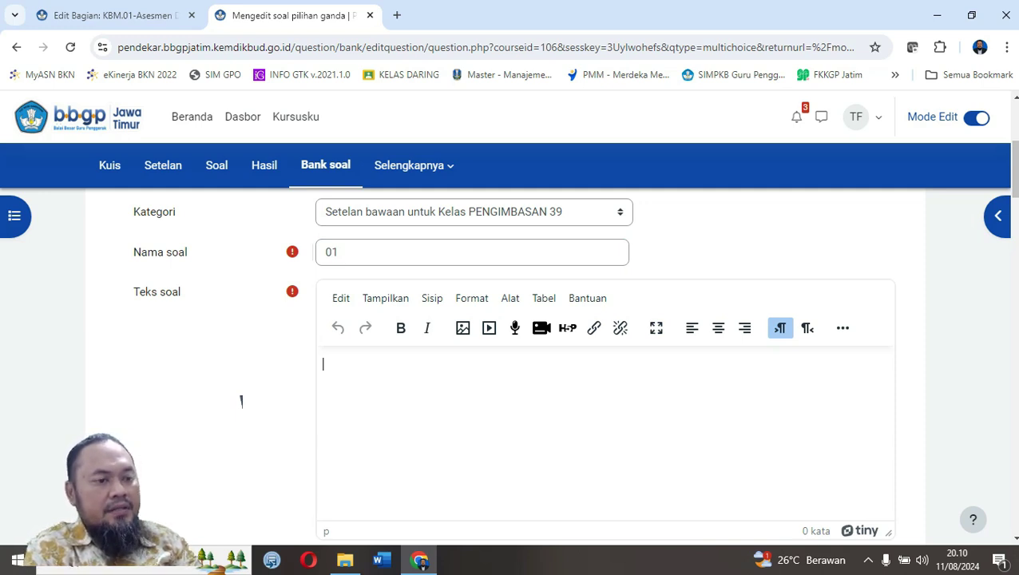
{"action": "type", "text": "Domi"}
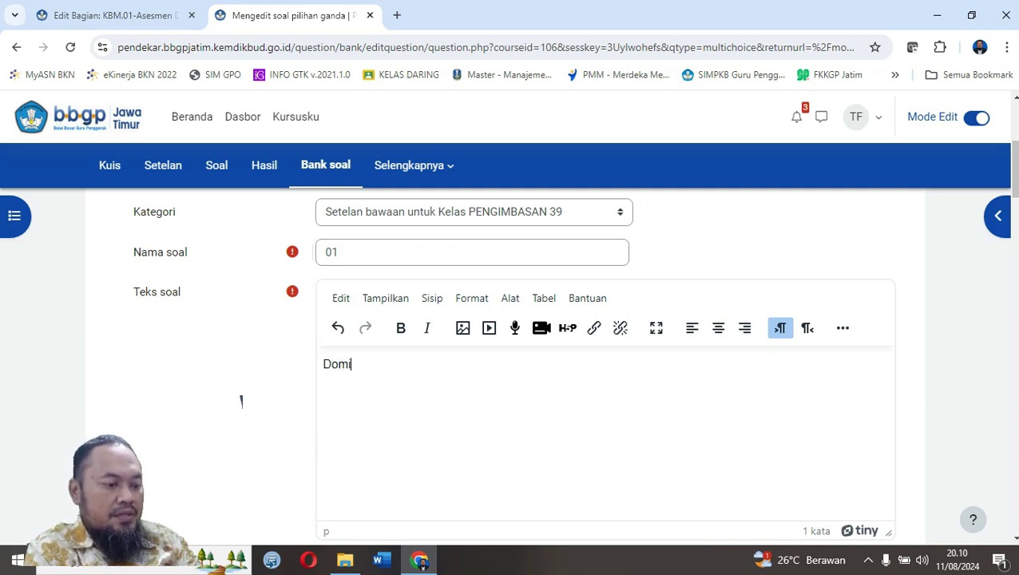
{"action": "type", "text": "sili"}
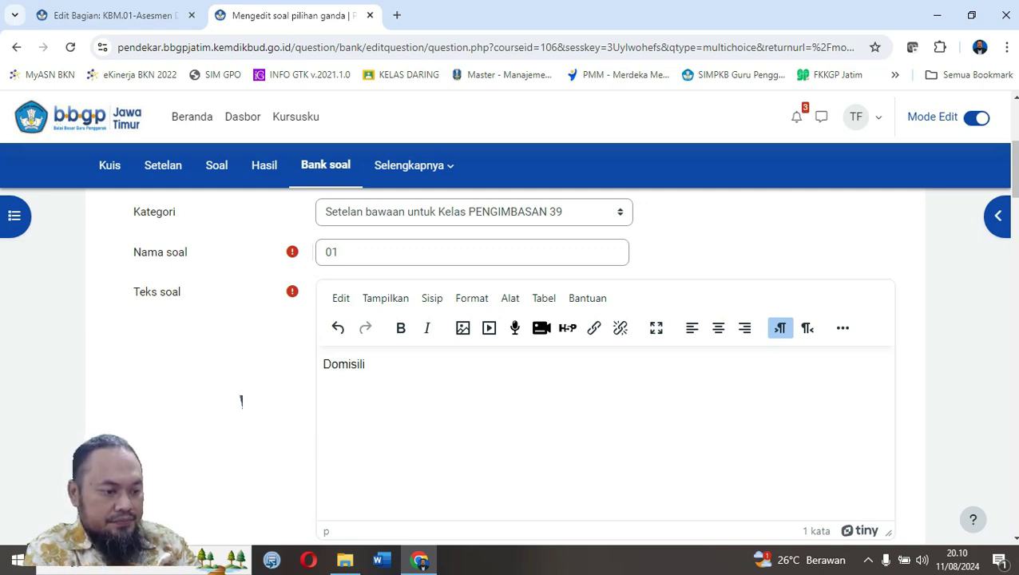
{"action": "type", "text": " saat ini"}
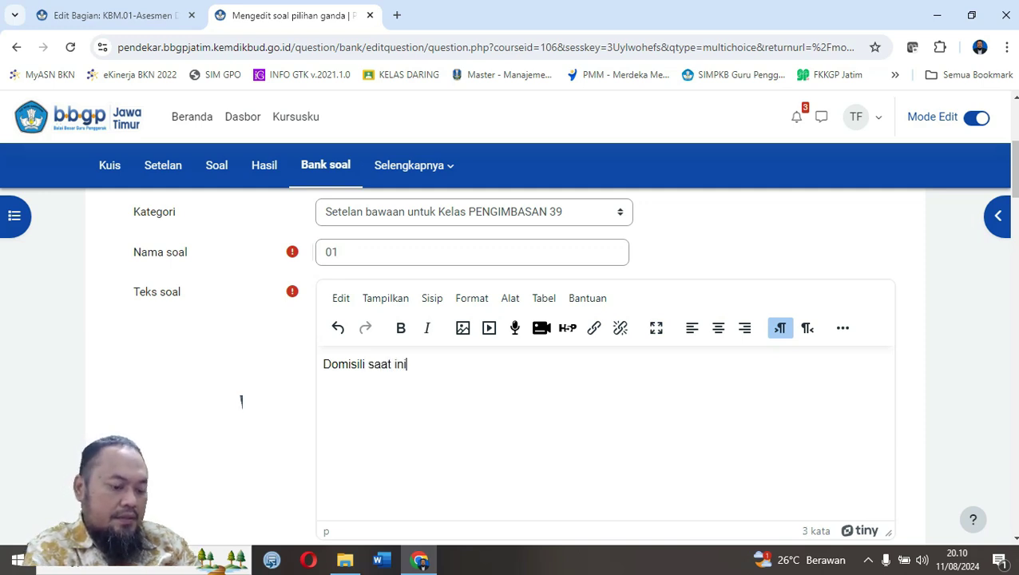
{"action": "type", "text": "?"}
{"action": "scroll", "coordinate": [242, 401], "scroll_direction": "down", "scroll_amount": 4}
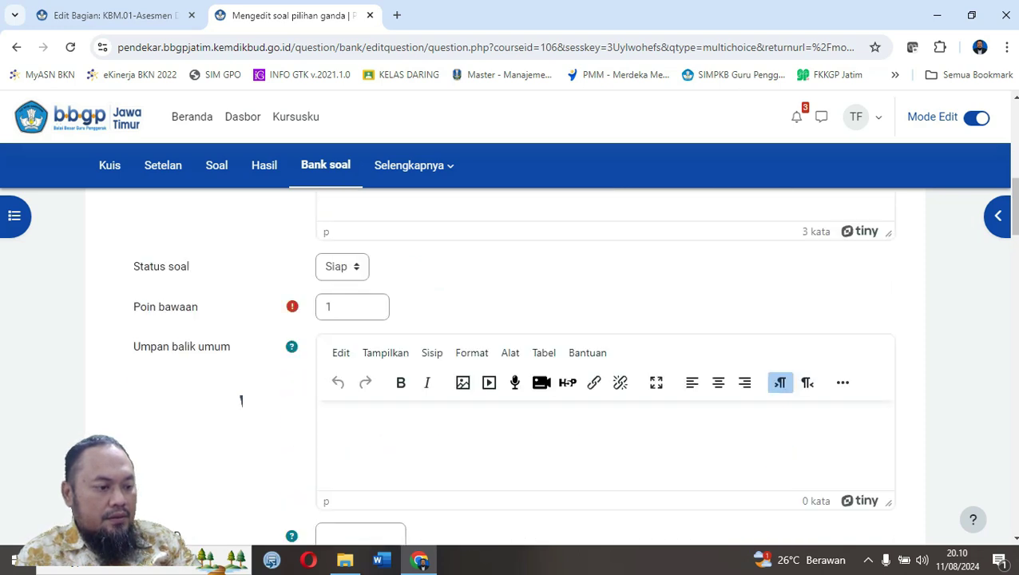
{"action": "scroll", "coordinate": [242, 401], "scroll_direction": "down", "scroll_amount": 1}
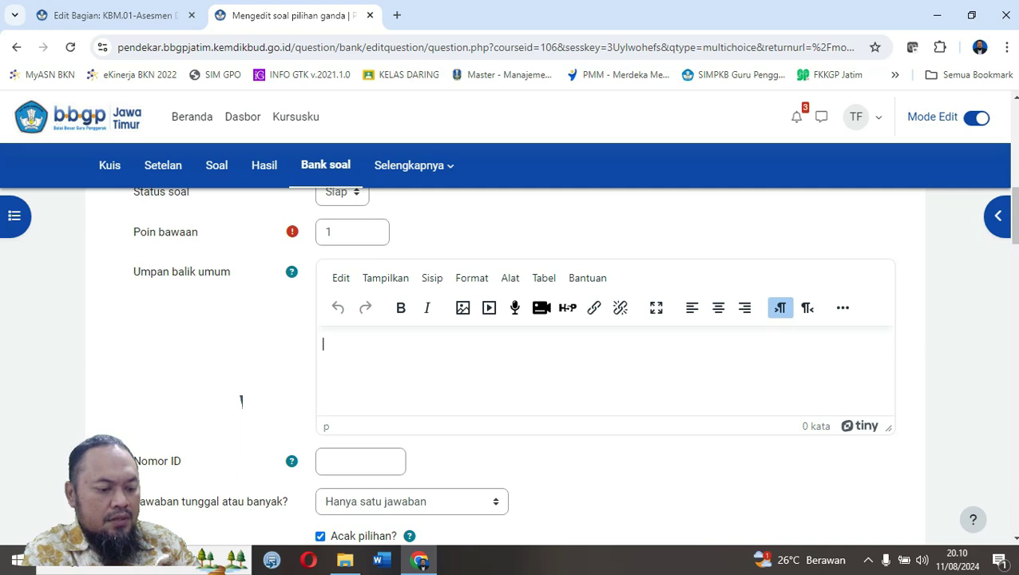
{"action": "type", "text": "Kota Probo;l"}
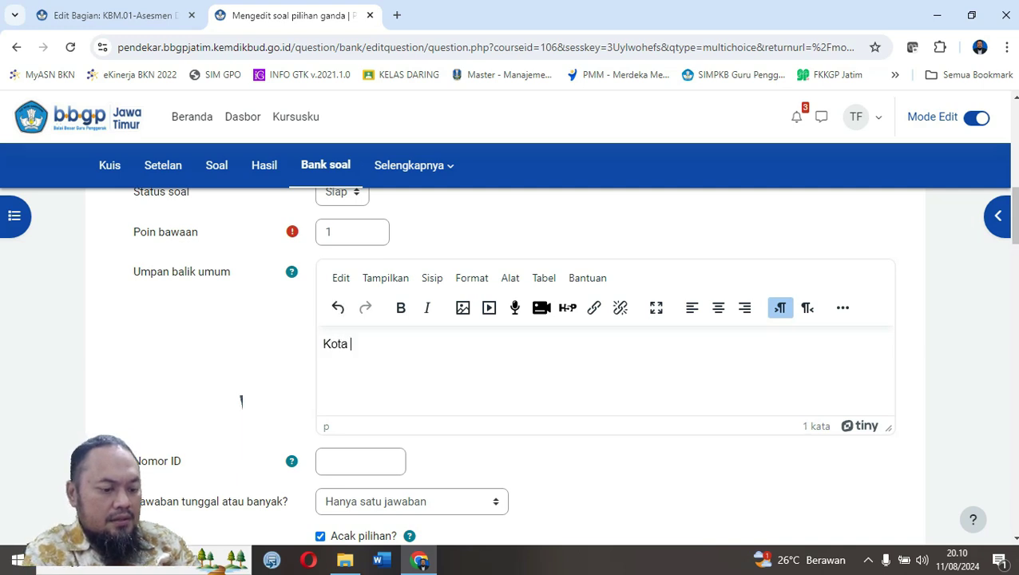
{"action": "key", "text": "BackSpace"}
{"action": "key", "text": "BackSpace"}
{"action": "type", "text": "linggo"}
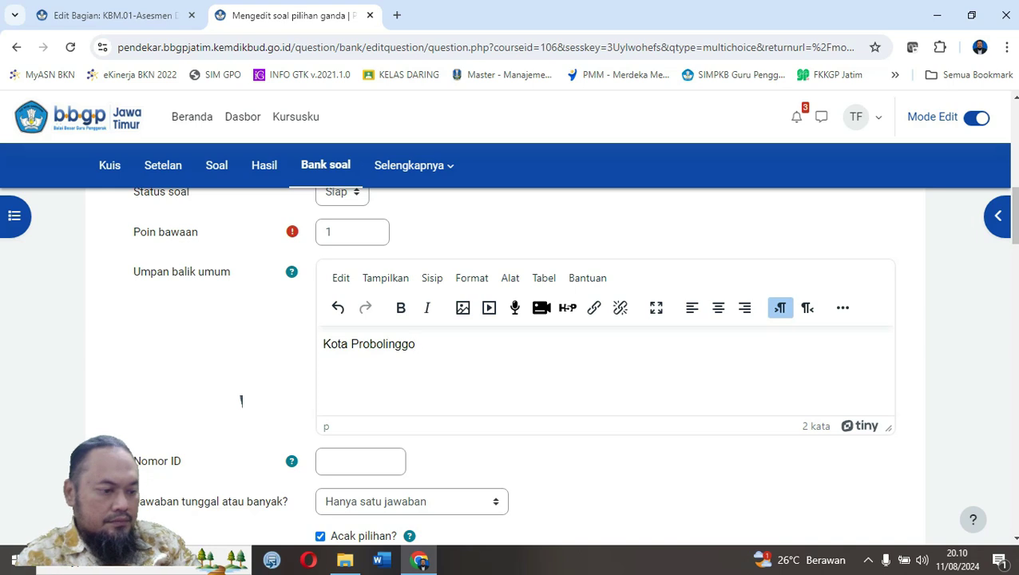
{"action": "scroll", "coordinate": [241, 400], "scroll_direction": "down", "scroll_amount": 2}
{"action": "scroll", "coordinate": [241, 400], "scroll_direction": "up", "scroll_amount": 3}
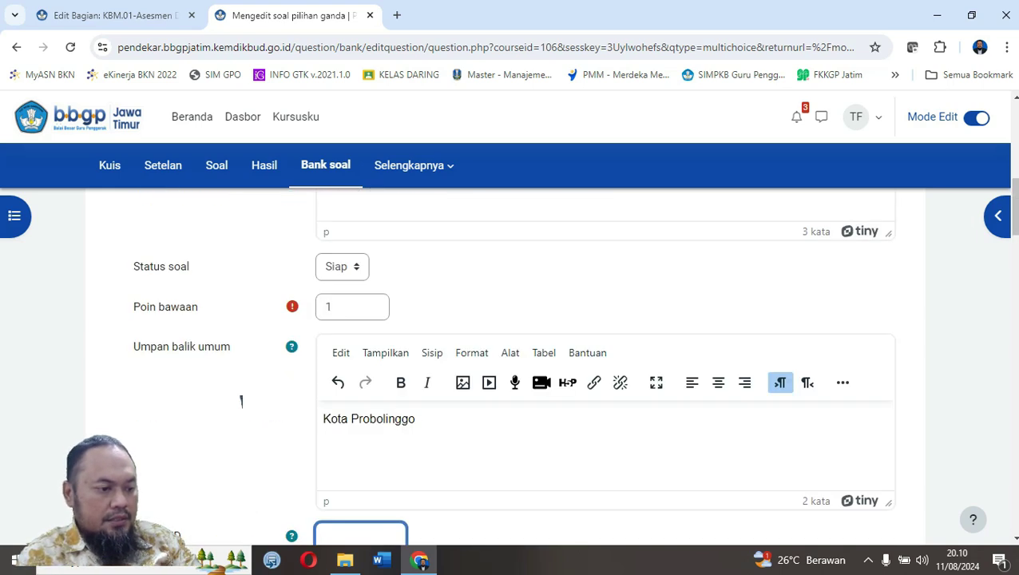
{"action": "type", "text": "2"}
{"action": "scroll", "coordinate": [241, 401], "scroll_direction": "down", "scroll_amount": 3}
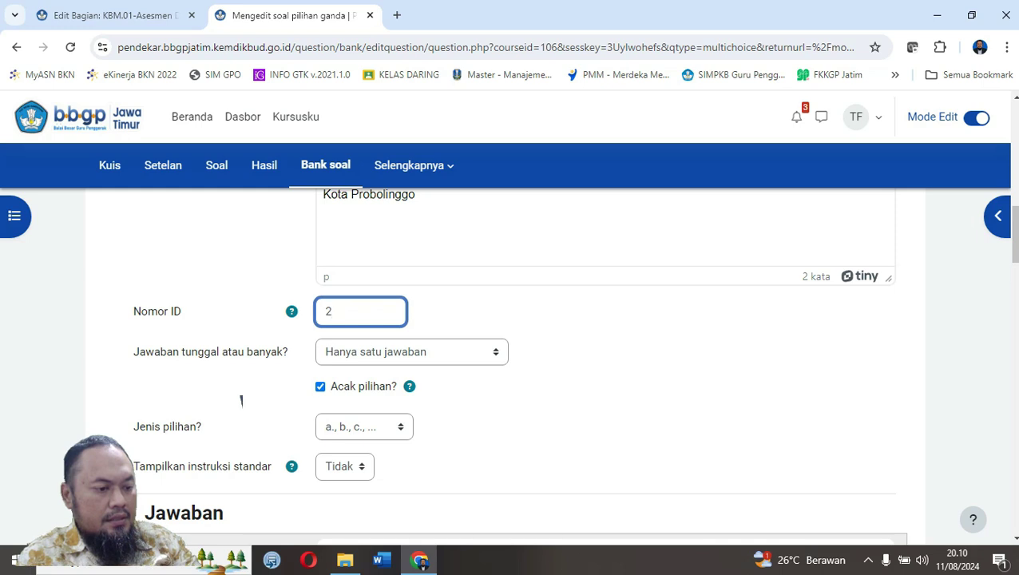
{"action": "scroll", "coordinate": [241, 401], "scroll_direction": "down", "scroll_amount": 1}
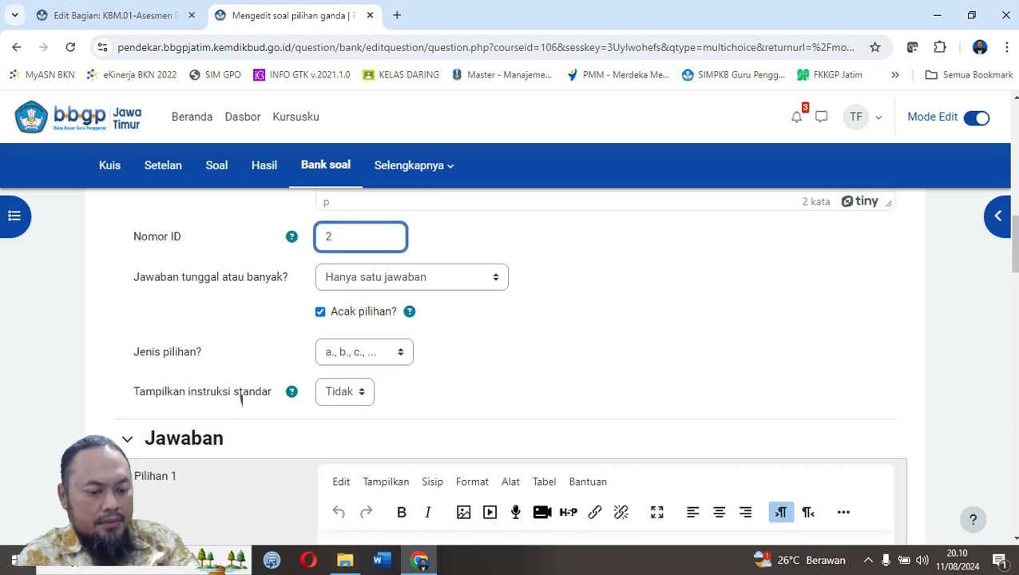
{"action": "scroll", "coordinate": [241, 399], "scroll_direction": "down", "scroll_amount": 2}
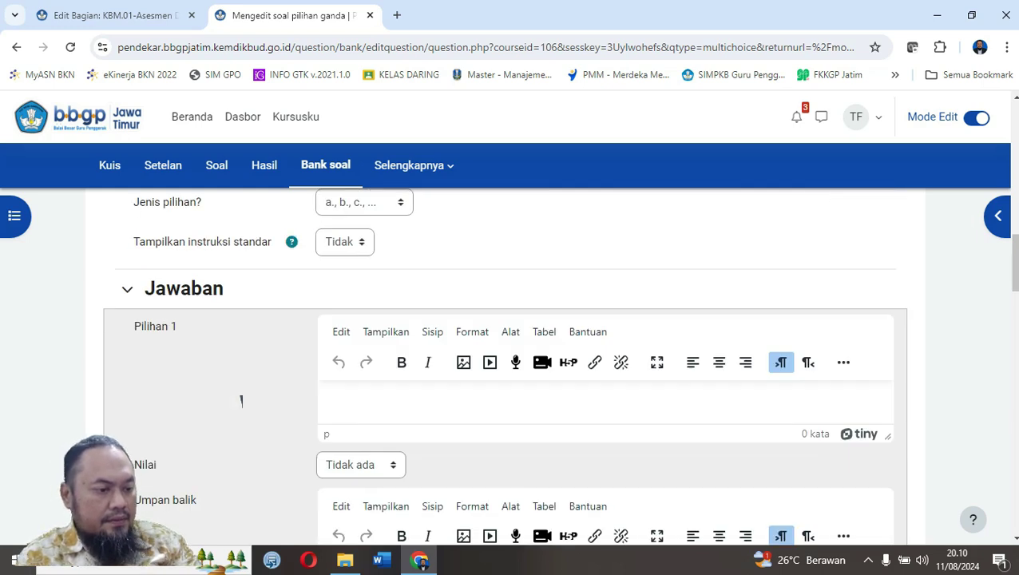
{"action": "scroll", "coordinate": [241, 401], "scroll_direction": "down", "scroll_amount": 1}
{"action": "scroll", "coordinate": [241, 401], "scroll_direction": "up", "scroll_amount": 1}
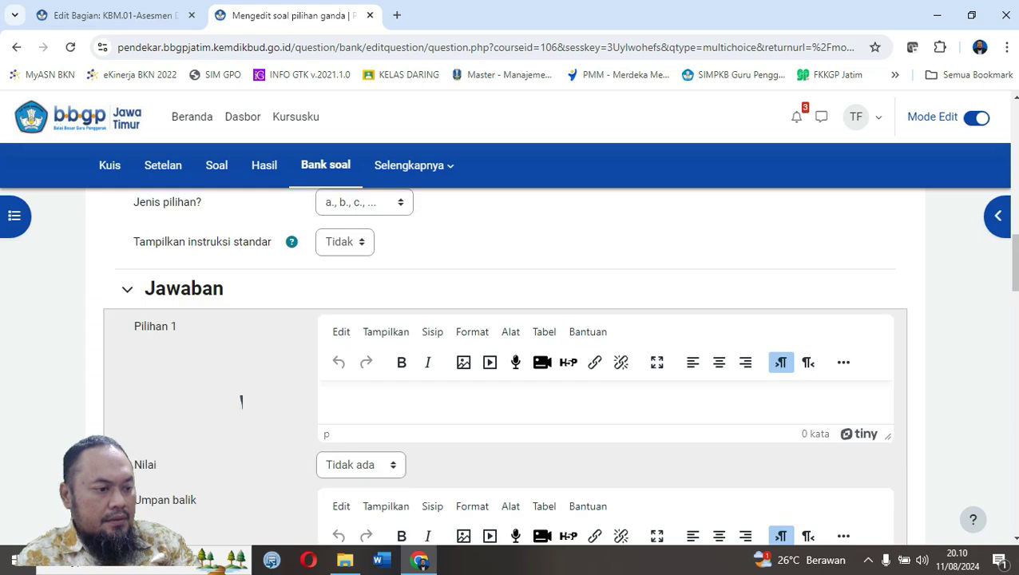
{"action": "scroll", "coordinate": [242, 400], "scroll_direction": "up", "scroll_amount": 7}
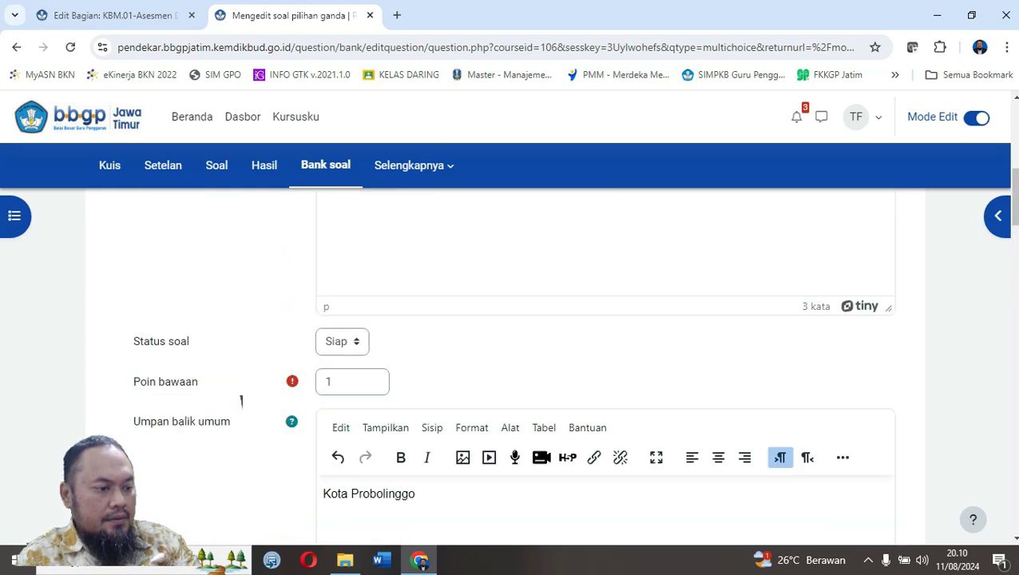
{"action": "scroll", "coordinate": [242, 400], "scroll_direction": "up", "scroll_amount": 5}
{"action": "scroll", "coordinate": [241, 401], "scroll_direction": "down", "scroll_amount": 7}
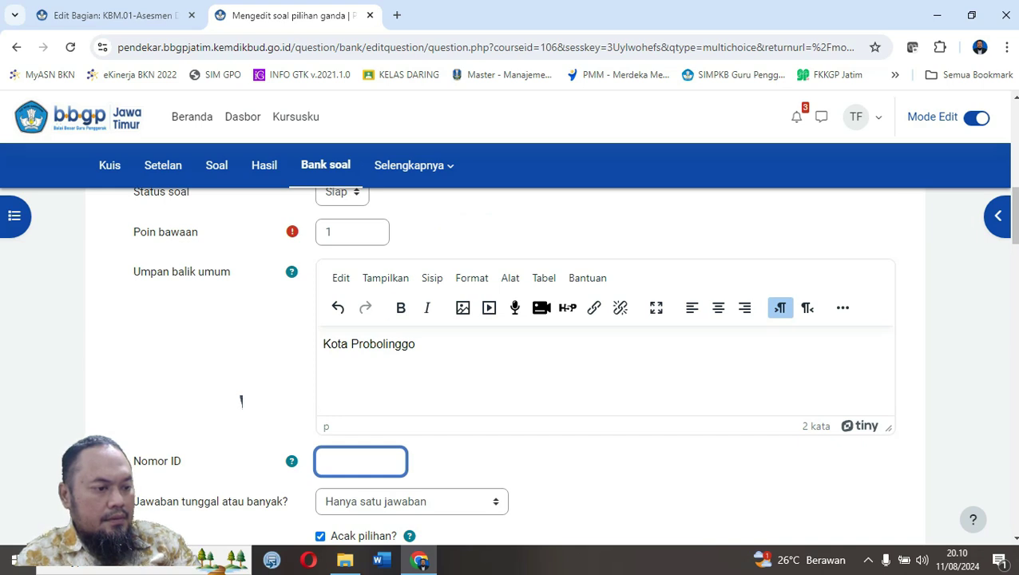
{"action": "left_click_drag", "start_coordinate": [417, 344], "coordinate": [321, 344]}
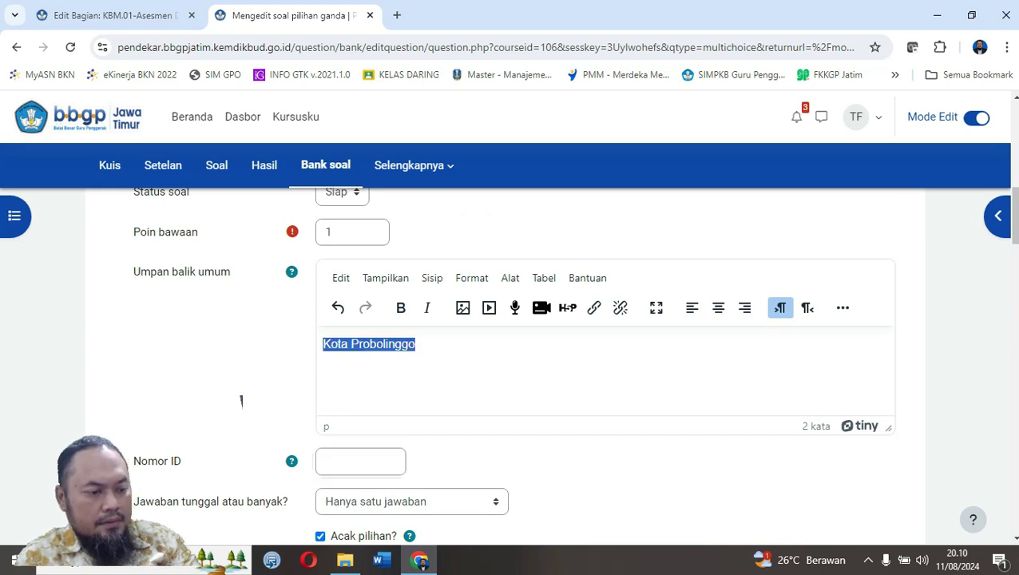
{"action": "key", "text": "ctrl+x"}
Enter "Kota Probolinggo" as the answer text of Pilihan 1.
{"action": "scroll", "coordinate": [241, 401], "scroll_direction": "down", "scroll_amount": 4}
{"action": "scroll", "coordinate": [241, 400], "scroll_direction": "down", "scroll_amount": 2}
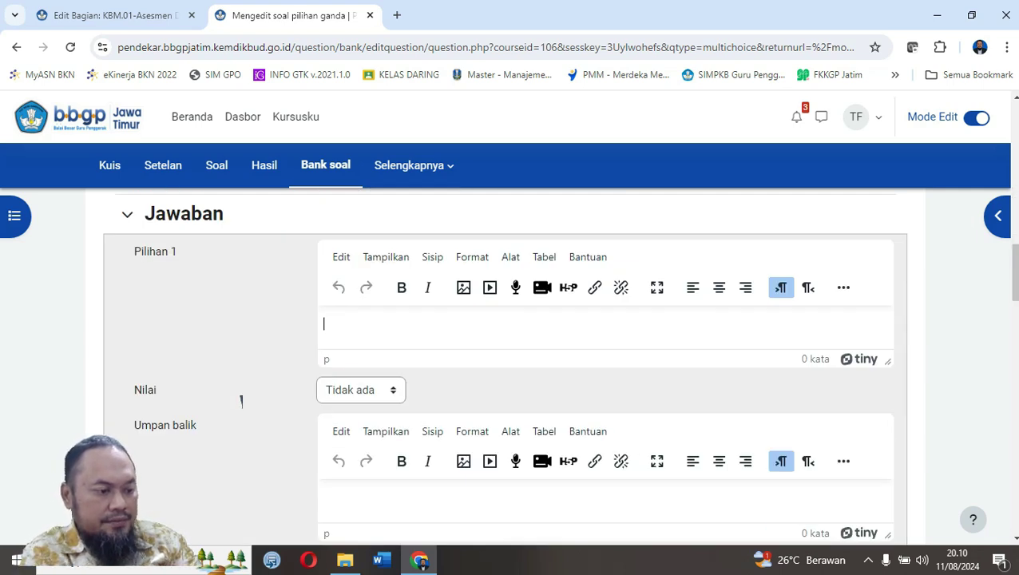
{"action": "type", "text": "Probol"}
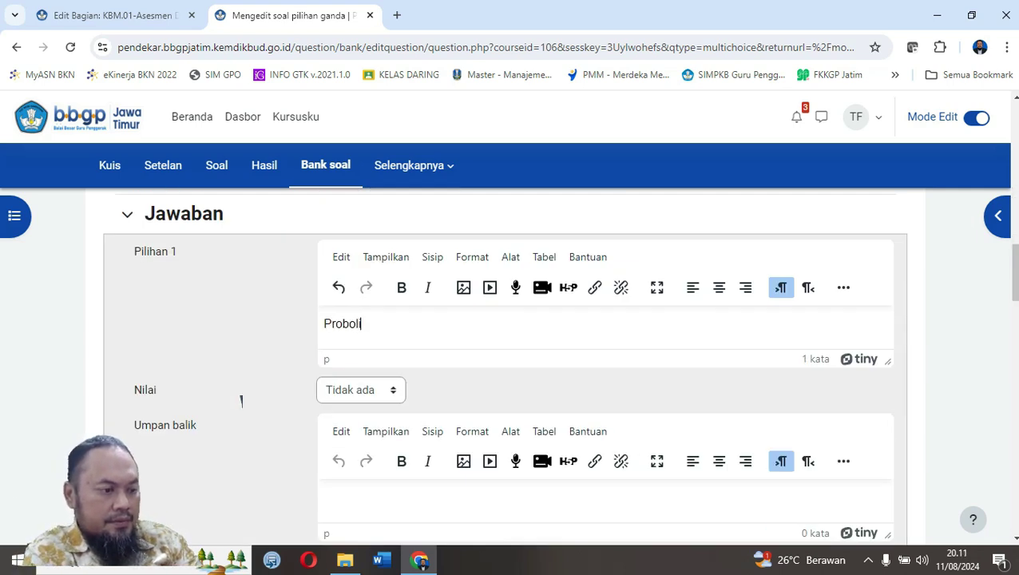
{"action": "type", "text": "inggo"}
{"action": "key", "text": "Left"}
{"action": "key", "text": "Home"}
{"action": "type", "text": "Kota"}
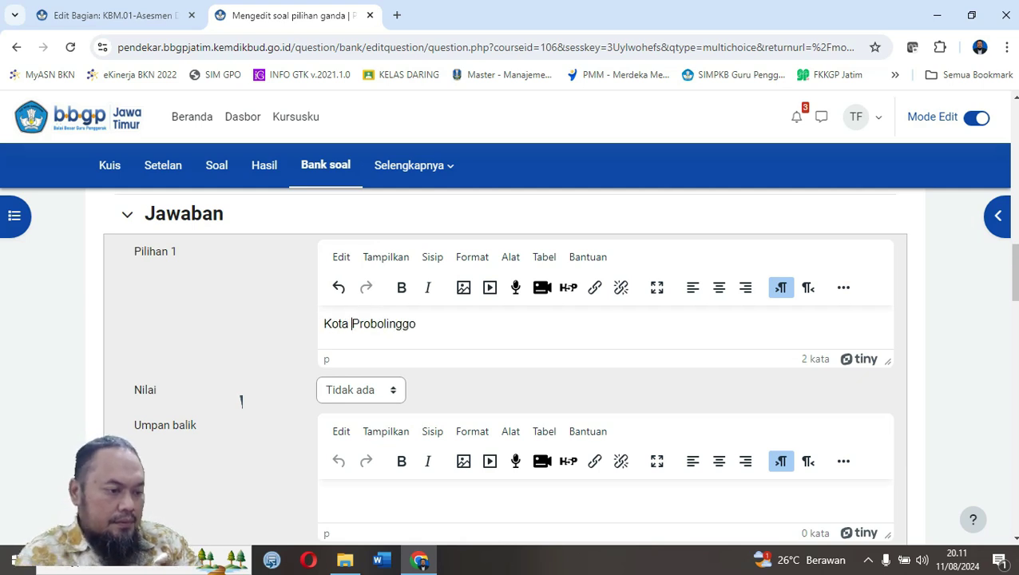
Enter "Kabupaten Probolinggo" as the answer text of Pilihan 2.
{"action": "scroll", "coordinate": [241, 400], "scroll_direction": "down", "scroll_amount": 4}
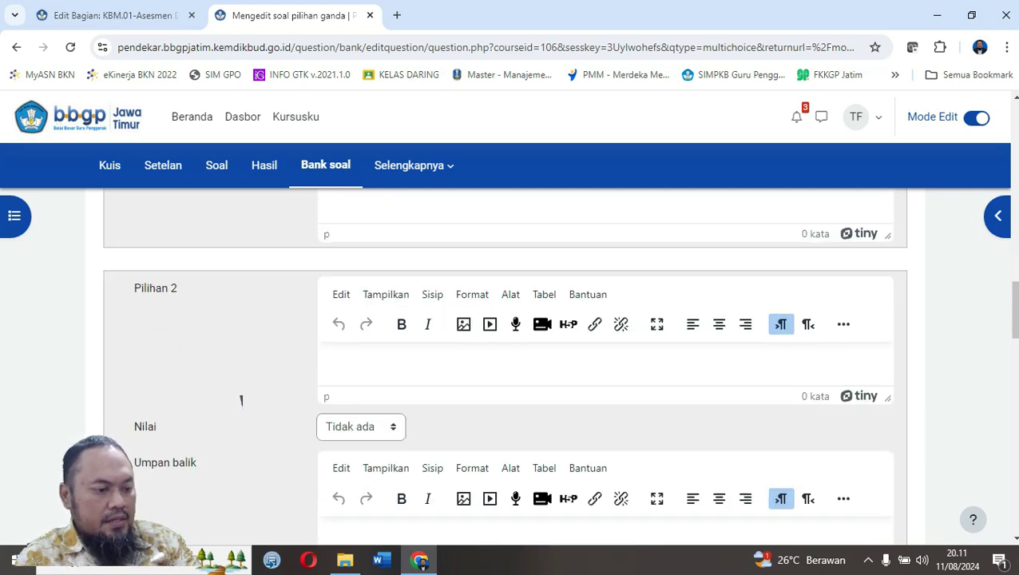
{"action": "type", "text": "K"}
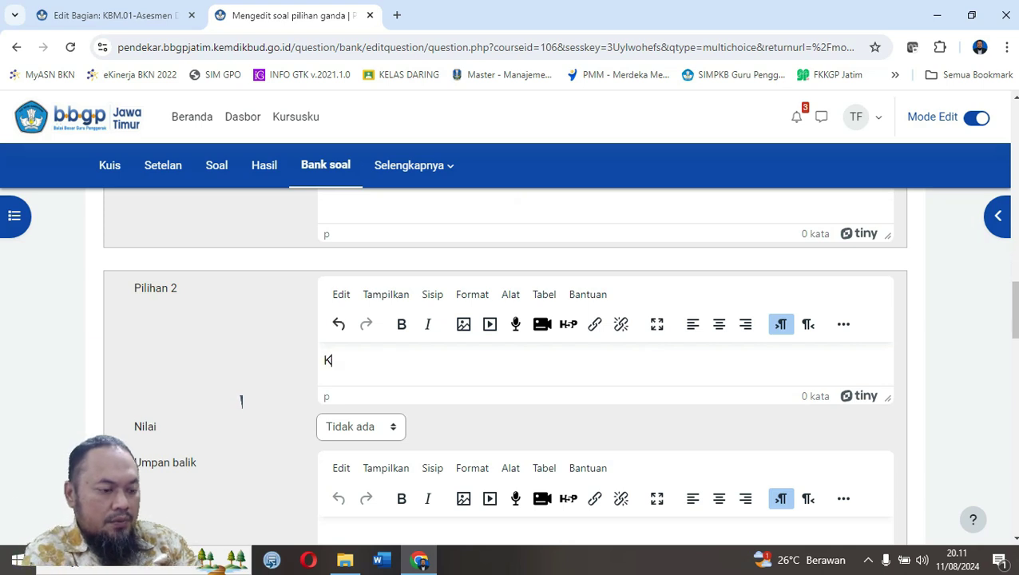
{"action": "type", "text": "abupat"}
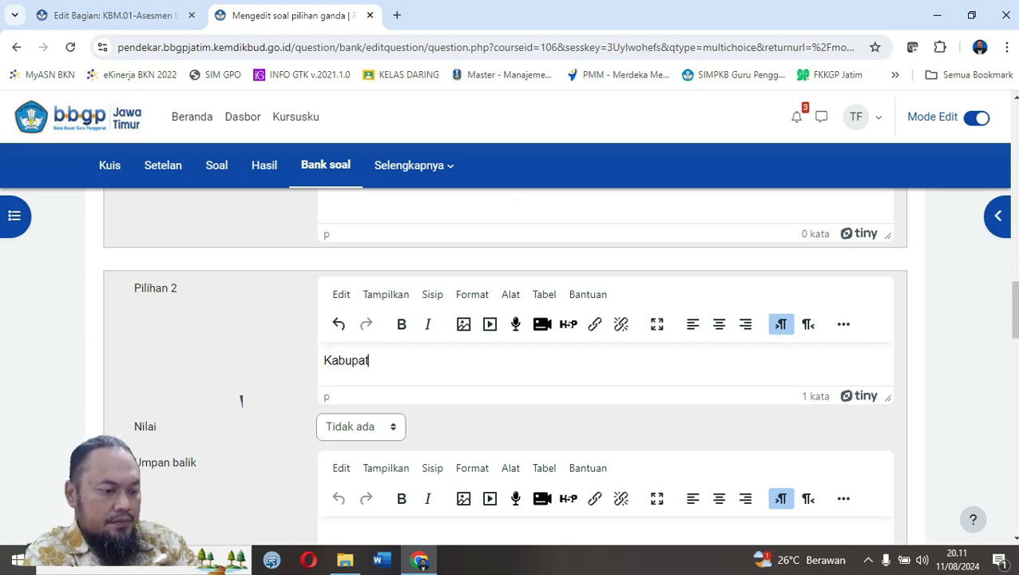
{"action": "key", "text": "BackSpace"}
{"action": "type", "text": "ten "}
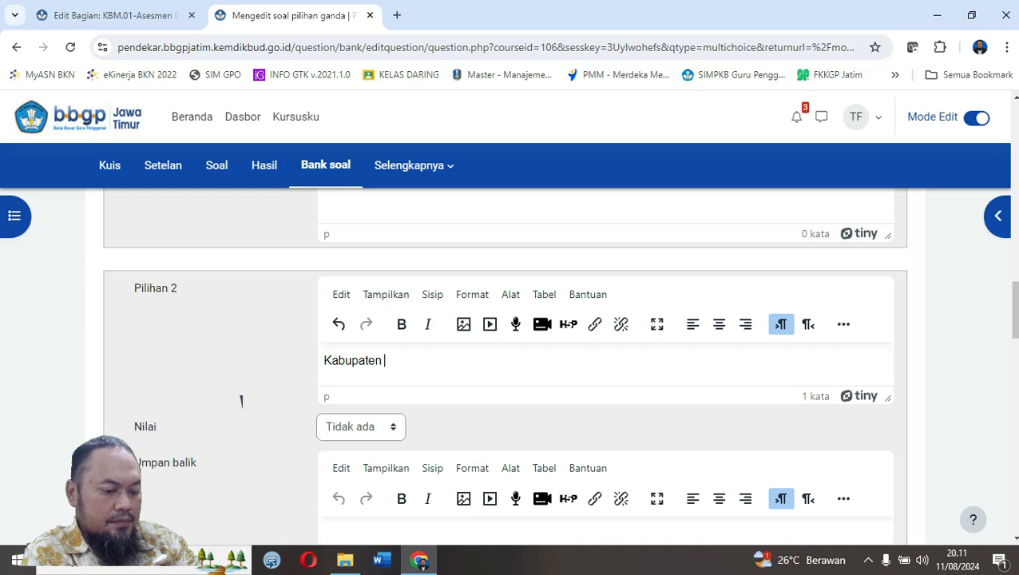
{"action": "type", "text": "Probolinggo"}
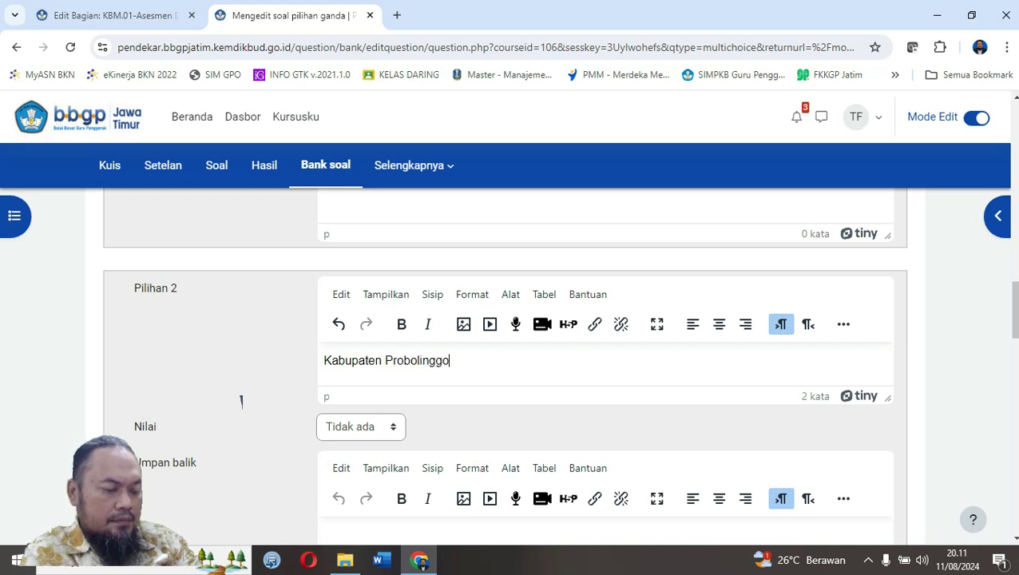
Enter "Luar Probolinggo" as the answer text of Pilihan 3.
{"action": "scroll", "coordinate": [241, 401], "scroll_direction": "down", "scroll_amount": 5}
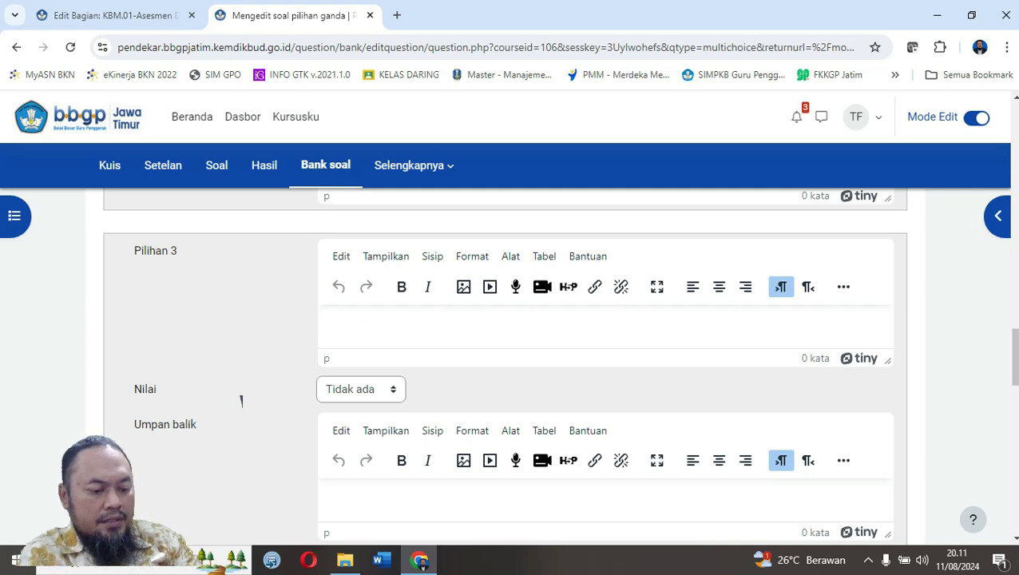
{"action": "type", "text": "Luar"}
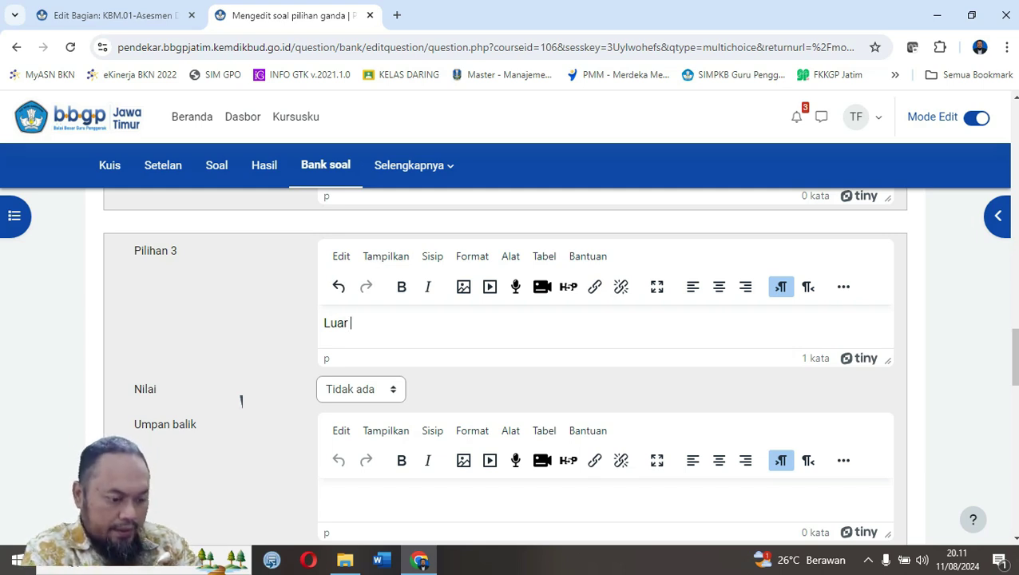
{"action": "type", "text": "Probo"}
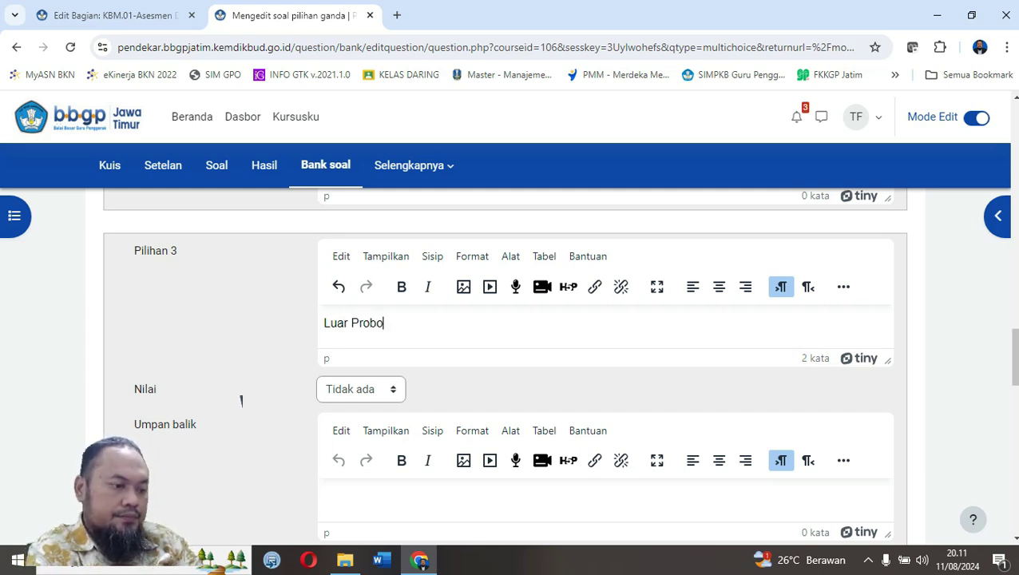
{"action": "type", "text": "linggo"}
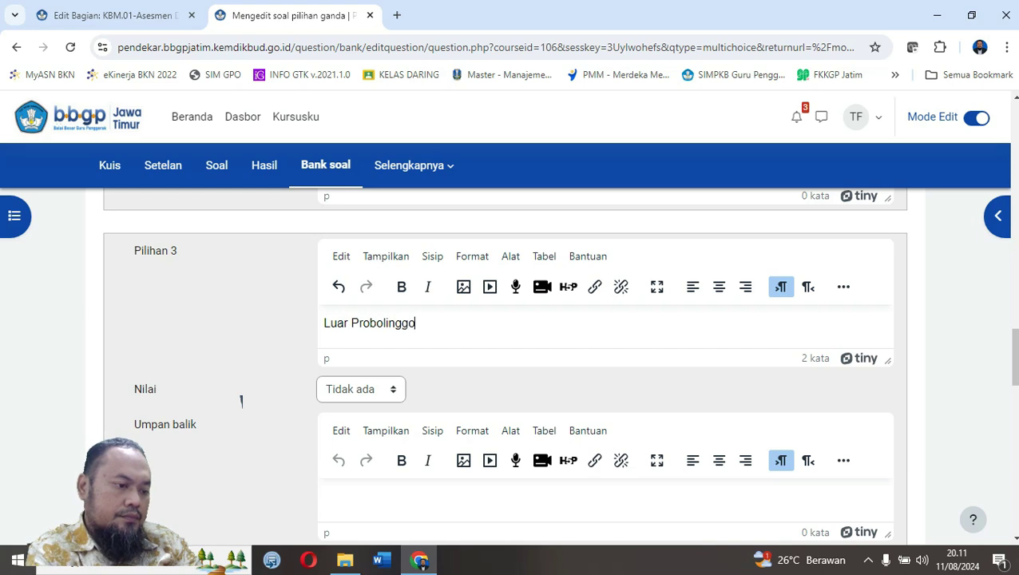
Set the grade (Nilai) of Pilihan 1 to 100% and save question 01.
{"action": "scroll", "coordinate": [241, 400], "scroll_direction": "down", "scroll_amount": 10}
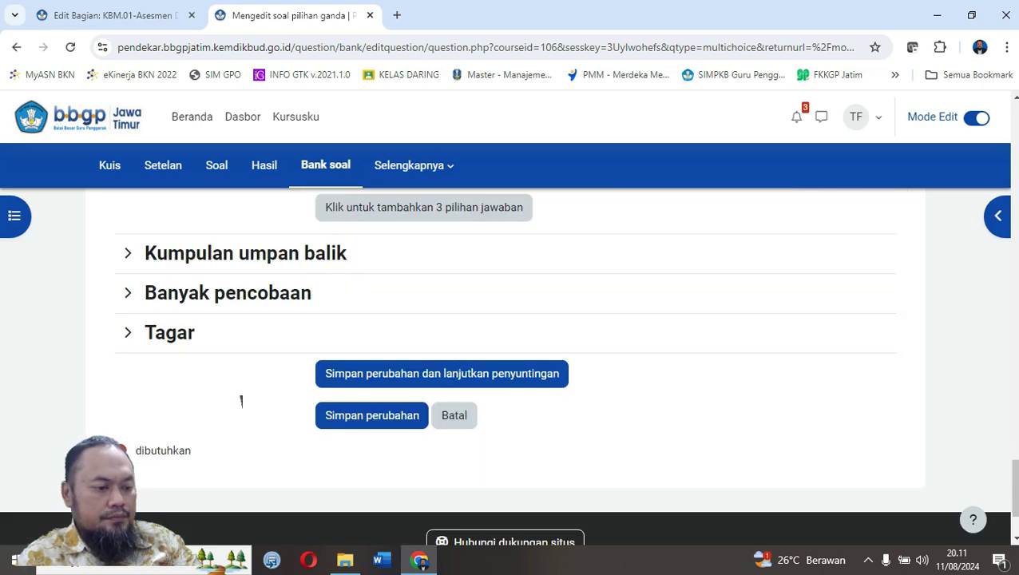
{"action": "left_click", "coordinate": [372, 415]}
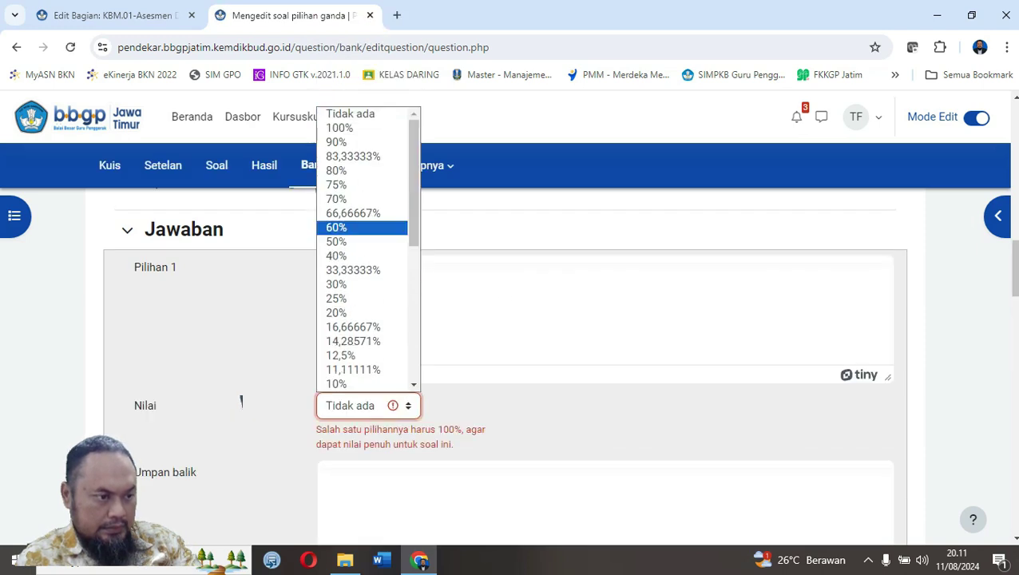
{"action": "left_click", "coordinate": [432, 272]}
{"action": "left_click", "coordinate": [368, 405]}
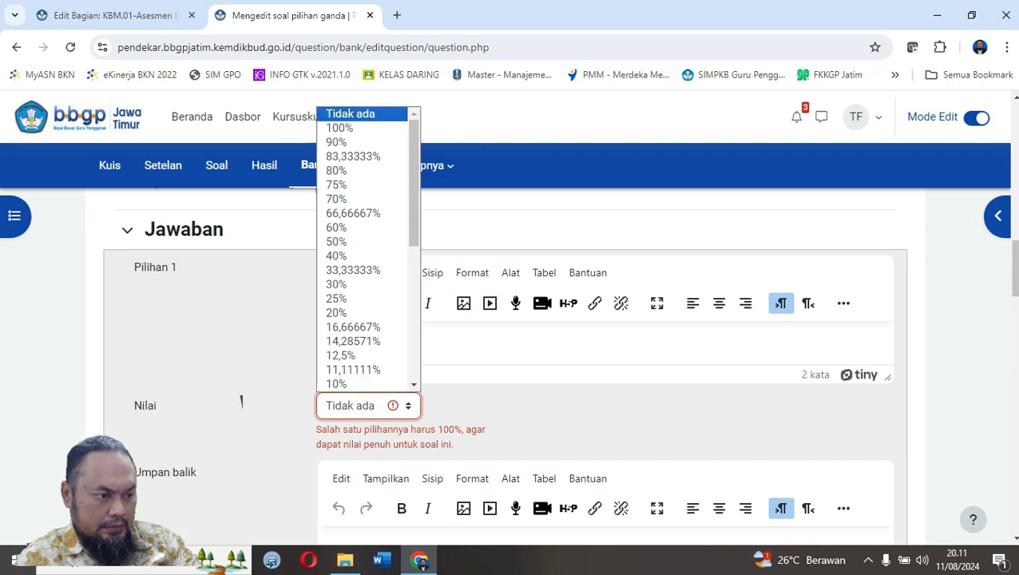
{"action": "left_click", "coordinate": [339, 128]}
{"action": "scroll", "coordinate": [241, 399], "scroll_direction": "down", "scroll_amount": 20}
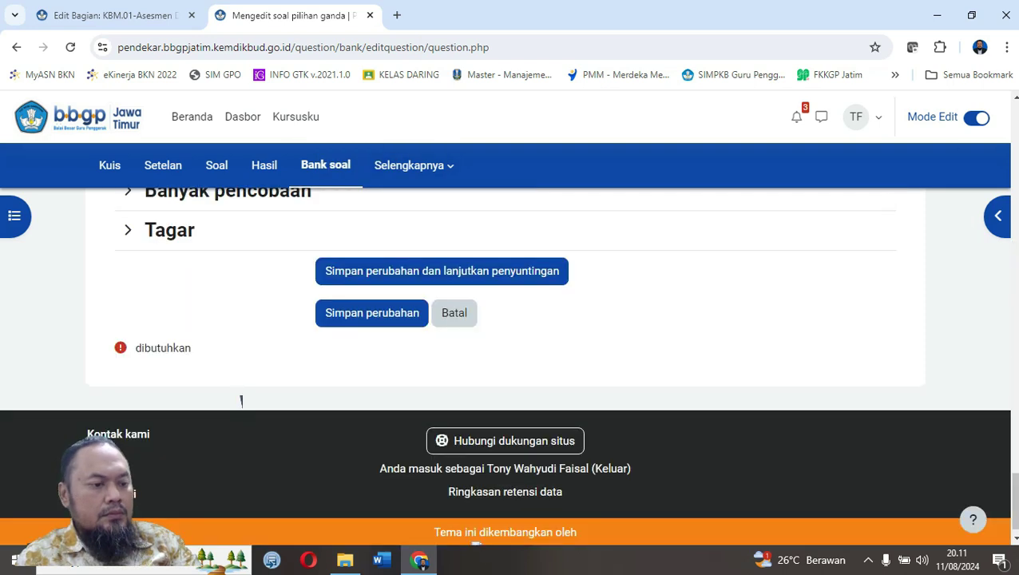
{"action": "left_click", "coordinate": [372, 313]}
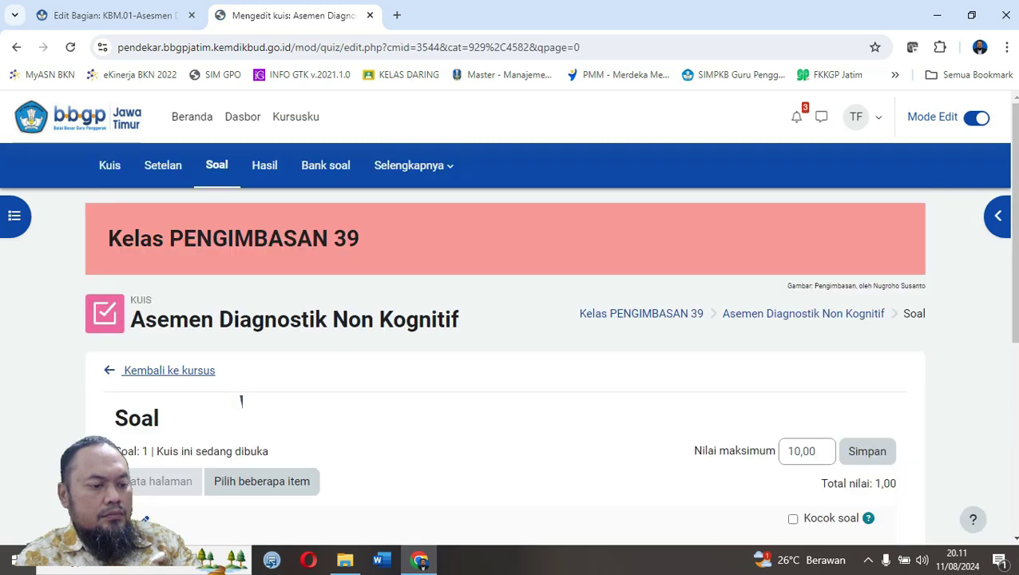
Add another new question of type Pilihan ganda after question 01 on Halaman 1 of the quiz.
{"action": "scroll", "coordinate": [241, 400], "scroll_direction": "down", "scroll_amount": 3}
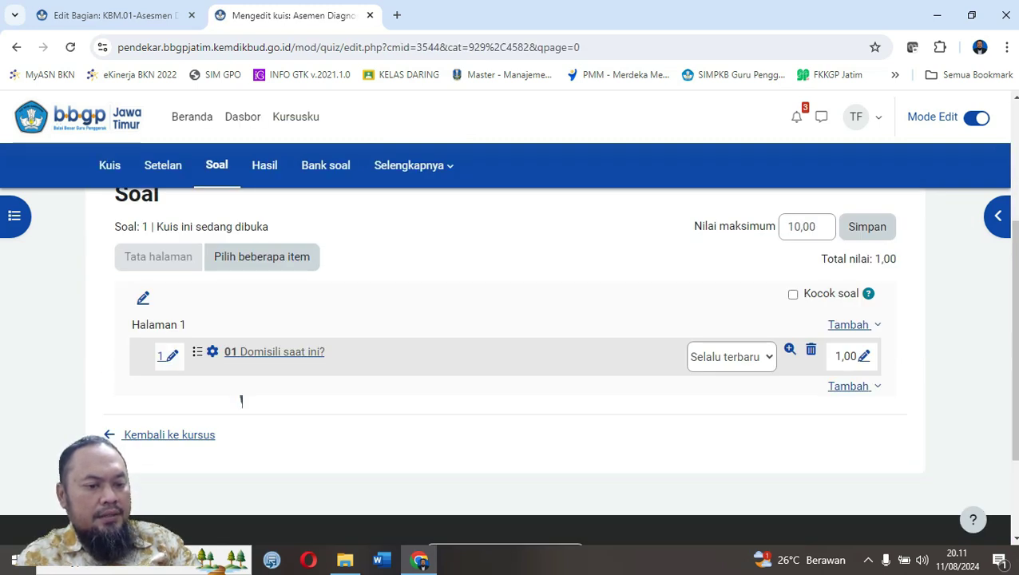
{"action": "left_click", "coordinate": [848, 386]}
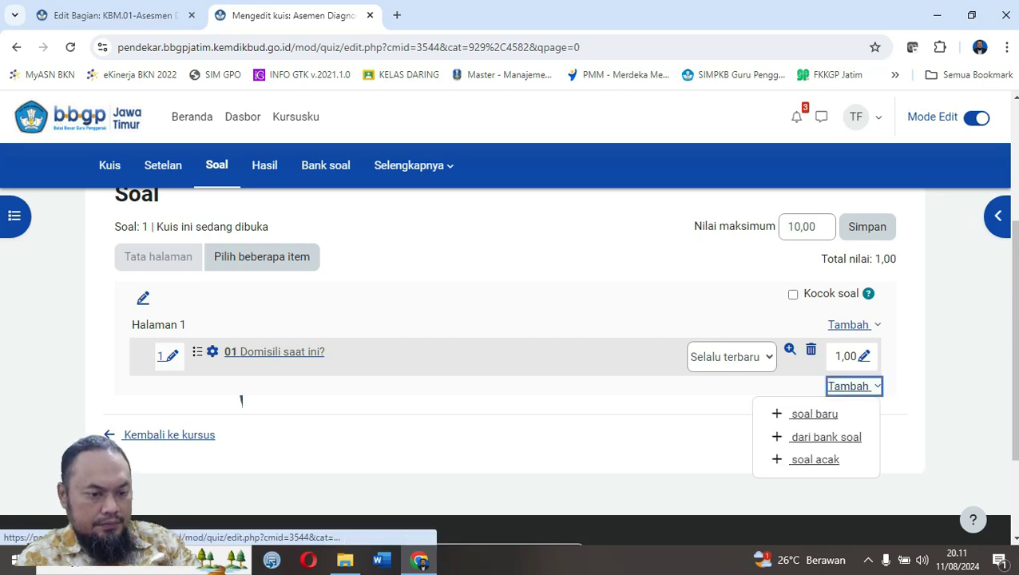
{"action": "left_click", "coordinate": [812, 413]}
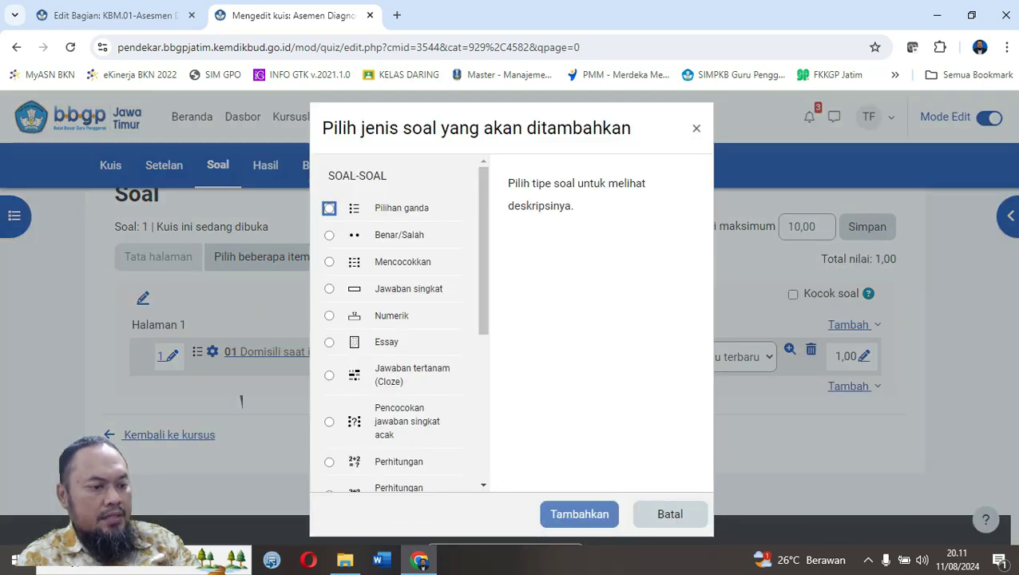
{"action": "left_click", "coordinate": [328, 208]}
{"action": "left_click", "coordinate": [579, 514]}
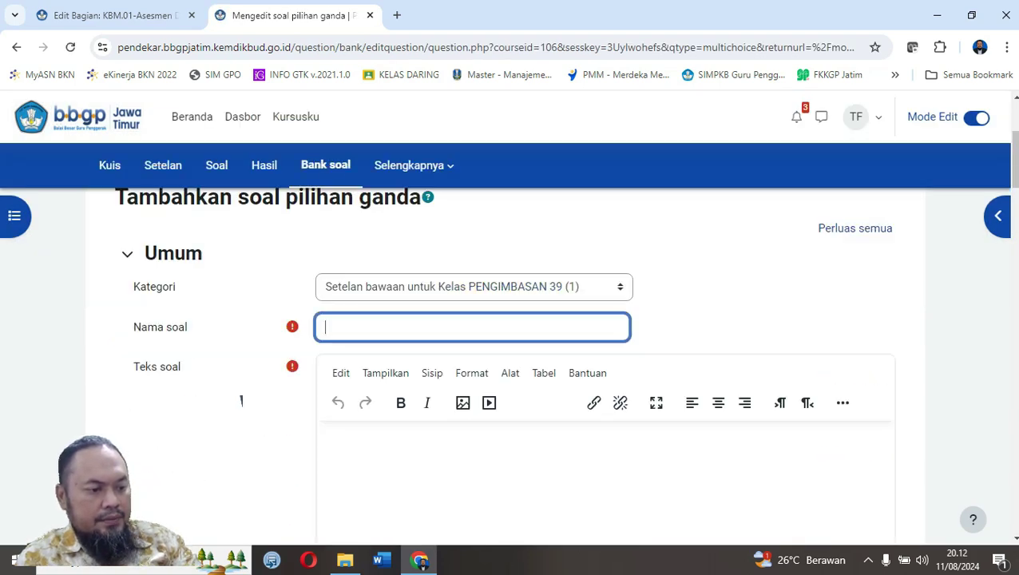
Name the multiple-choice question 02 and begin its question text with "Apakah mempunyai Gawai (Smartphone,".
{"action": "type", "text": "02"}
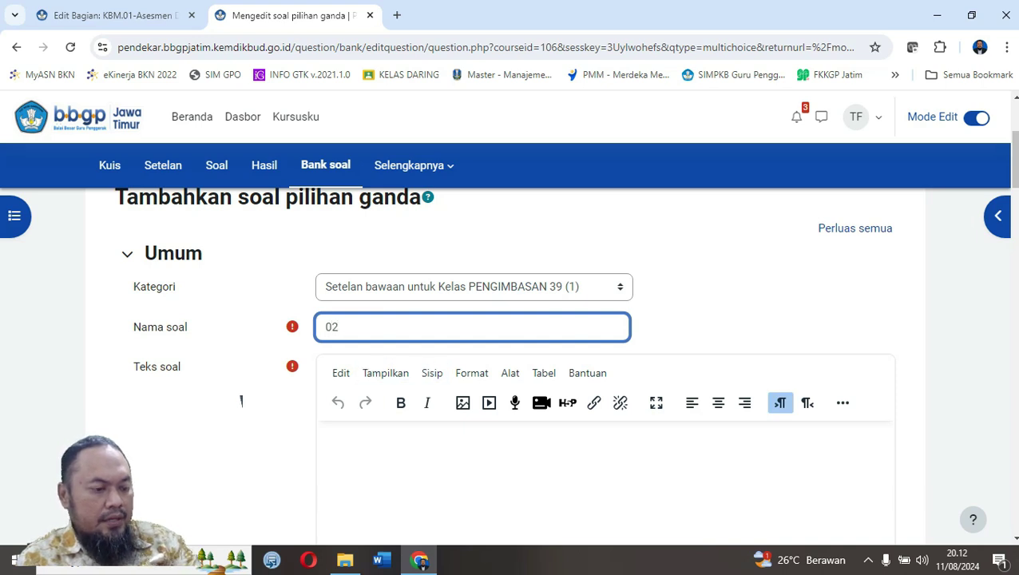
{"action": "key", "text": "Tab"}
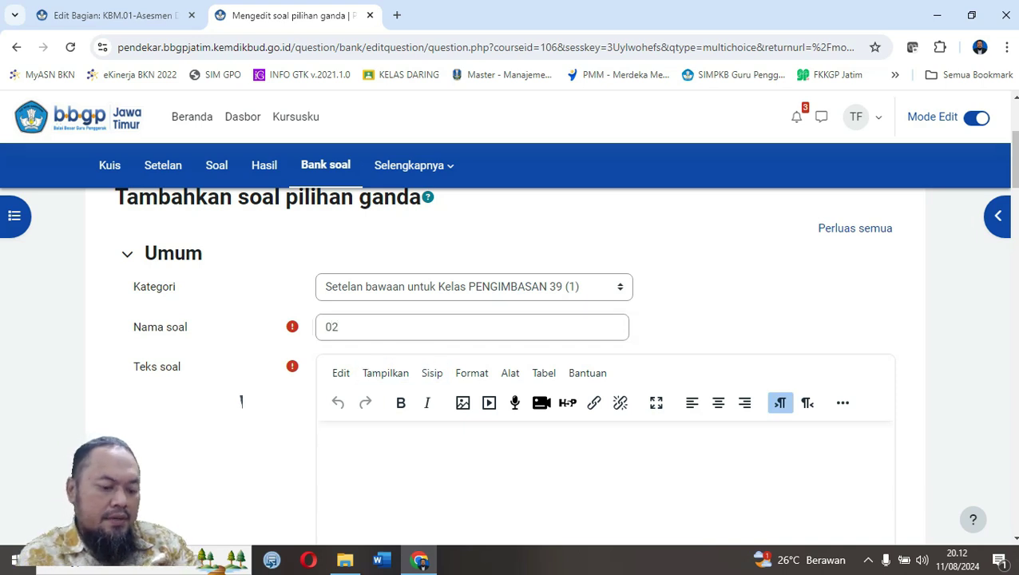
{"action": "type", "text": "Apak"}
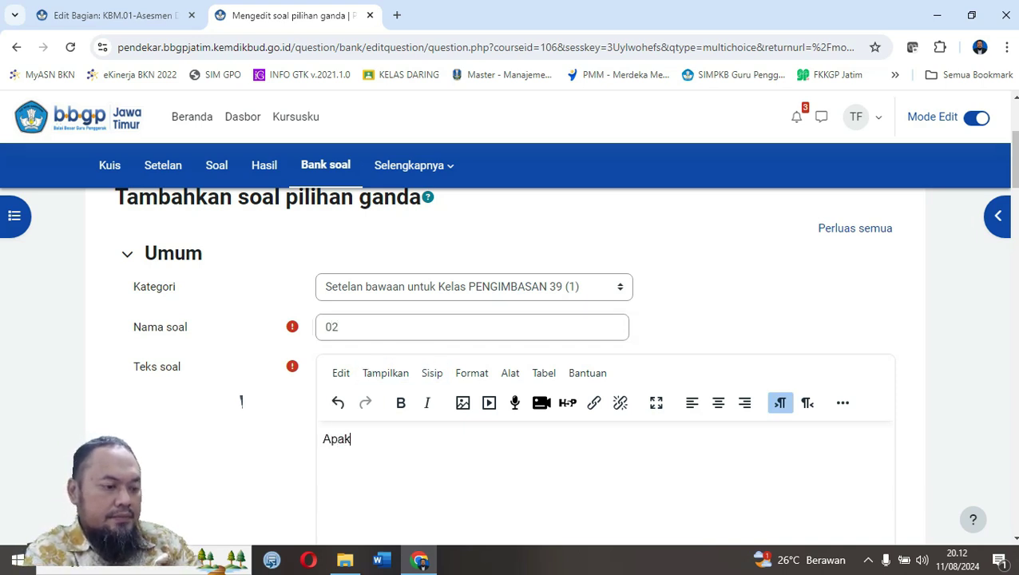
{"action": "type", "text": "ah mempunya"}
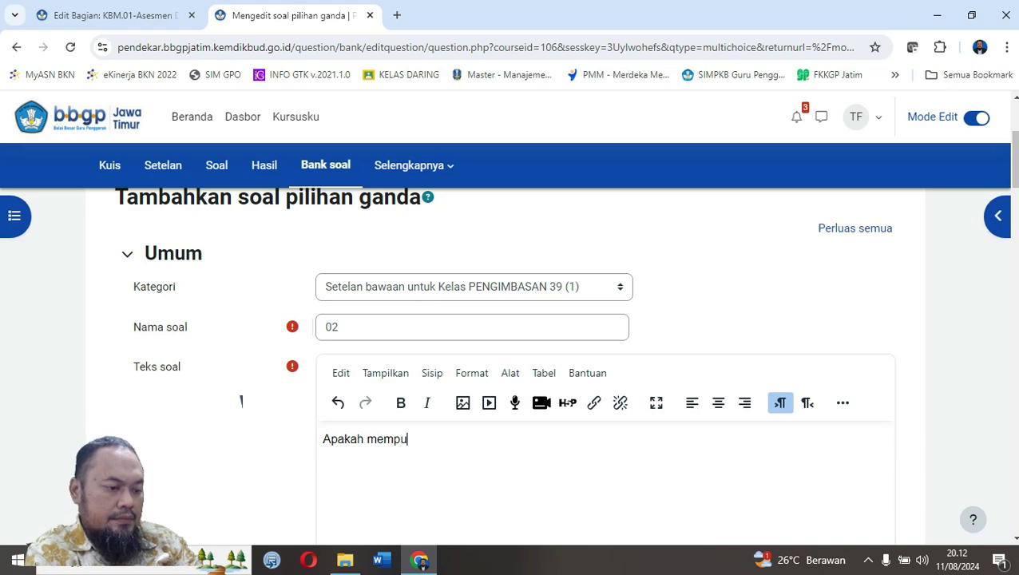
{"action": "key", "text": "BackSpace"}
{"action": "key", "text": "BackSpace"}
{"action": "key", "text": "BackSpace"}
{"action": "type", "text": "nyai Gaw"}
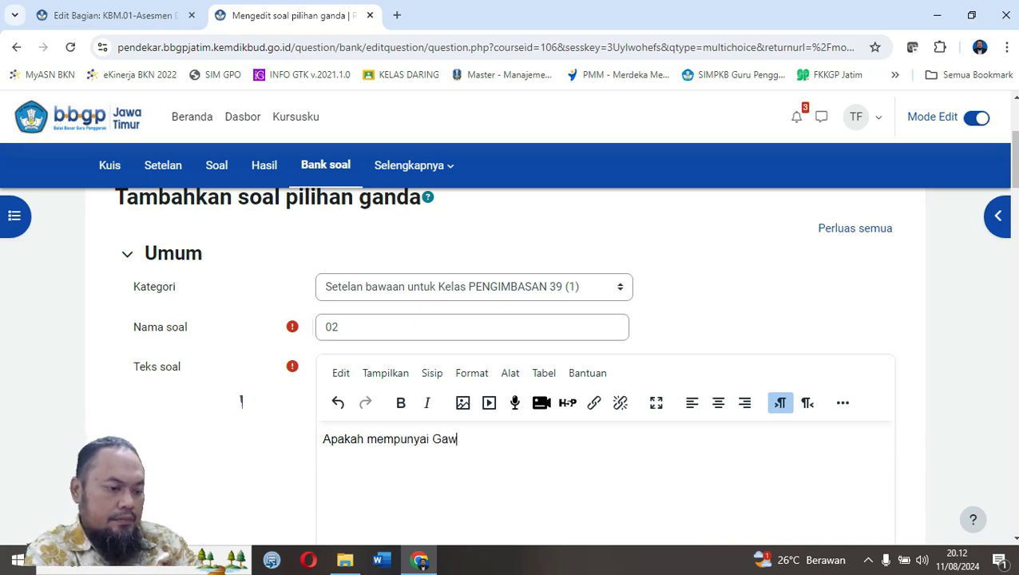
{"action": "type", "text": "ai ("}
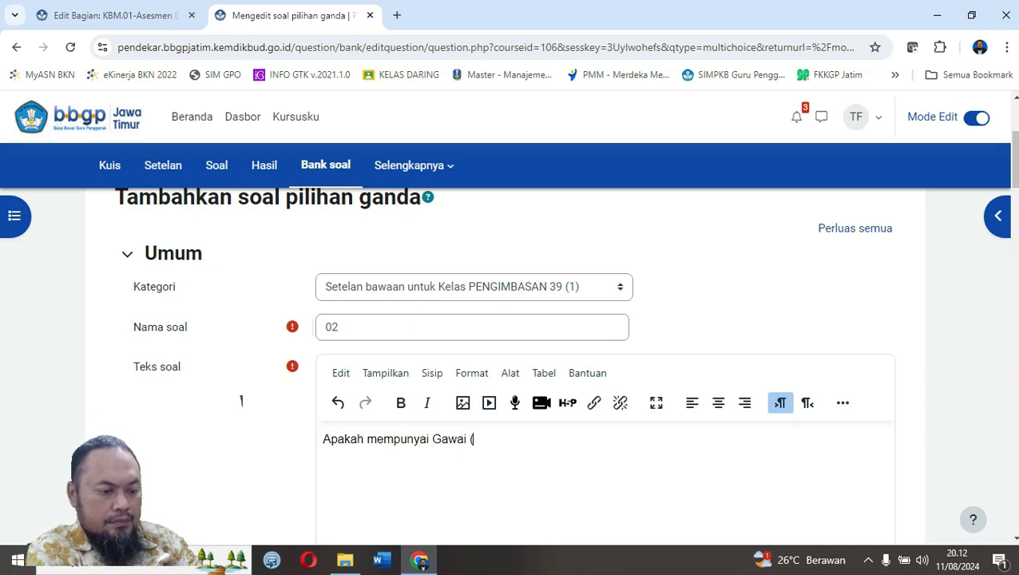
{"action": "type", "text": "Smartphone,"}
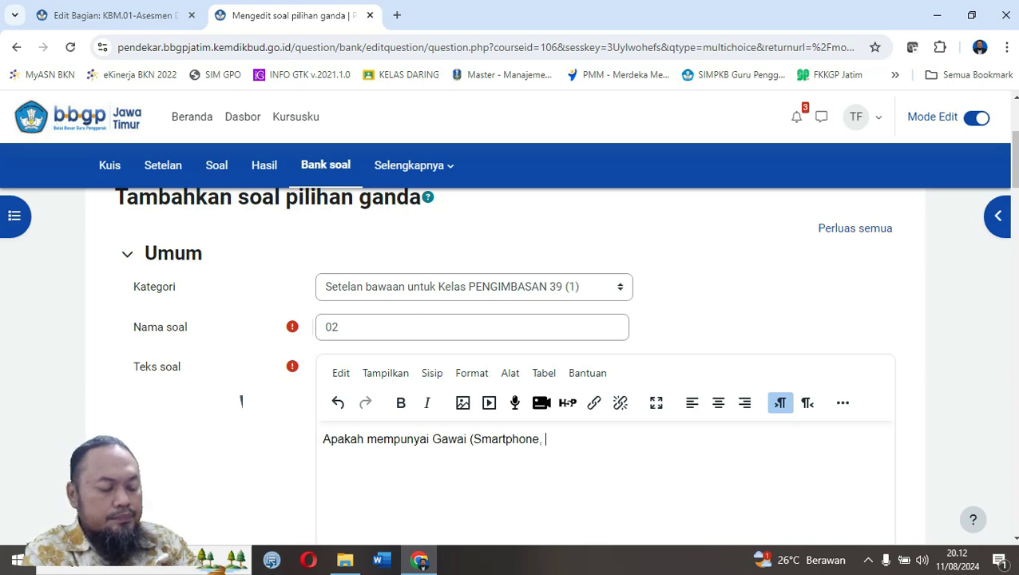
Continue the question text after "Smartphone," with "Tablet) atau".
{"action": "key", "text": "Left"}
{"action": "key", "text": "Left"}
{"action": "key", "text": "Left"}
{"action": "key", "text": "Left"}
{"action": "key", "text": "Left"}
{"action": "key", "text": "Left"}
{"action": "key", "text": "Left"}
{"action": "key", "text": "Left"}
{"action": "key", "text": "Left"}
{"action": "key", "text": "Left"}
{"action": "key", "text": "Left"}
{"action": "key", "text": "Left"}
{"action": "key", "text": "Left"}
{"action": "key", "text": "Left"}
{"action": "key", "text": "Left"}
{"action": "key", "text": "Left"}
{"action": "key", "text": "Left"}
{"action": "key", "text": "Left"}
{"action": "key", "text": "Right"}
{"action": "key", "text": "Left"}
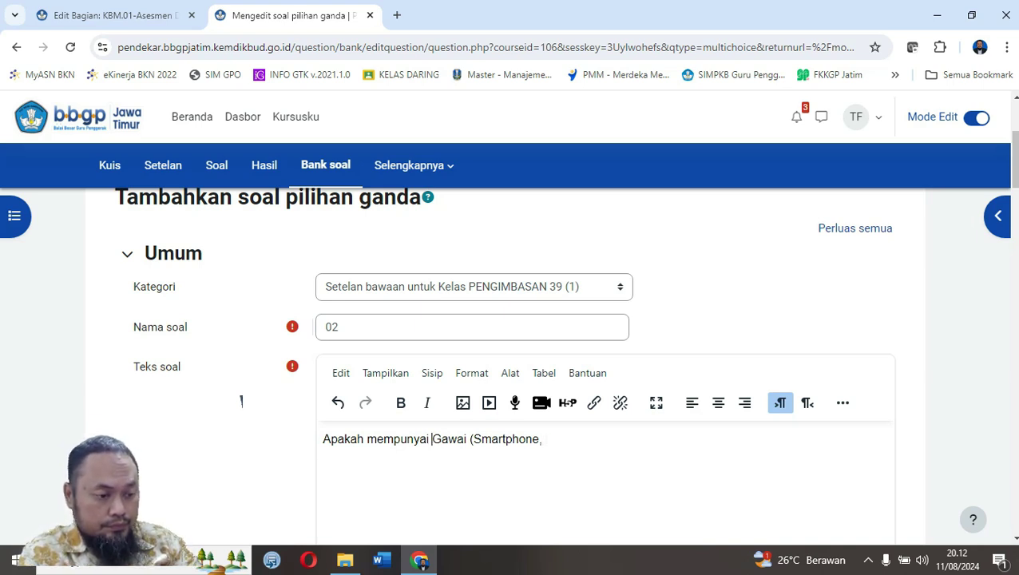
{"action": "key", "text": "Right"}
{"action": "key", "text": "Right"}
{"action": "key", "text": "Right"}
{"action": "key", "text": "Right"}
{"action": "key", "text": "Right"}
{"action": "key", "text": "Right"}
{"action": "key", "text": "Right"}
{"action": "key", "text": "Right"}
{"action": "key", "text": "Right"}
{"action": "key", "text": "Right"}
{"action": "key", "text": "Right"}
{"action": "key", "text": "Right"}
{"action": "key", "text": "Right"}
{"action": "key", "text": "Right"}
{"action": "key", "text": "Right"}
{"action": "key", "text": "Right"}
{"action": "key", "text": "Right"}
{"action": "key", "text": "Right"}
{"action": "type", "text": "Tablet"}
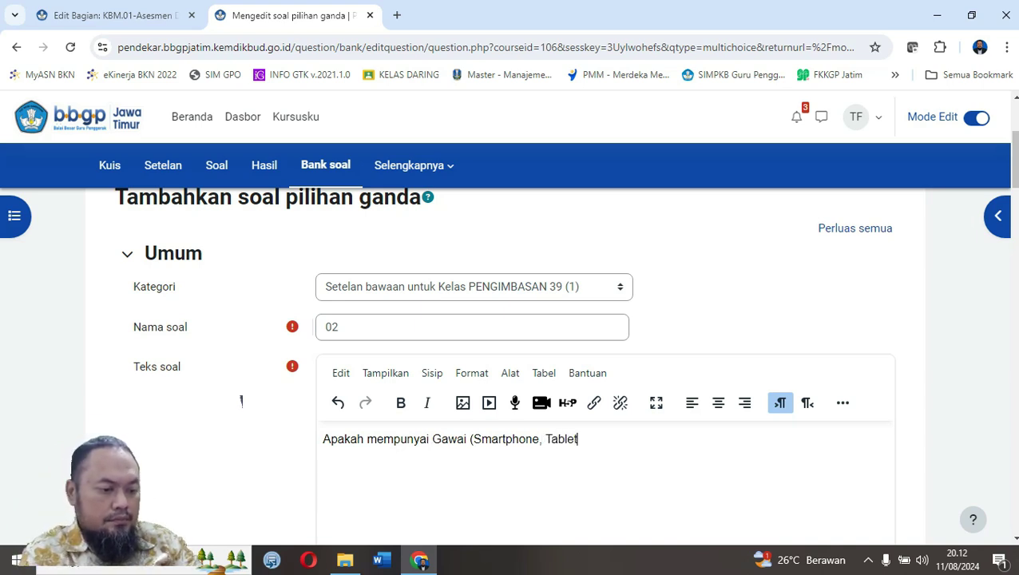
{"action": "type", "text": ") atau"}
Insert "PC, Notebook, atau" before the word "Gawai" in the question text.
{"action": "key", "text": "Left"}
{"action": "key", "text": "Left"}
{"action": "key", "text": "Left"}
{"action": "key", "text": "Left"}
{"action": "key", "text": "Left"}
{"action": "key", "text": "Left"}
{"action": "key", "text": "Left"}
{"action": "key", "text": "Left"}
{"action": "key", "text": "Left"}
{"action": "key", "text": "Left"}
{"action": "key", "text": "Left"}
{"action": "key", "text": "Left"}
{"action": "key", "text": "Left"}
{"action": "key", "text": "Left"}
{"action": "key", "text": "Left"}
{"action": "key", "text": "Left"}
{"action": "key", "text": "Left"}
{"action": "key", "text": "Left"}
{"action": "key", "text": "Left"}
{"action": "key", "text": "Left"}
{"action": "key", "text": "Left"}
{"action": "key", "text": "Left"}
{"action": "key", "text": "Left"}
{"action": "key", "text": "Left"}
{"action": "key", "text": "Left"}
{"action": "key", "text": "Left"}
{"action": "key", "text": "Right"}
{"action": "key", "text": "Right"}
{"action": "key", "text": "Right"}
{"action": "key", "text": "Left"}
{"action": "type", "text": "PC, Notebo"}
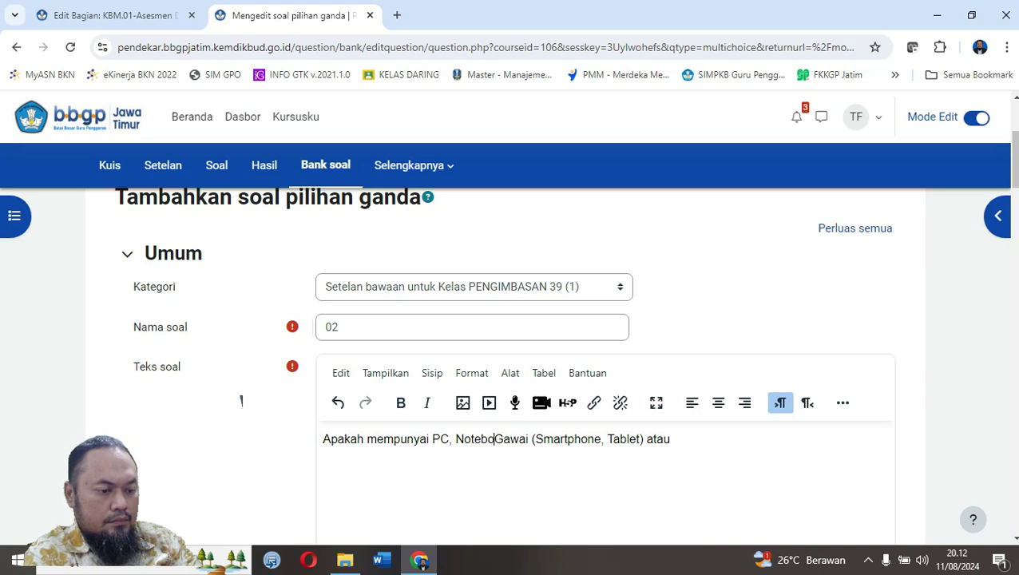
{"action": "type", "text": "ok, atau"}
Replace the trailing "atau" at the end of the question text with a question mark.
{"action": "key", "text": "Right"}
{"action": "key", "text": "Right"}
{"action": "key", "text": "Right"}
{"action": "key", "text": "Right"}
{"action": "key", "text": "Right"}
{"action": "key", "text": "Right"}
{"action": "key", "text": "Right"}
{"action": "key", "text": "Right"}
{"action": "key", "text": "Right"}
{"action": "key", "text": "Right"}
{"action": "key", "text": "Right"}
{"action": "key", "text": "Right"}
{"action": "key", "text": "Right"}
{"action": "key", "text": "Right"}
{"action": "key", "text": "Right"}
{"action": "key", "text": "Right"}
{"action": "key", "text": "Right"}
{"action": "key", "text": "Right"}
{"action": "key", "text": "Right"}
{"action": "key", "text": "Right"}
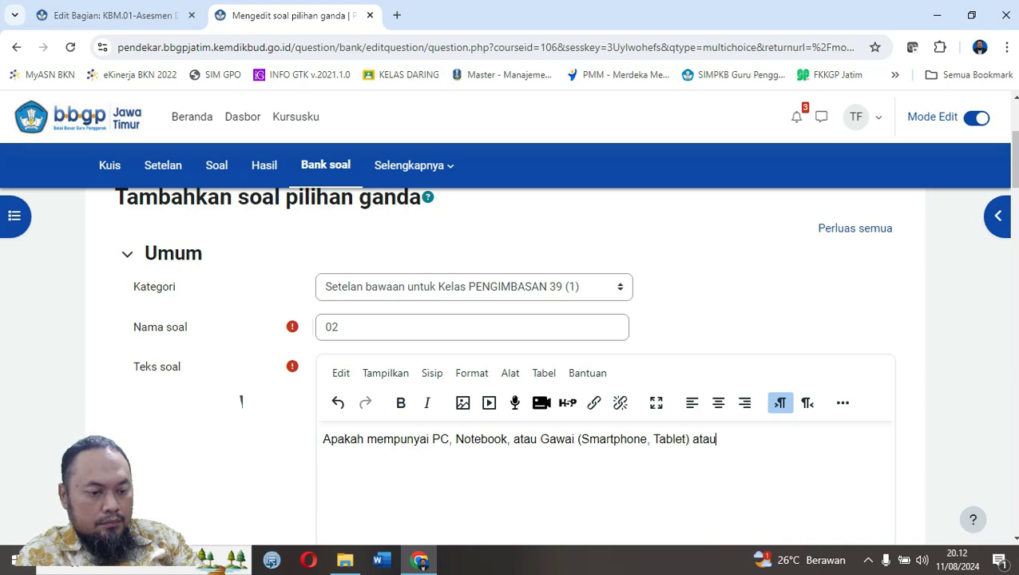
{"action": "key", "text": "BackSpace"}
{"action": "key", "text": "BackSpace"}
{"action": "key", "text": "BackSpace"}
{"action": "key", "text": "BackSpace"}
{"action": "key", "text": "BackSpace"}
{"action": "type", "text": "?"}
Enter "Punya" as the answer text of Pilihan 1 and "Tidak Punya" as that of Pilihan 2.
{"action": "scroll", "coordinate": [241, 401], "scroll_direction": "down", "scroll_amount": 5}
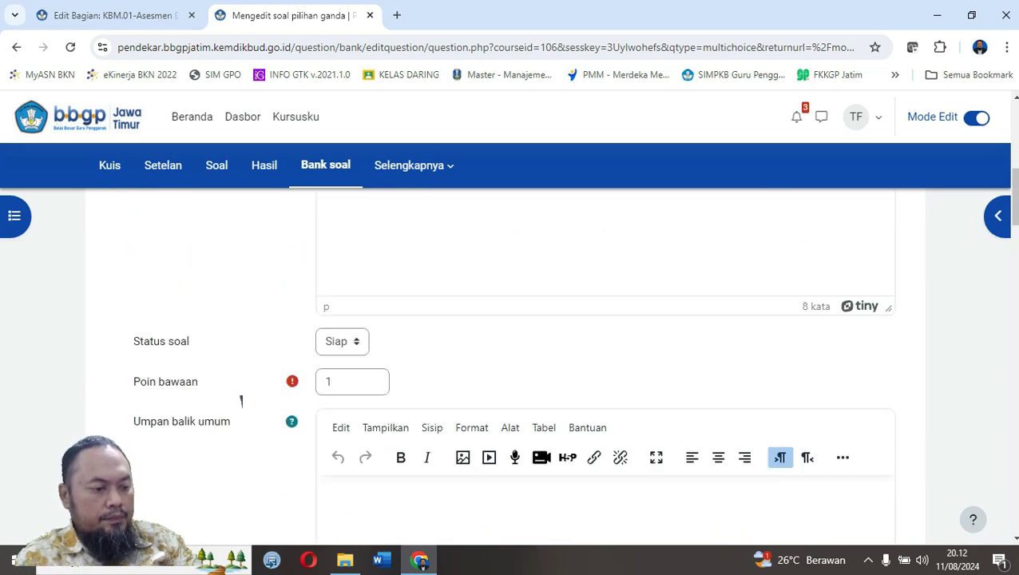
{"action": "scroll", "coordinate": [241, 401], "scroll_direction": "down", "scroll_amount": 10}
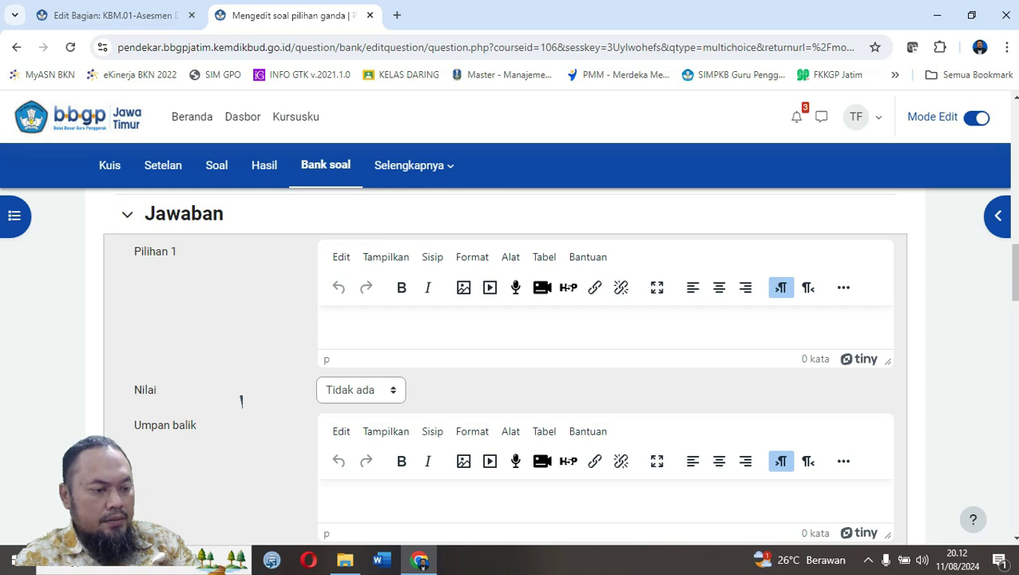
{"action": "type", "text": "Punya"}
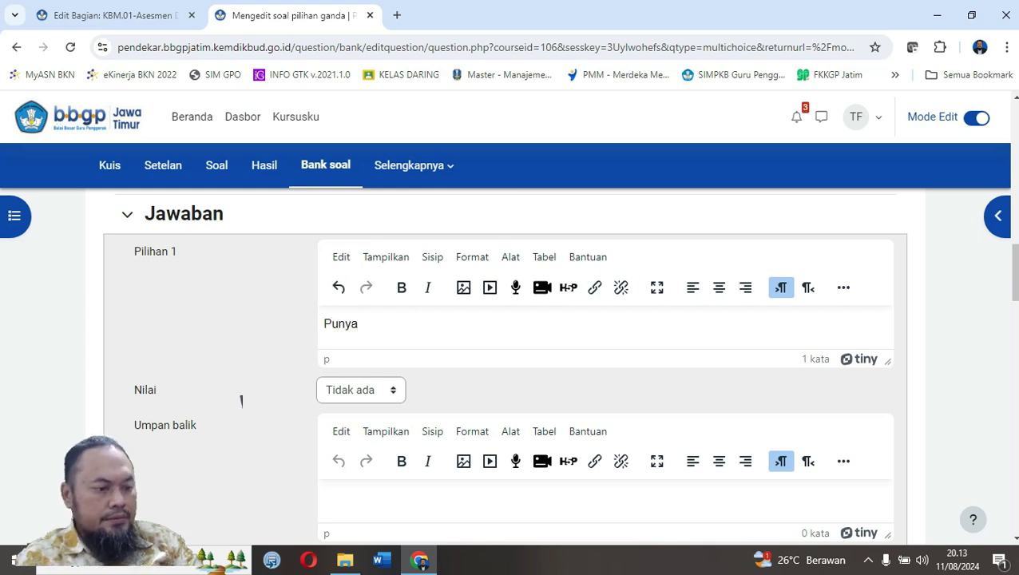
{"action": "scroll", "coordinate": [241, 401], "scroll_direction": "up", "scroll_amount": 4}
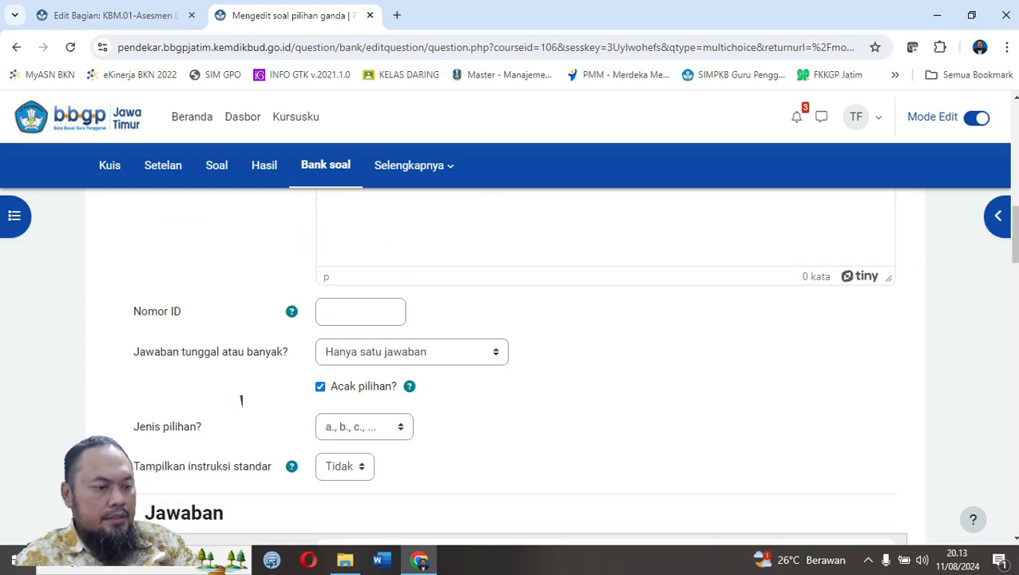
{"action": "scroll", "coordinate": [241, 401], "scroll_direction": "down", "scroll_amount": 7}
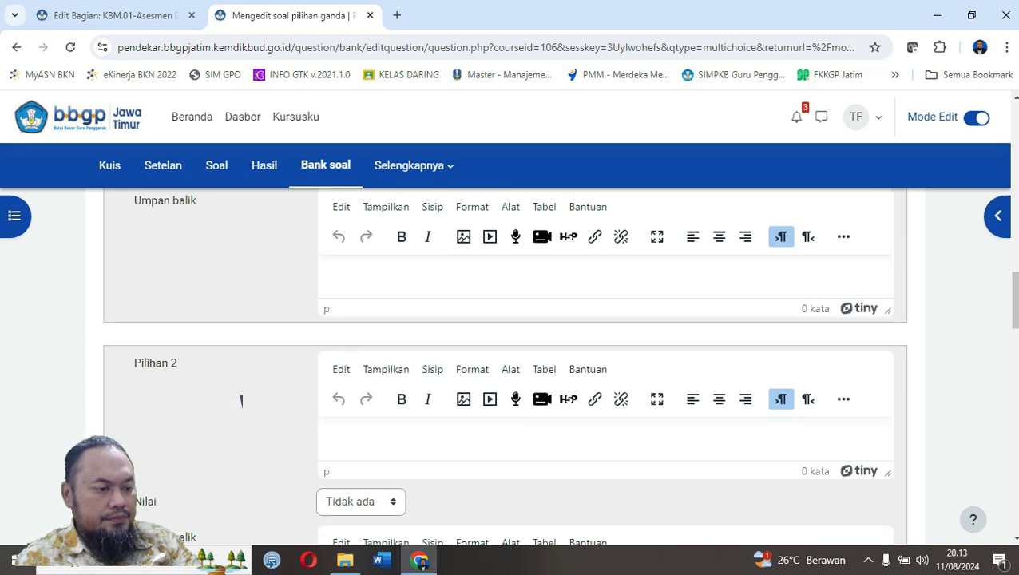
{"action": "left_click", "coordinate": [241, 400]}
{"action": "type", "text": "Tidak Punya"}
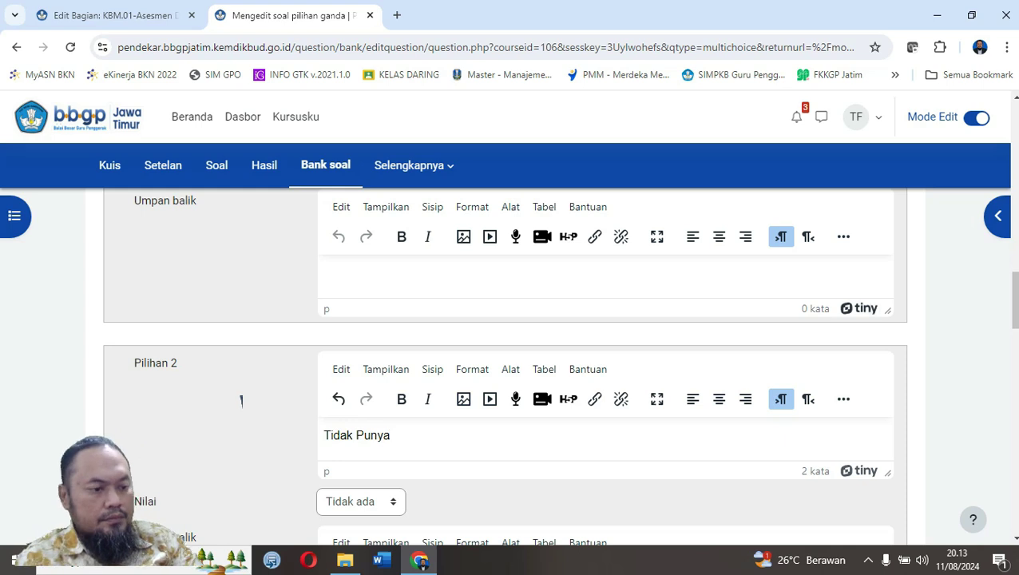
Try to save question 02, and set the grade (Nilai) of its Pilihan 1 to 100%.
{"action": "scroll", "coordinate": [241, 401], "scroll_direction": "up", "scroll_amount": 4}
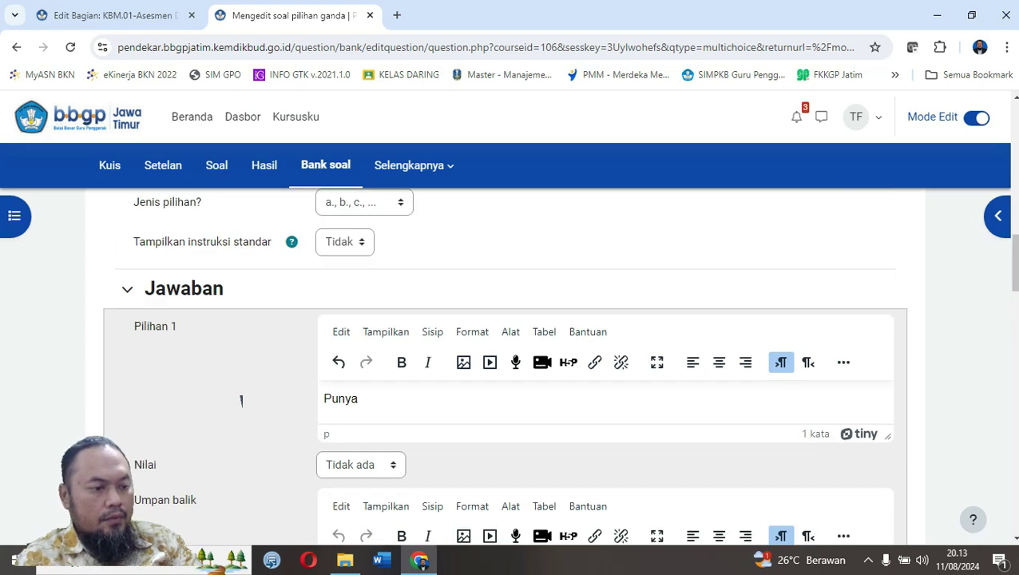
{"action": "scroll", "coordinate": [241, 401], "scroll_direction": "up", "scroll_amount": 2}
{"action": "scroll", "coordinate": [241, 401], "scroll_direction": "down", "scroll_amount": 4}
{"action": "scroll", "coordinate": [241, 400], "scroll_direction": "down", "scroll_amount": 18}
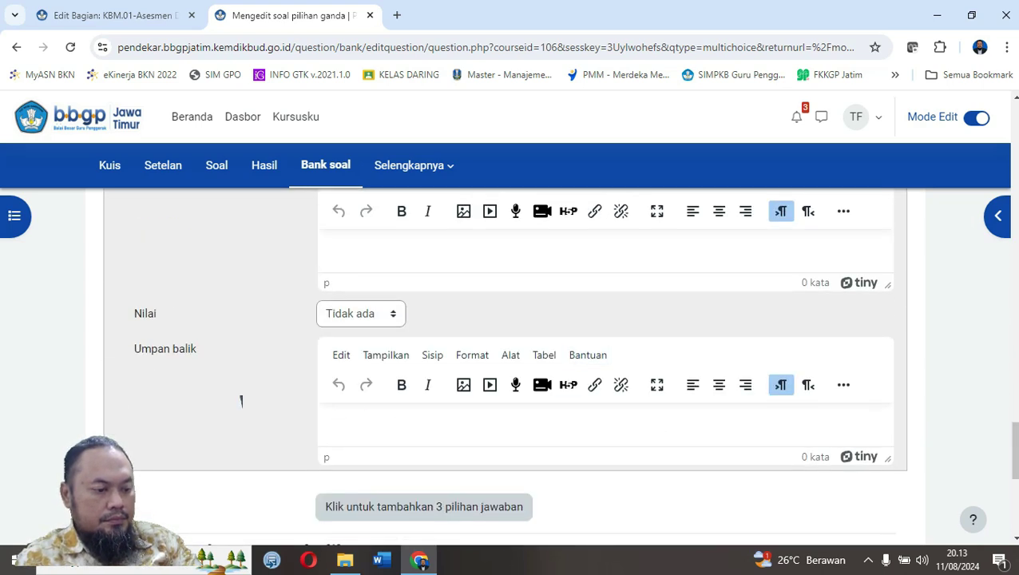
{"action": "scroll", "coordinate": [241, 400], "scroll_direction": "down", "scroll_amount": 3}
{"action": "left_click", "coordinate": [372, 490]}
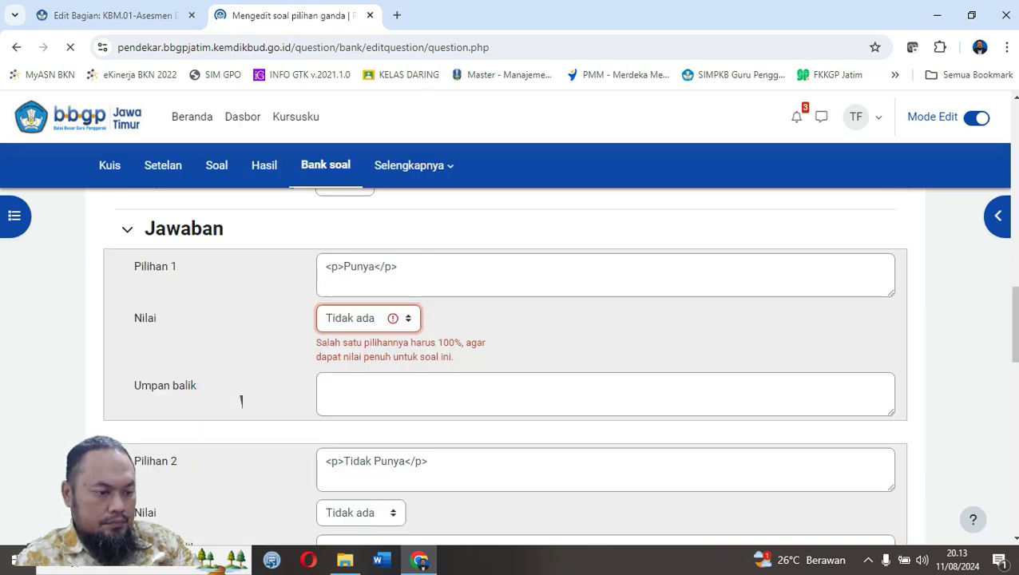
{"action": "left_click", "coordinate": [368, 318]}
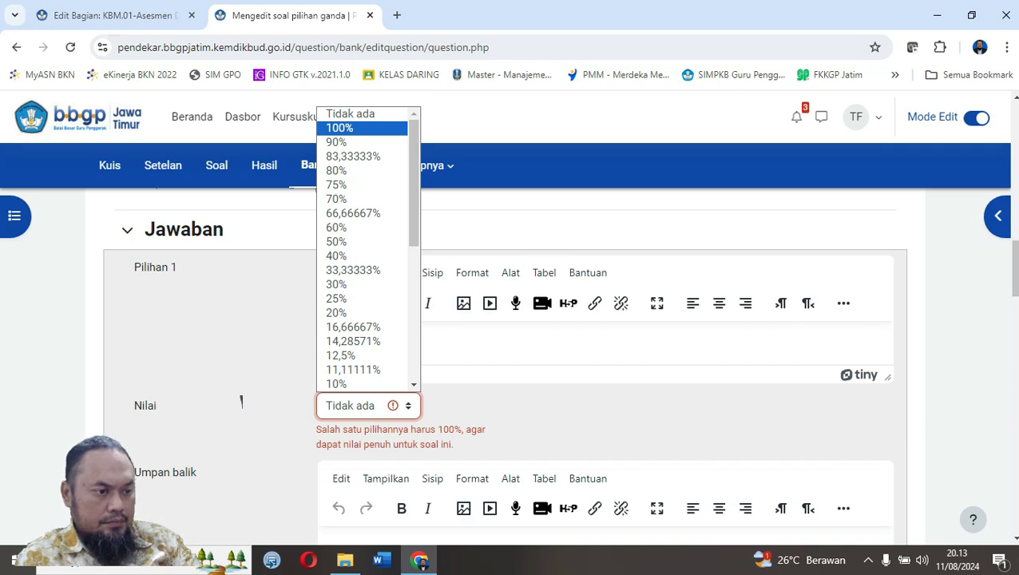
{"action": "key", "text": "Return"}
{"action": "scroll", "coordinate": [241, 399], "scroll_direction": "down", "scroll_amount": 10}
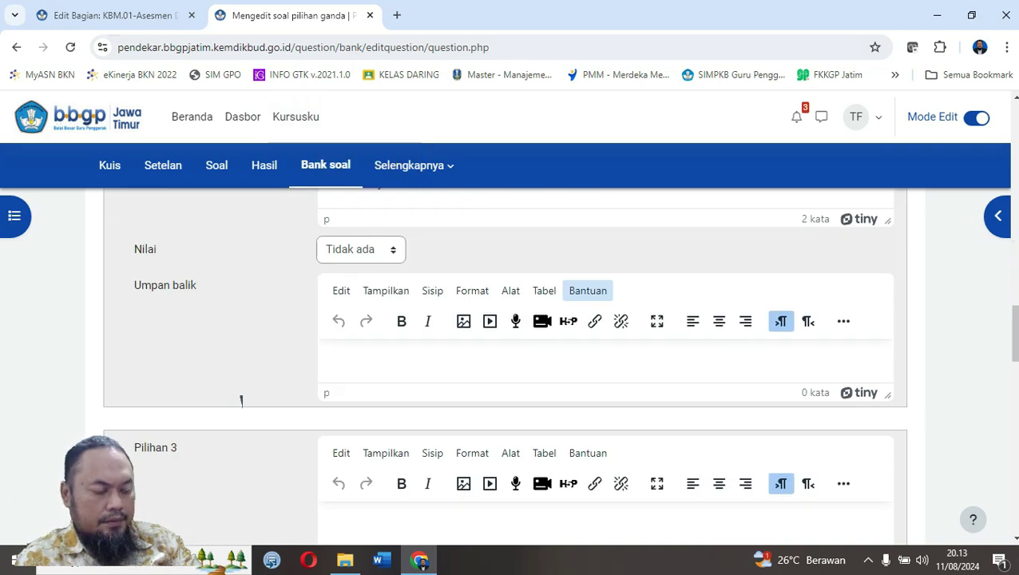
Save question 02 and go back from the quiz's question list to the KBM 01-Asessmen Diagnostik page.
{"action": "scroll", "coordinate": [505, 365], "scroll_direction": "down", "scroll_amount": 6}
{"action": "left_click", "coordinate": [373, 293]}
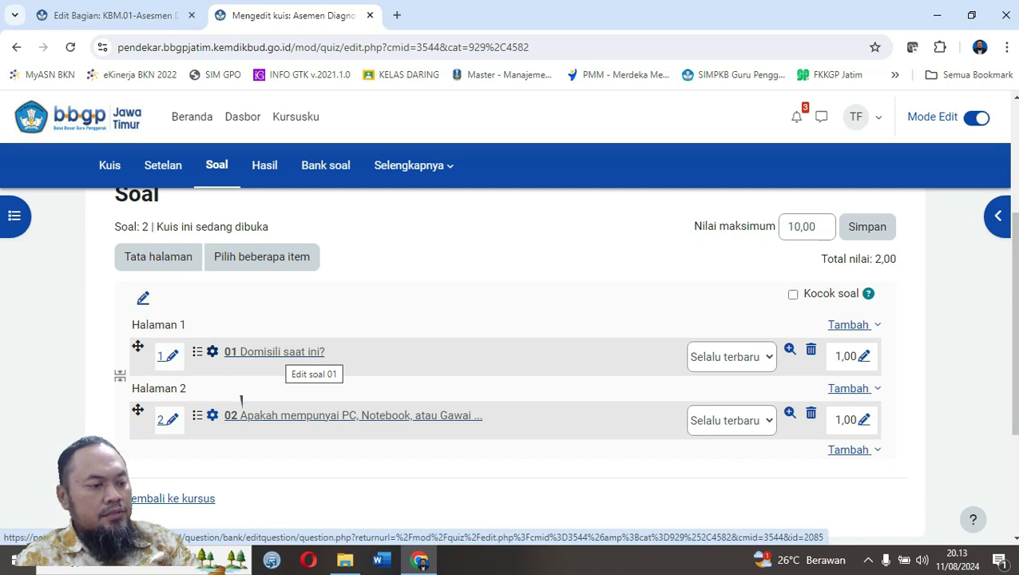
{"action": "scroll", "coordinate": [241, 400], "scroll_direction": "up", "scroll_amount": 3}
{"action": "scroll", "coordinate": [241, 402], "scroll_direction": "down", "scroll_amount": 5}
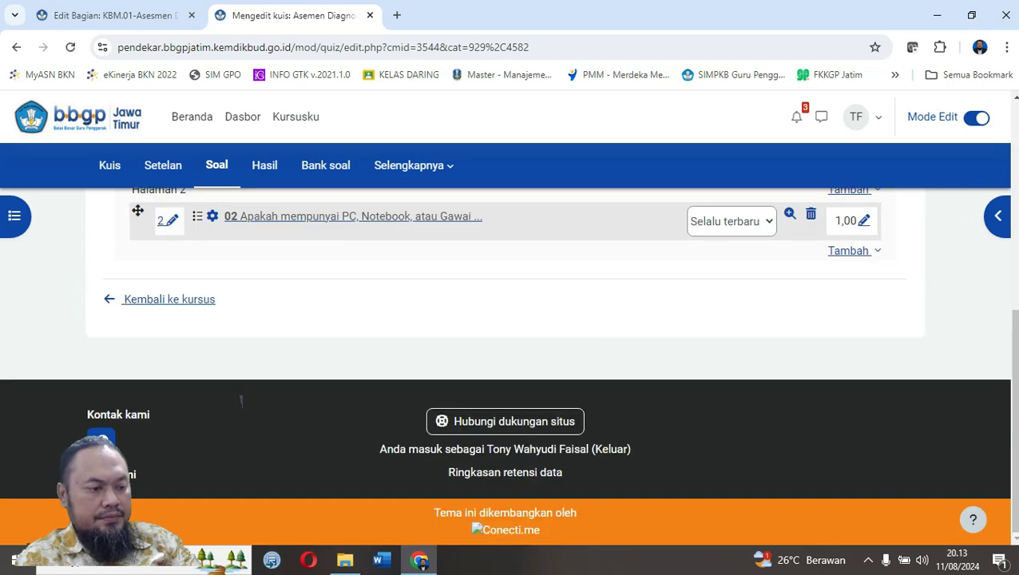
{"action": "scroll", "coordinate": [241, 399], "scroll_direction": "up", "scroll_amount": 6}
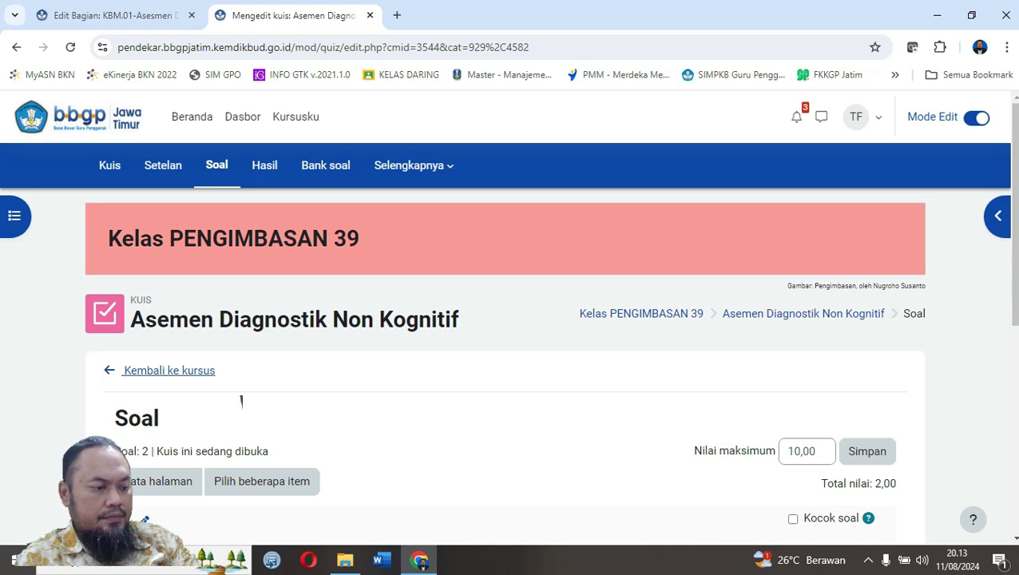
{"action": "left_click", "coordinate": [169, 371]}
{"action": "scroll", "coordinate": [169, 371], "scroll_direction": "down", "scroll_amount": 2}
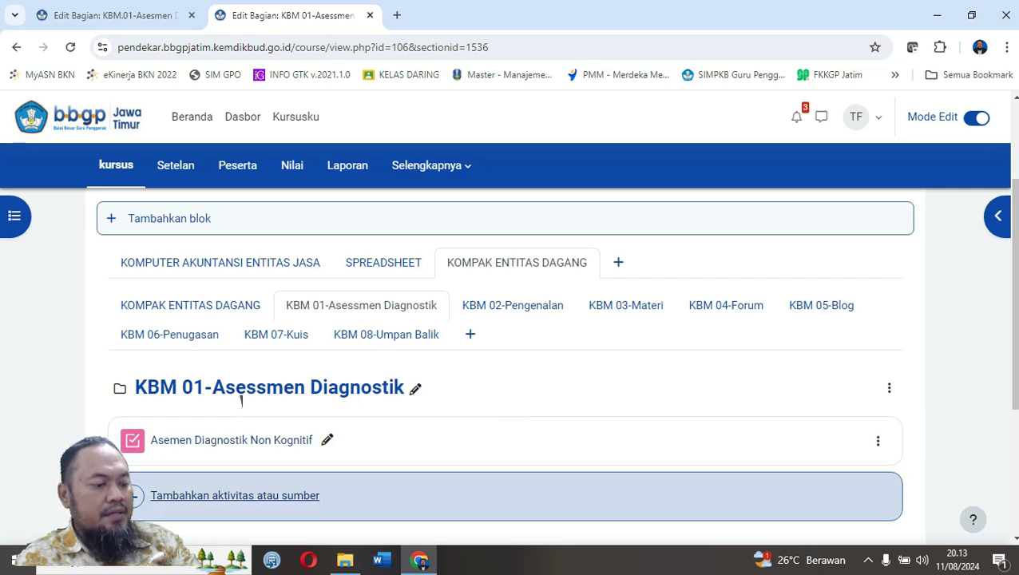
Add a Survei activity to KBM 01-Asessmen Diagnostik and name it "Asessmen Diagnostik".
{"action": "left_click", "coordinate": [242, 496]}
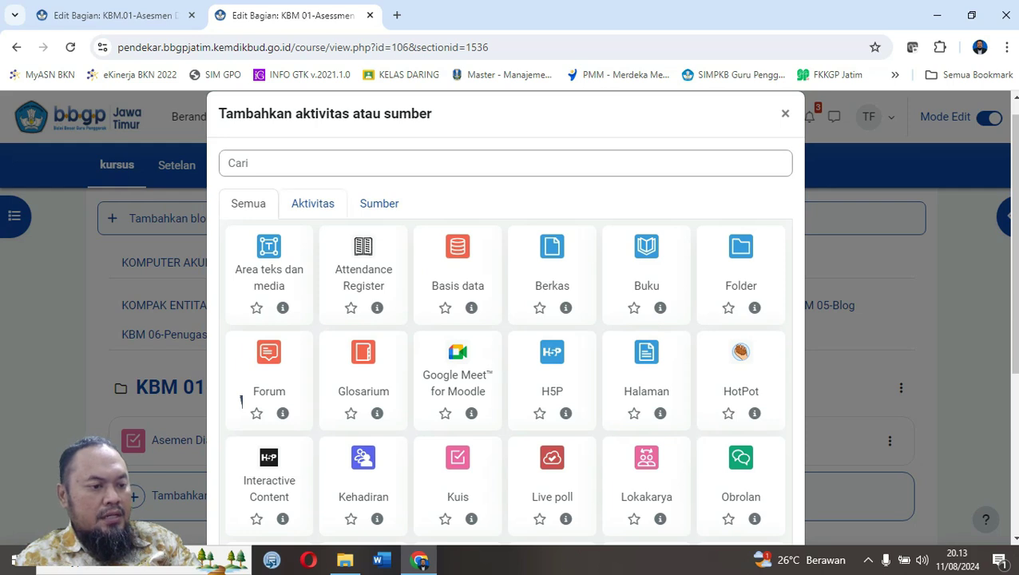
{"action": "left_click", "coordinate": [313, 203]}
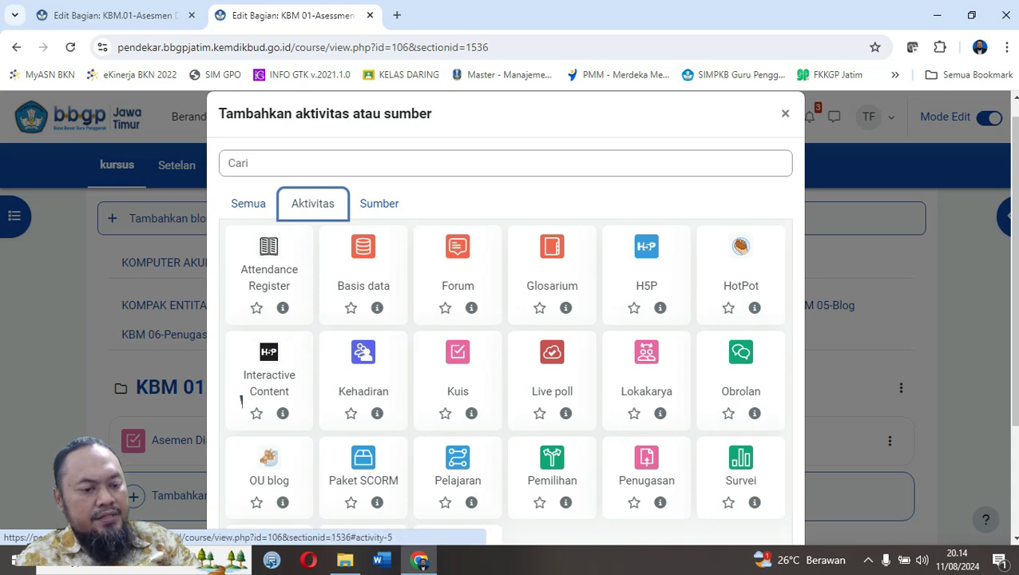
{"action": "left_click", "coordinate": [740, 471]}
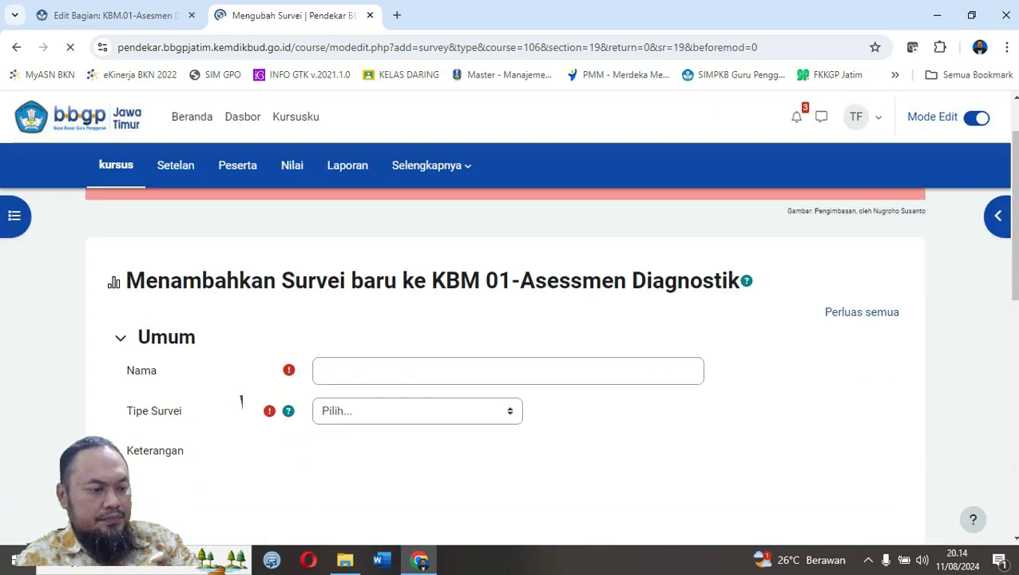
{"action": "type", "text": "Ases"}
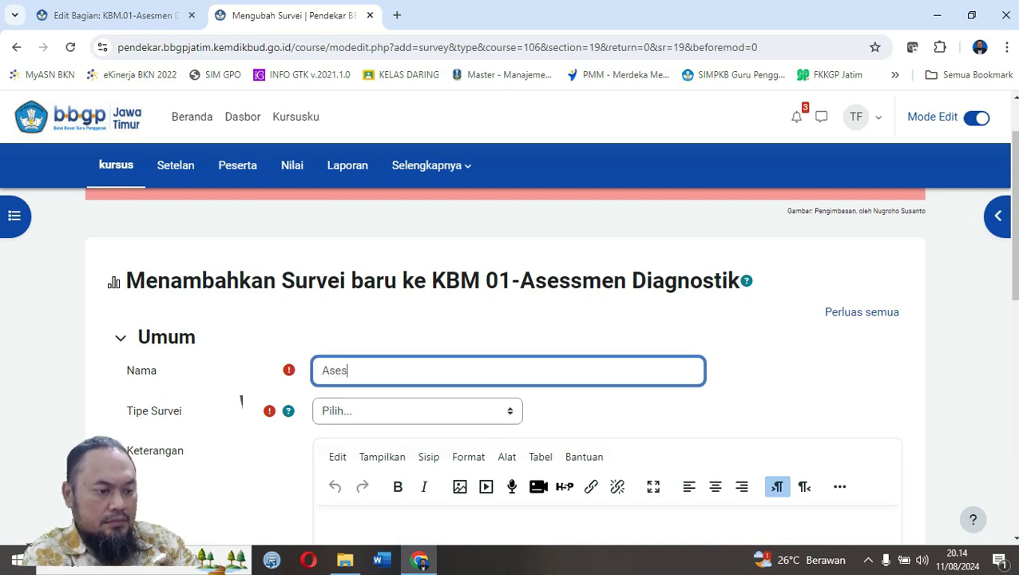
{"action": "type", "text": "smen Diagnostik"}
Set the survey type (Tipe Survei) to "ATTLS (versi 20 item)" and save the survey, returning to the course.
{"action": "scroll", "coordinate": [241, 401], "scroll_direction": "down", "scroll_amount": 5}
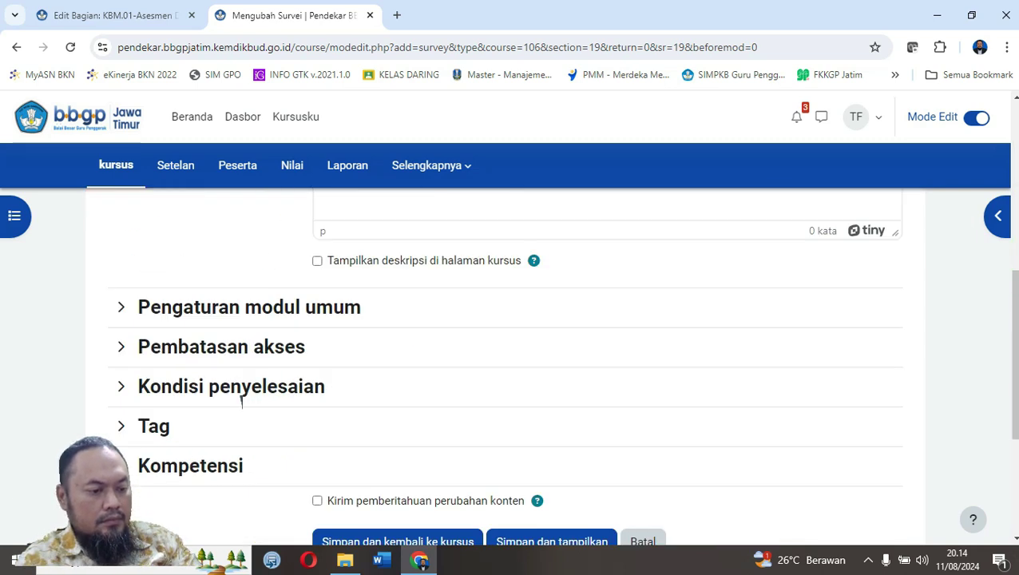
{"action": "scroll", "coordinate": [241, 401], "scroll_direction": "down", "scroll_amount": 3}
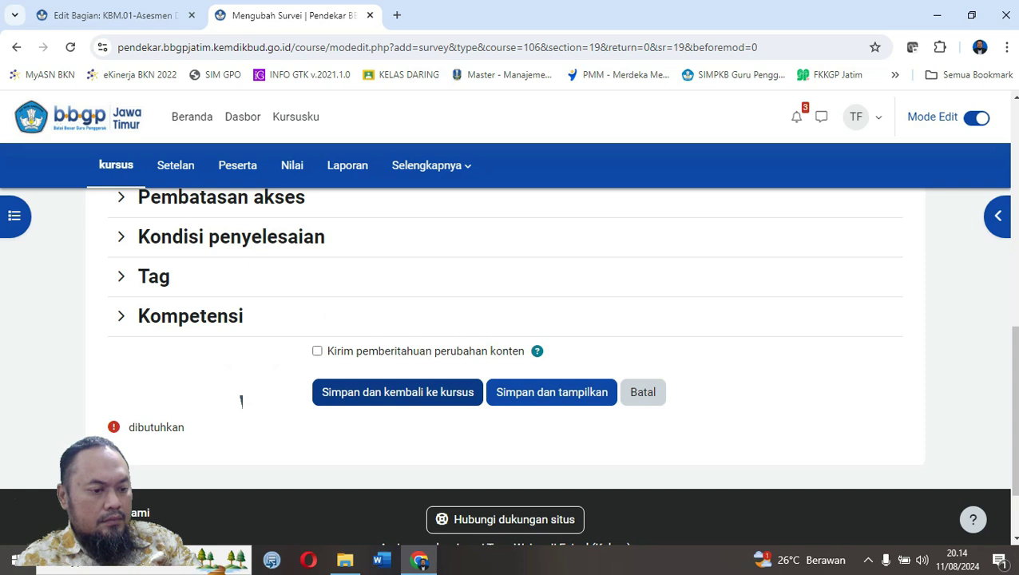
{"action": "scroll", "coordinate": [241, 401], "scroll_direction": "up", "scroll_amount": 10}
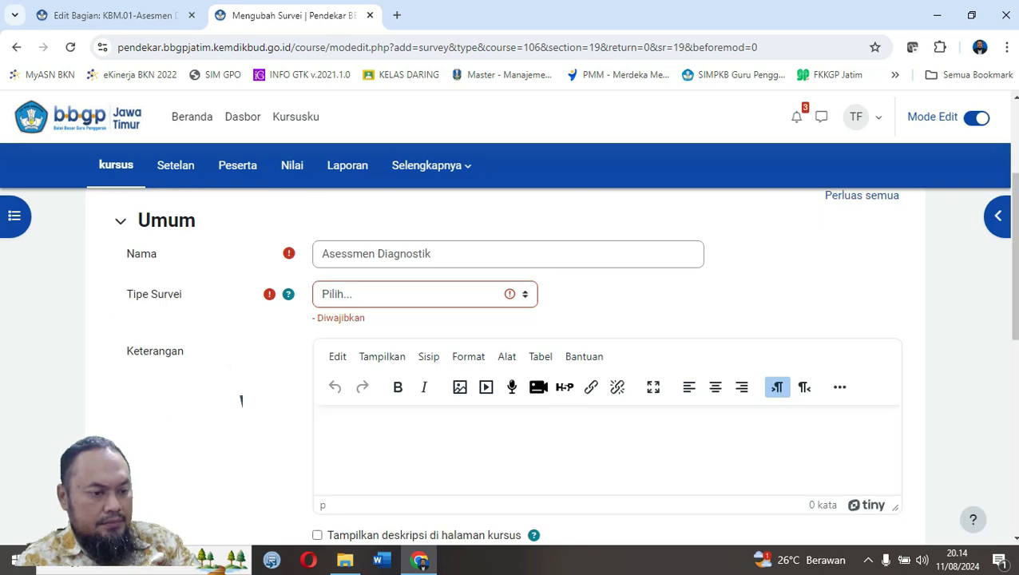
{"action": "left_click", "coordinate": [425, 294]}
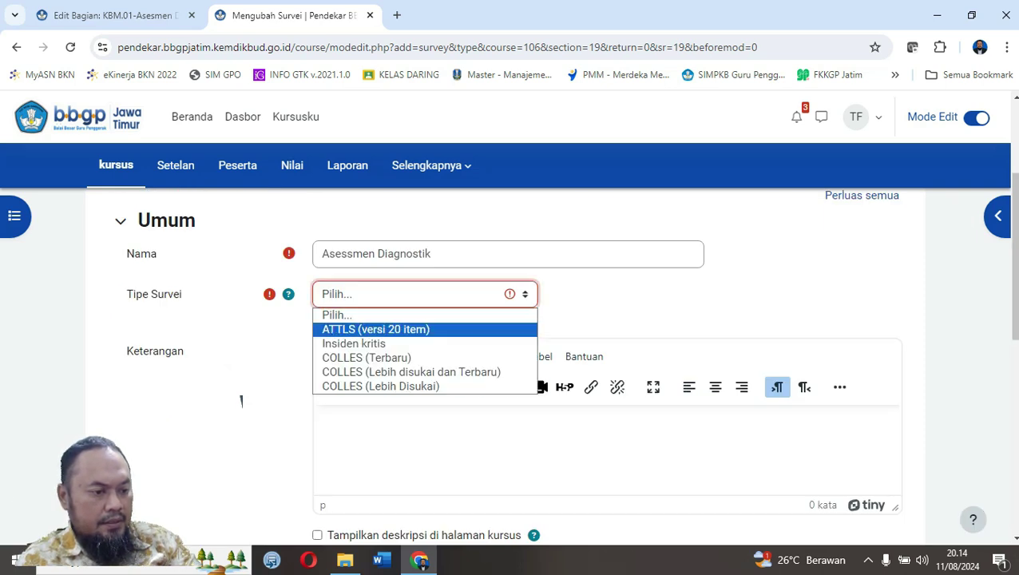
{"action": "key", "text": "Return"}
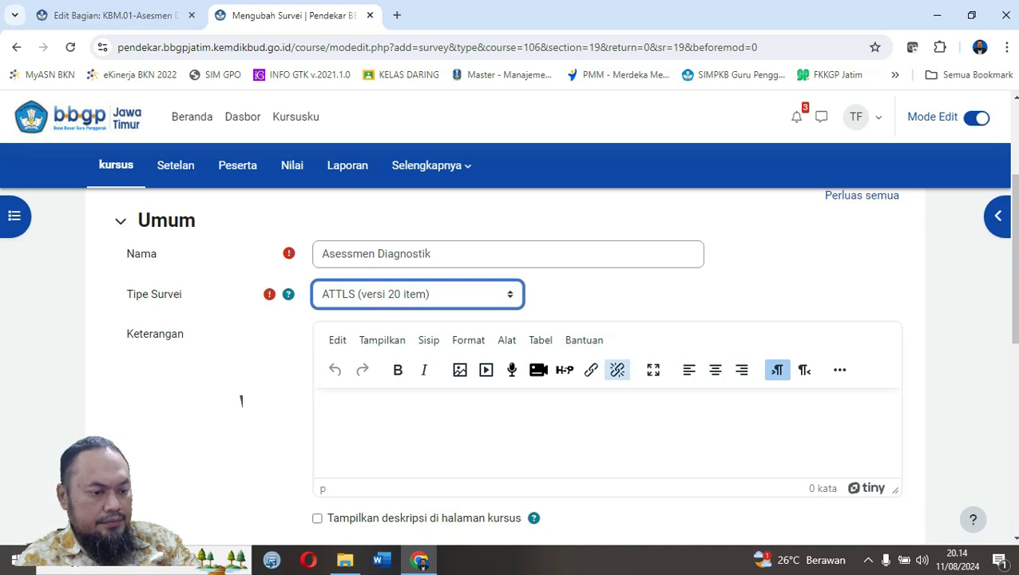
{"action": "scroll", "coordinate": [241, 400], "scroll_direction": "down", "scroll_amount": 5}
{"action": "scroll", "coordinate": [241, 400], "scroll_direction": "down", "scroll_amount": 1}
{"action": "left_click", "coordinate": [398, 500]}
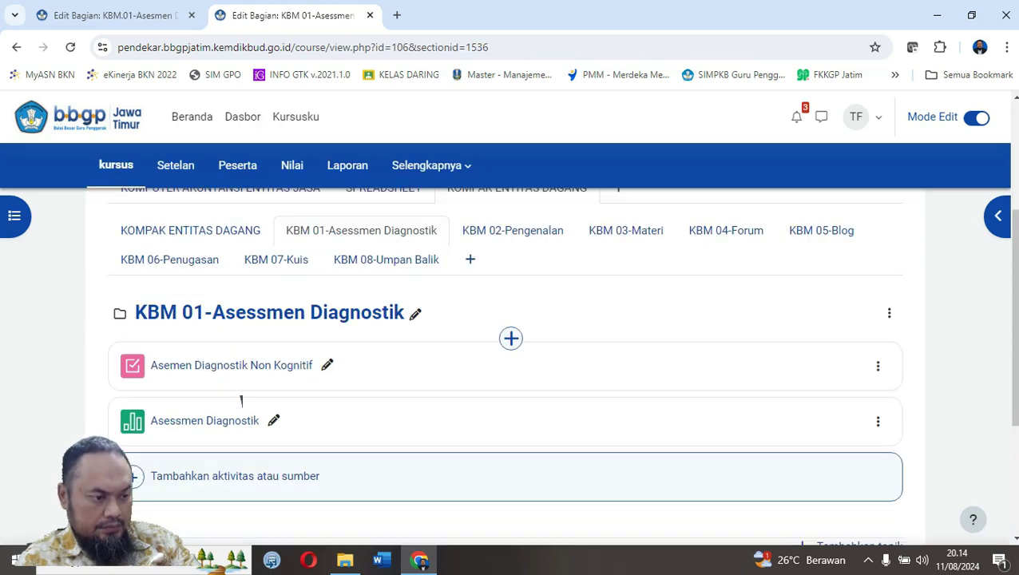
Open the Asessmen Diagnostik survey, examine its introduction and question list, and return to the course.
{"action": "left_click", "coordinate": [241, 402]}
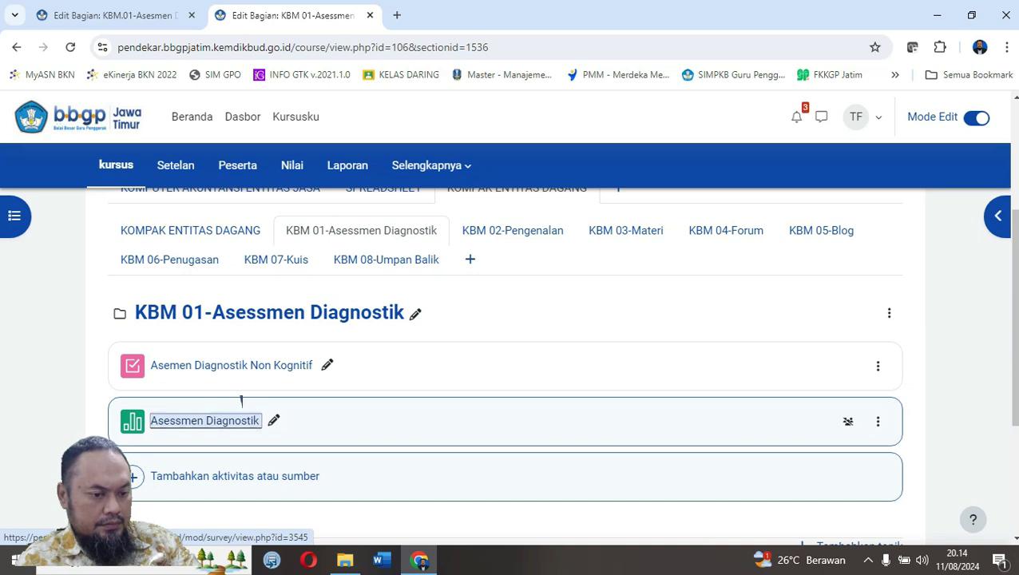
{"action": "scroll", "coordinate": [241, 401], "scroll_direction": "down", "scroll_amount": 4}
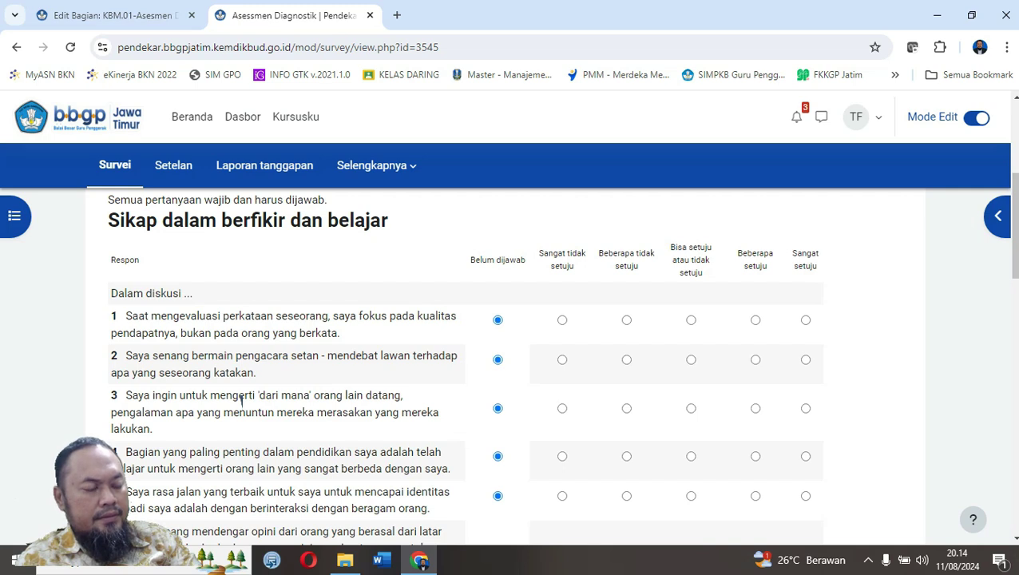
{"action": "scroll", "coordinate": [241, 401], "scroll_direction": "up", "scroll_amount": 1}
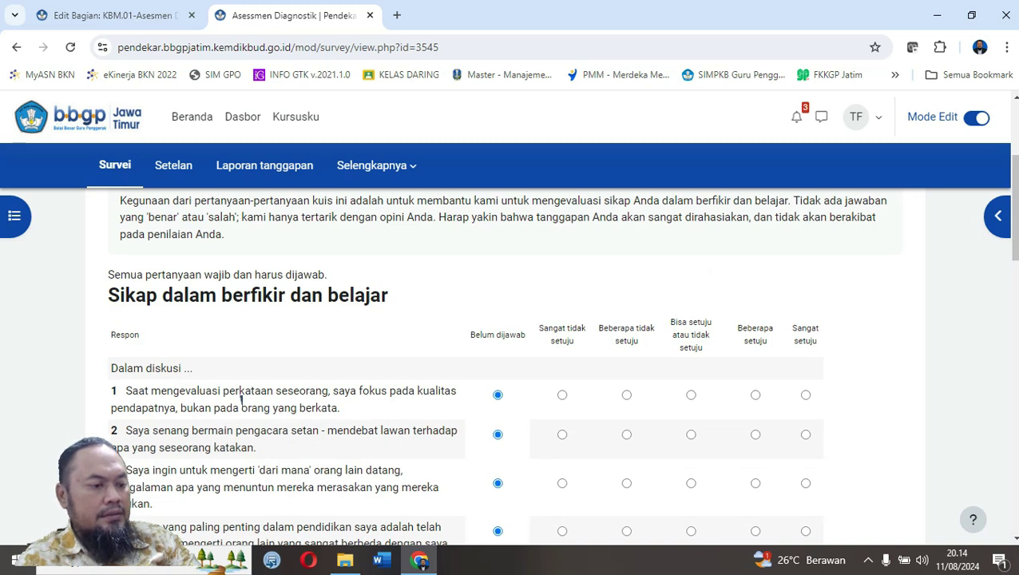
{"action": "scroll", "coordinate": [241, 399], "scroll_direction": "up", "scroll_amount": 2}
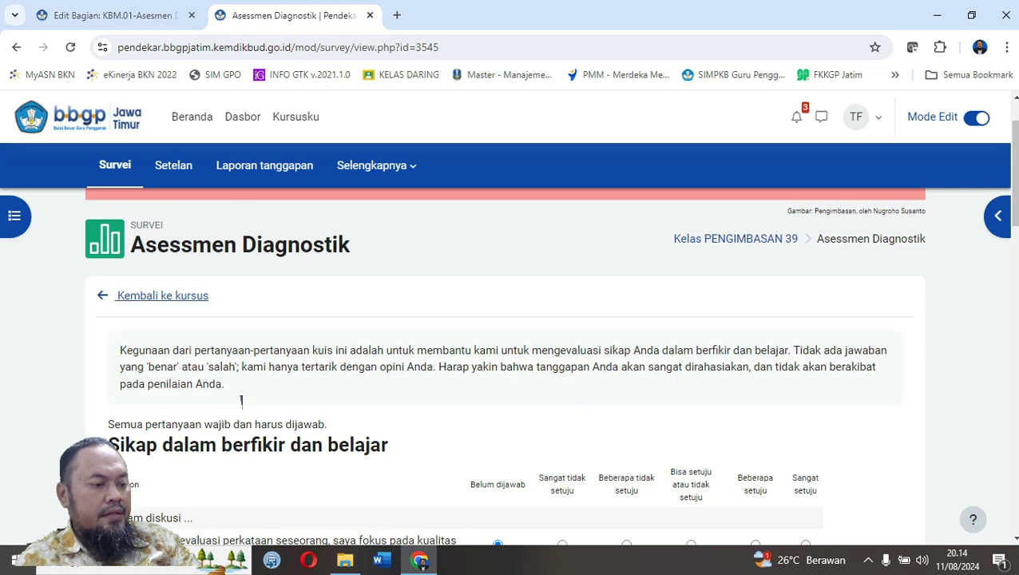
{"action": "scroll", "coordinate": [241, 399], "scroll_direction": "down", "scroll_amount": 1}
{"action": "scroll", "coordinate": [241, 399], "scroll_direction": "up", "scroll_amount": 1}
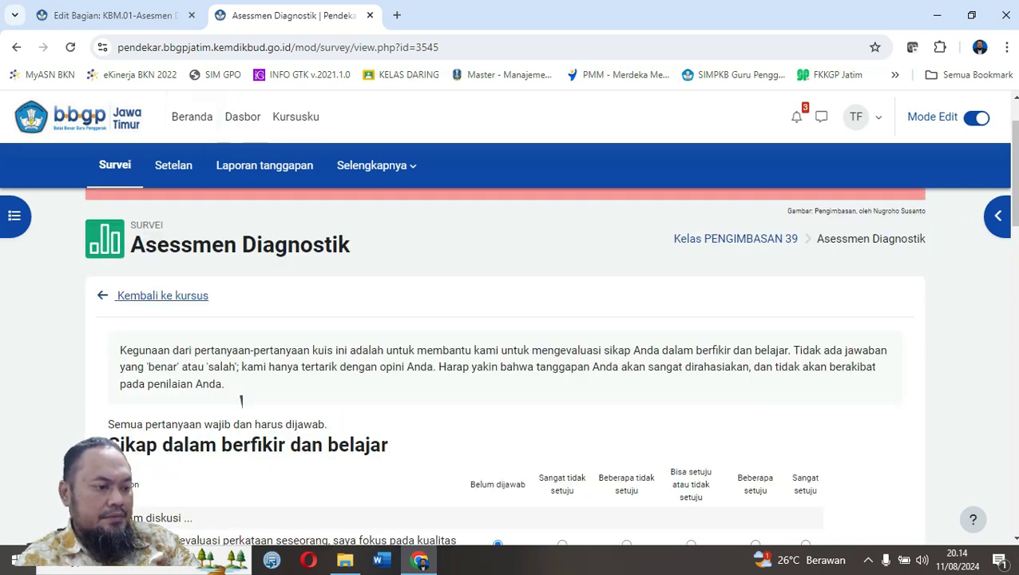
{"action": "left_click", "coordinate": [163, 296]}
{"action": "scroll", "coordinate": [163, 296], "scroll_direction": "down", "scroll_amount": 3}
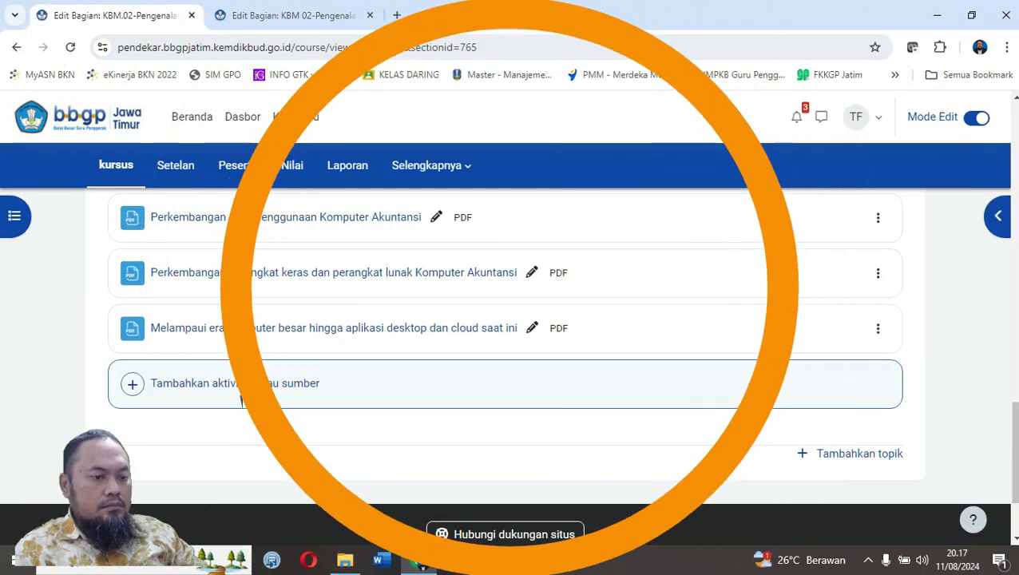
Add a Berkas resource to the KBM 02-Pengenalan page of Kelas PENGIMBASAN 39 and name it "Pengenalan Komputer Akuntansi".
{"action": "scroll", "coordinate": [240, 399], "scroll_direction": "up", "scroll_amount": 10}
{"action": "key", "text": "ctrl+Tab"}
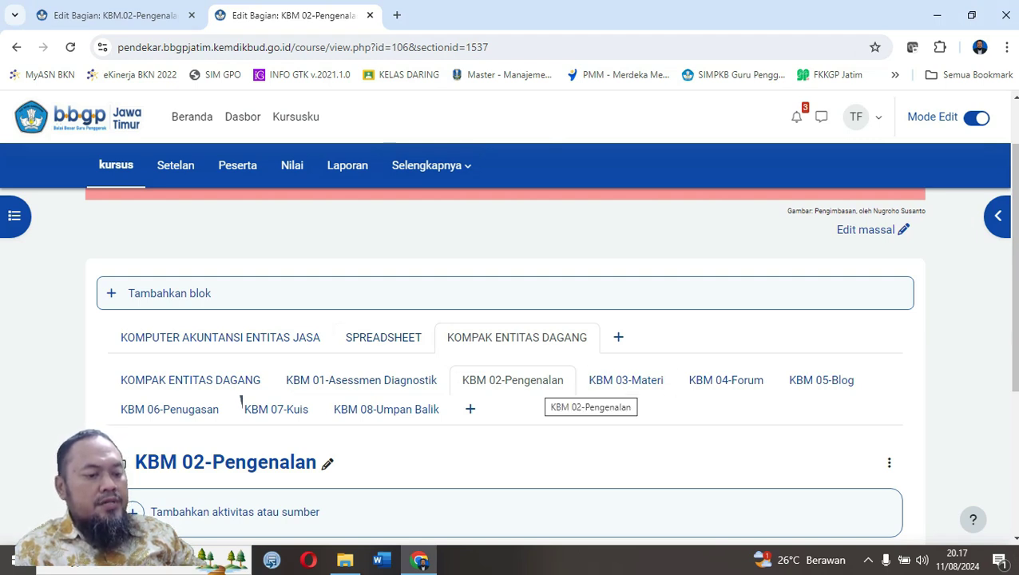
{"action": "scroll", "coordinate": [241, 400], "scroll_direction": "down", "scroll_amount": 1}
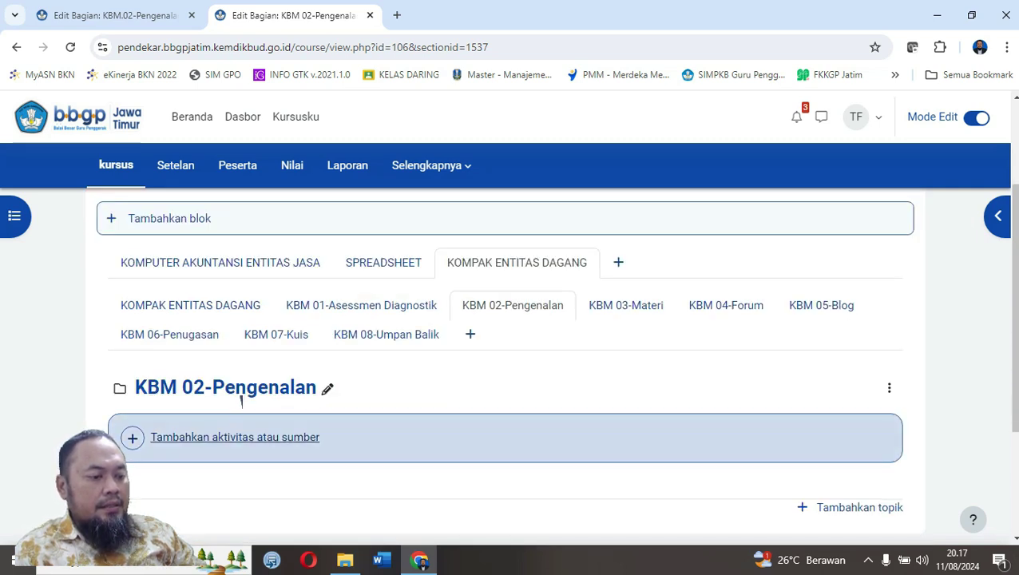
{"action": "left_click", "coordinate": [241, 401]}
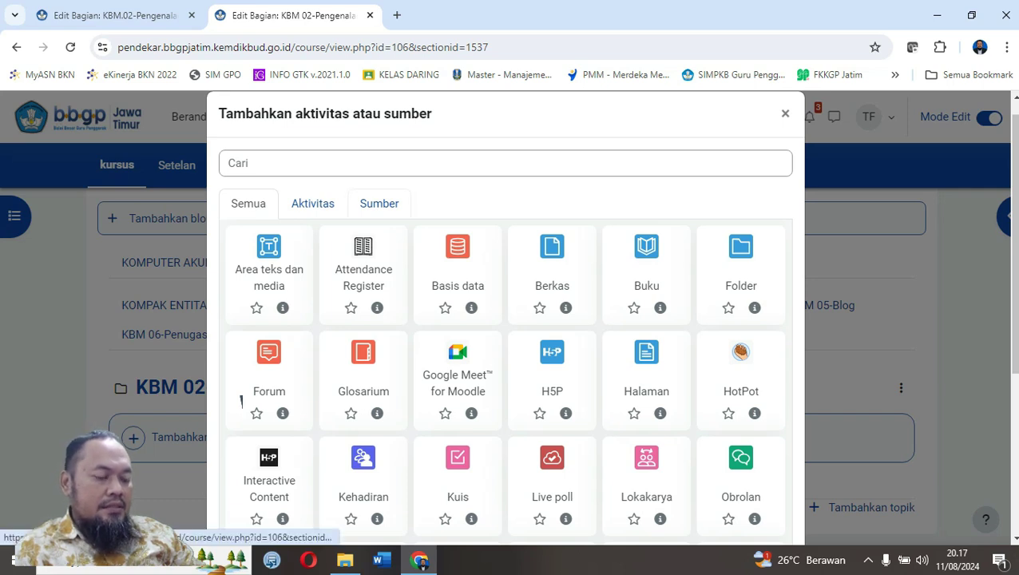
{"action": "left_click", "coordinate": [378, 203]}
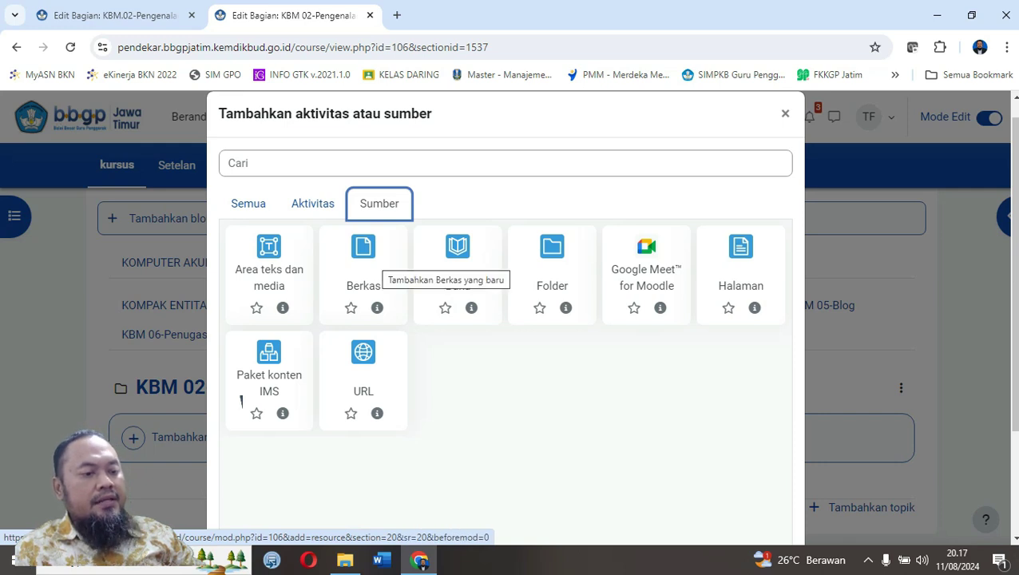
{"action": "left_click", "coordinate": [363, 272]}
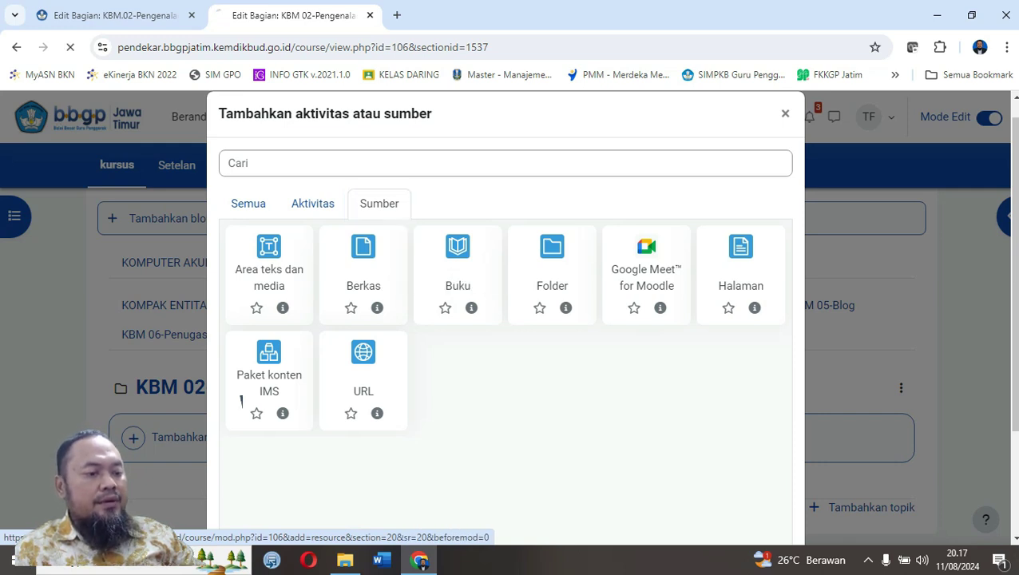
{"action": "scroll", "coordinate": [363, 271], "scroll_direction": "down", "scroll_amount": 2}
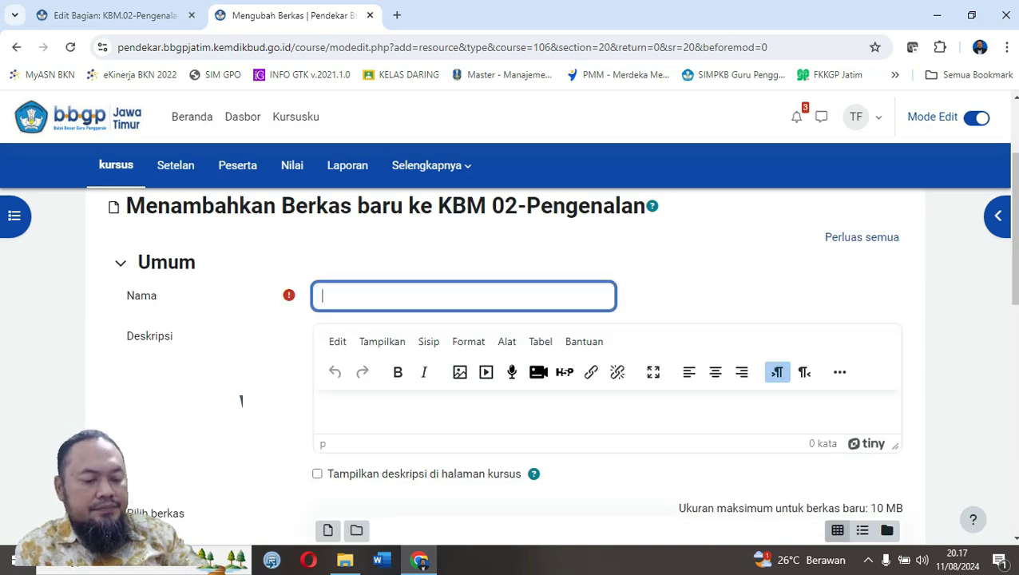
{"action": "type", "text": "Pen"}
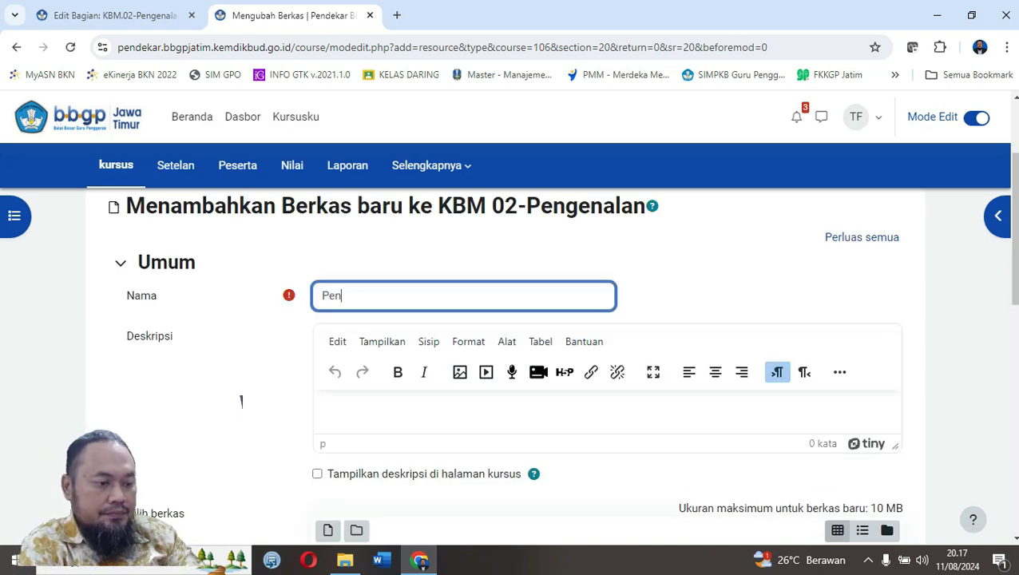
{"action": "type", "text": "genalan Ko"}
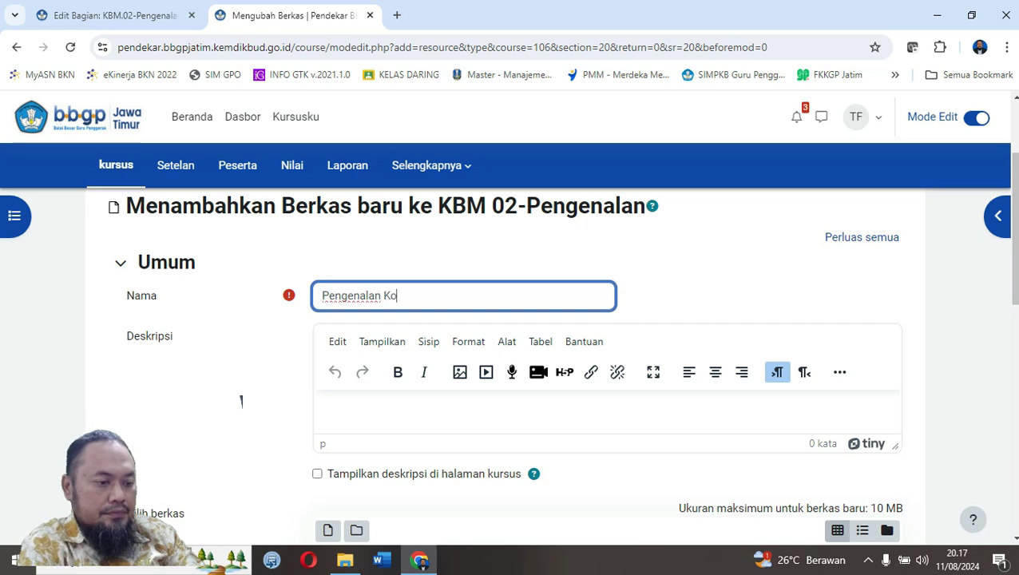
{"action": "type", "text": "mputer Akuntansi"}
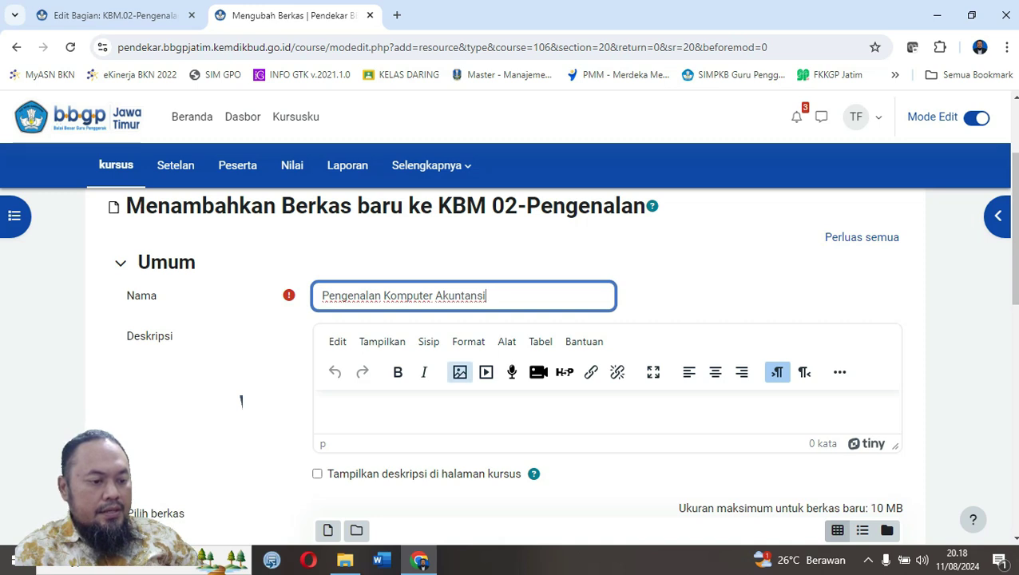
Upload the image "01_Perkembangan awal penggunaan komputer dalam akuntansi_001" from F: 08_PESILAT, Pengimbasan, Project b.b.g.p Jatim, for the resource's description.
{"action": "left_click", "coordinate": [459, 373]}
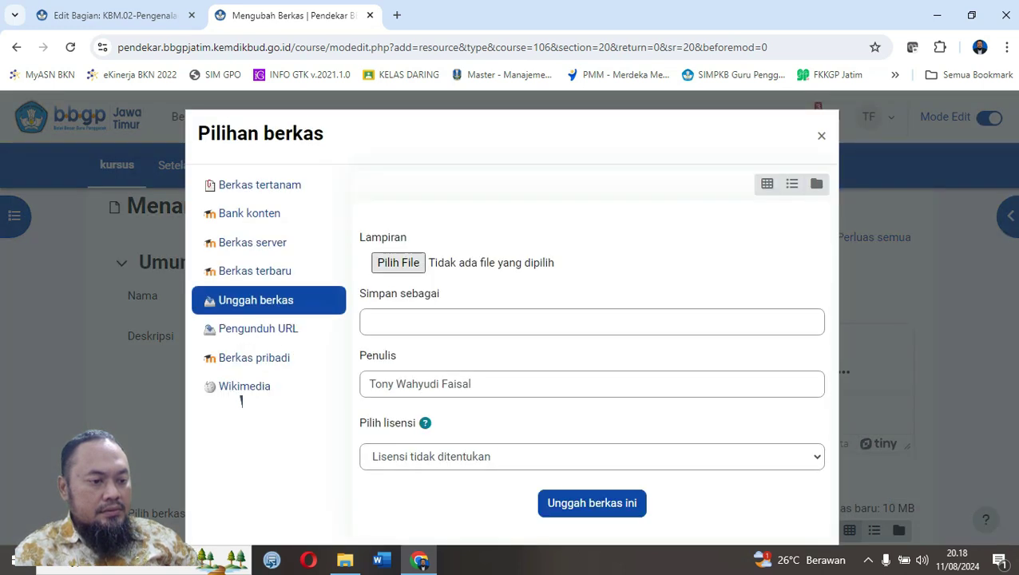
{"action": "left_click", "coordinate": [398, 263]}
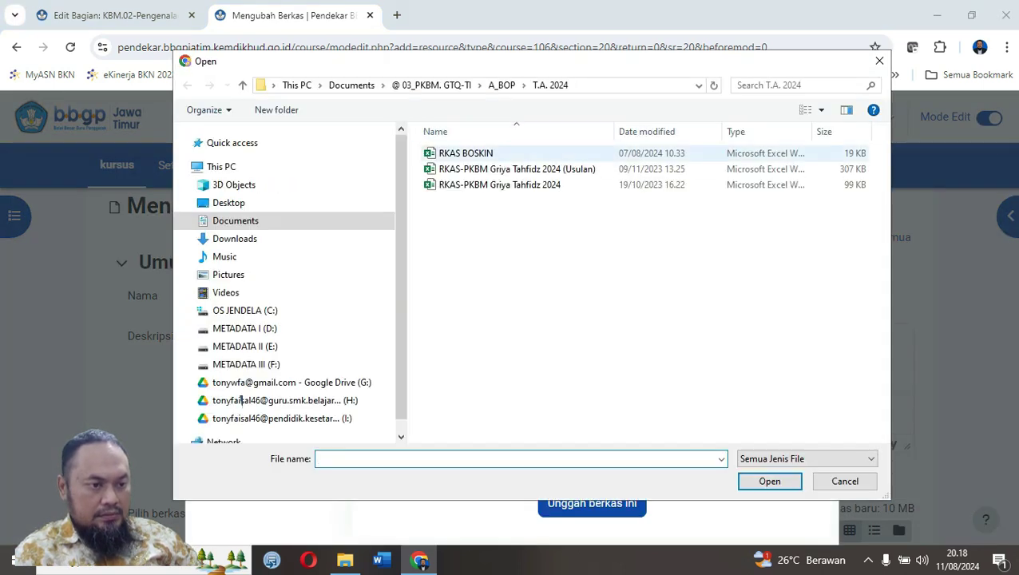
{"action": "scroll", "coordinate": [240, 400], "scroll_direction": "down", "scroll_amount": 1}
{"action": "left_click", "coordinate": [246, 333]}
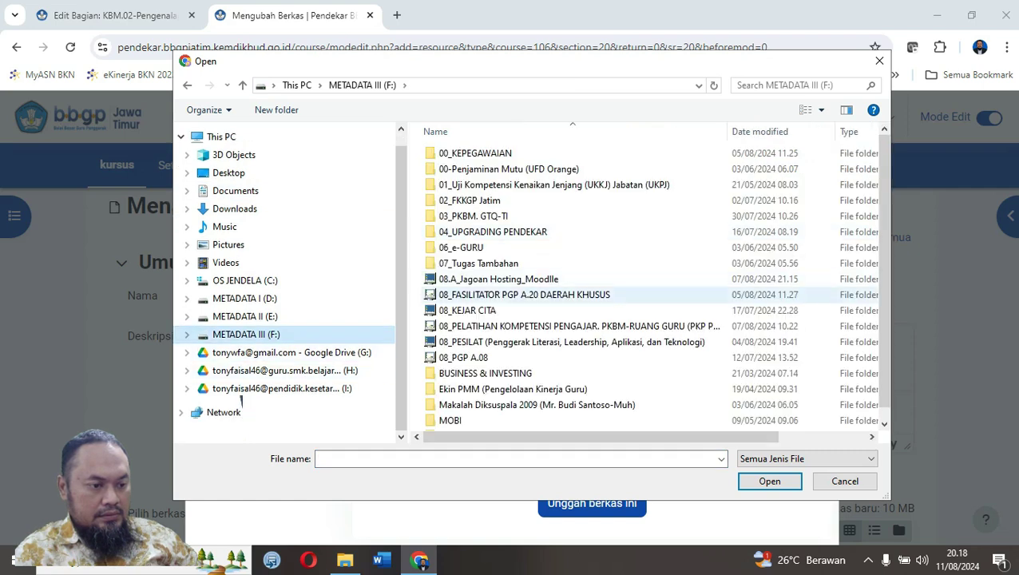
{"action": "double_click", "coordinate": [559, 342]}
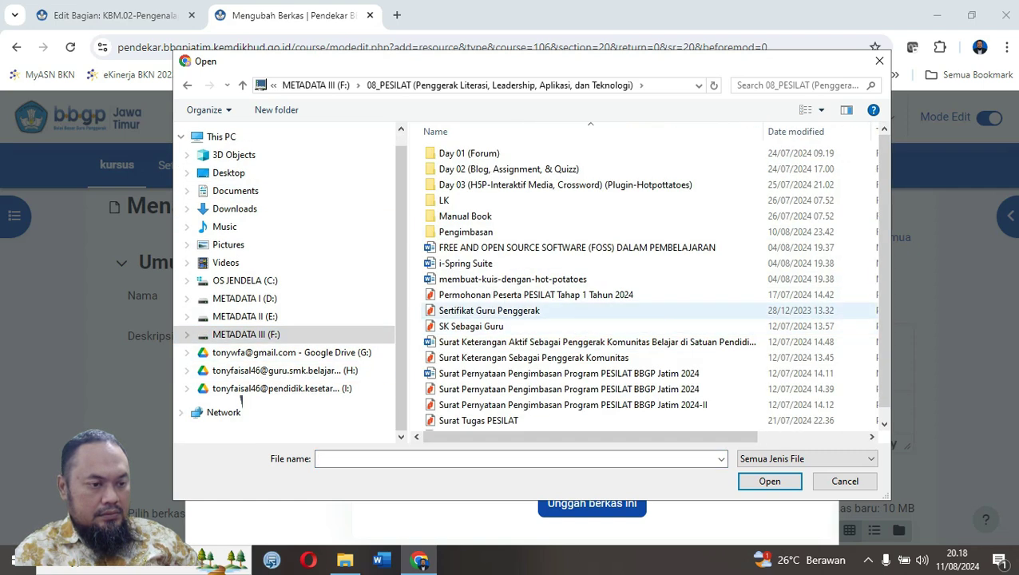
{"action": "left_click", "coordinate": [466, 232]}
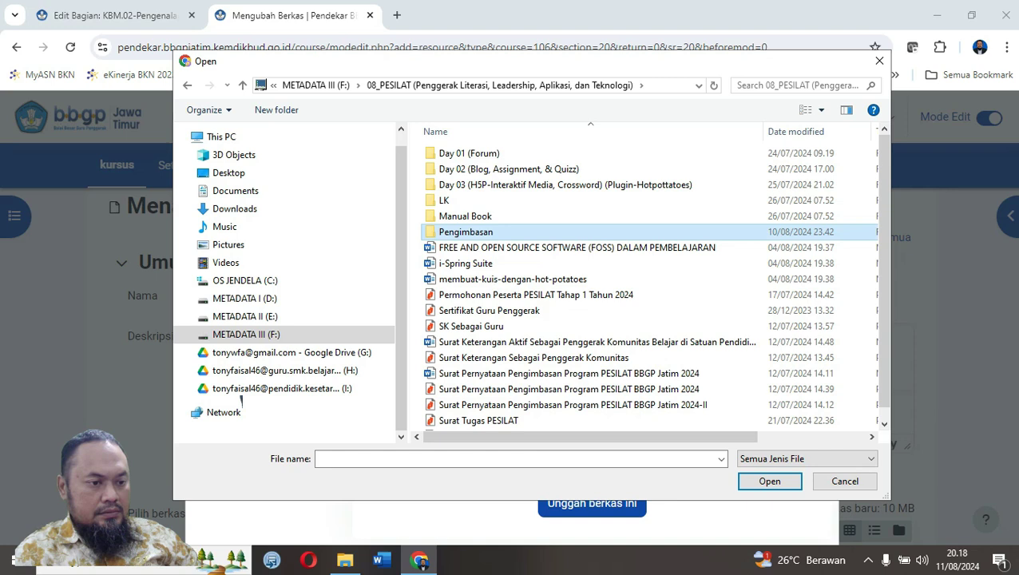
{"action": "double_click", "coordinate": [465, 231]}
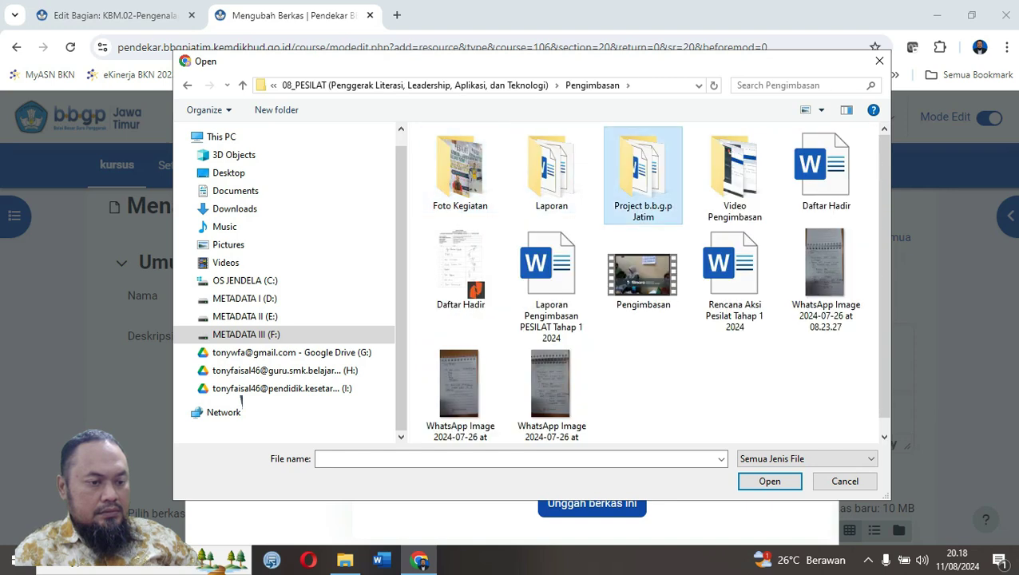
{"action": "double_click", "coordinate": [643, 175]}
{"action": "left_click", "coordinate": [521, 152]}
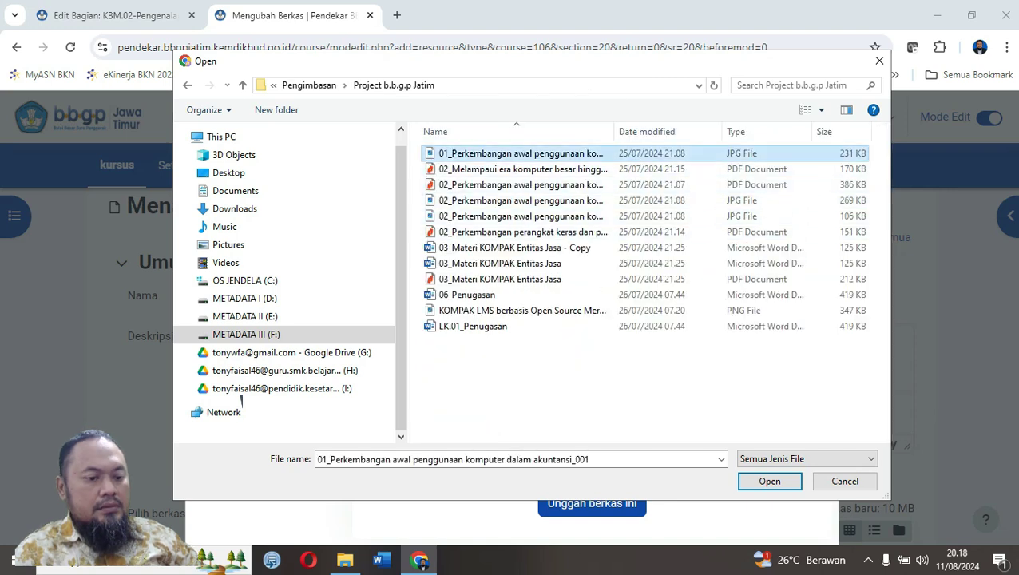
{"action": "left_click", "coordinate": [769, 481]}
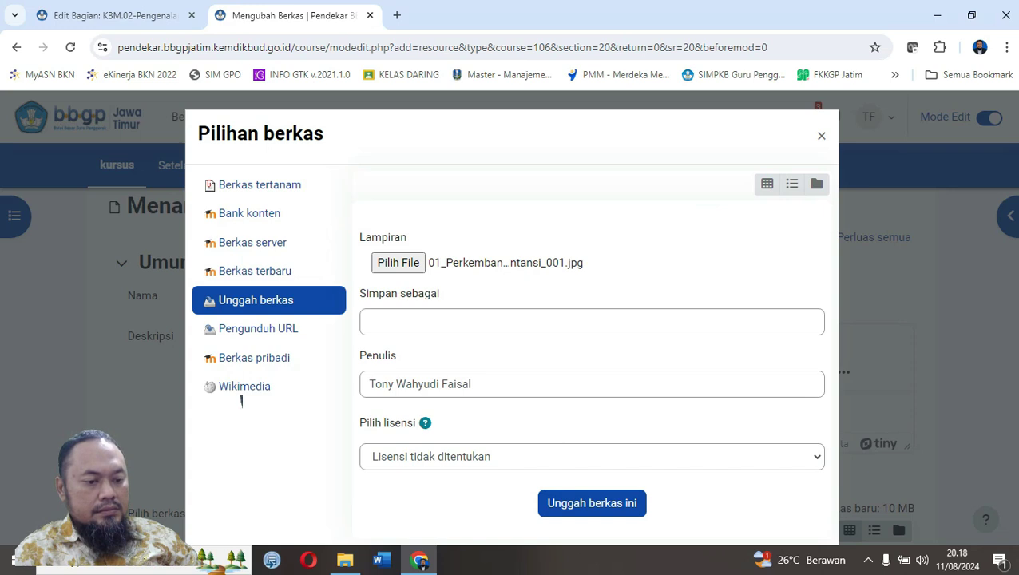
{"action": "left_click", "coordinate": [592, 503]}
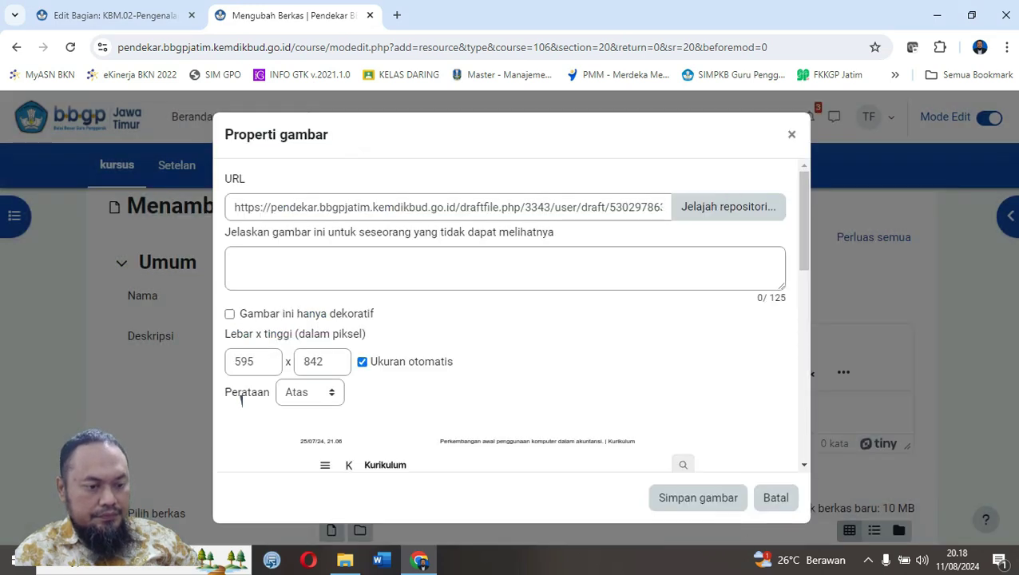
Describe the uploaded image as "Komputer Akuntansi dan perkembangannya" and insert it into the resource's description.
{"action": "left_click", "coordinate": [698, 498]}
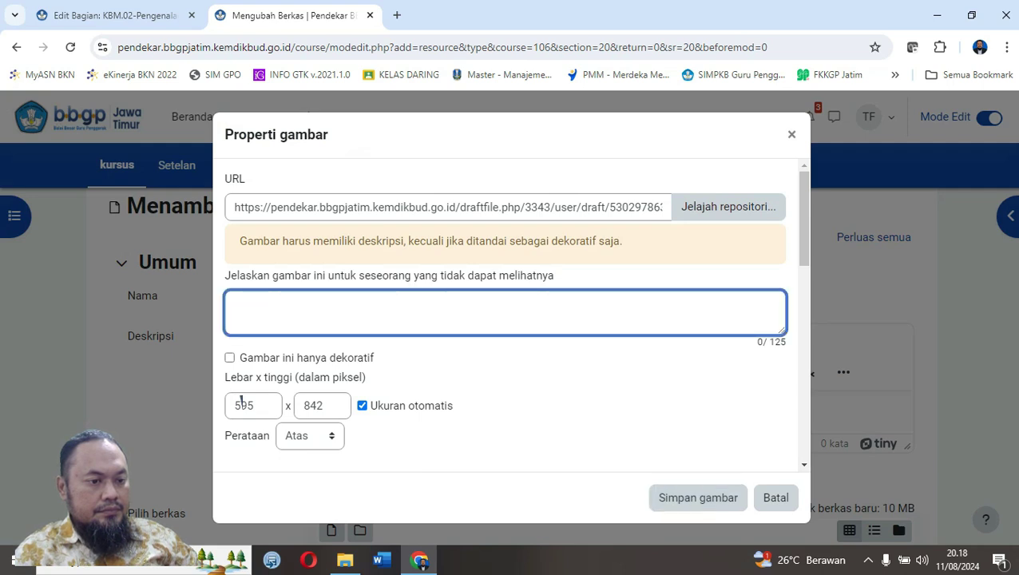
{"action": "left_click", "coordinate": [698, 497]}
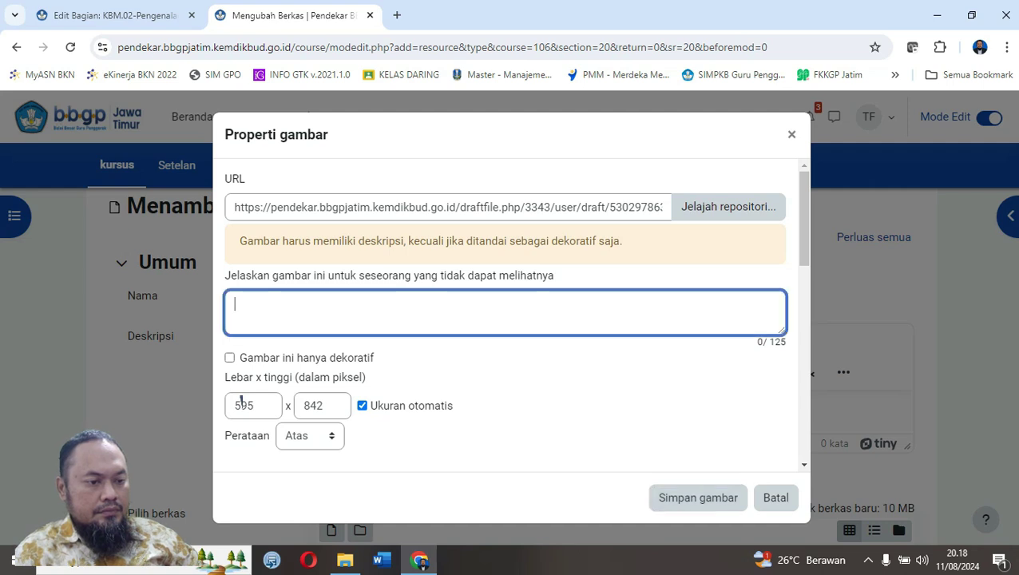
{"action": "type", "text": "Kom"}
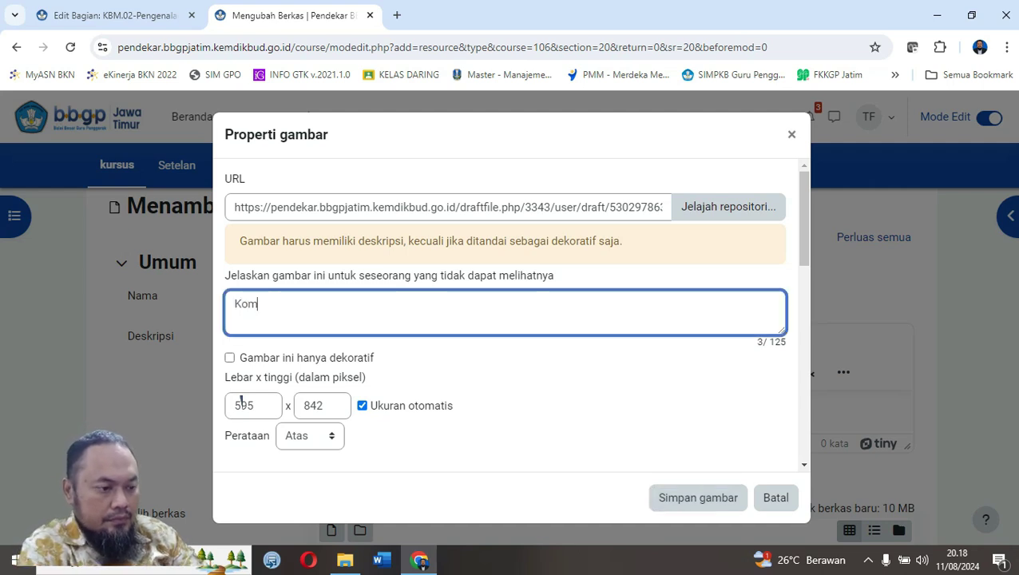
{"action": "type", "text": "puter AI"}
{"action": "key", "text": "BackSpace"}
{"action": "key", "text": "BackSpace"}
{"action": "key", "text": "BackSpace"}
{"action": "type", "text": "Akun"}
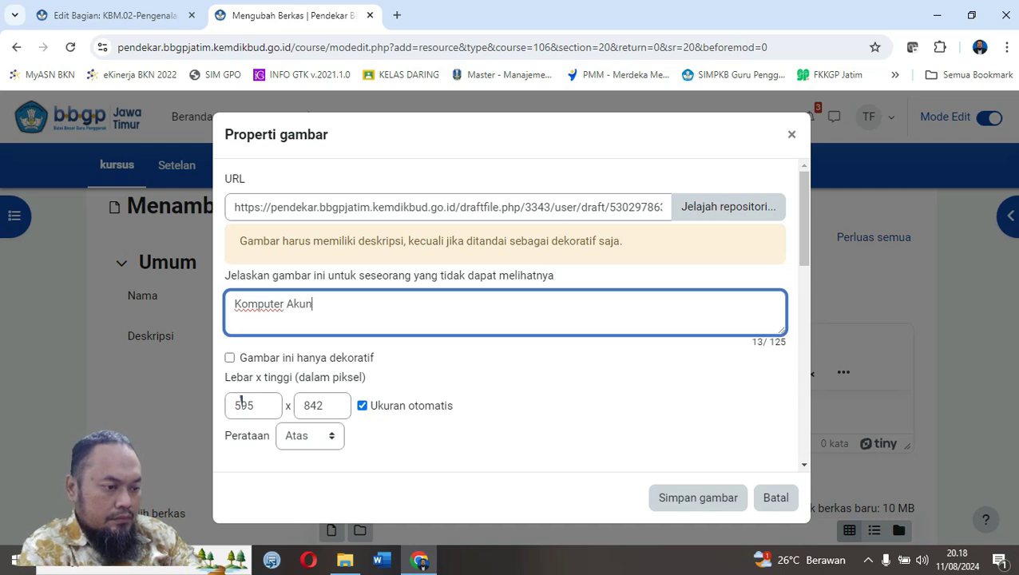
{"action": "type", "text": "tansi dan perke"}
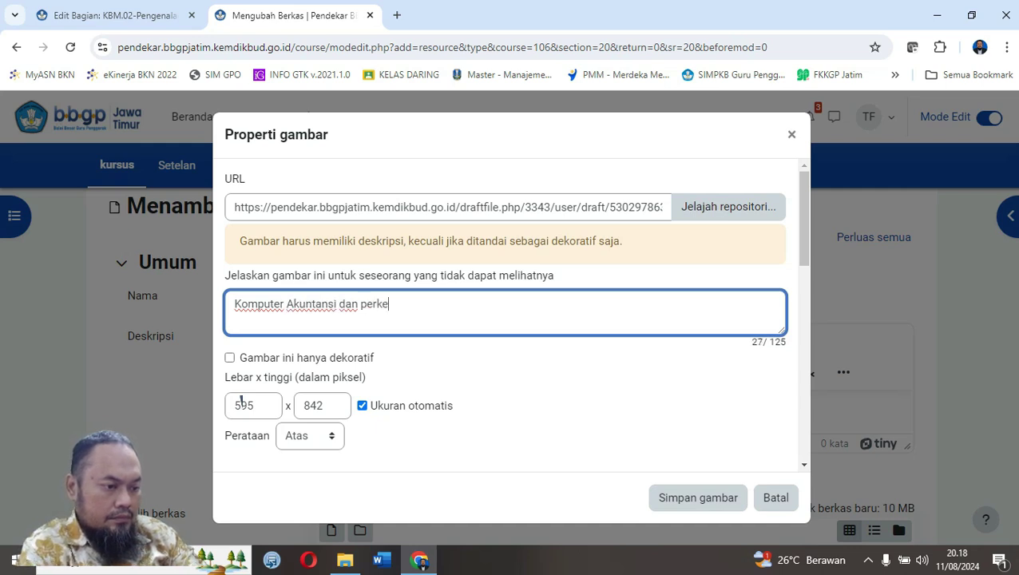
{"action": "type", "text": "mbangannya"}
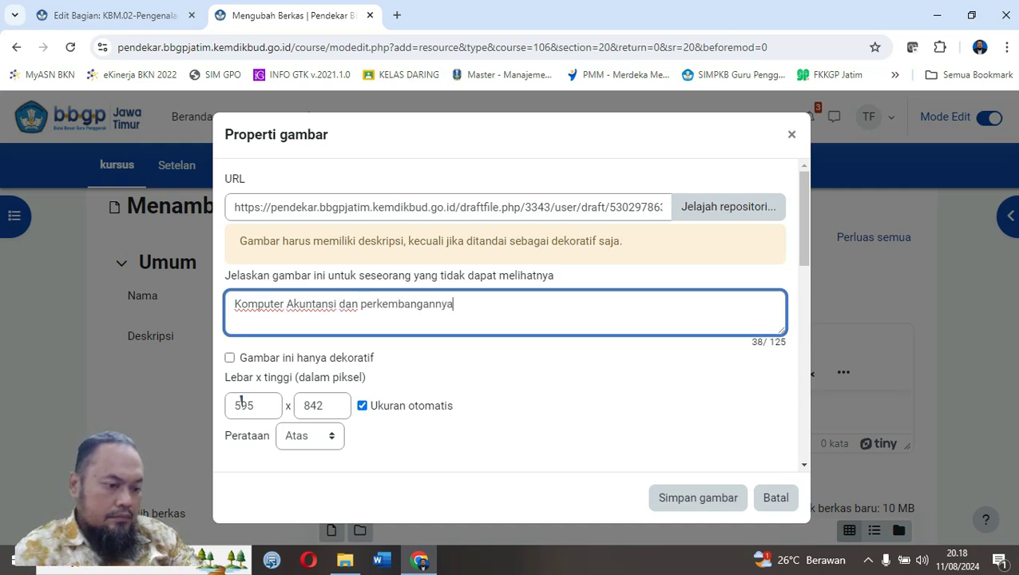
{"action": "left_click", "coordinate": [706, 493]}
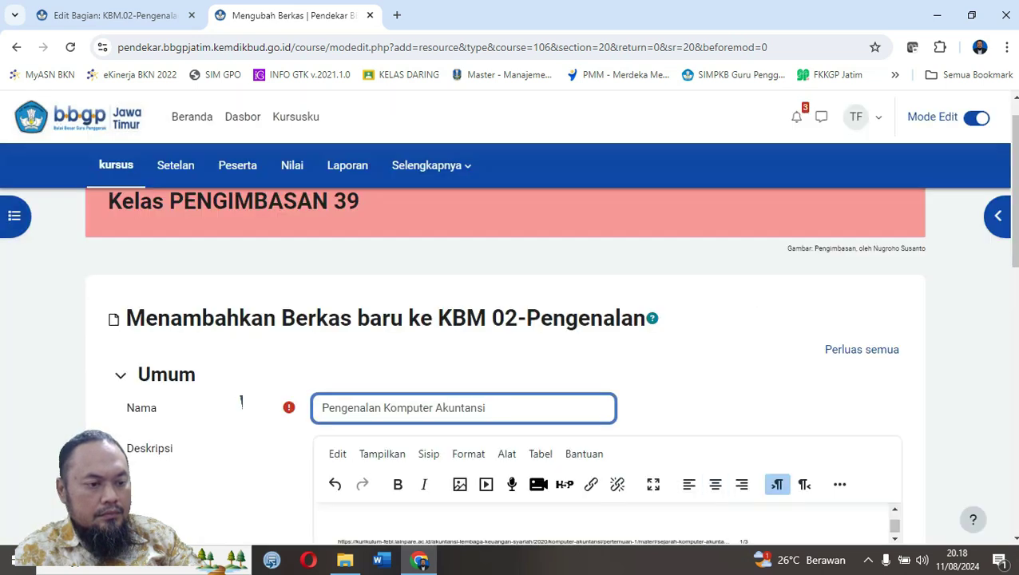
Try to save the Pengenalan Komputer Akuntansi file resource with only its name and description filled in.
{"action": "scroll", "coordinate": [702, 447], "scroll_direction": "down", "scroll_amount": 2}
{"action": "scroll", "coordinate": [241, 402], "scroll_direction": "down", "scroll_amount": 1}
{"action": "scroll", "coordinate": [241, 402], "scroll_direction": "down", "scroll_amount": 2}
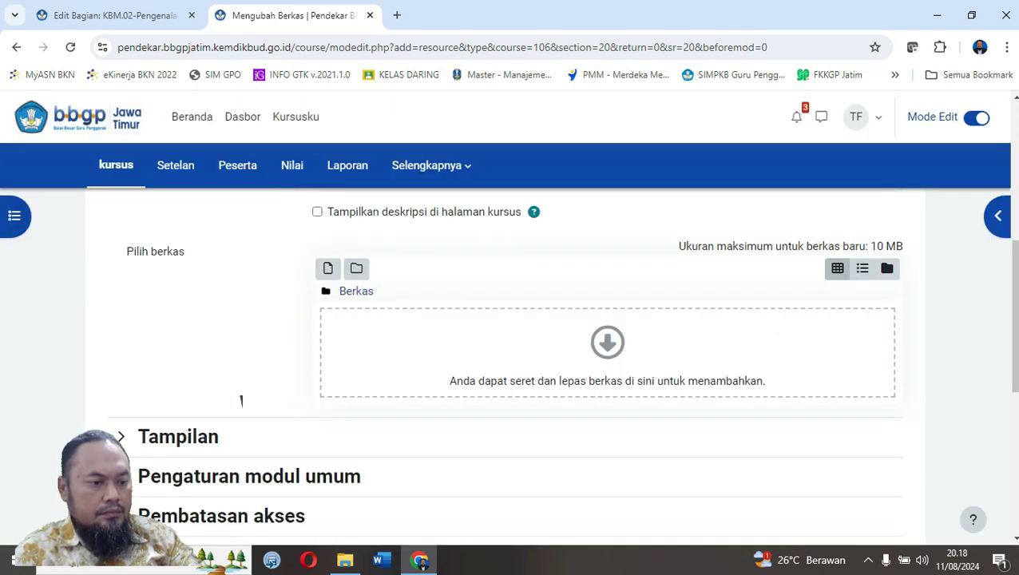
{"action": "scroll", "coordinate": [241, 401], "scroll_direction": "down", "scroll_amount": 4}
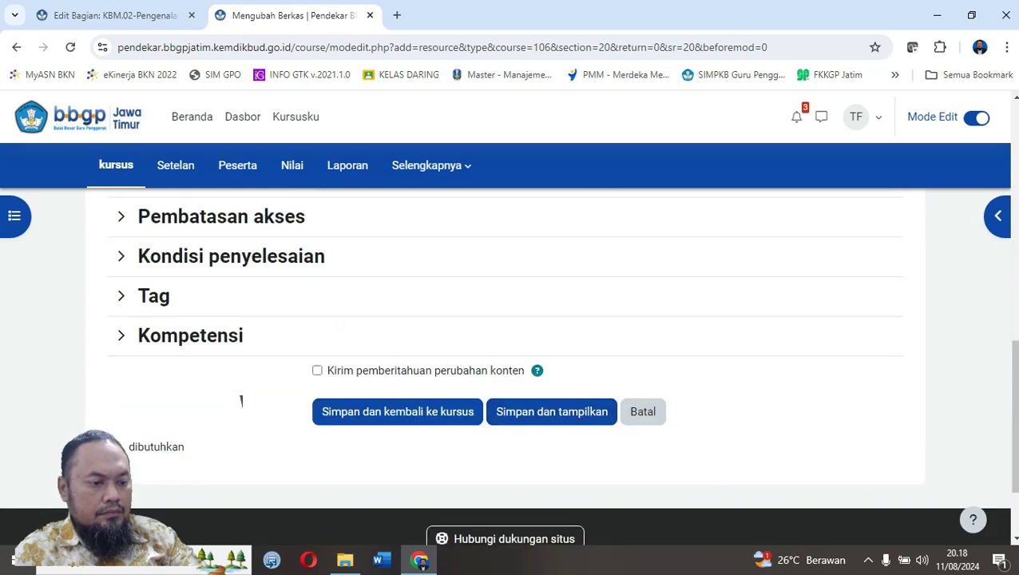
{"action": "left_click", "coordinate": [551, 412]}
{"action": "scroll", "coordinate": [551, 412], "scroll_direction": "down", "scroll_amount": 3}
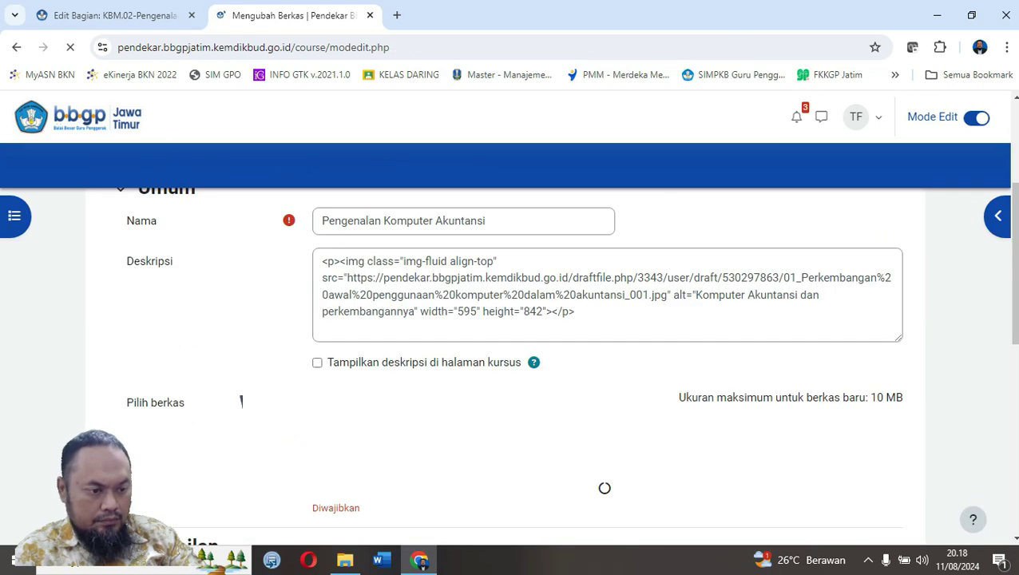
{"action": "scroll", "coordinate": [241, 401], "scroll_direction": "down", "scroll_amount": 6}
{"action": "left_click", "coordinate": [397, 374]}
{"action": "scroll", "coordinate": [241, 399], "scroll_direction": "down", "scroll_amount": 3}
{"action": "scroll", "coordinate": [241, 401], "scroll_direction": "down", "scroll_amount": 1}
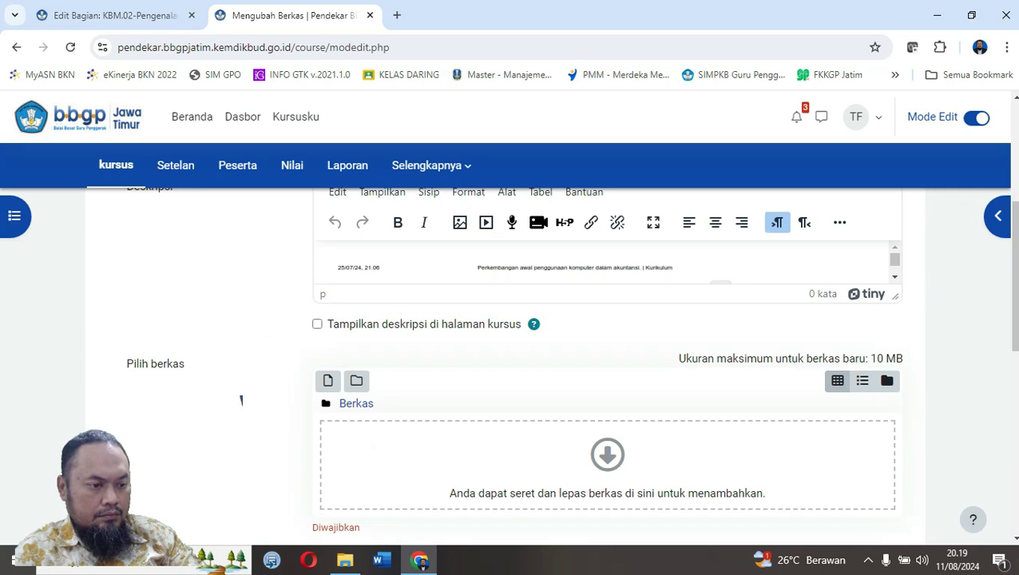
Upload the PDF "02_Melampaui era komputer besar hingga aplikasi desktop dan cloud saat ini" as the resource's required file.
{"action": "scroll", "coordinate": [241, 400], "scroll_direction": "up", "scroll_amount": 3}
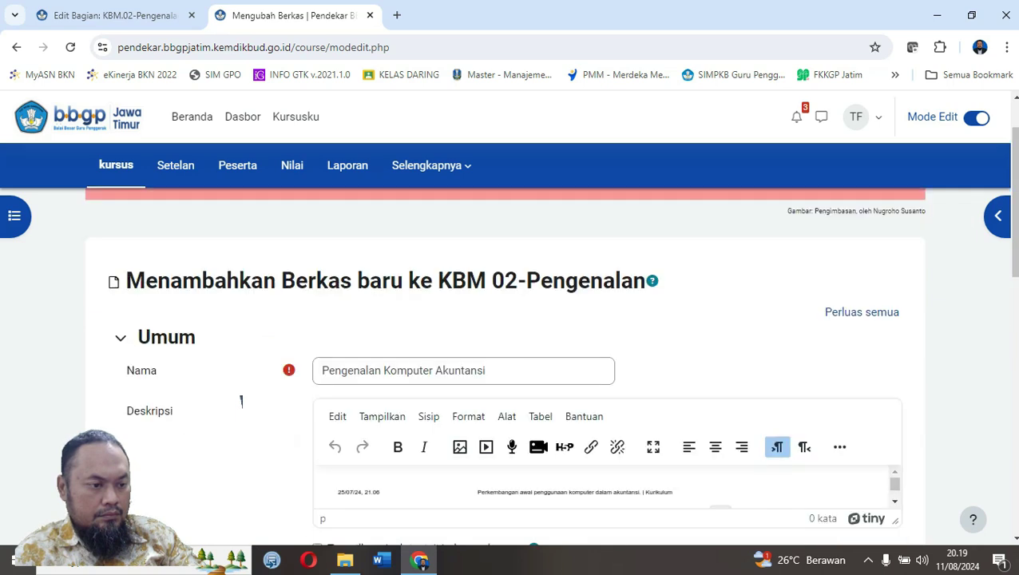
{"action": "left_click", "coordinate": [487, 370]}
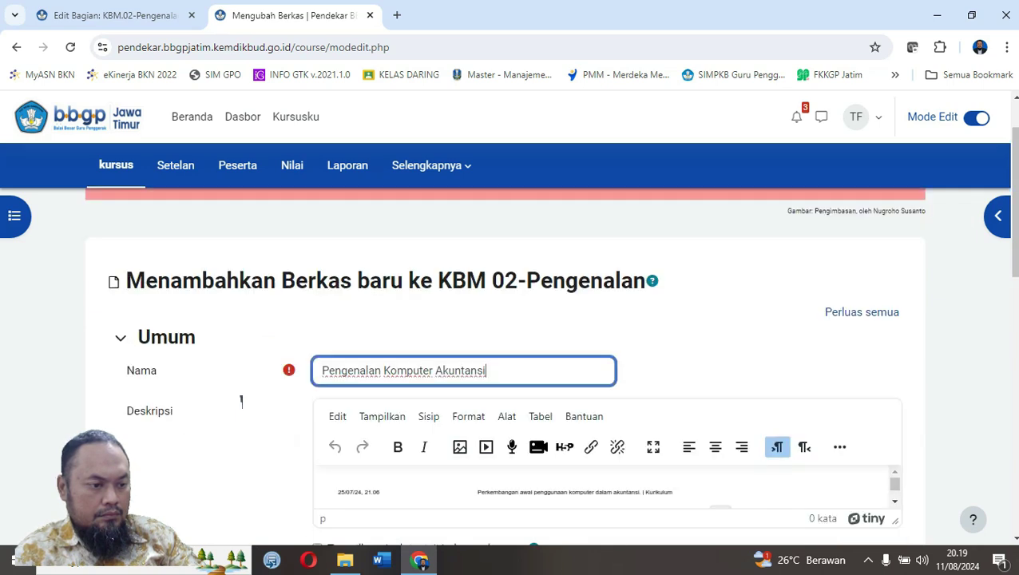
{"action": "scroll", "coordinate": [241, 400], "scroll_direction": "down", "scroll_amount": 5}
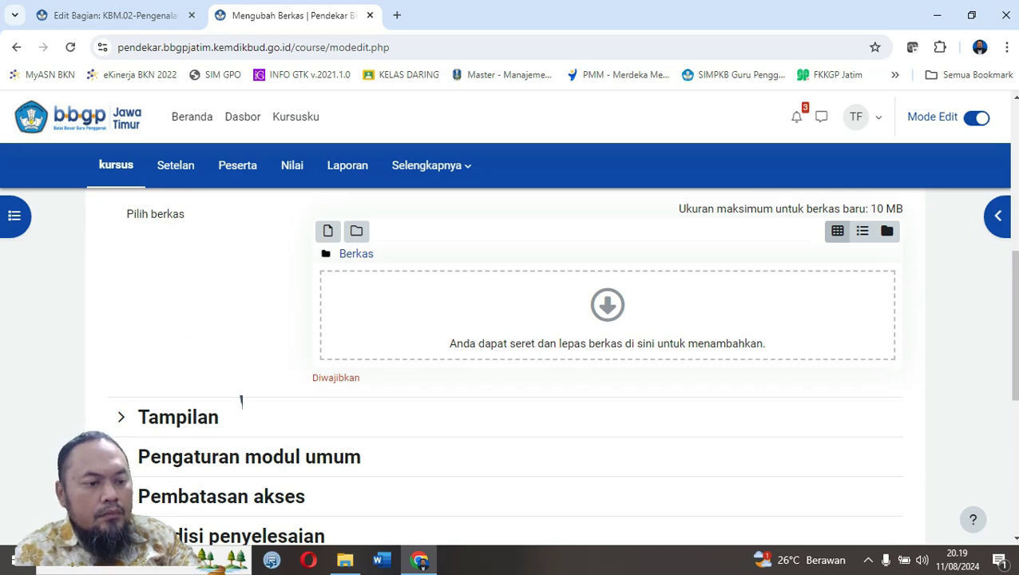
{"action": "scroll", "coordinate": [241, 401], "scroll_direction": "up", "scroll_amount": 1}
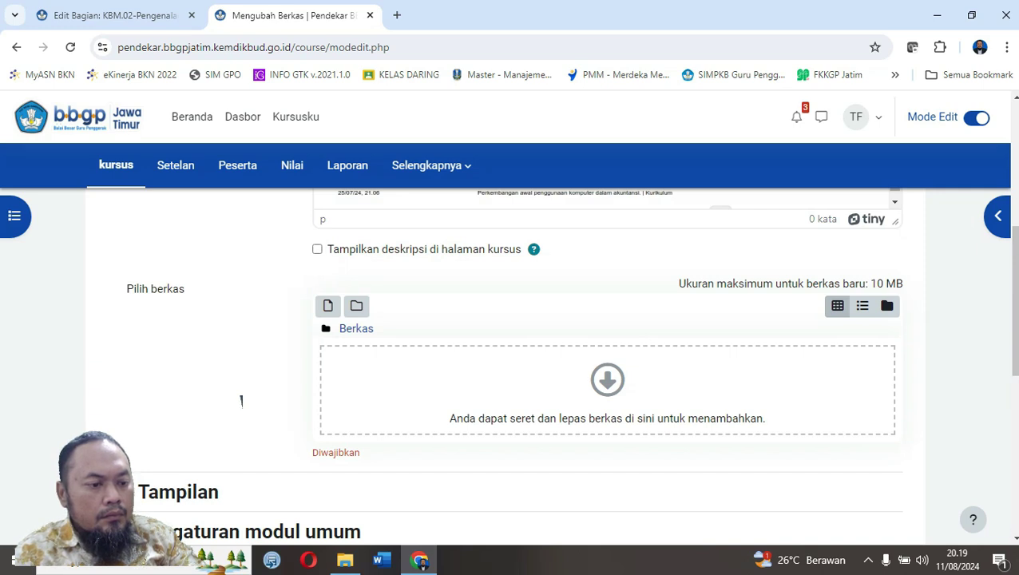
{"action": "scroll", "coordinate": [241, 401], "scroll_direction": "up", "scroll_amount": 2}
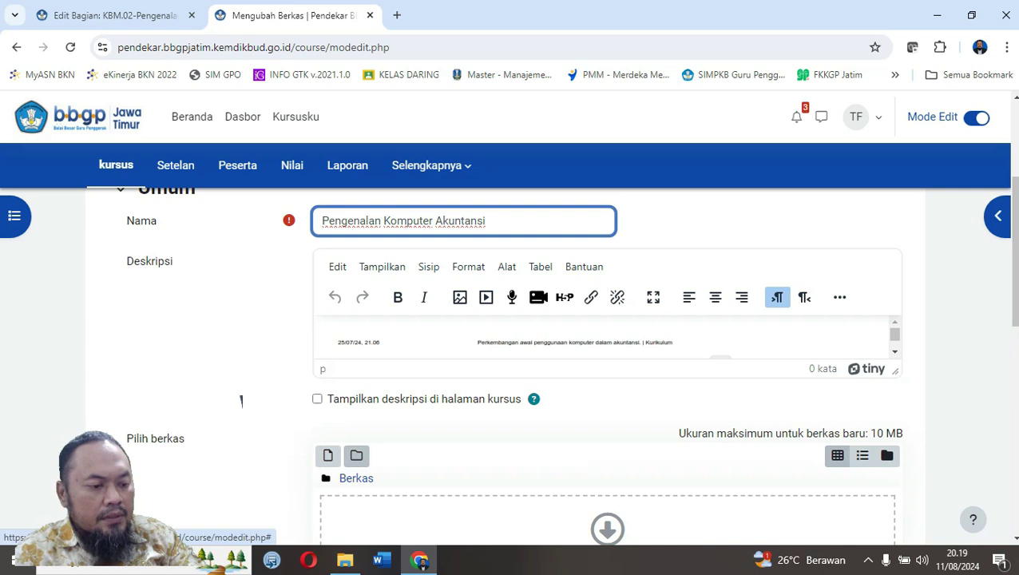
{"action": "left_click", "coordinate": [327, 455]}
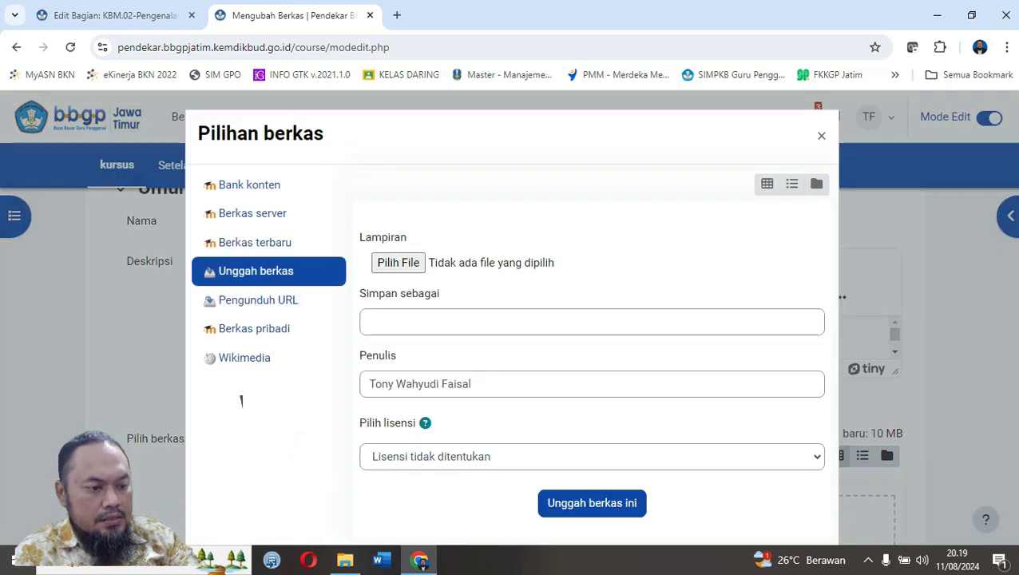
{"action": "left_click", "coordinate": [398, 263]}
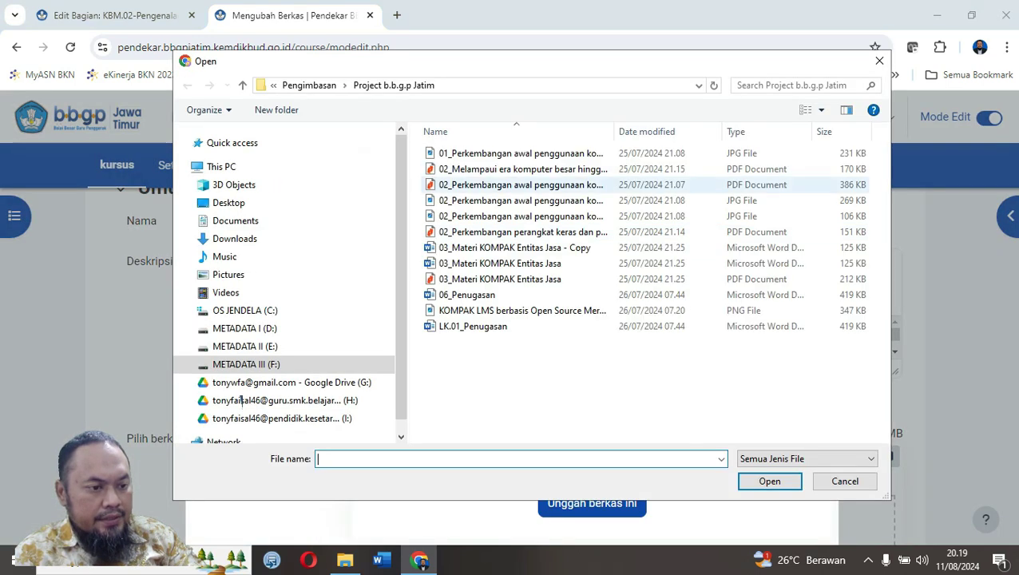
{"action": "left_click", "coordinate": [515, 168]}
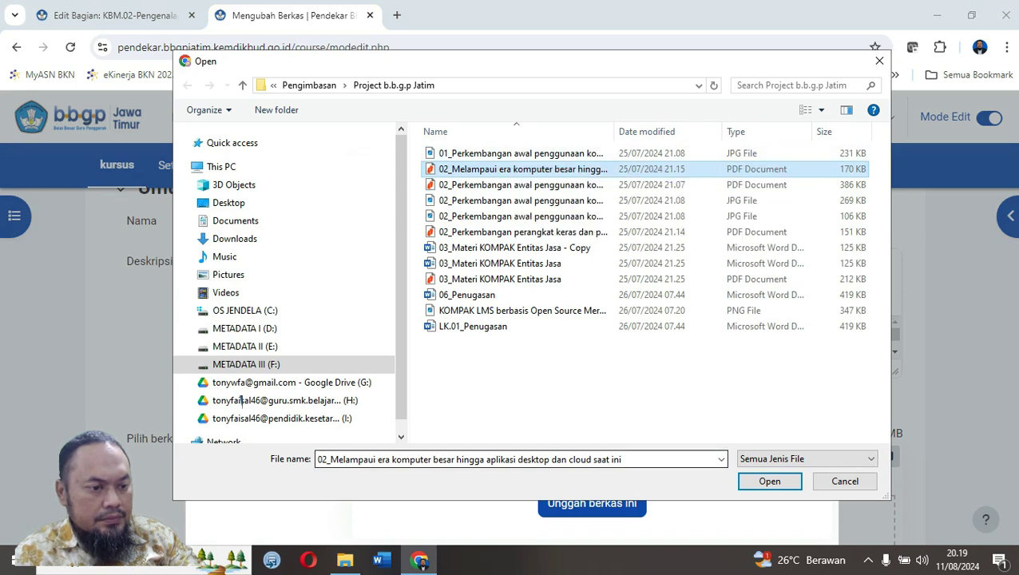
{"action": "key", "text": "Return"}
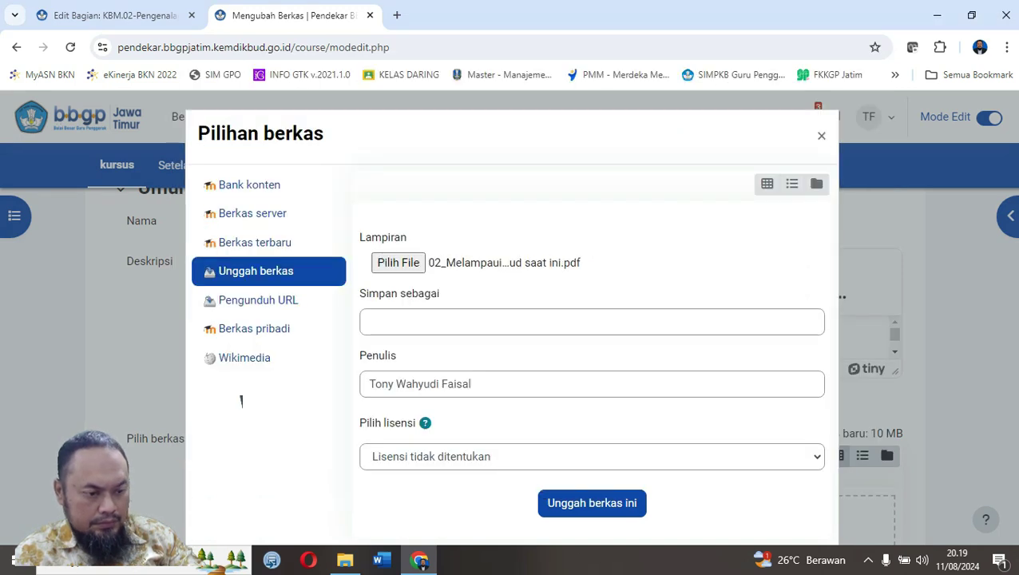
{"action": "left_click", "coordinate": [592, 503]}
Save the Pengenalan Komputer Akuntansi file resource and return to the KBM 02-Pengenalan page of the course.
{"action": "scroll", "coordinate": [241, 399], "scroll_direction": "down", "scroll_amount": 8}
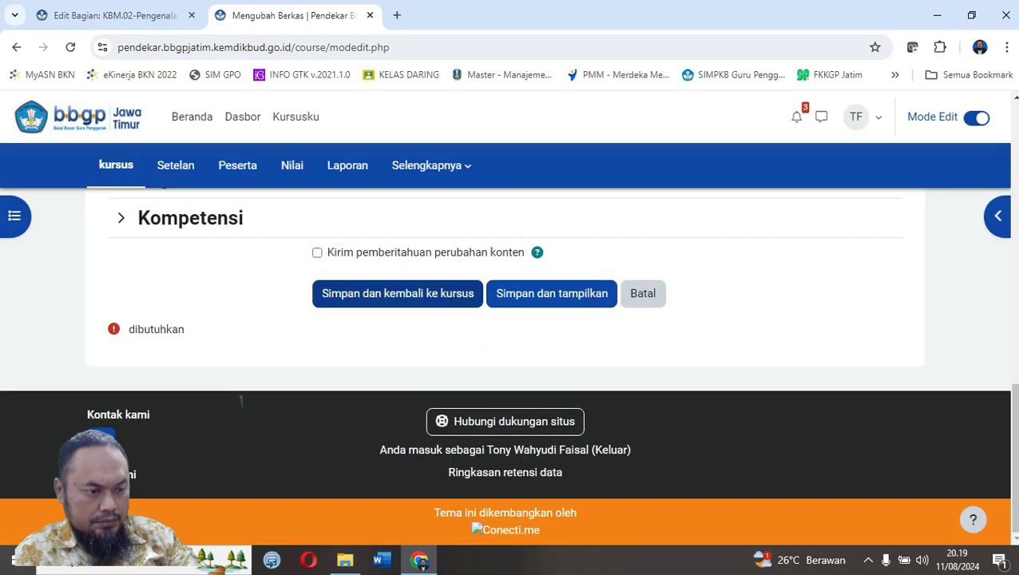
{"action": "left_click", "coordinate": [397, 294]}
{"action": "scroll", "coordinate": [398, 368], "scroll_direction": "down", "scroll_amount": 1}
{"action": "scroll", "coordinate": [241, 400], "scroll_direction": "down", "scroll_amount": 3}
{"action": "scroll", "coordinate": [241, 400], "scroll_direction": "up", "scroll_amount": 2}
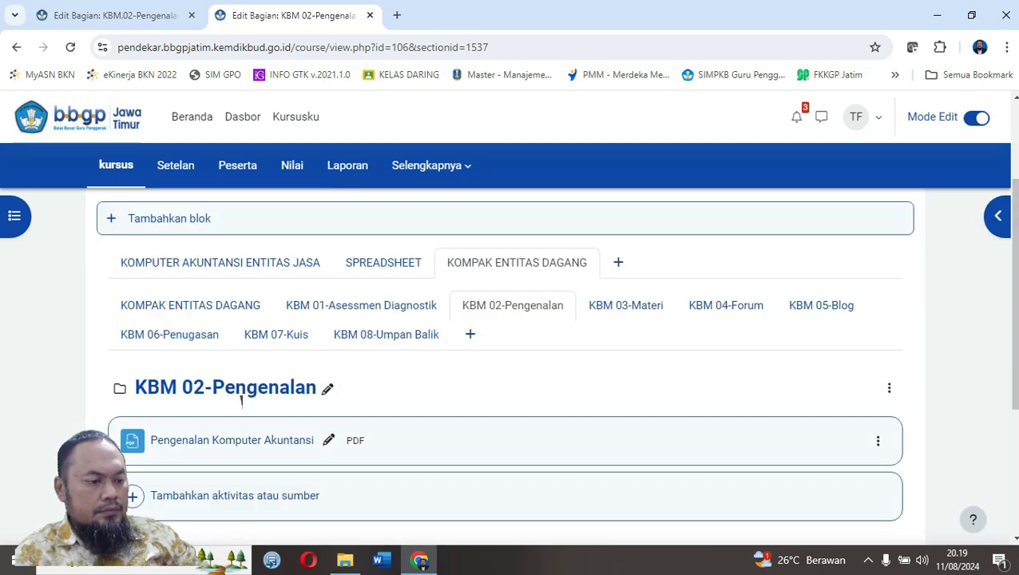
Open the Pengenalan Komputer Akuntansi PDF, look through it to the end, close it, and look over the other course's KBM.02-Pengenalan page.
{"action": "left_click", "coordinate": [232, 440]}
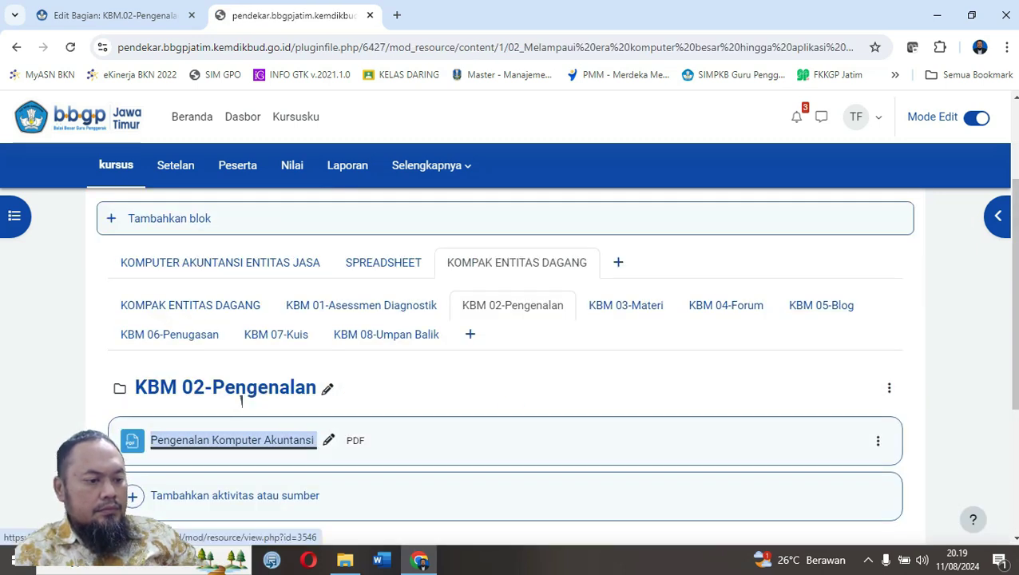
{"action": "scroll", "coordinate": [241, 401], "scroll_direction": "down", "scroll_amount": 12}
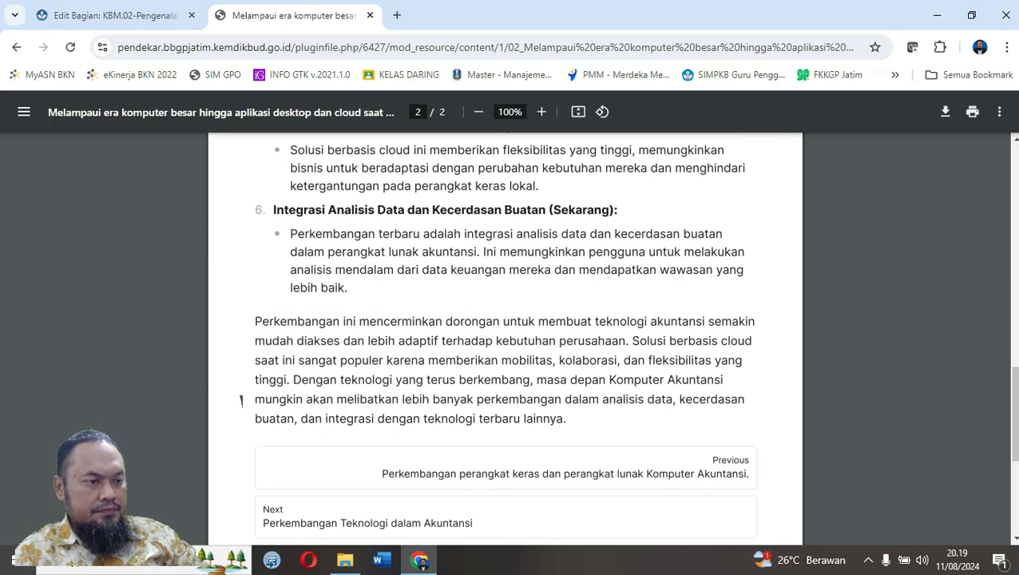
{"action": "left_click", "coordinate": [369, 15]}
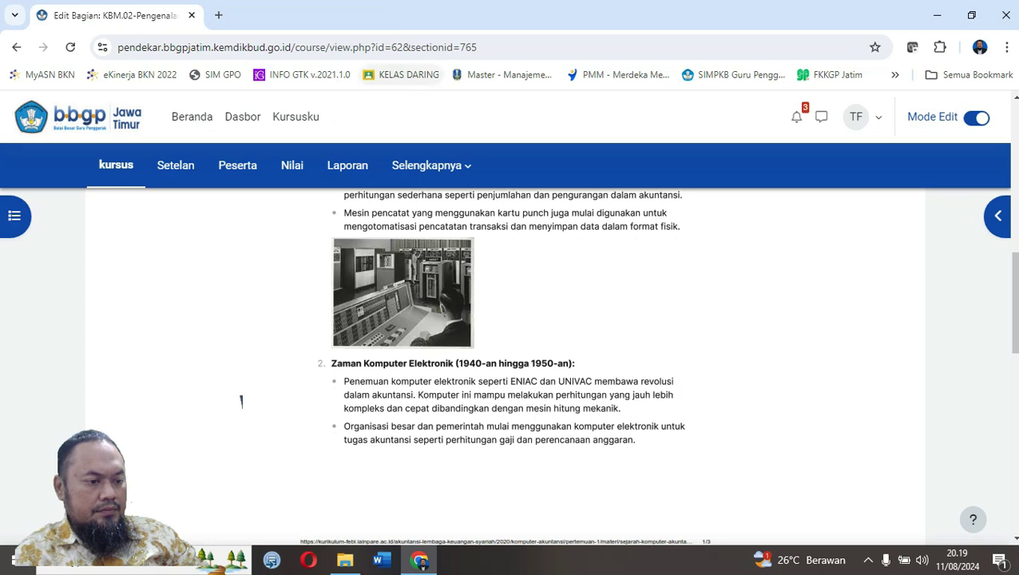
{"action": "scroll", "coordinate": [242, 401], "scroll_direction": "down", "scroll_amount": 10}
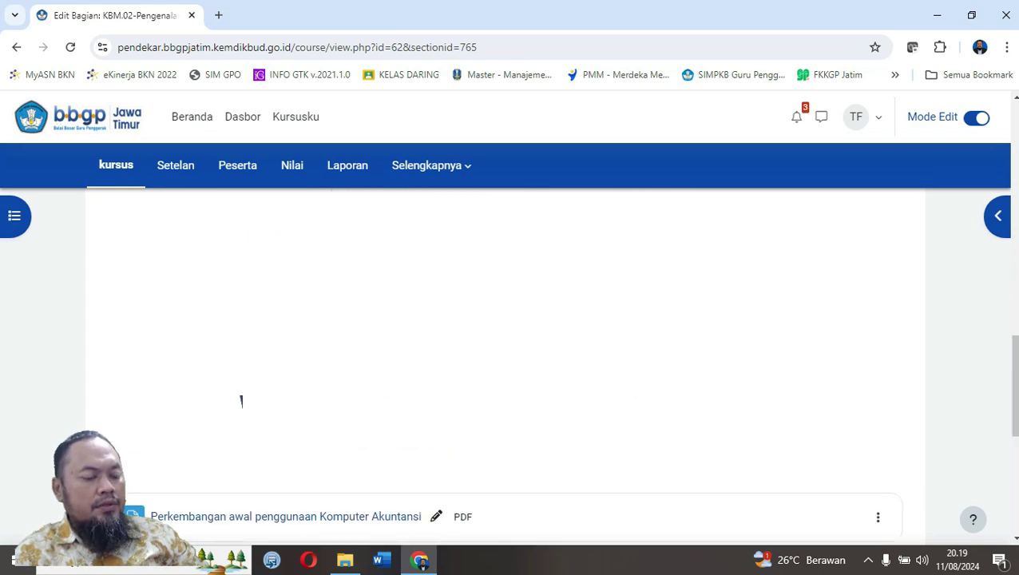
Review the embedded PDF in the KBM.02 section and open the "Perkembangan awal penggunaan Komputer Akuntansi" file, returning to the course page.
{"action": "scroll", "coordinate": [241, 401], "scroll_direction": "up", "scroll_amount": 5}
{"action": "scroll", "coordinate": [241, 401], "scroll_direction": "up", "scroll_amount": 2}
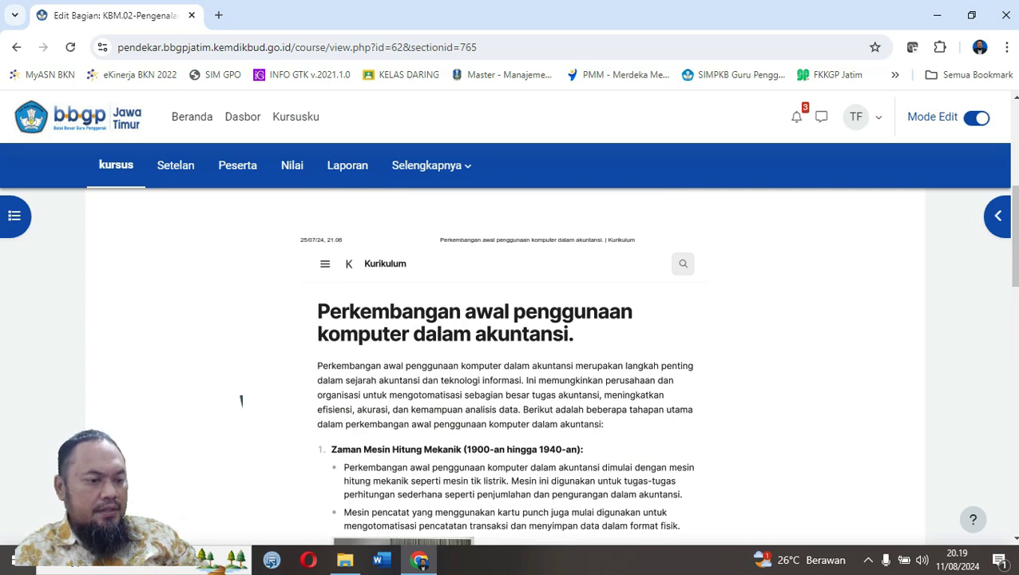
{"action": "scroll", "coordinate": [241, 401], "scroll_direction": "down", "scroll_amount": 7}
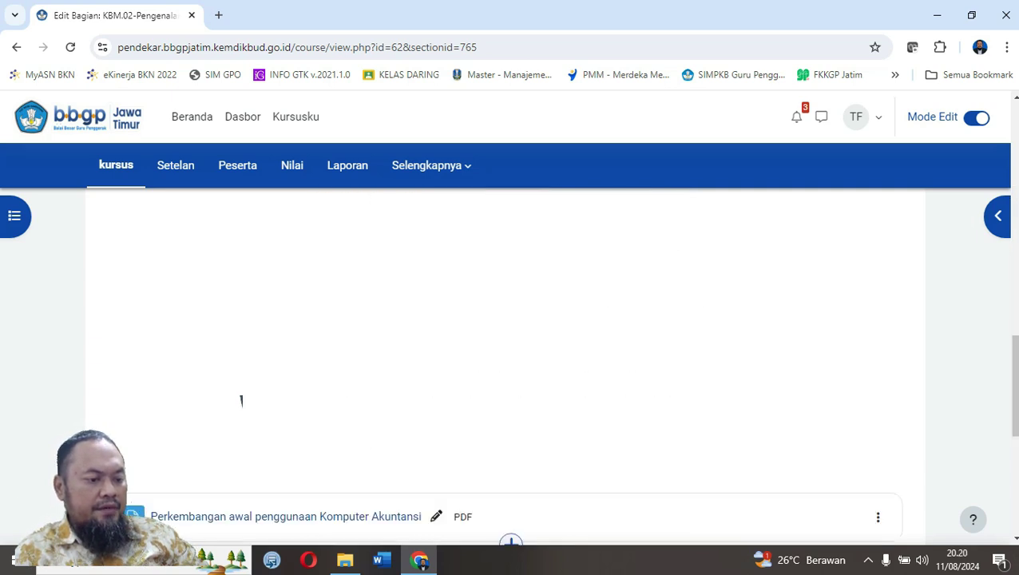
{"action": "left_click", "coordinate": [286, 516]}
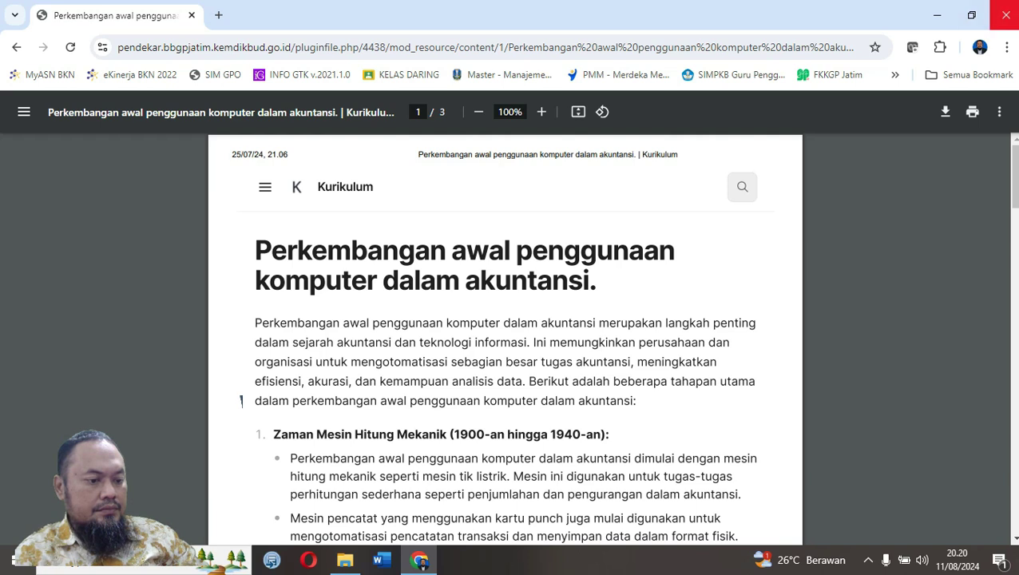
{"action": "left_click", "coordinate": [16, 47]}
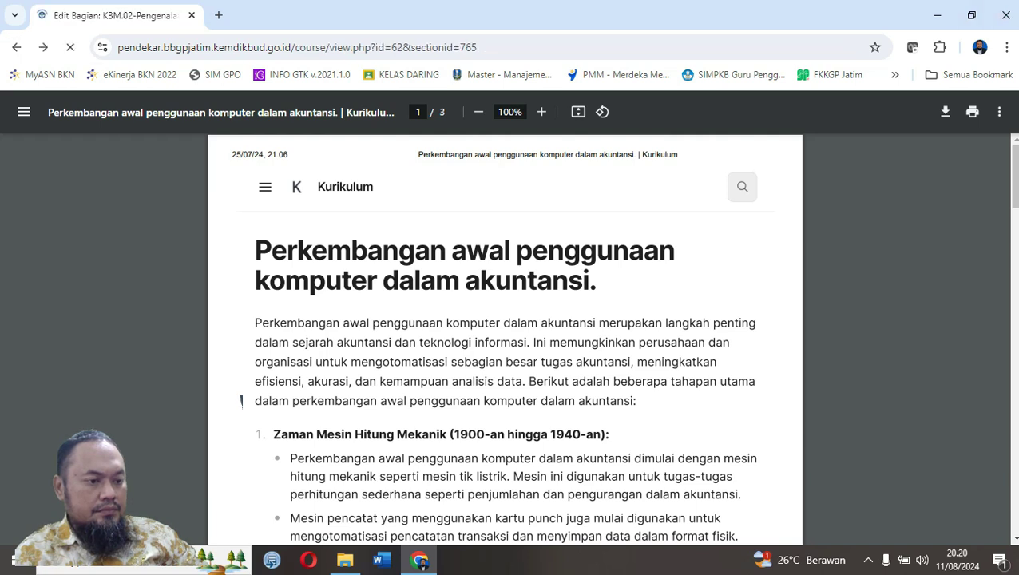
{"action": "scroll", "coordinate": [241, 400], "scroll_direction": "up", "scroll_amount": 3}
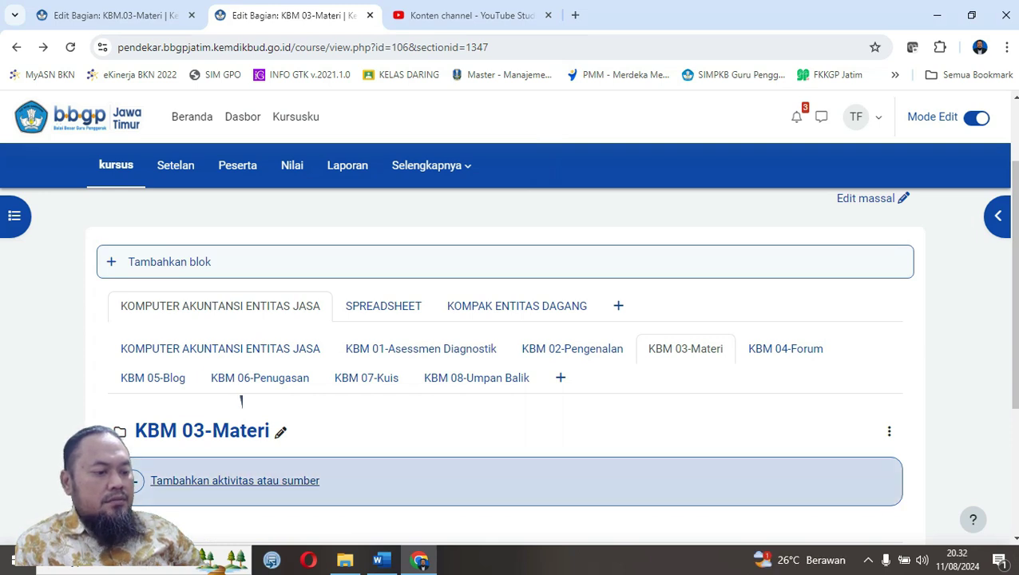
Add a URL resource to the KBM 03-Materi section and name it "Video Pembelajaran 1".
{"action": "left_click", "coordinate": [235, 480]}
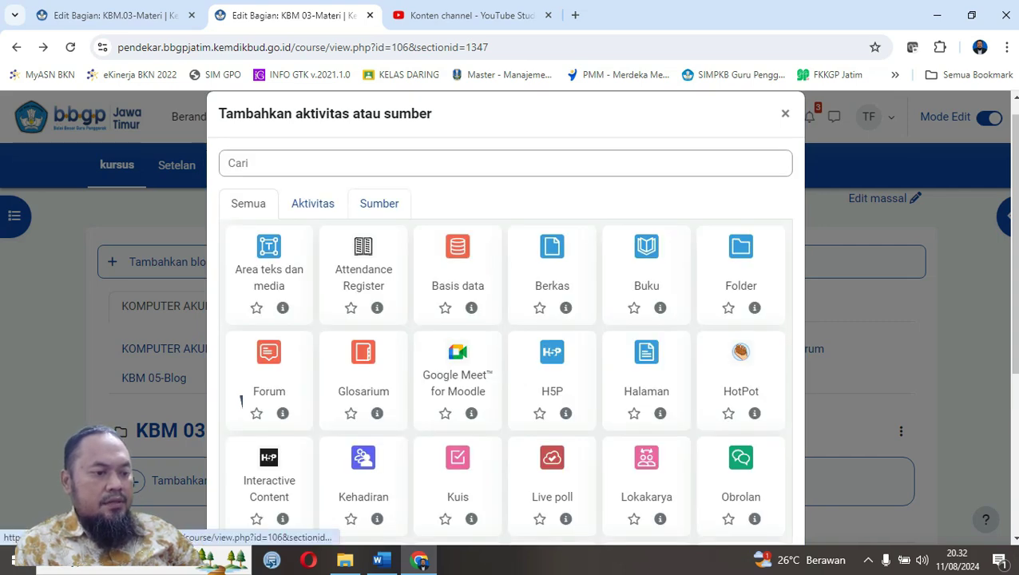
{"action": "left_click", "coordinate": [379, 203]}
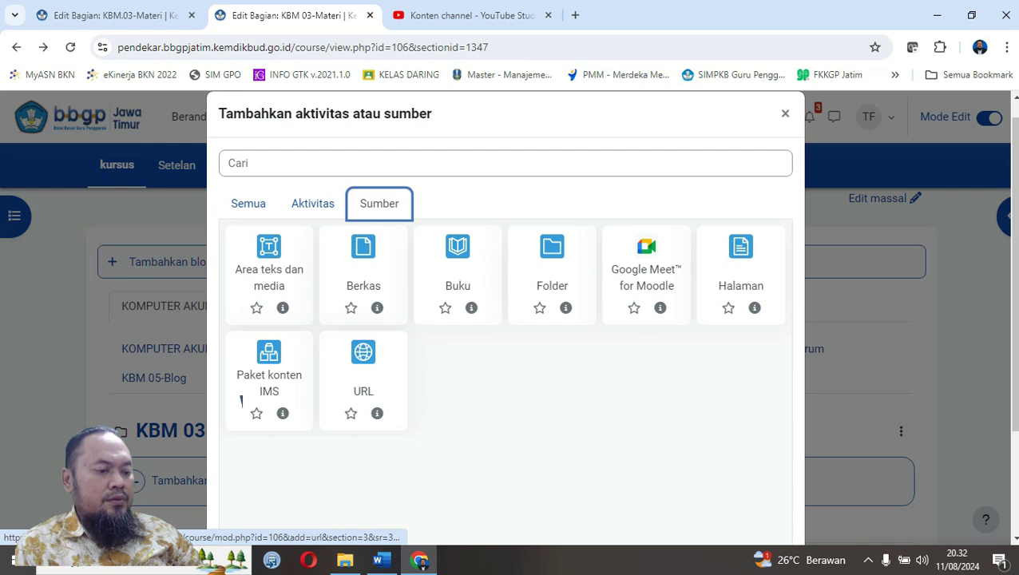
{"action": "left_click", "coordinate": [364, 372]}
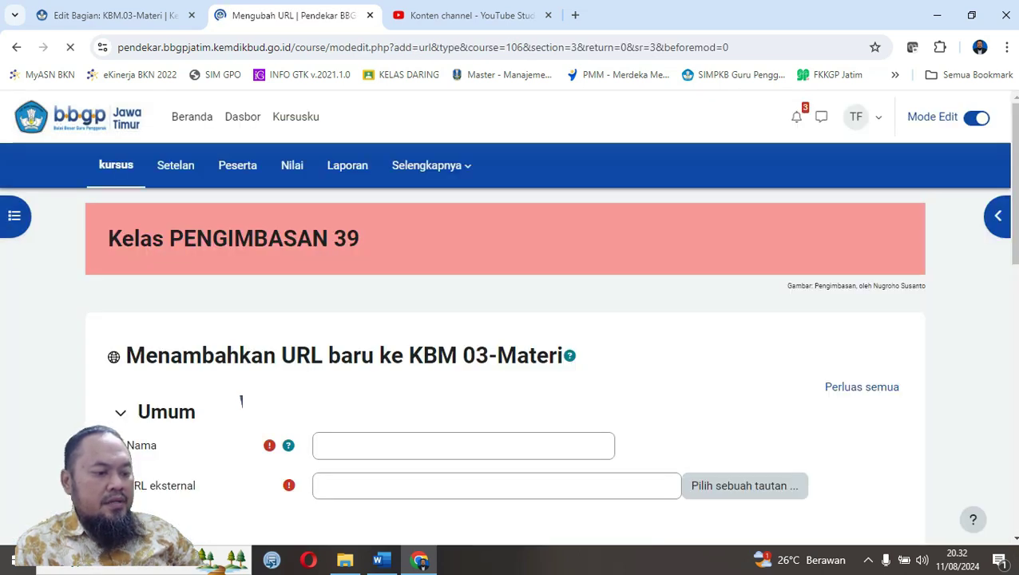
{"action": "type", "text": "Video Pembelajaran "}
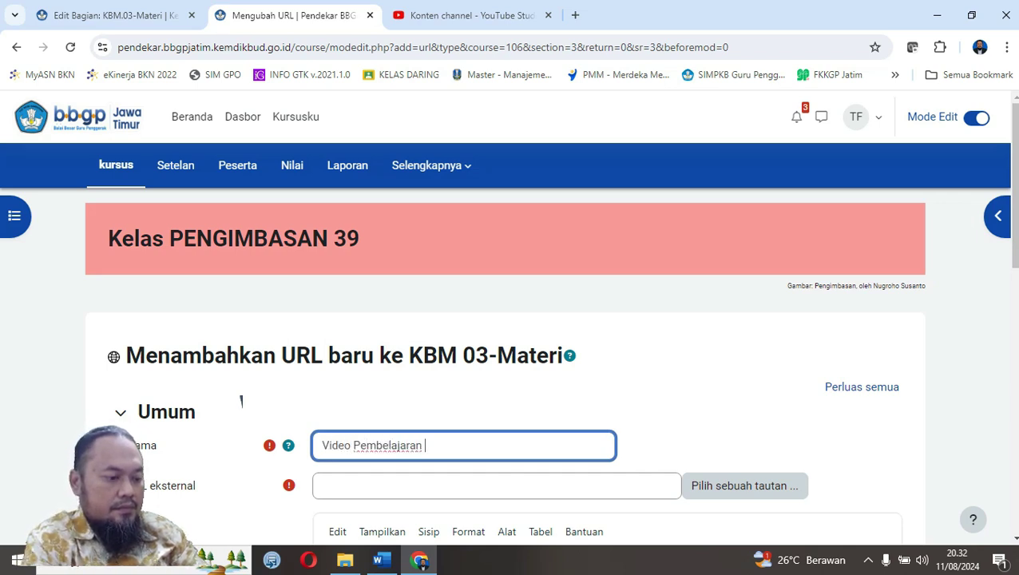
{"action": "type", "text": "1"}
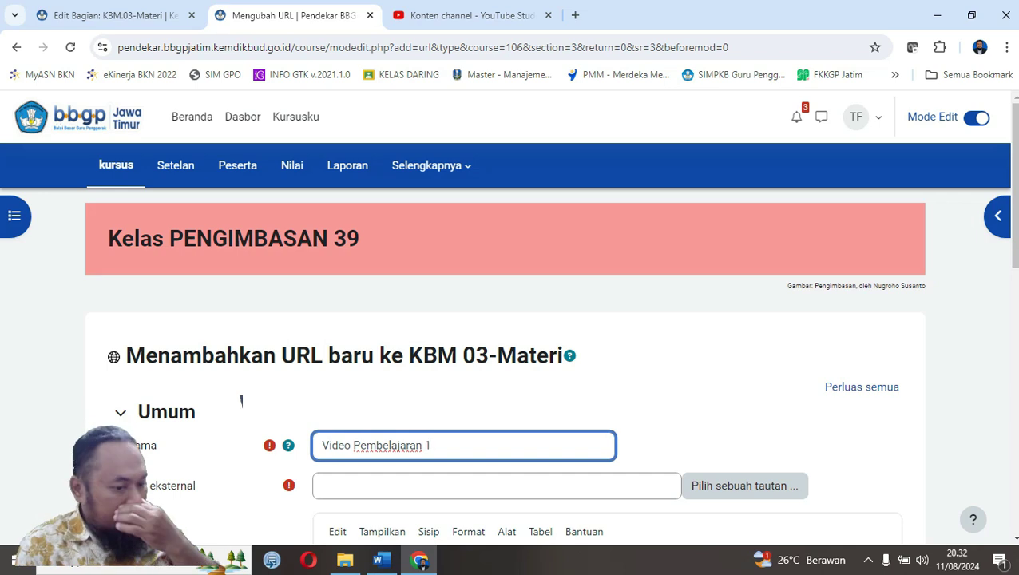
Switch to YouTube Studio and copy the shareable link of the video "Menghapus Aset Lain & Mensetup Aset".
{"action": "scroll", "coordinate": [241, 400], "scroll_direction": "down", "scroll_amount": 2}
{"action": "key", "text": "Tab"}
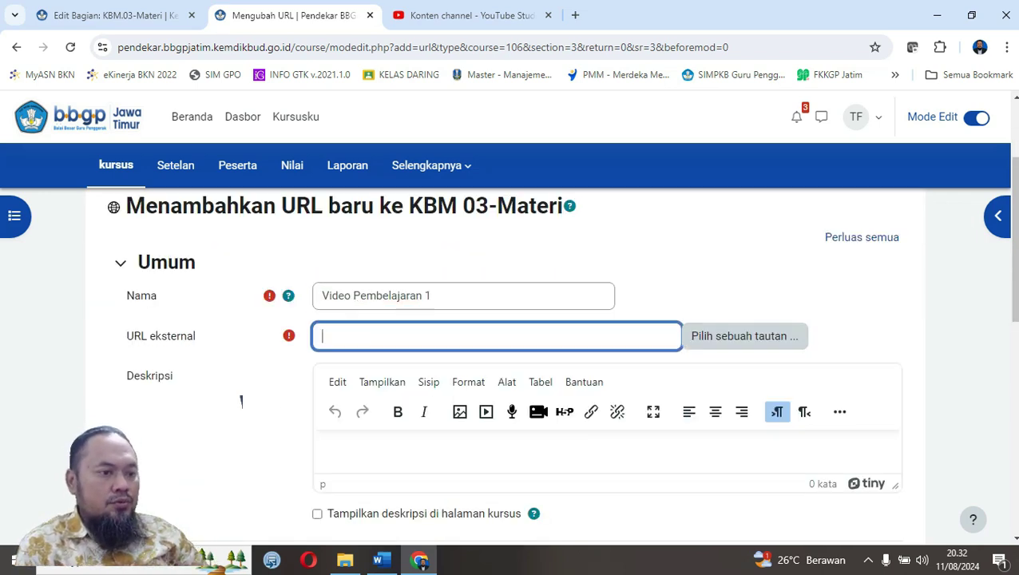
{"action": "key", "text": "ctrl+Tab"}
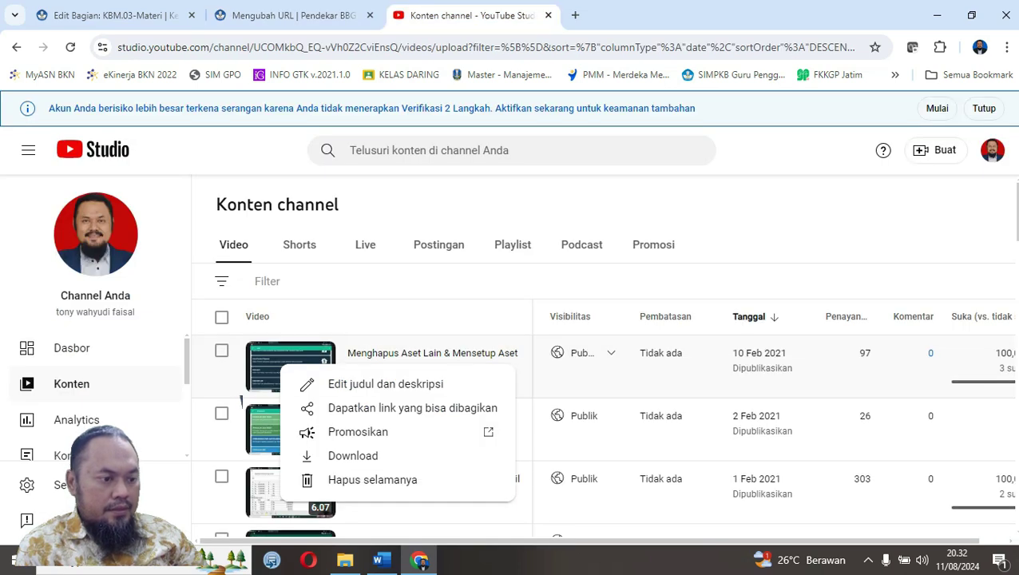
{"action": "key", "text": "Escape"}
{"action": "mouse_move", "coordinate": [391, 379]}
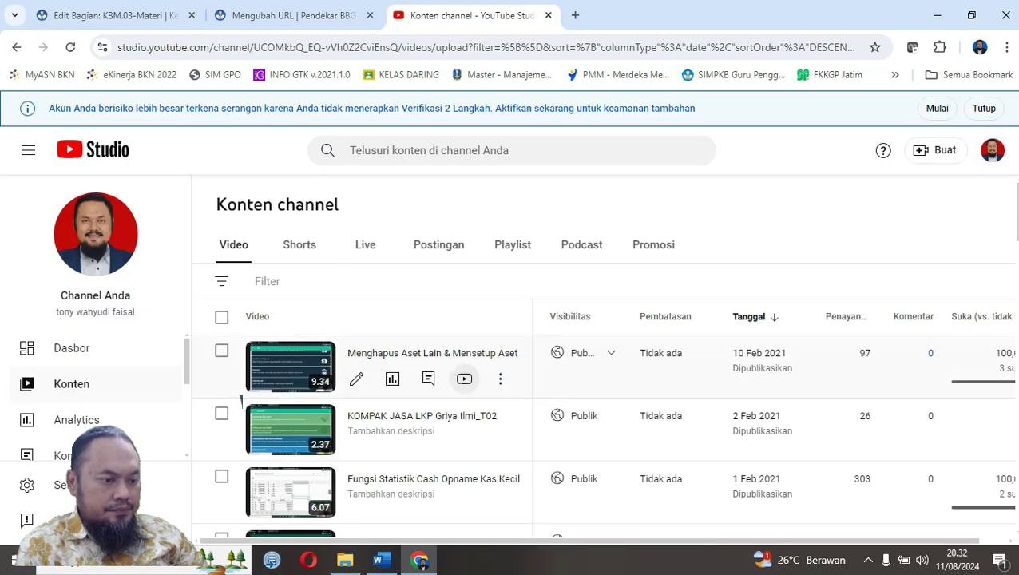
{"action": "left_click", "coordinate": [500, 379]}
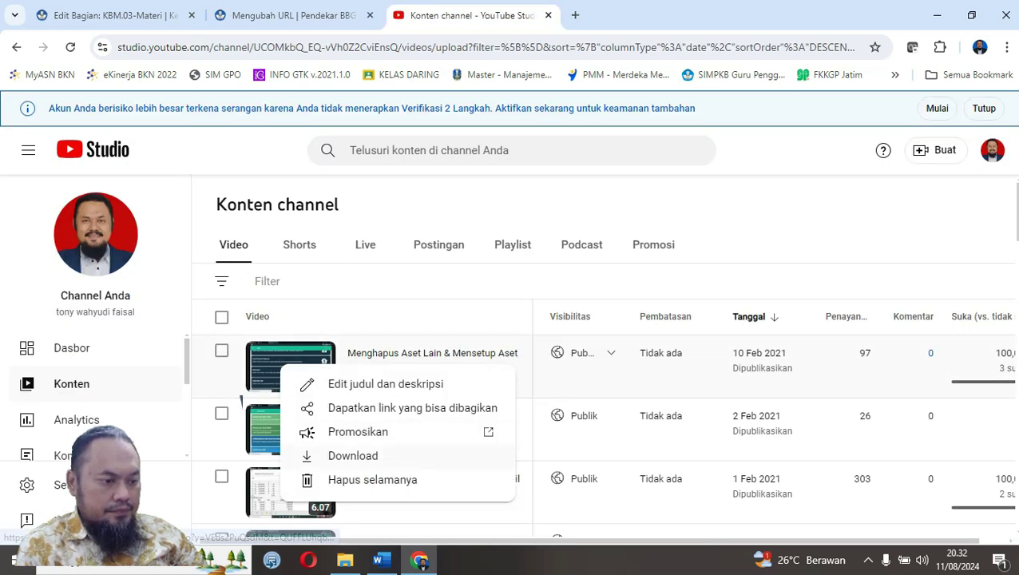
{"action": "left_click", "coordinate": [412, 408]}
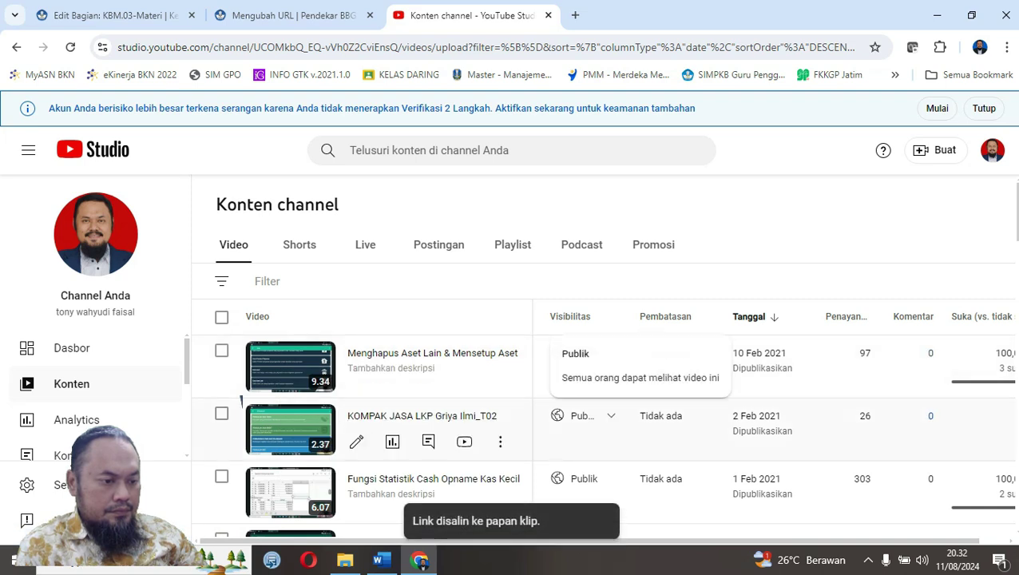
{"action": "key", "text": "ctrl+shift+Tab"}
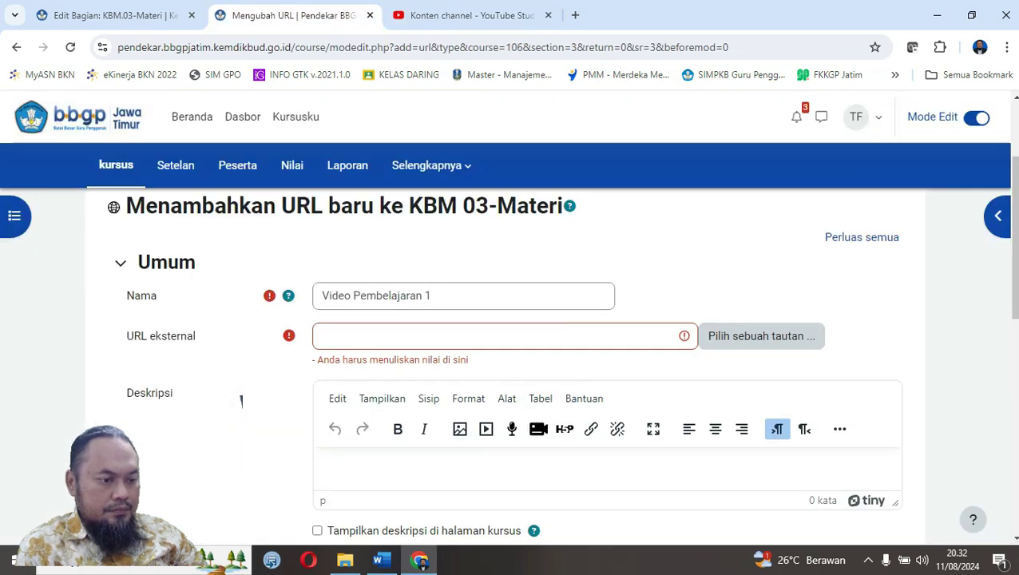
{"action": "key", "text": "Tab"}
{"action": "type", "text": "https://youtu.be/VEds2PuQsdM"}
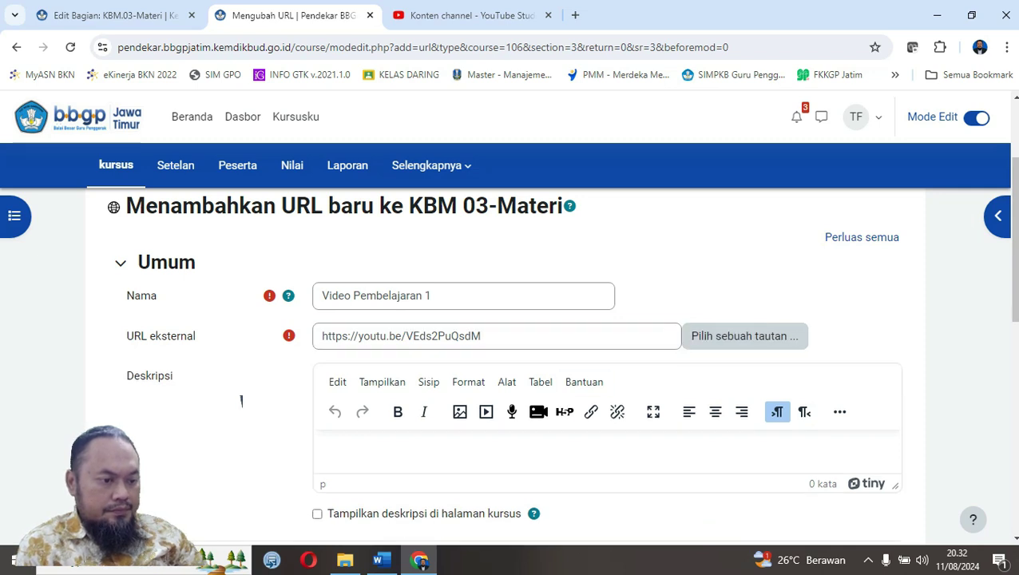
{"action": "scroll", "coordinate": [241, 401], "scroll_direction": "down", "scroll_amount": 2}
{"action": "scroll", "coordinate": [511, 363], "scroll_direction": "down", "scroll_amount": 3}
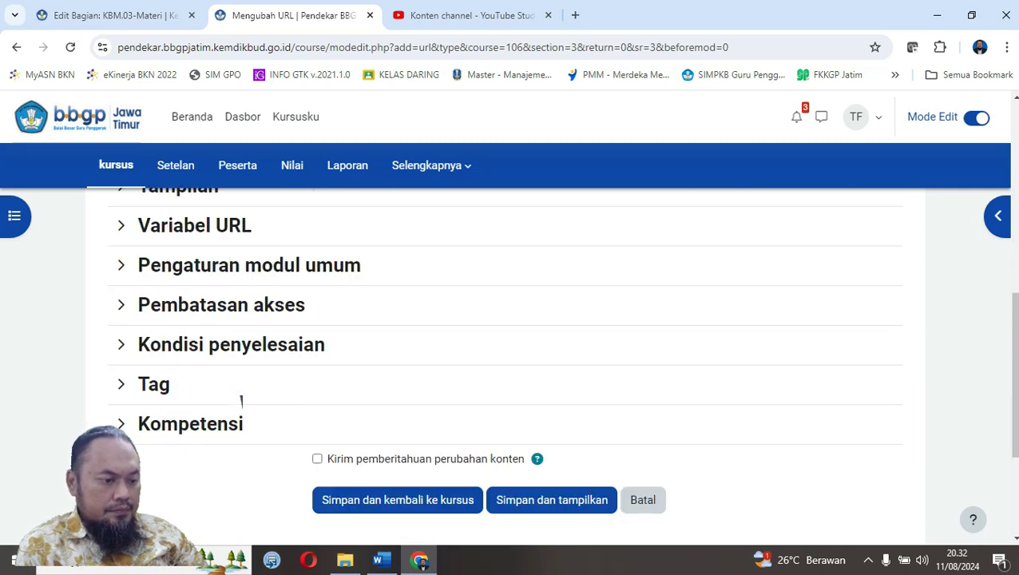
{"action": "left_click", "coordinate": [398, 500]}
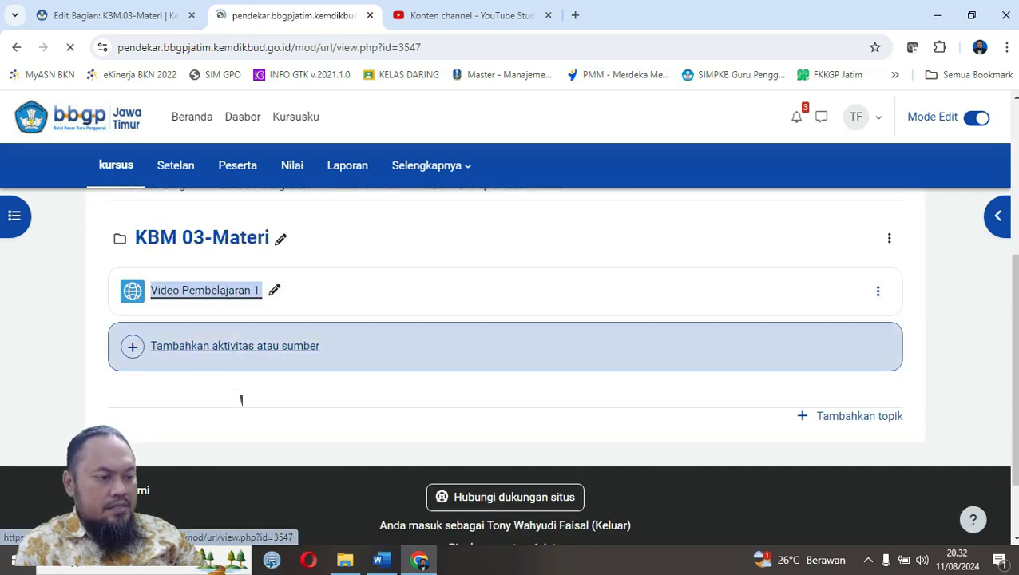
Check that the Video Pembelajaran 1 link opens its YouTube video, and return to the KBM 03-Materi section.
{"action": "scroll", "coordinate": [241, 401], "scroll_direction": "down", "scroll_amount": 2}
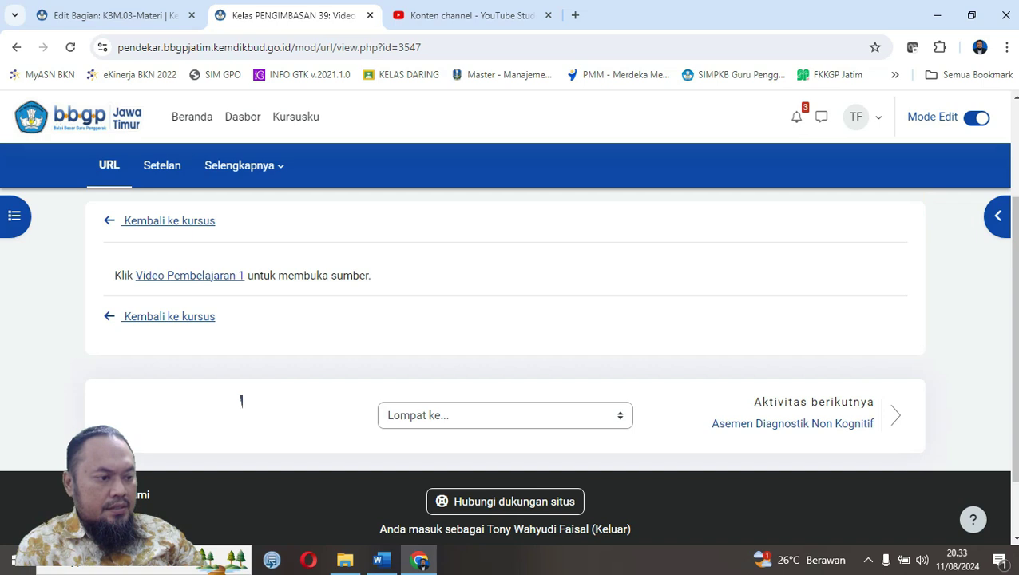
{"action": "left_click", "coordinate": [190, 275]}
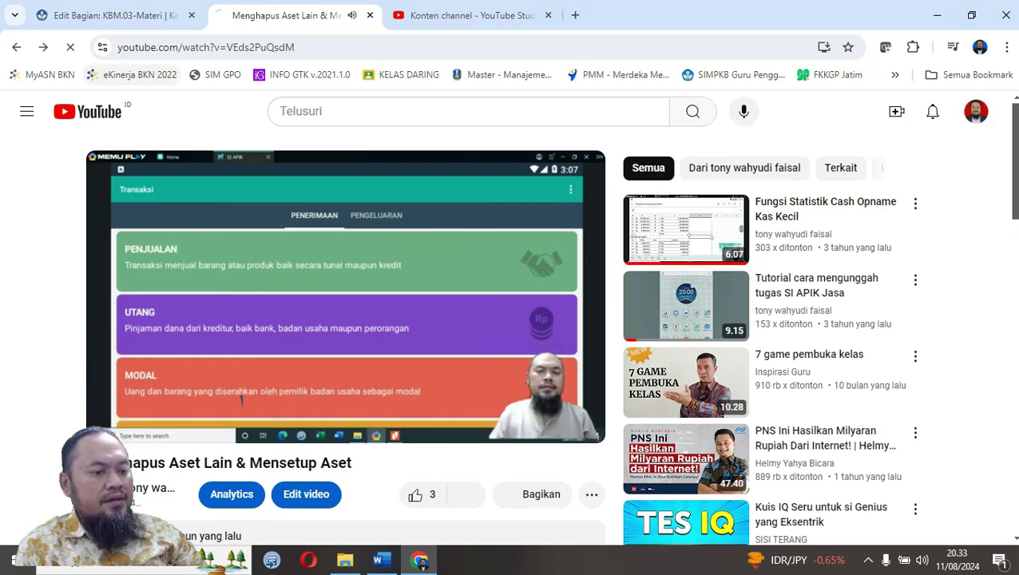
{"action": "key", "text": "alt+Left"}
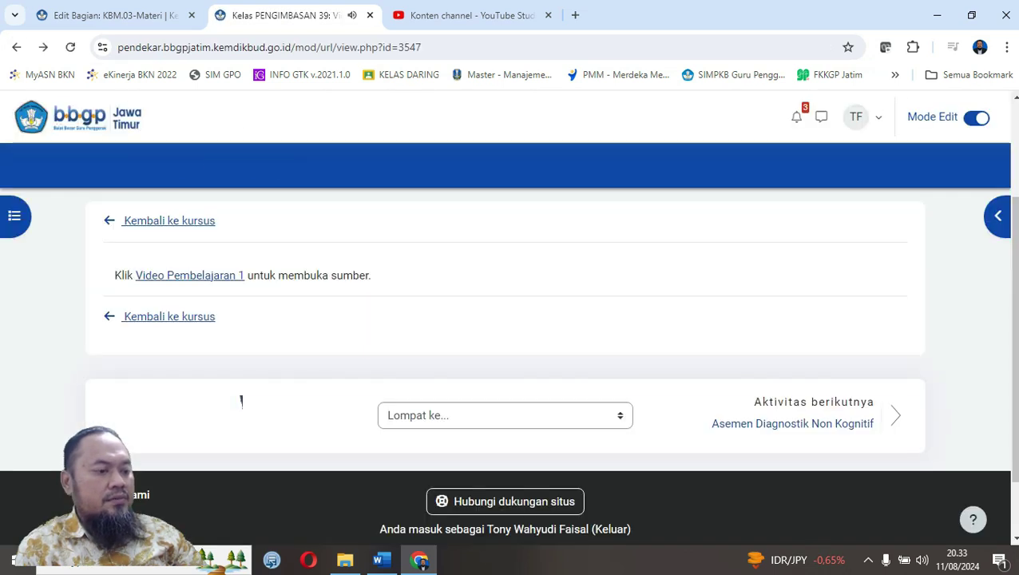
{"action": "key", "text": "alt+Left"}
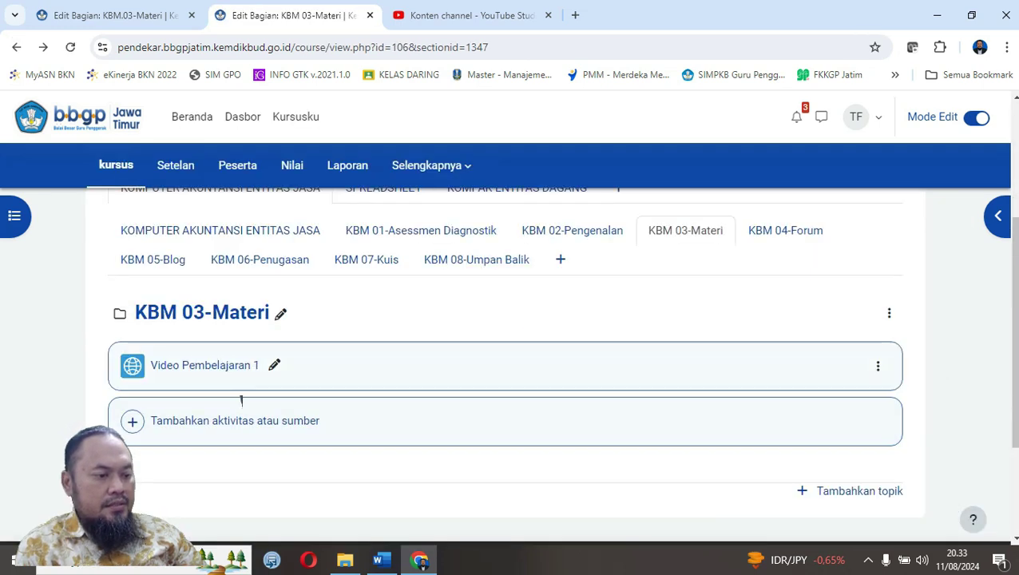
Add a Berkas (file) resource to the KBM 03-Materi section and name it "Materi Ajar".
{"action": "left_click", "coordinate": [242, 401]}
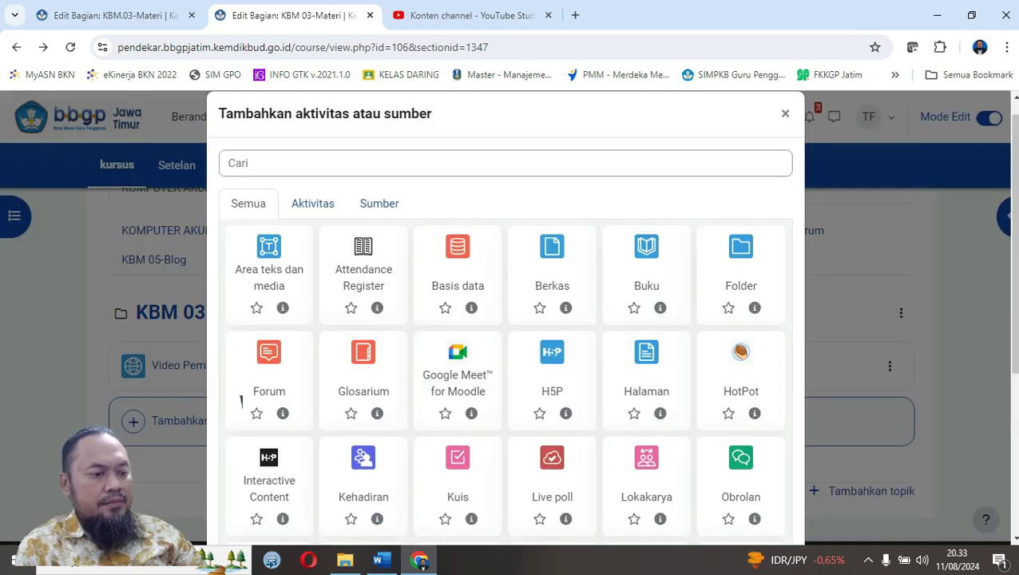
{"action": "left_click", "coordinate": [379, 203]}
{"action": "left_click", "coordinate": [364, 271]}
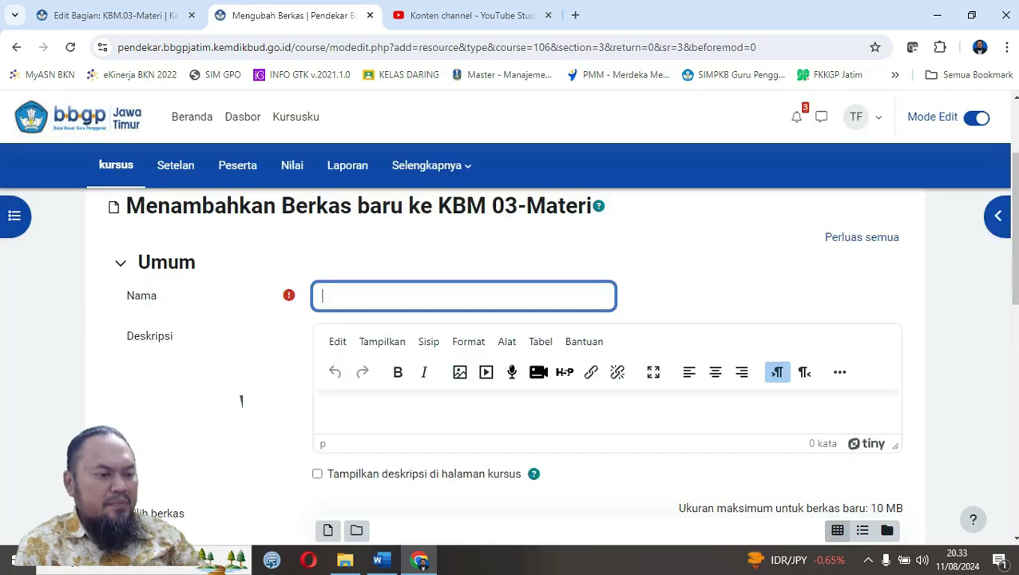
{"action": "type", "text": "Materi"}
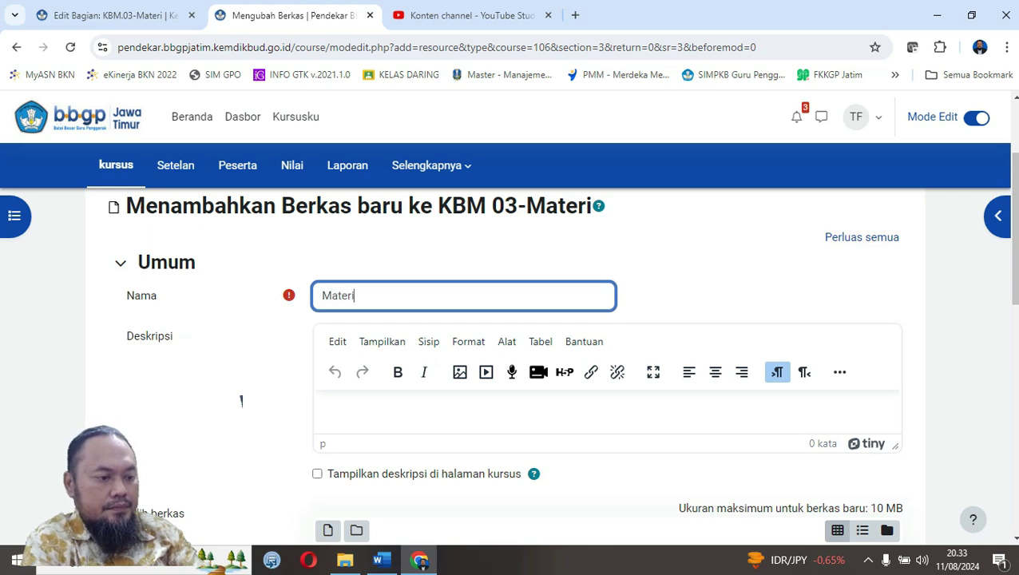
{"action": "type", "text": " Ajar"}
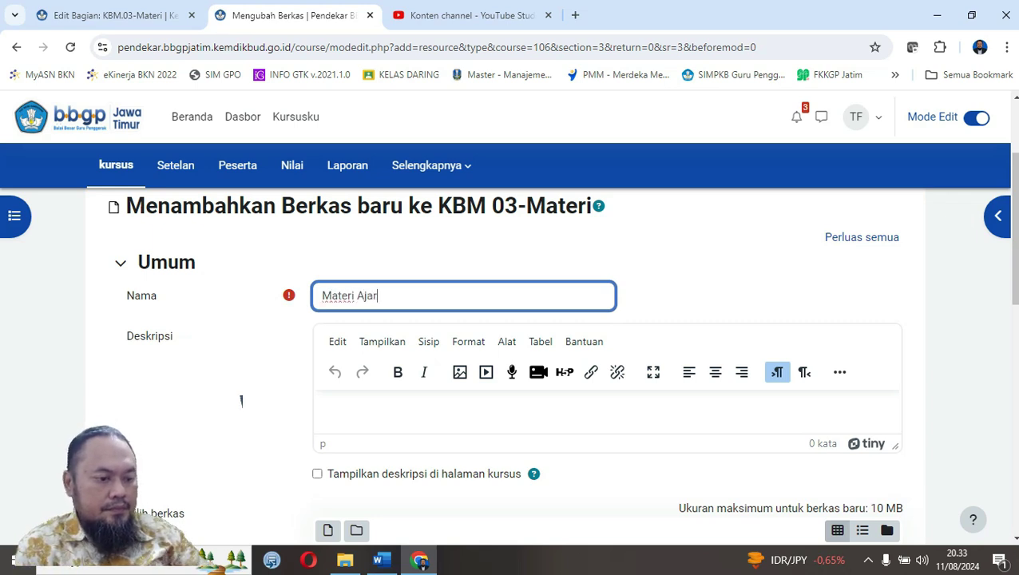
Upload the PDF "03_Materi KOMPAK Entitas Jasa" as the file of the Materi Ajar resource.
{"action": "scroll", "coordinate": [241, 401], "scroll_direction": "down", "scroll_amount": 1}
{"action": "scroll", "coordinate": [329, 455], "scroll_direction": "down", "scroll_amount": 1}
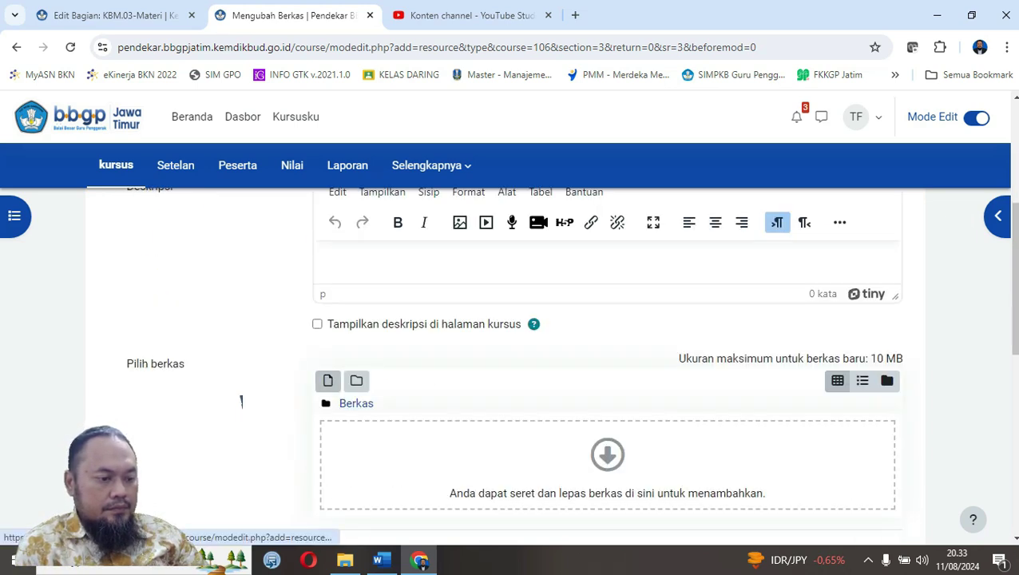
{"action": "left_click", "coordinate": [329, 380]}
{"action": "left_click", "coordinate": [398, 263]}
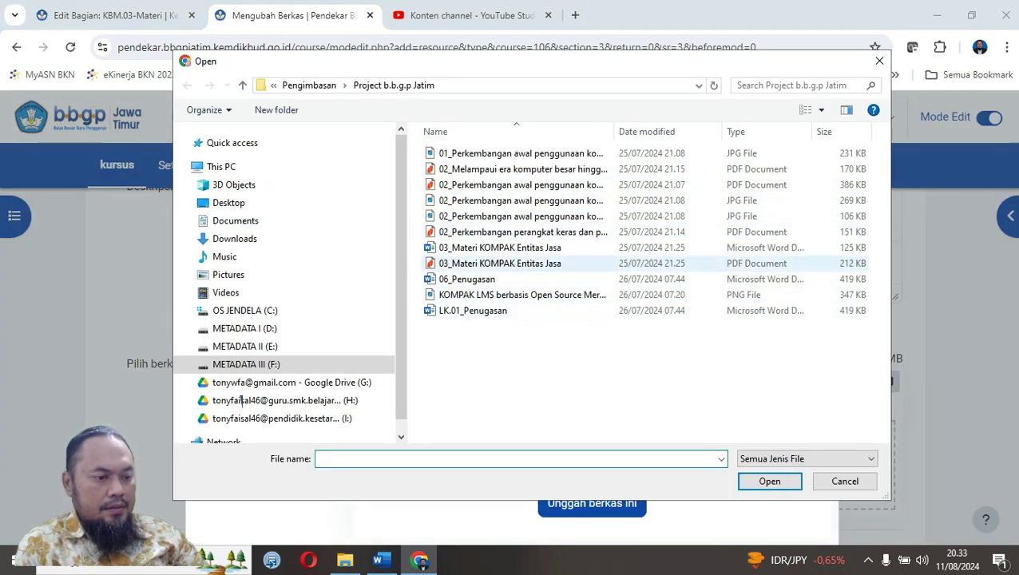
{"action": "left_click", "coordinate": [523, 264]}
{"action": "key", "text": "Return"}
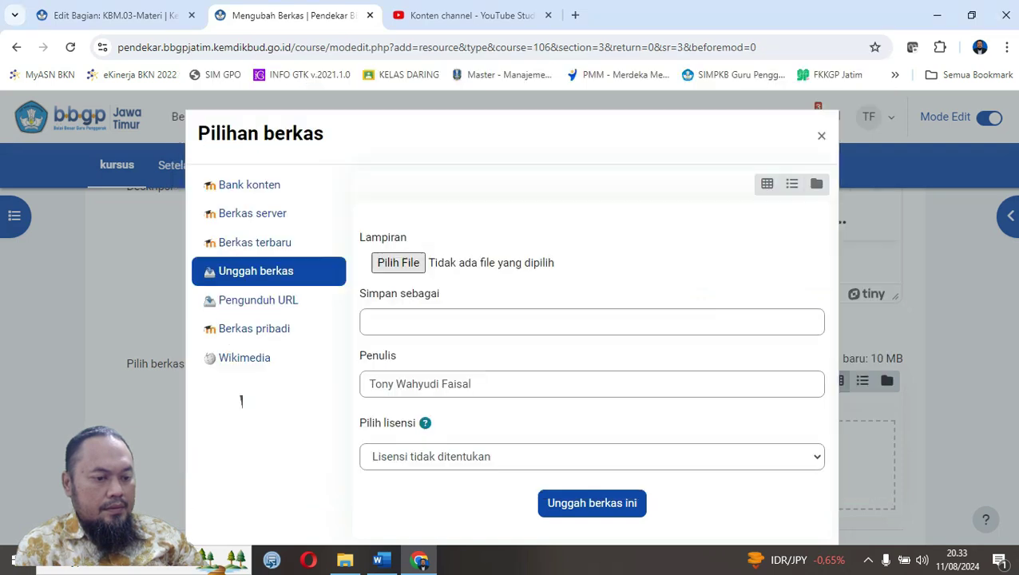
{"action": "left_click", "coordinate": [591, 503]}
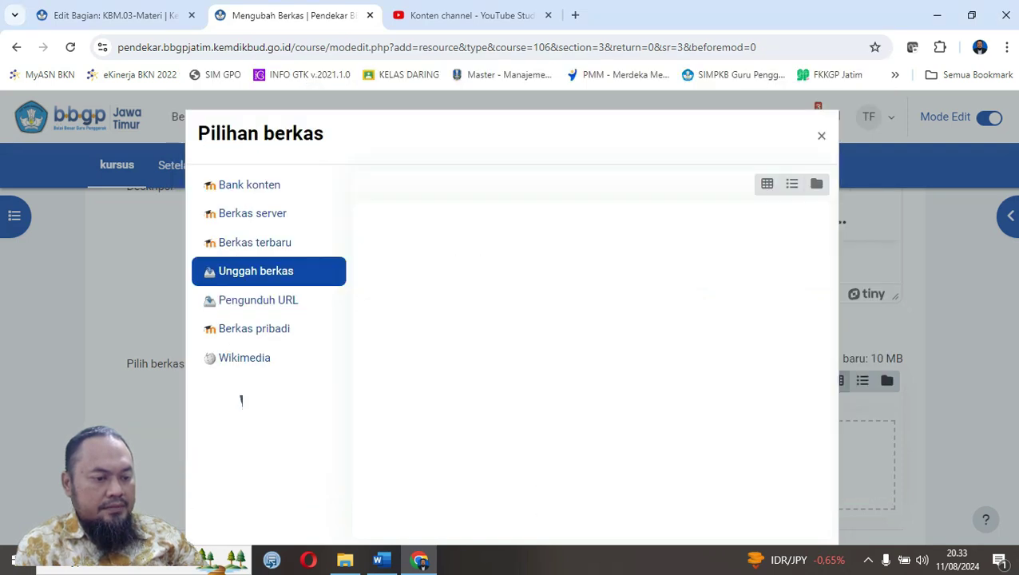
Save the Materi Ajar file resource and return to the course.
{"action": "scroll", "coordinate": [591, 503], "scroll_direction": "down", "scroll_amount": 2}
{"action": "scroll", "coordinate": [505, 367], "scroll_direction": "down", "scroll_amount": 4}
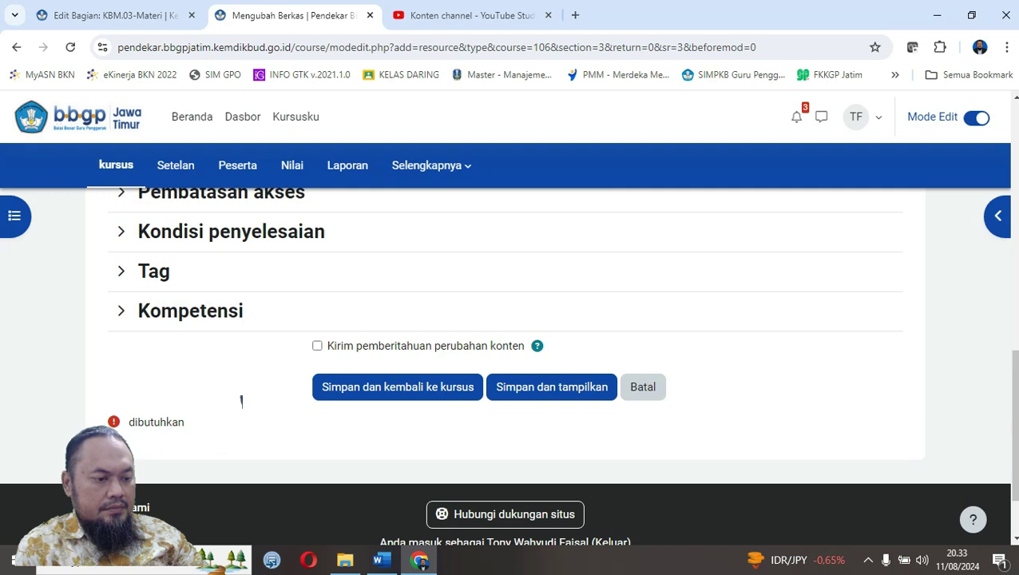
{"action": "double_click", "coordinate": [397, 406]}
{"action": "left_click", "coordinate": [398, 387]}
Add a Forum activity to the KBM 04-Forum section and name it "Forum Diskusi".
{"action": "scroll", "coordinate": [241, 401], "scroll_direction": "down", "scroll_amount": 3}
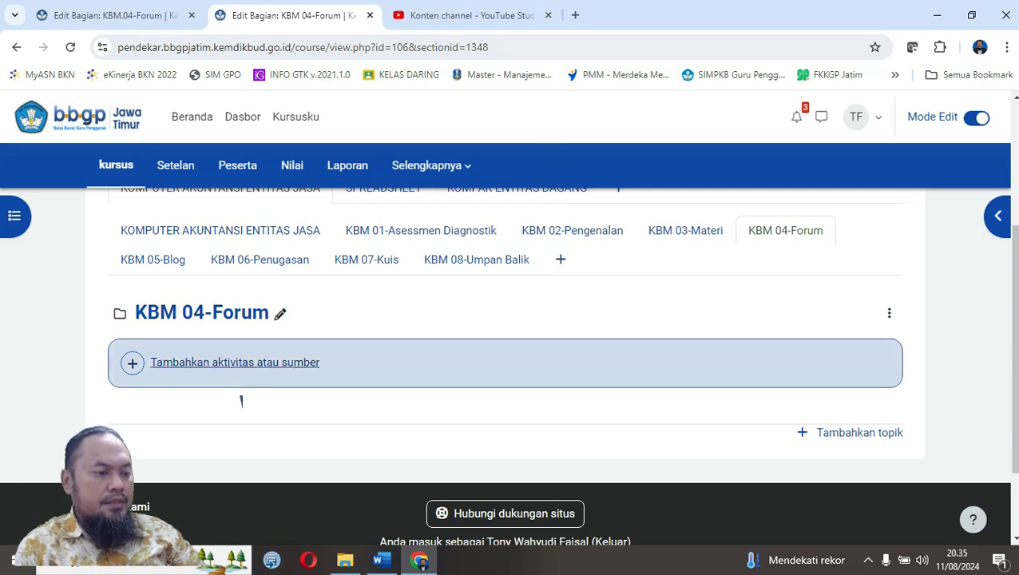
{"action": "left_click", "coordinate": [241, 398]}
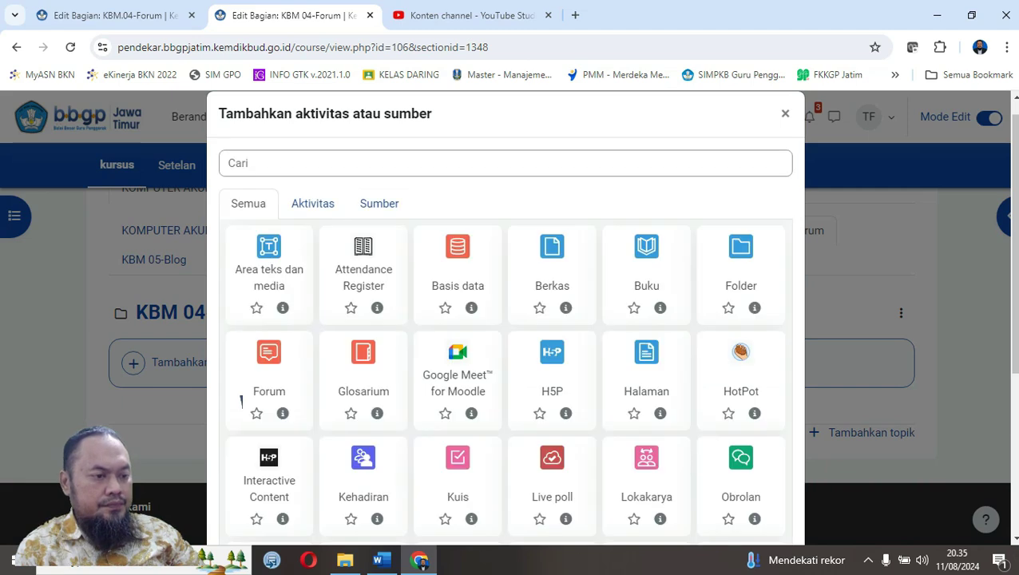
{"action": "left_click", "coordinate": [312, 203]}
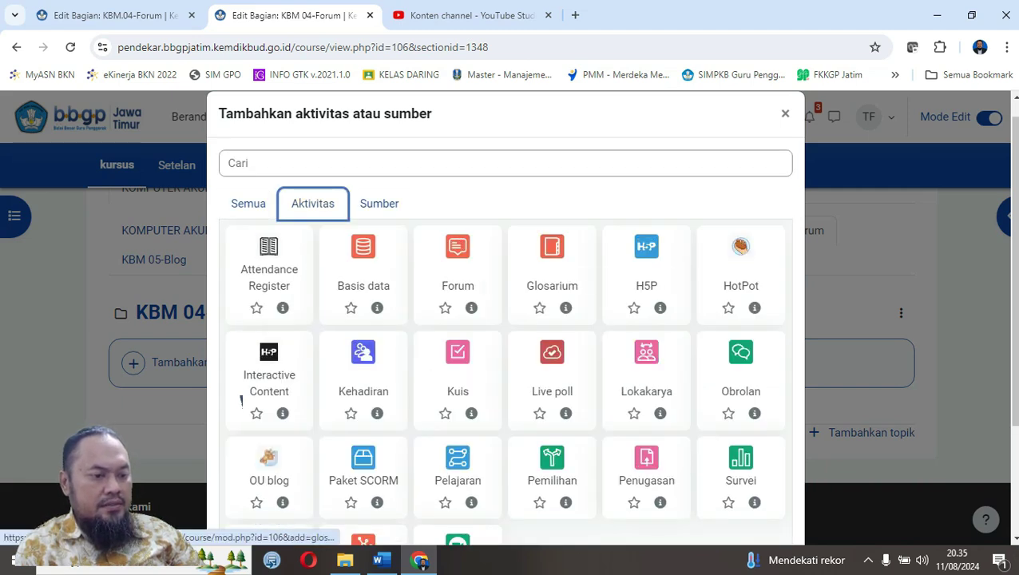
{"action": "left_click", "coordinate": [458, 263]}
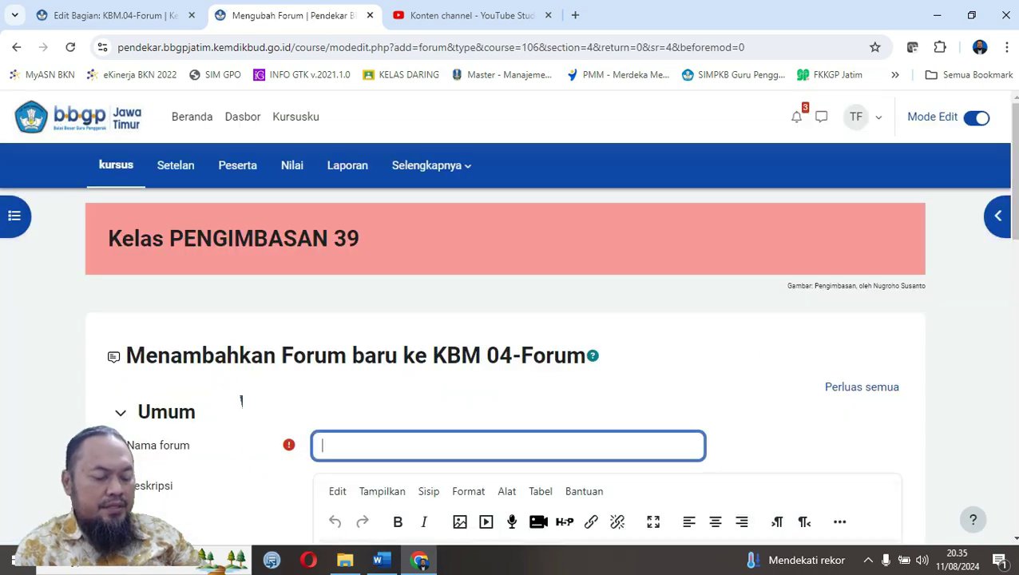
{"action": "type", "text": "Forum"}
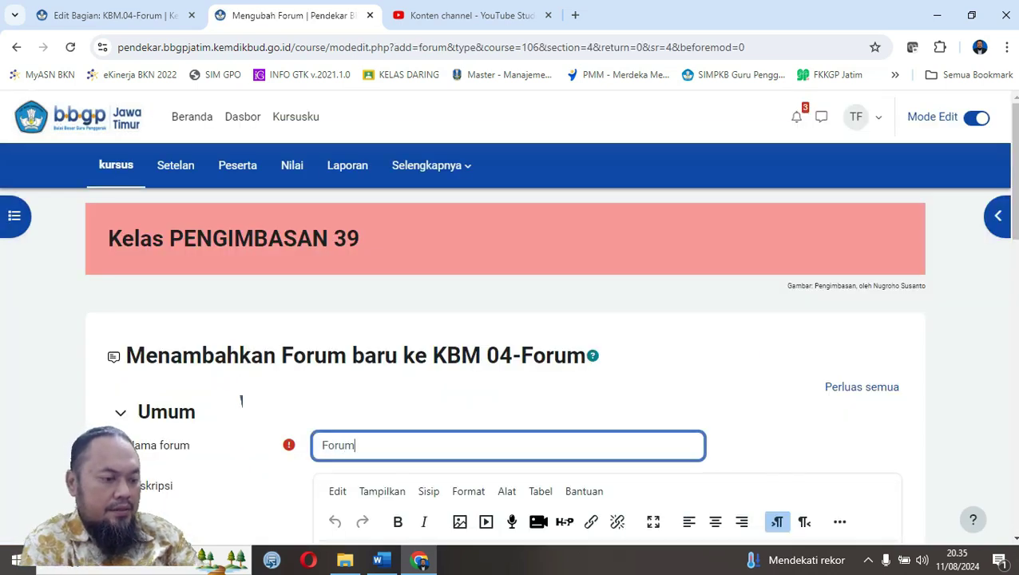
{"action": "type", "text": " Diskusi"}
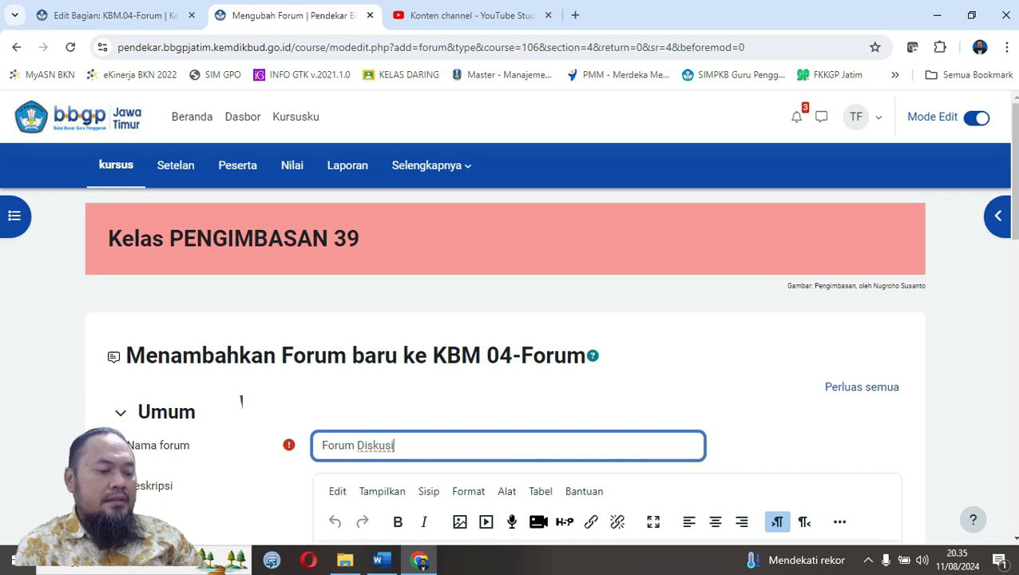
Save the Forum Diskusi activity with its other settings at their defaults and return to the course.
{"action": "scroll", "coordinate": [591, 300], "scroll_direction": "down", "scroll_amount": 3}
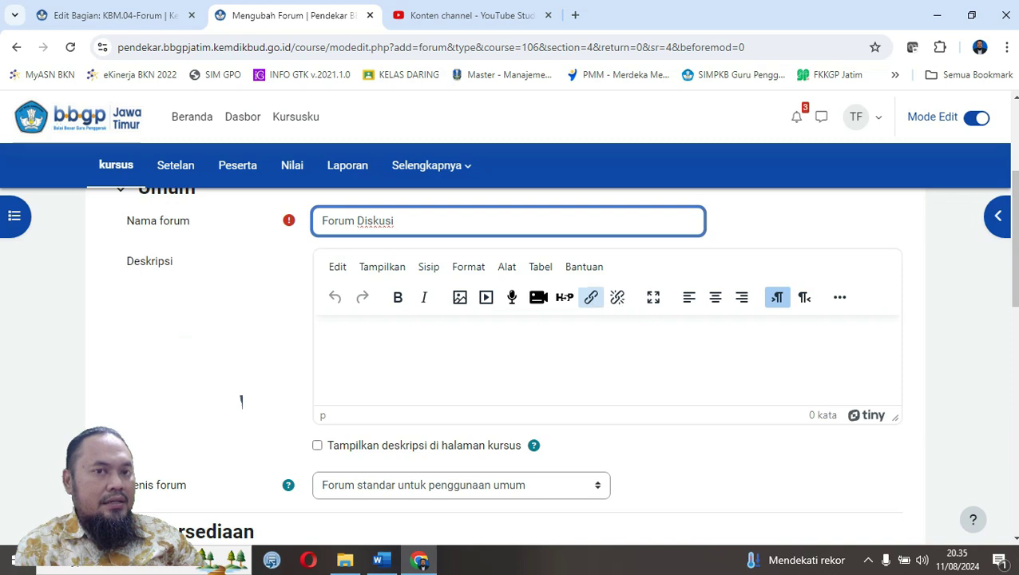
{"action": "scroll", "coordinate": [241, 401], "scroll_direction": "down", "scroll_amount": 10}
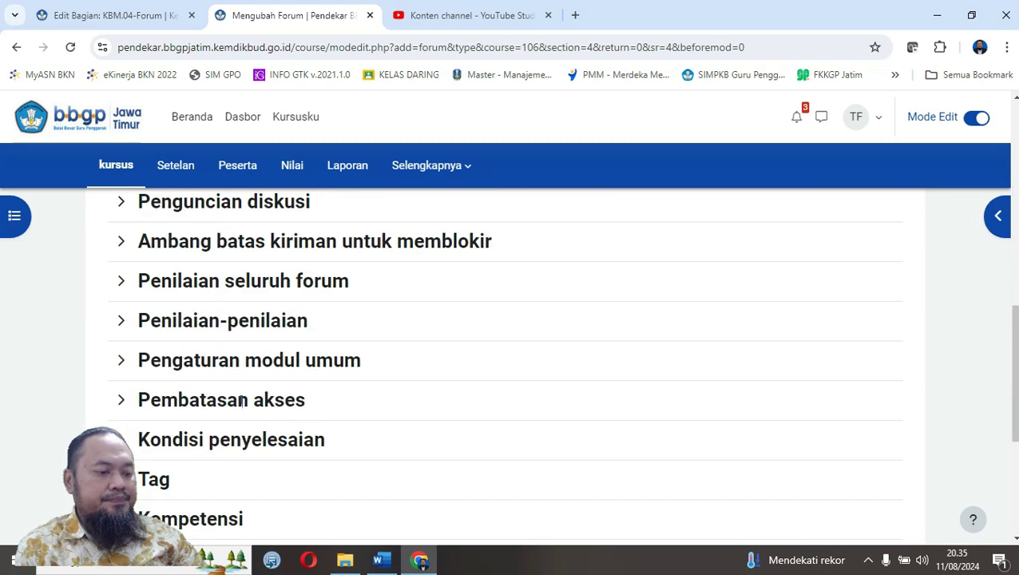
{"action": "left_click", "coordinate": [398, 295]}
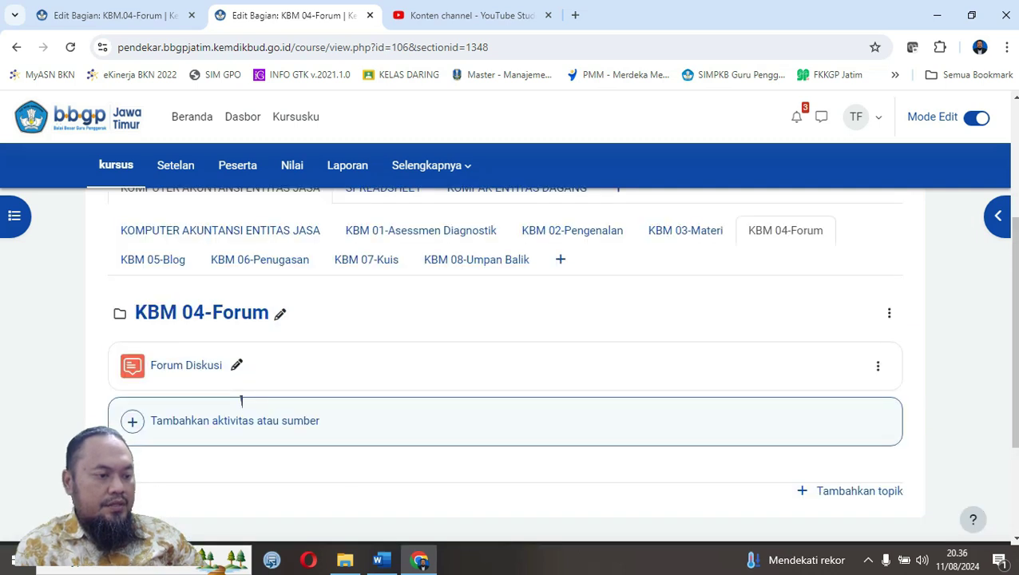
Open Forum Diskusi from the KBM 04-Forum section and look over its discussion page.
{"action": "left_click", "coordinate": [186, 365]}
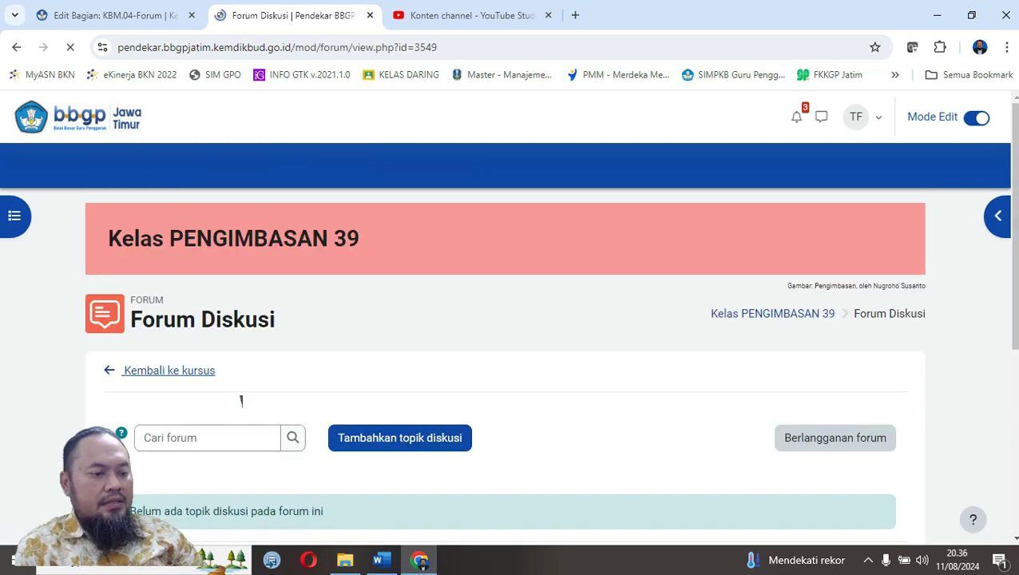
{"action": "scroll", "coordinate": [186, 365], "scroll_direction": "down", "scroll_amount": 1}
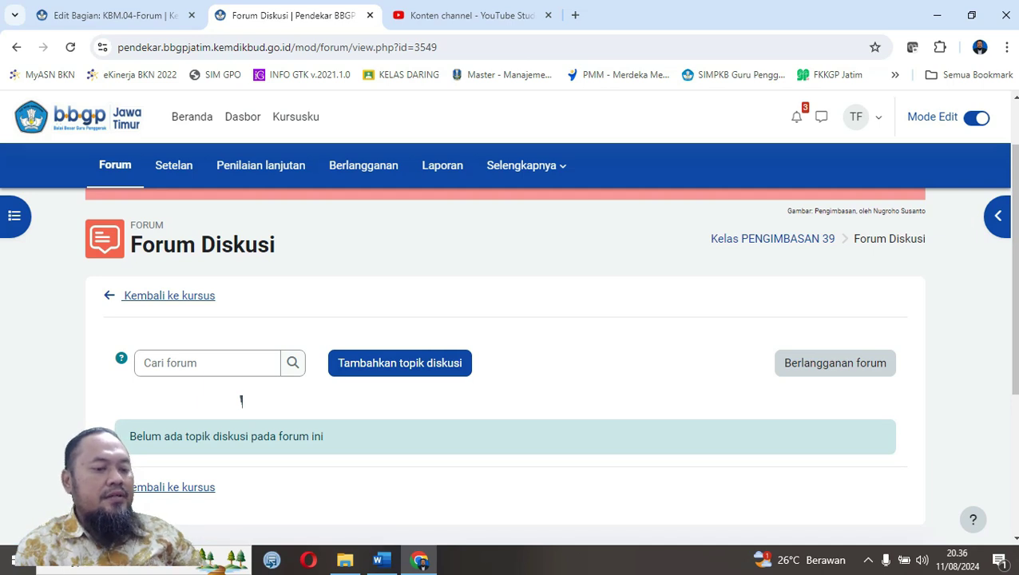
{"action": "scroll", "coordinate": [241, 401], "scroll_direction": "down", "scroll_amount": 3}
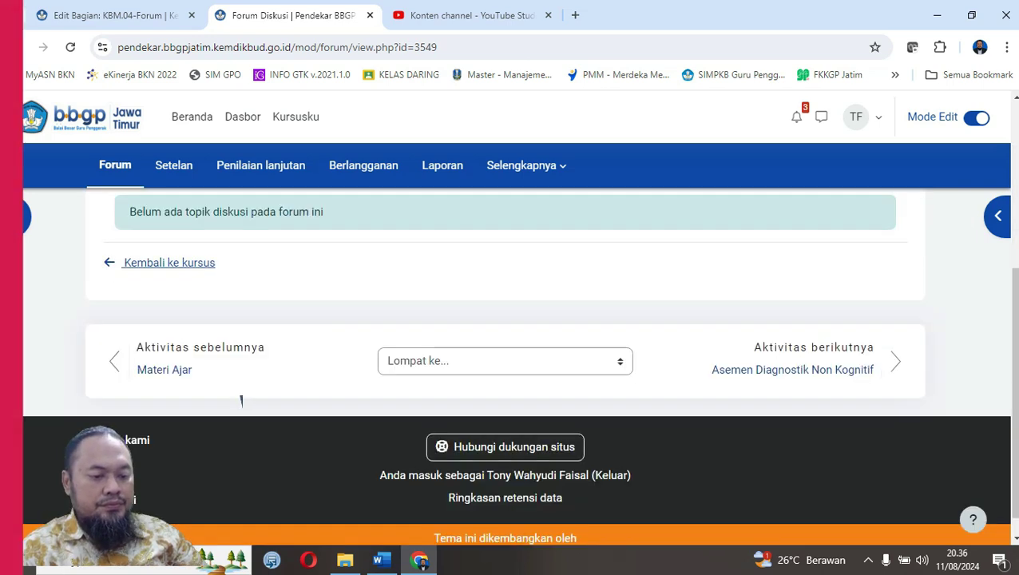
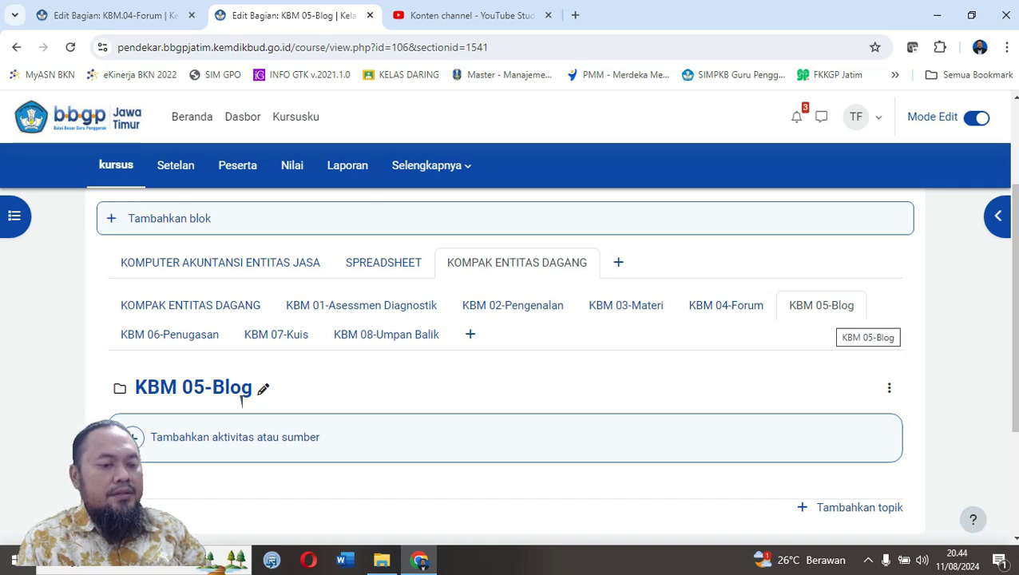
Add an OU blog activity to the KBM 05-Blog section of KOMPAK ENTITAS DAGANG and name it "Diskusi Bersama".
{"action": "scroll", "coordinate": [241, 399], "scroll_direction": "down", "scroll_amount": 3}
{"action": "scroll", "coordinate": [241, 401], "scroll_direction": "up", "scroll_amount": 1}
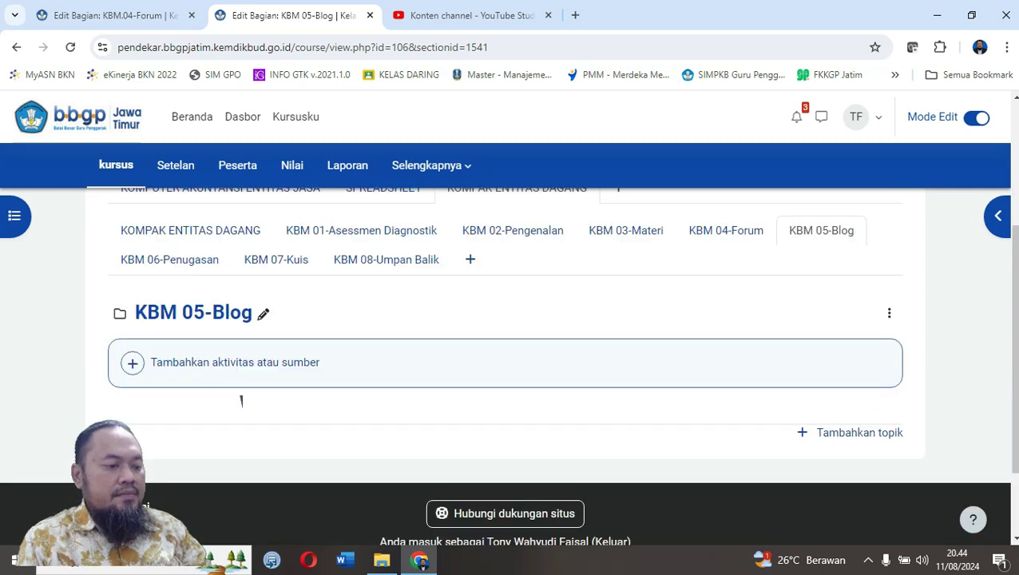
{"action": "left_click", "coordinate": [241, 383]}
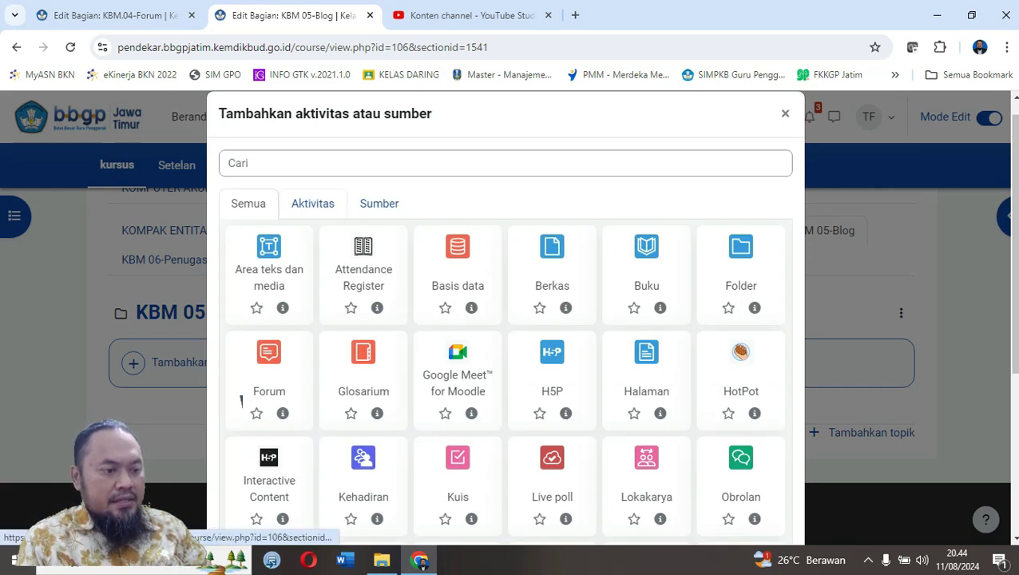
{"action": "left_click", "coordinate": [312, 203]}
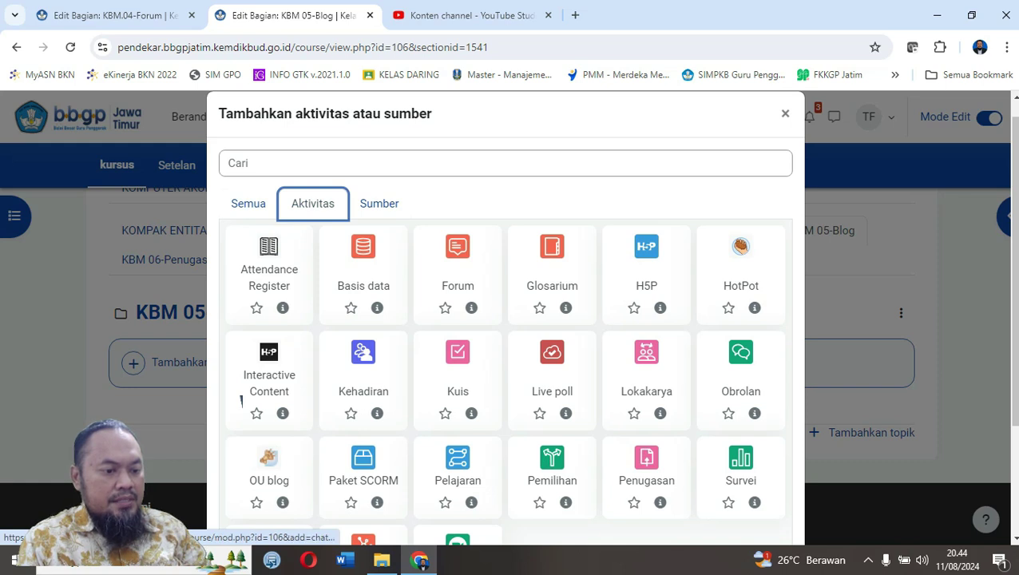
{"action": "scroll", "coordinate": [242, 401], "scroll_direction": "down", "scroll_amount": 2}
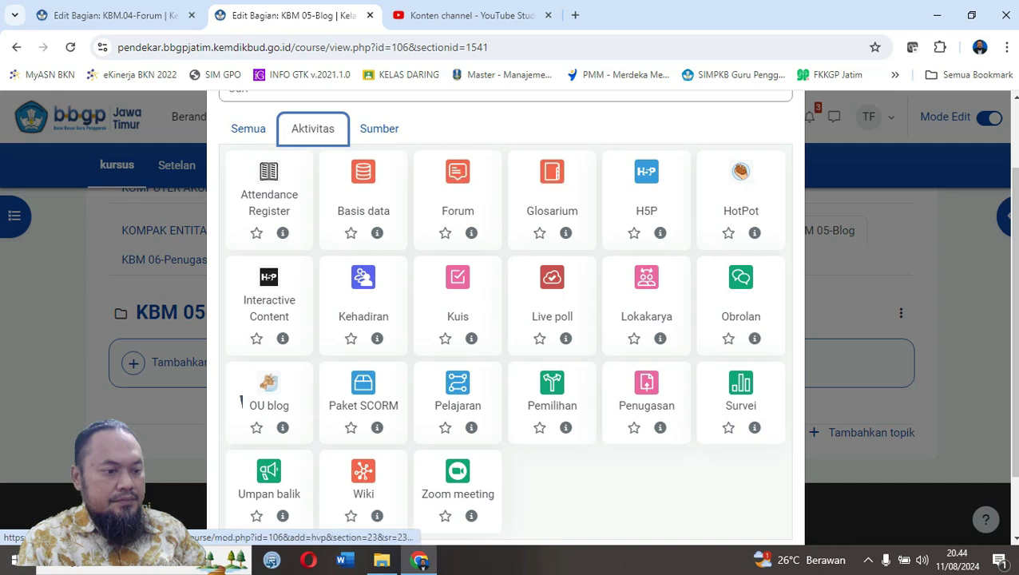
{"action": "scroll", "coordinate": [241, 401], "scroll_direction": "down", "scroll_amount": 2}
{"action": "left_click", "coordinate": [241, 401]}
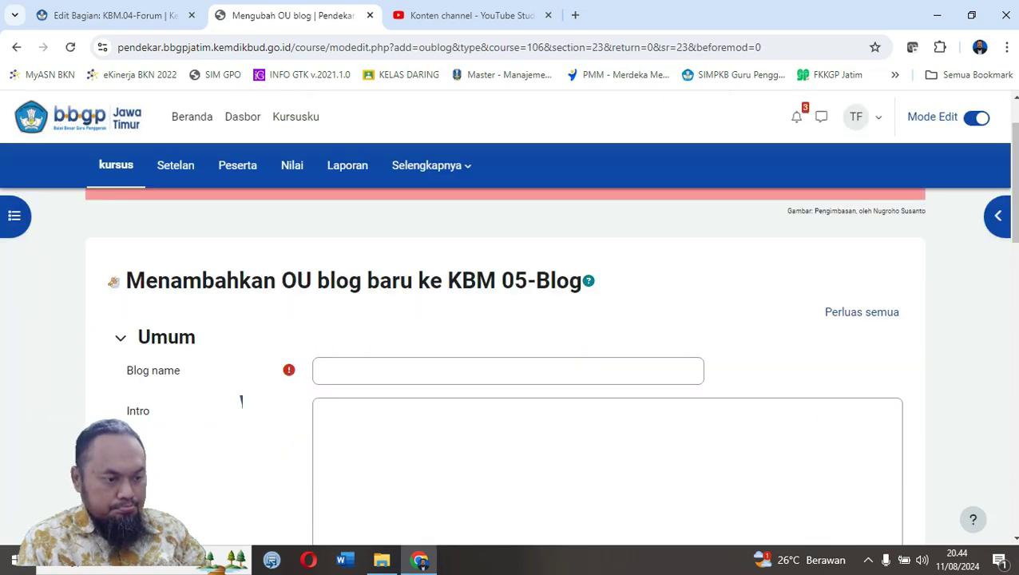
{"action": "type", "text": "D"}
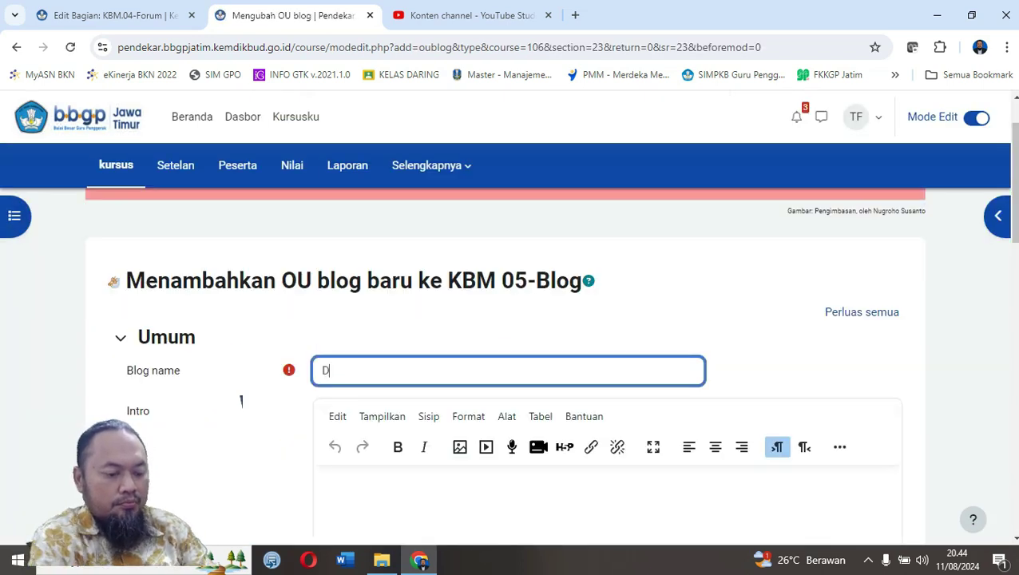
{"action": "type", "text": "iskusi Bersama"}
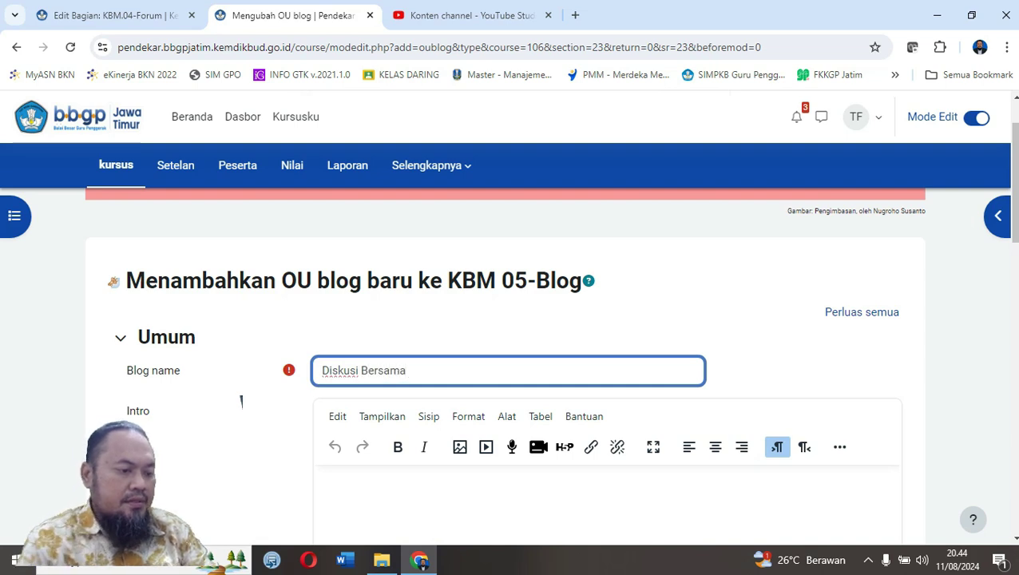
Save the Diskusi Bersama blog with its other settings at their defaults.
{"action": "scroll", "coordinate": [241, 401], "scroll_direction": "down", "scroll_amount": 5}
{"action": "scroll", "coordinate": [241, 400], "scroll_direction": "down", "scroll_amount": 10}
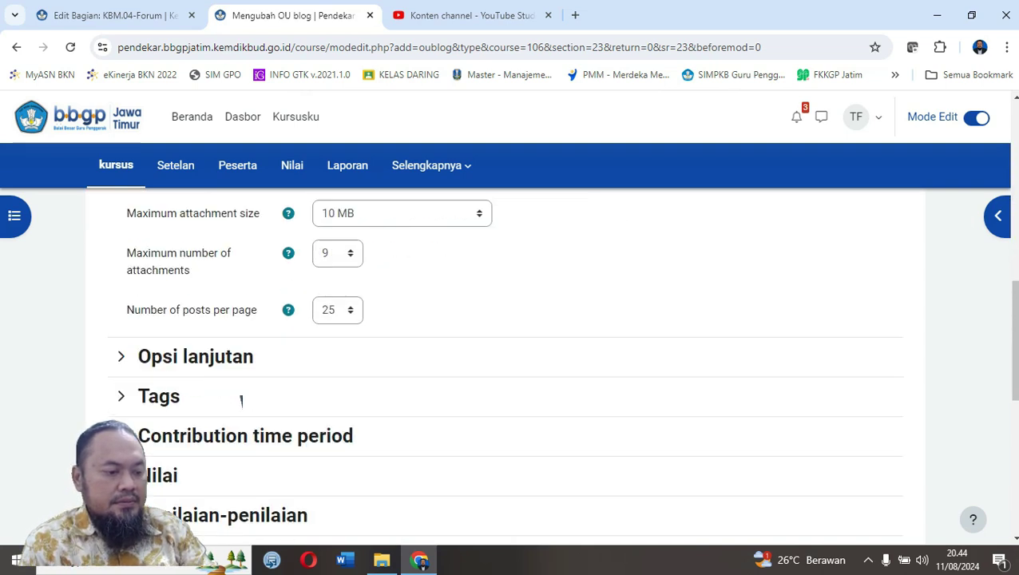
{"action": "key", "text": "Return"}
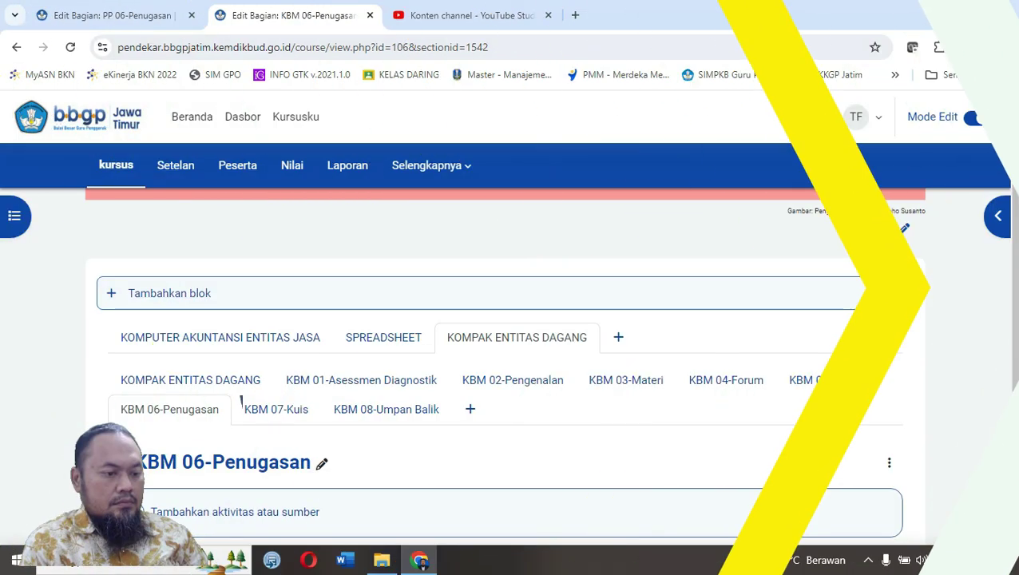
Add a Penugasan (assignment) activity to the KBM 06-Penugasan section and name it "Latihan Kerja Siswa".
{"action": "scroll", "coordinate": [241, 404], "scroll_direction": "down", "scroll_amount": 1}
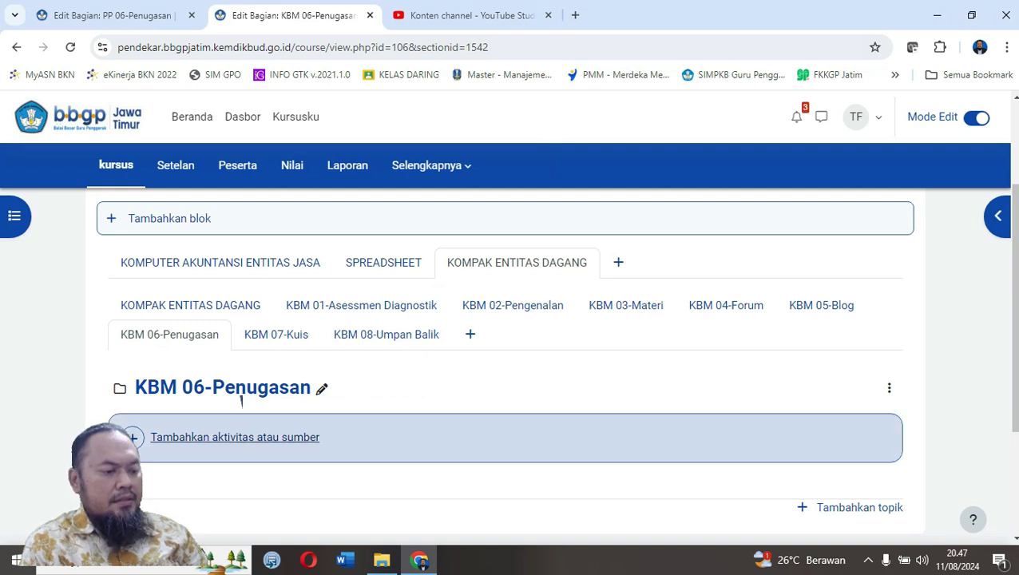
{"action": "left_click", "coordinate": [241, 402]}
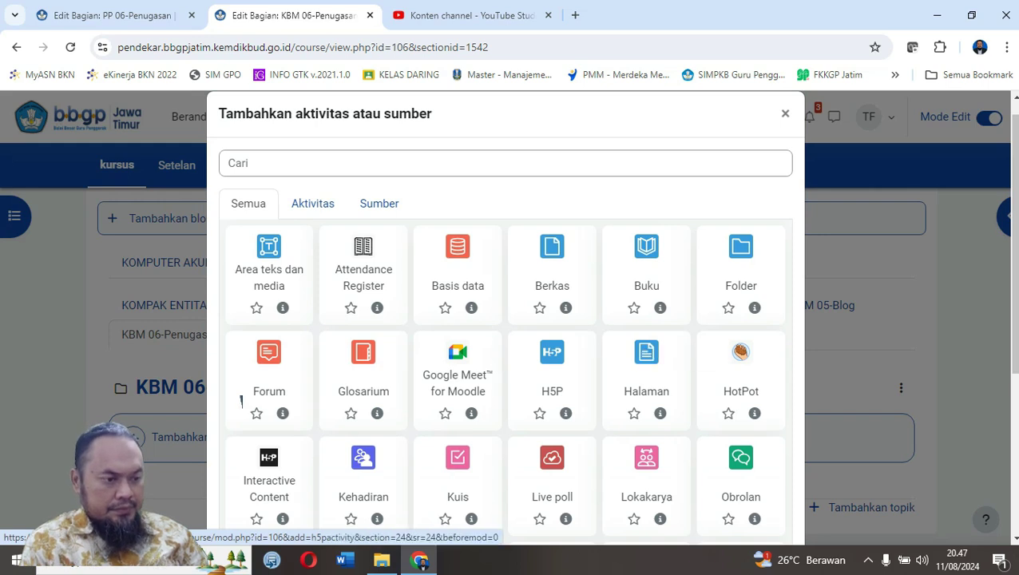
{"action": "left_click", "coordinate": [312, 203]}
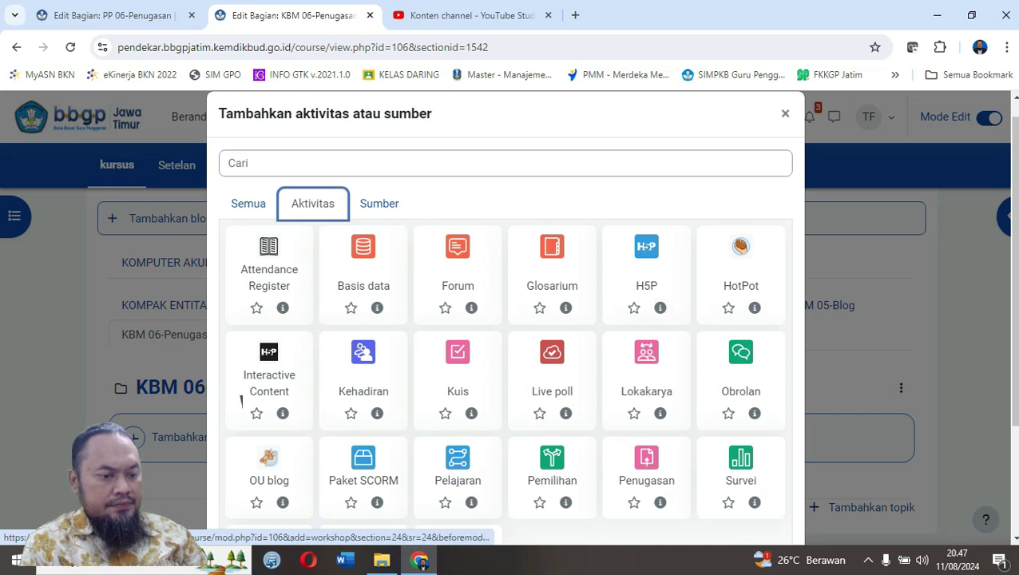
{"action": "left_click", "coordinate": [646, 471]}
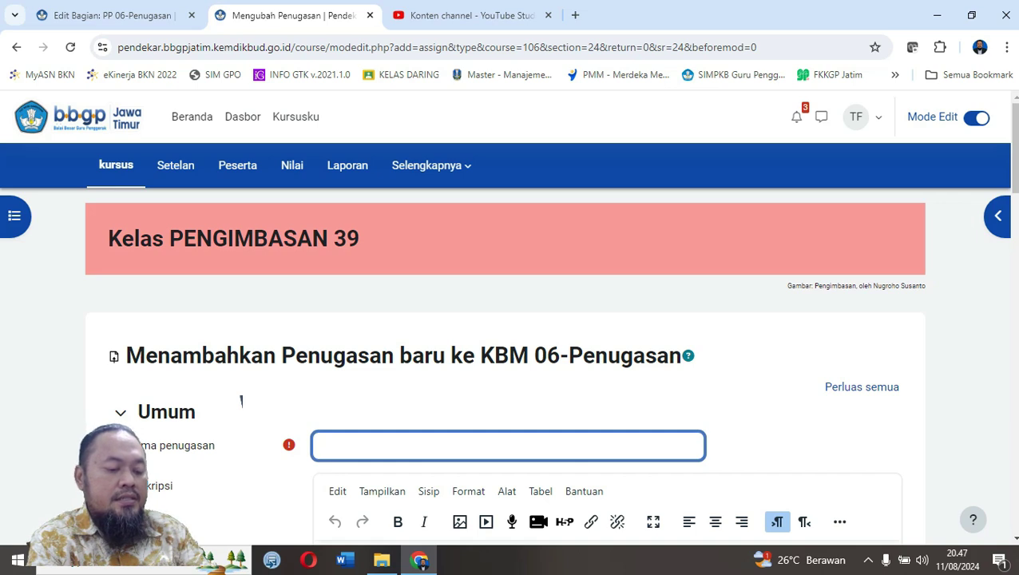
{"action": "type", "text": "Latihan Kerja Siswa"}
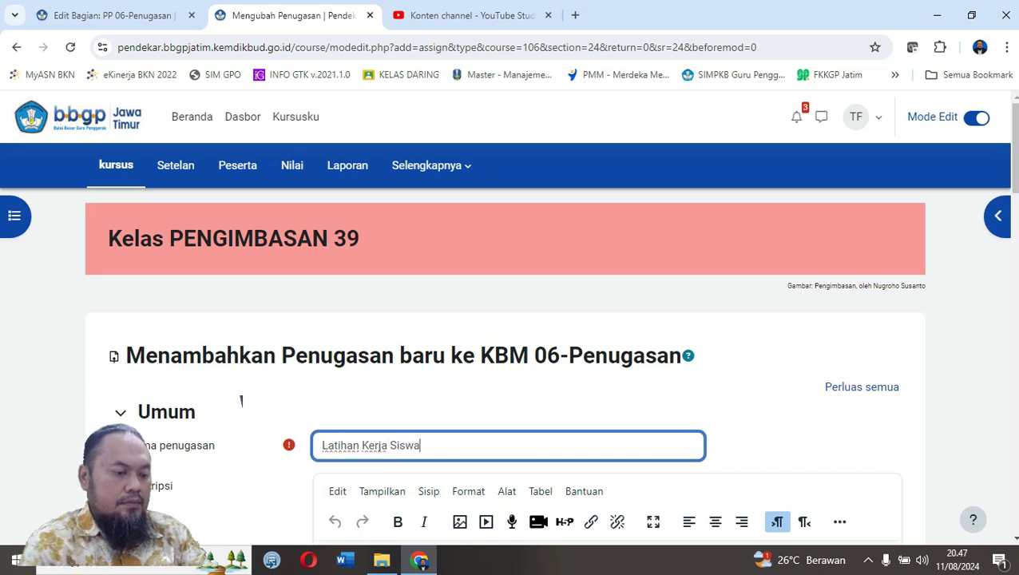
Upload the Word document LK.01_Penugasan as an additional file of the Latihan Kerja Siswa assignment.
{"action": "scroll", "coordinate": [242, 400], "scroll_direction": "down", "scroll_amount": 5}
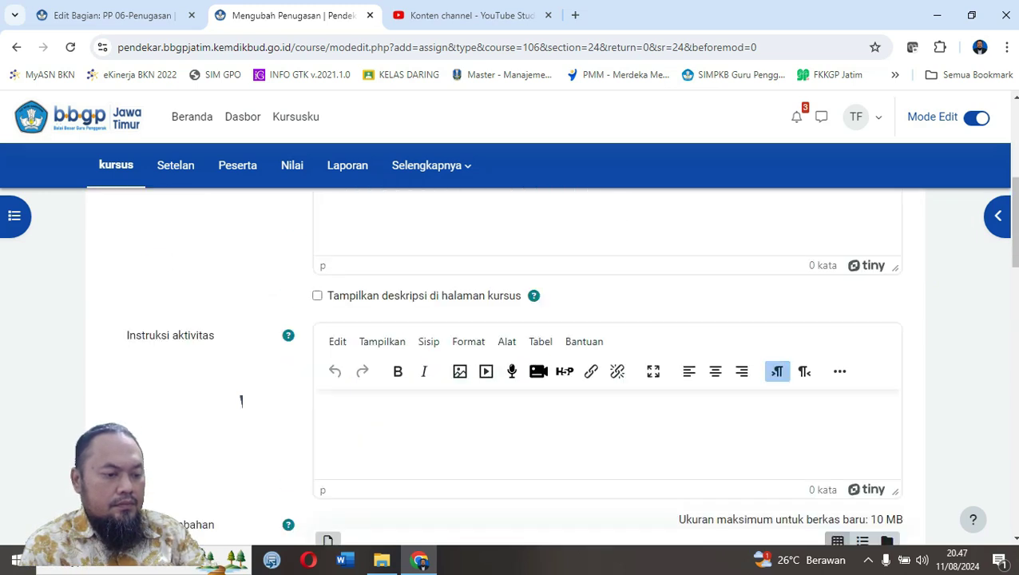
{"action": "scroll", "coordinate": [241, 400], "scroll_direction": "down", "scroll_amount": 2}
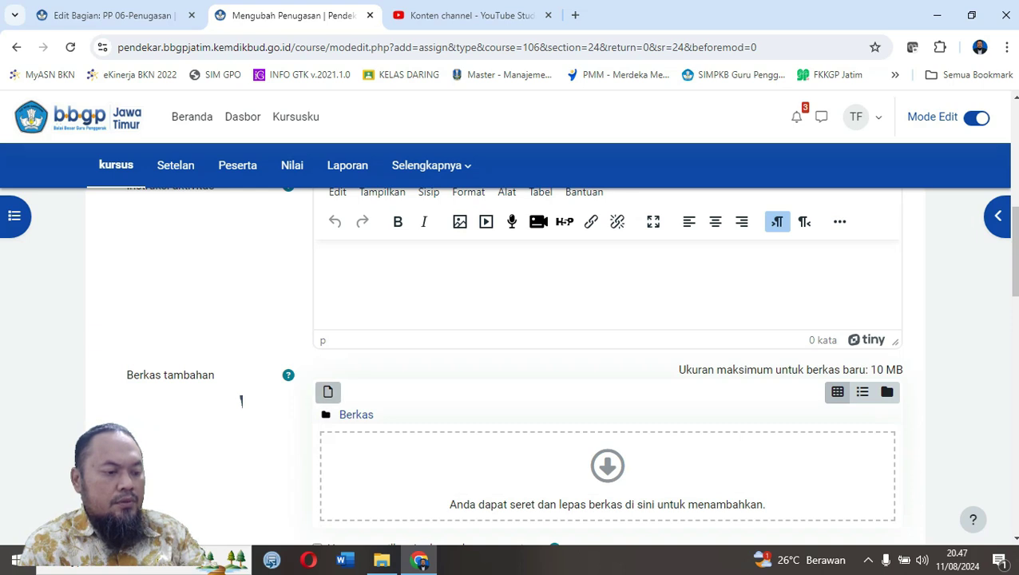
{"action": "left_click", "coordinate": [328, 391]}
{"action": "left_click", "coordinate": [397, 263]}
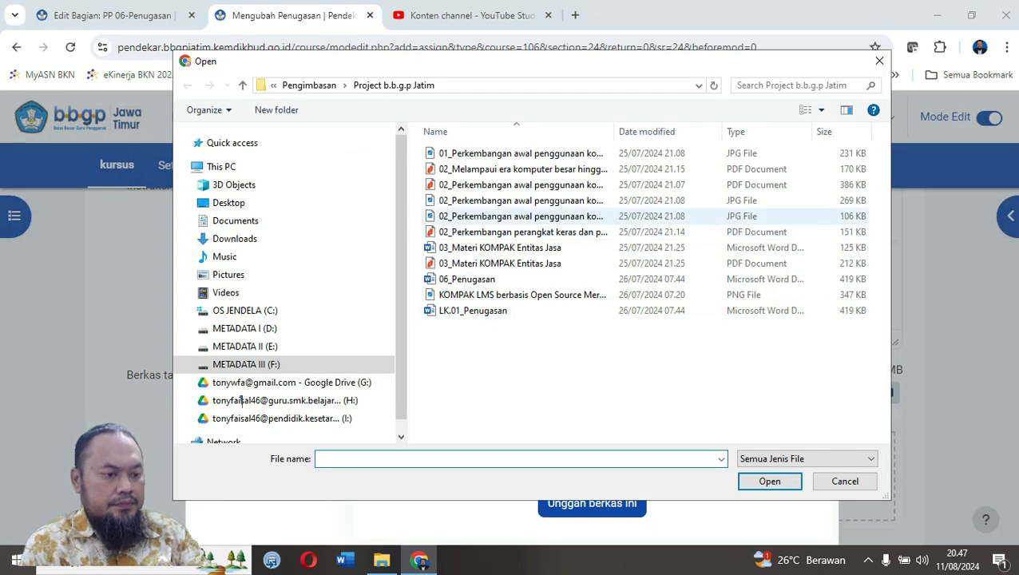
{"action": "left_click", "coordinate": [473, 310]}
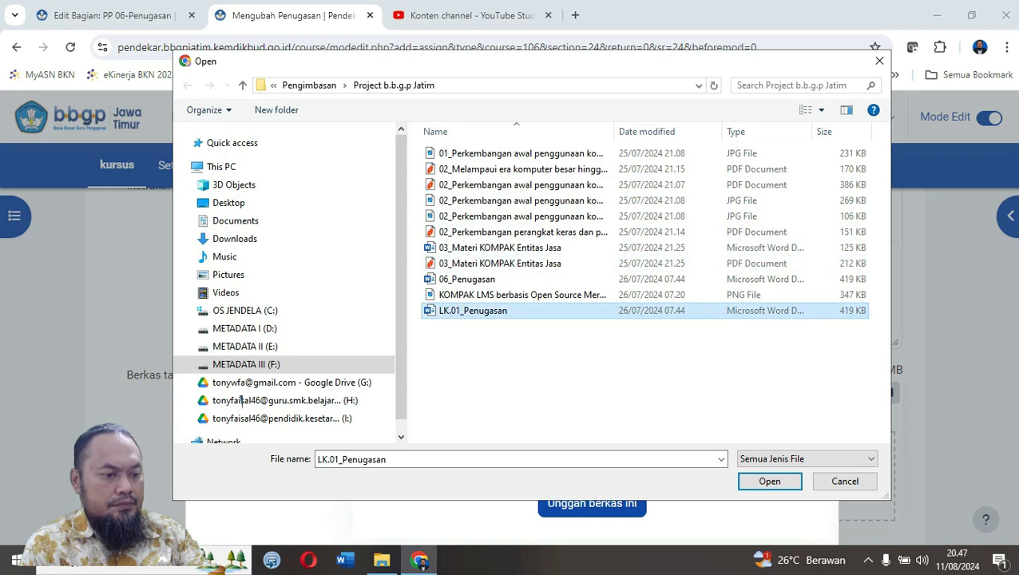
{"action": "key", "text": "Return"}
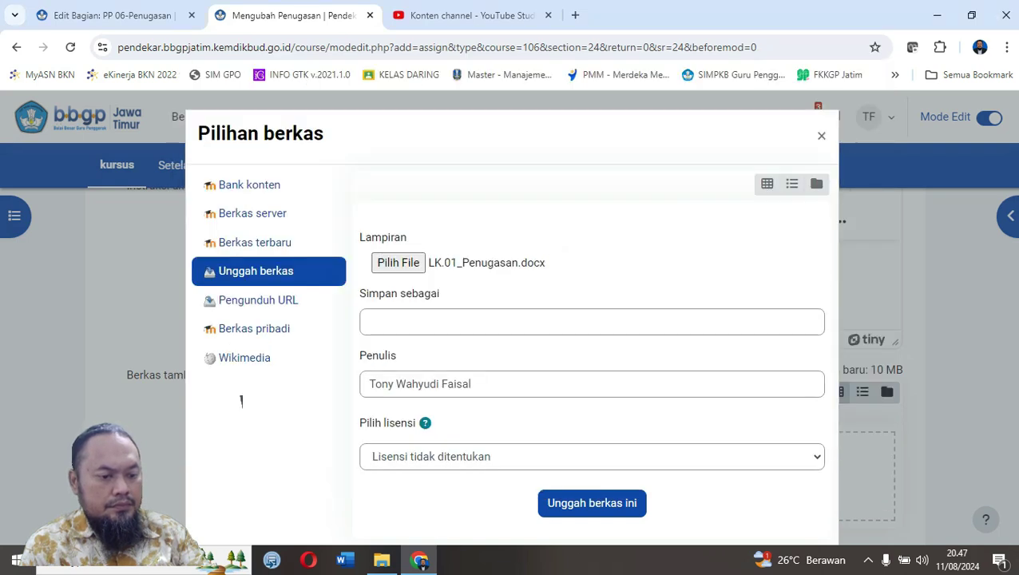
{"action": "left_click", "coordinate": [592, 503]}
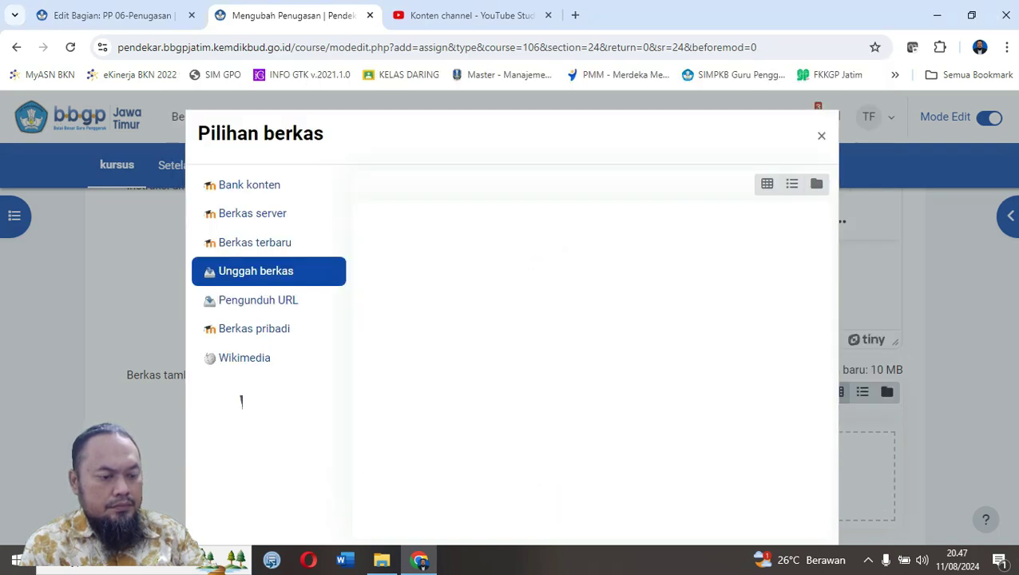
{"action": "scroll", "coordinate": [241, 400], "scroll_direction": "down", "scroll_amount": 3}
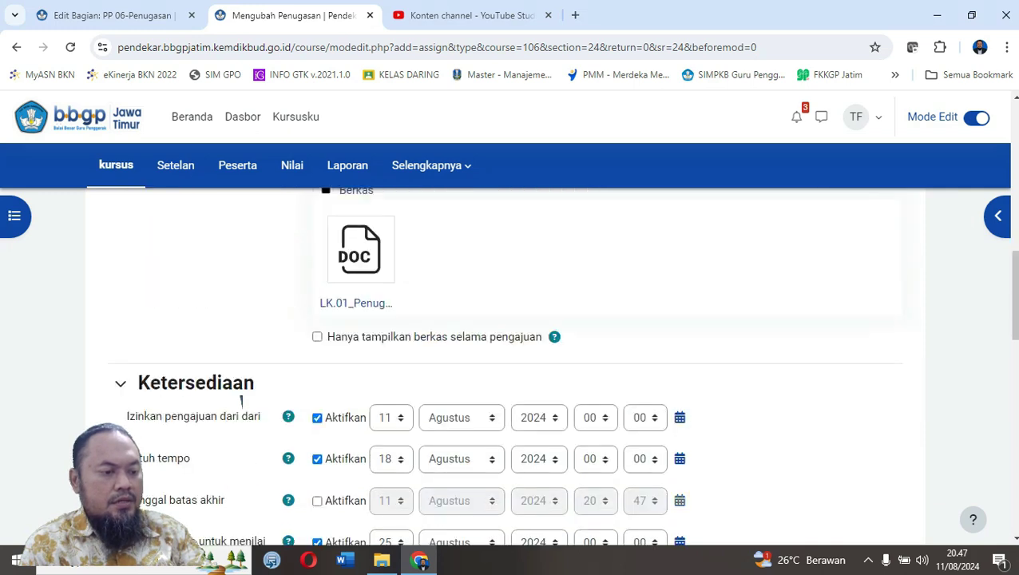
{"action": "scroll", "coordinate": [241, 401], "scroll_direction": "down", "scroll_amount": 1}
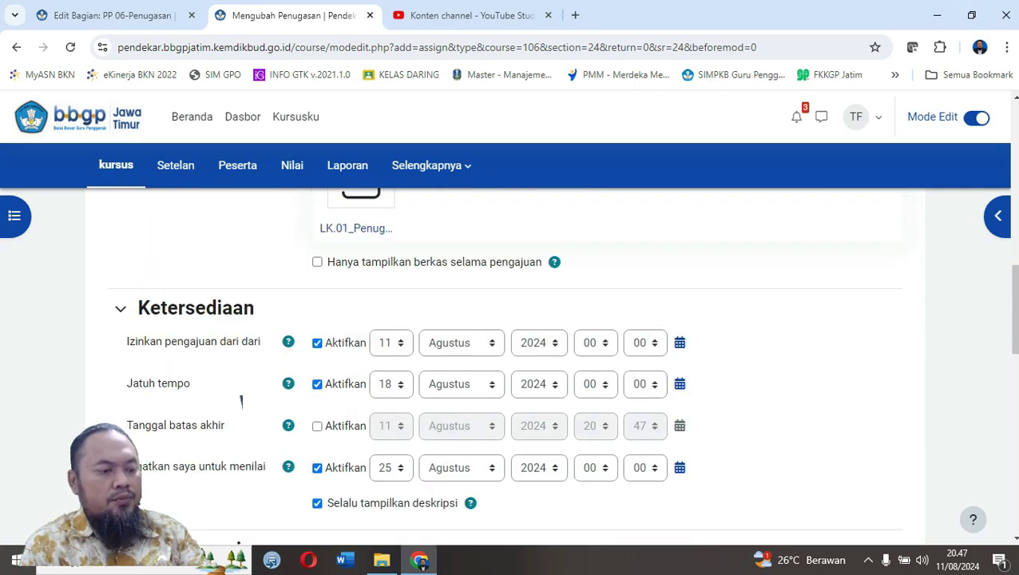
Save the Latihan Kerja Siswa assignment with its remaining settings at their defaults and return to the course.
{"action": "scroll", "coordinate": [242, 400], "scroll_direction": "down", "scroll_amount": 3}
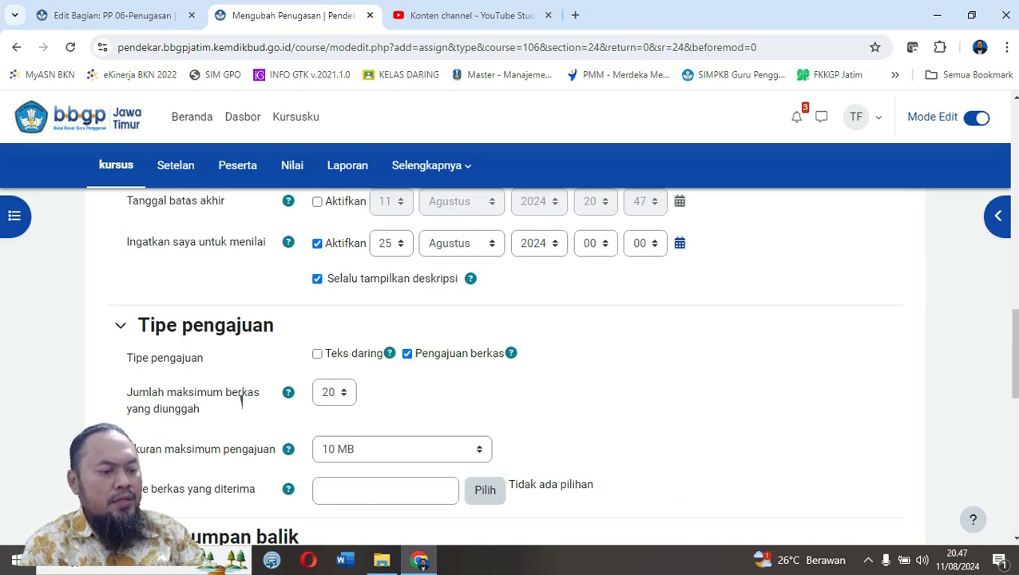
{"action": "scroll", "coordinate": [241, 401], "scroll_direction": "down", "scroll_amount": 3}
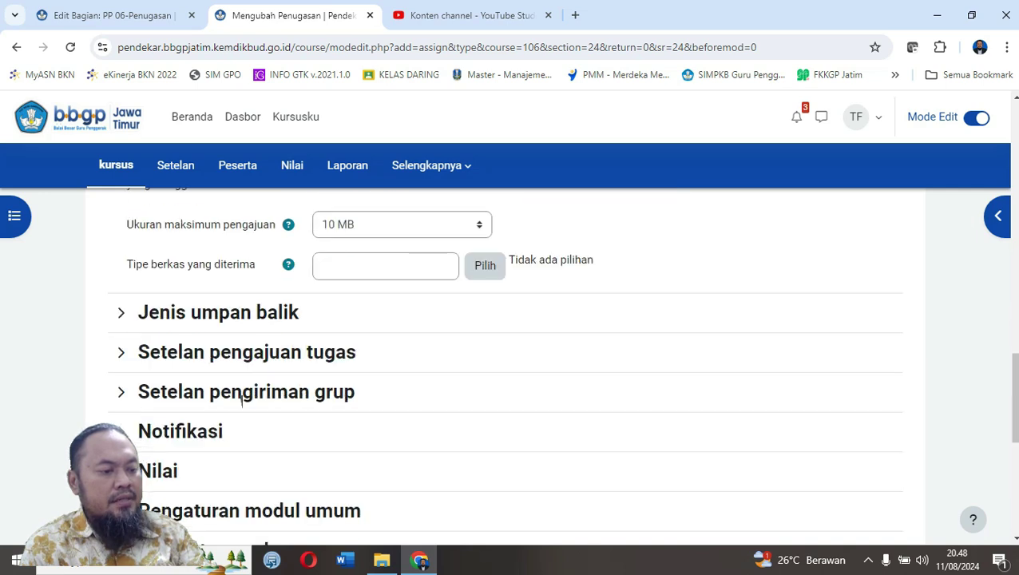
{"action": "scroll", "coordinate": [241, 400], "scroll_direction": "down", "scroll_amount": 5}
{"action": "scroll", "coordinate": [241, 401], "scroll_direction": "down", "scroll_amount": 2}
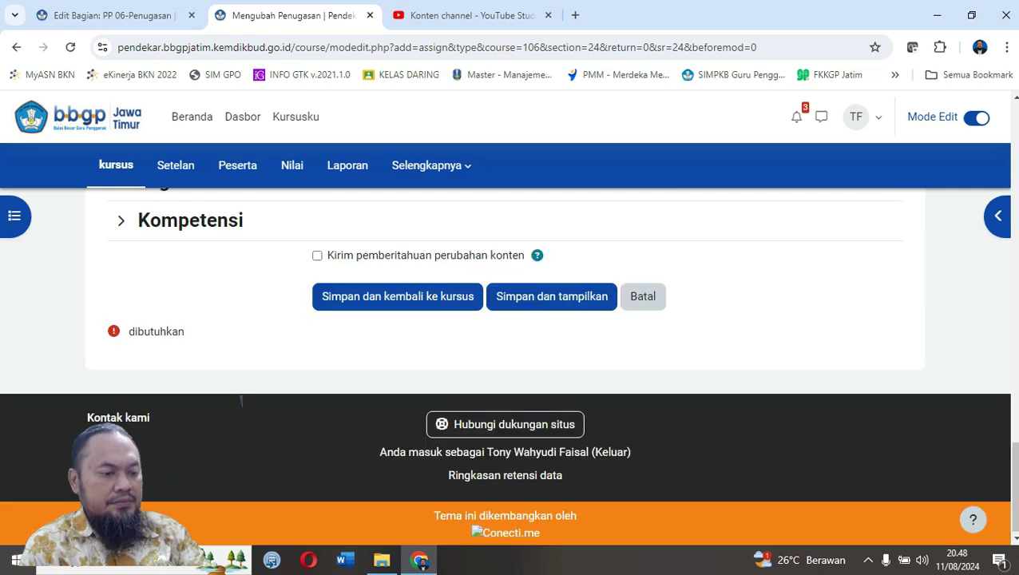
{"action": "left_click", "coordinate": [397, 296]}
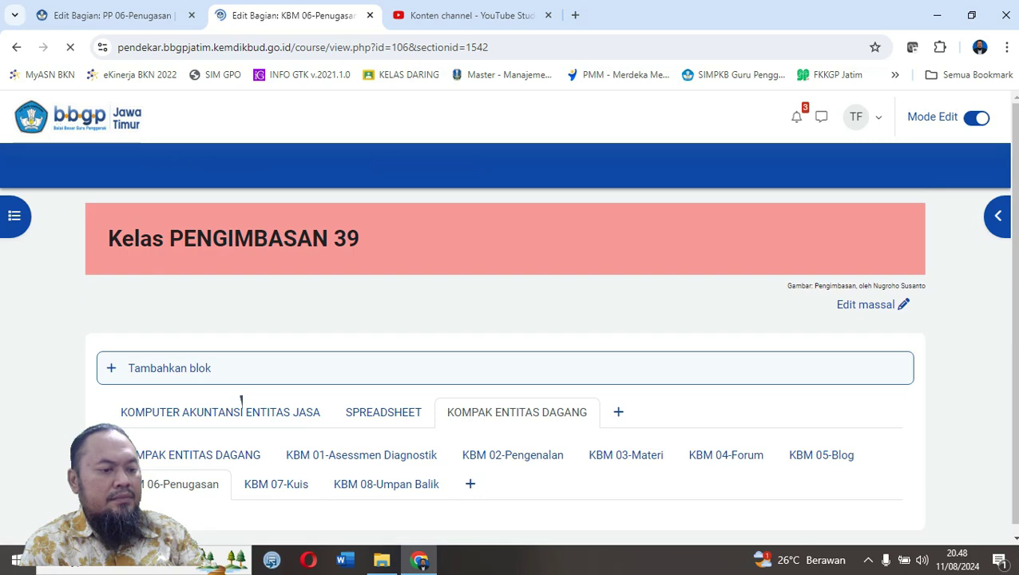
Add a Kuis activity named "Asessmen Harian" to the KBM 07-Kuis section and save it with default settings.
{"action": "scroll", "coordinate": [398, 296], "scroll_direction": "down", "scroll_amount": 1}
{"action": "scroll", "coordinate": [241, 401], "scroll_direction": "down", "scroll_amount": 2}
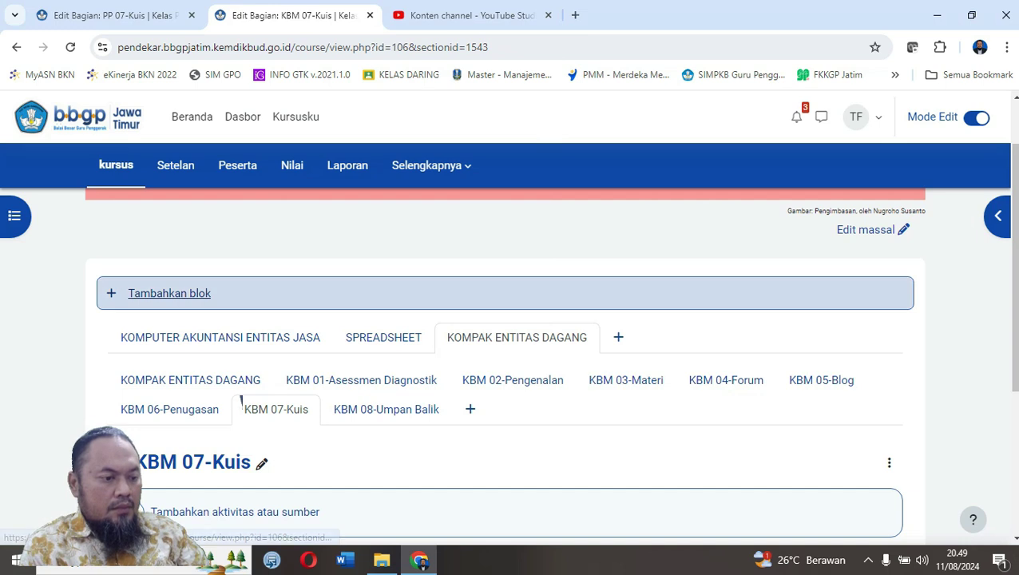
{"action": "scroll", "coordinate": [241, 401], "scroll_direction": "down", "scroll_amount": 1}
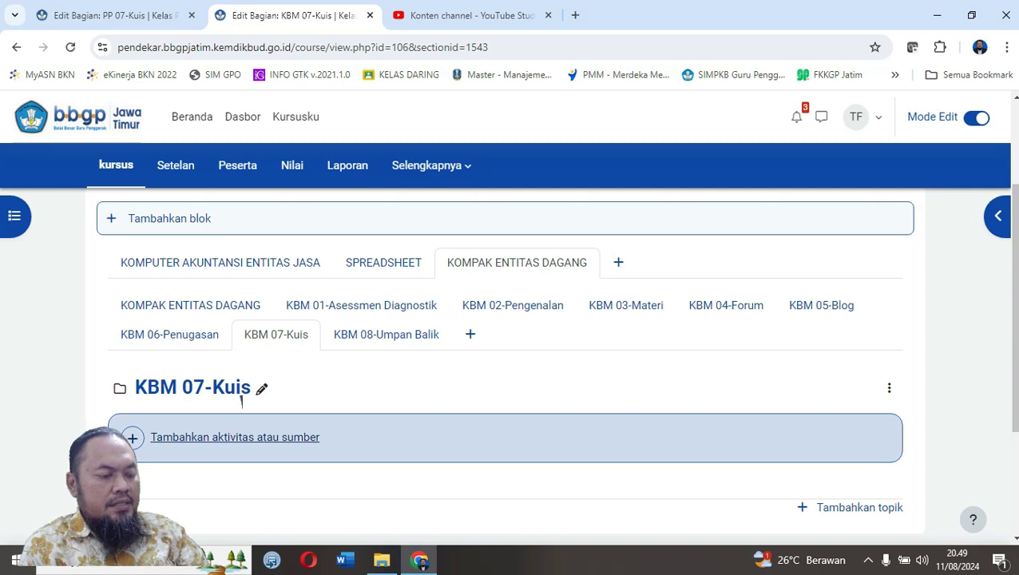
{"action": "left_click", "coordinate": [235, 437]}
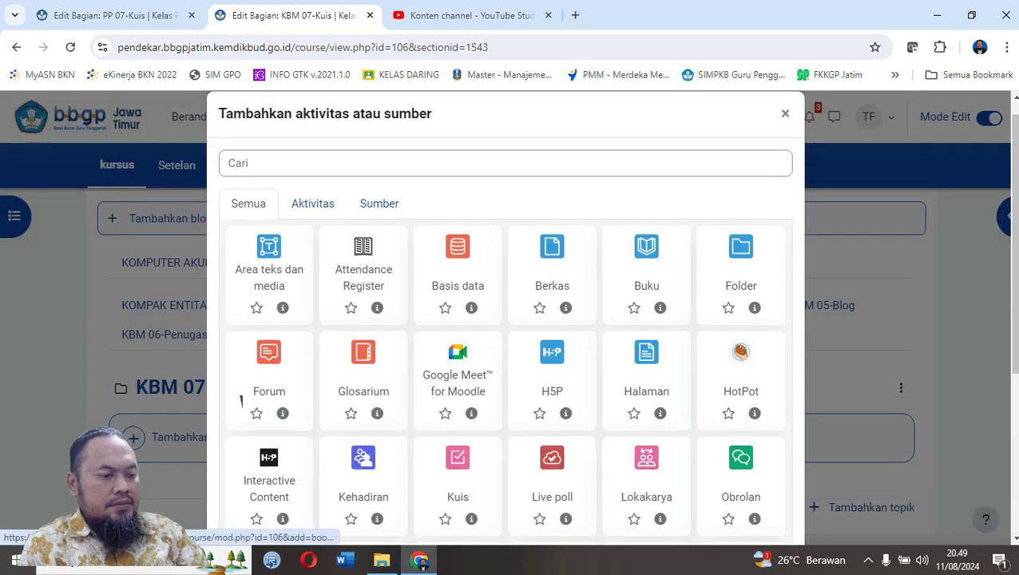
{"action": "left_click", "coordinate": [313, 203]}
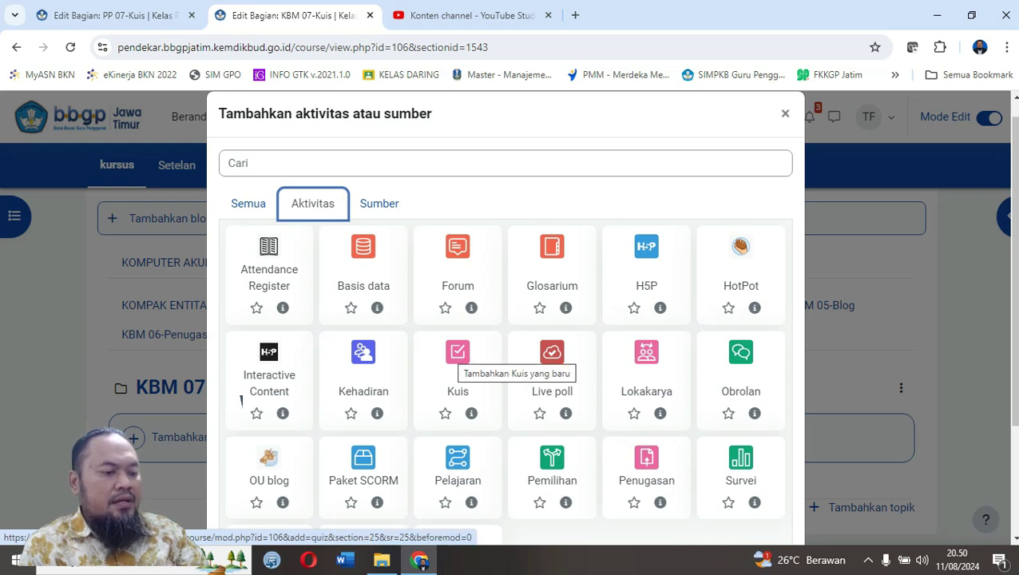
{"action": "left_click", "coordinate": [458, 355]}
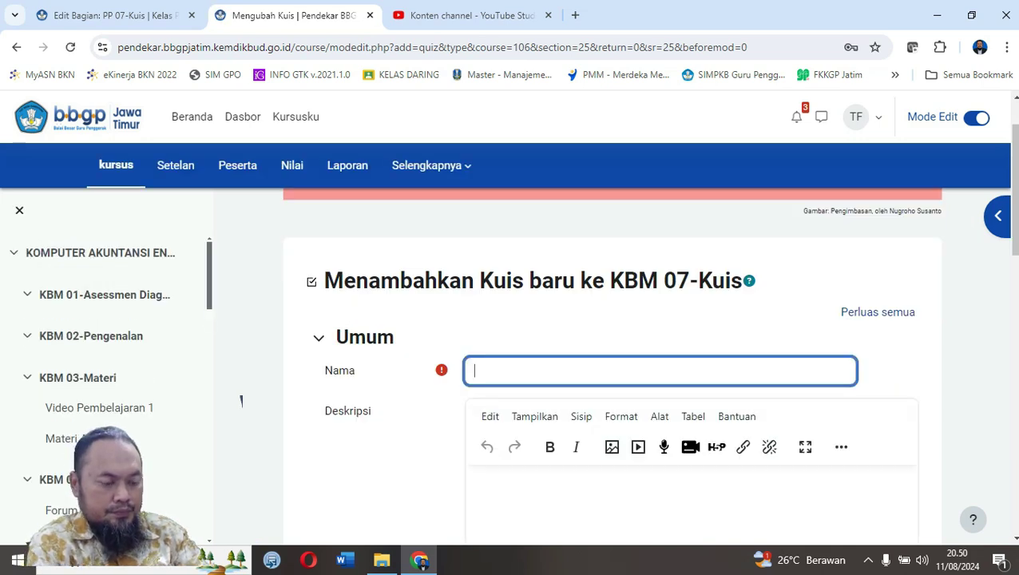
{"action": "type", "text": "Asess"}
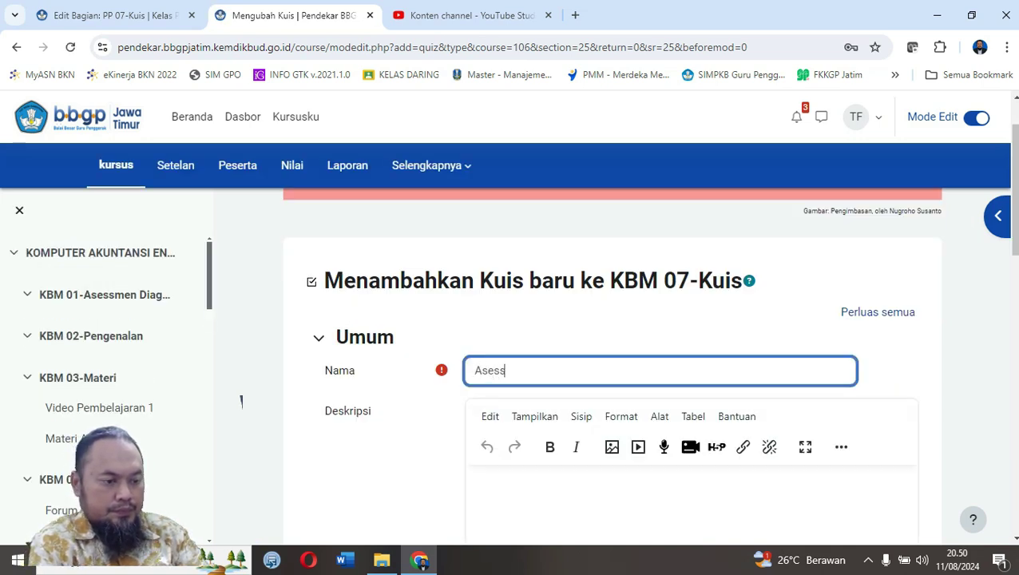
{"action": "type", "text": "men Harian"}
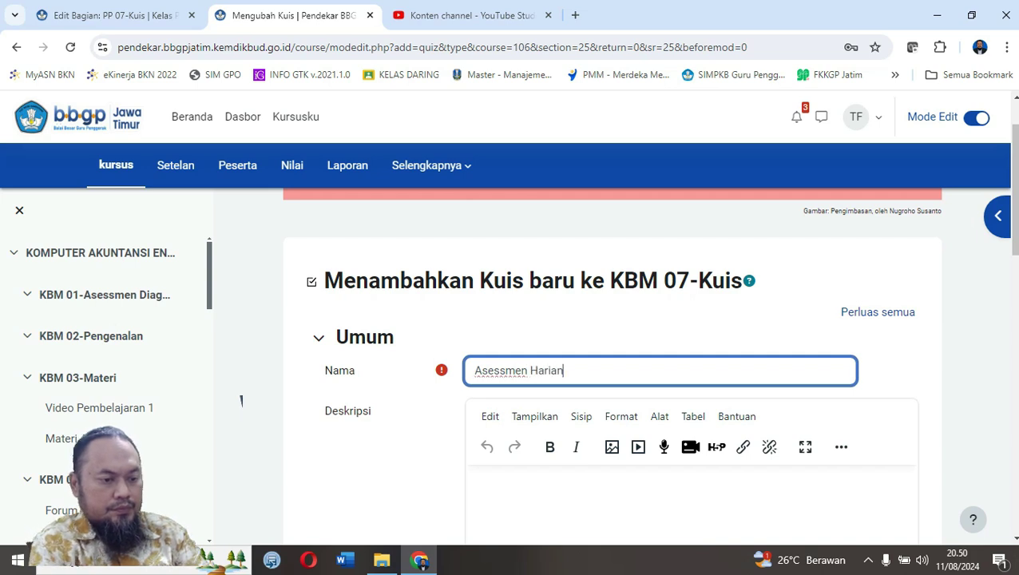
{"action": "scroll", "coordinate": [241, 401], "scroll_direction": "down", "scroll_amount": 14}
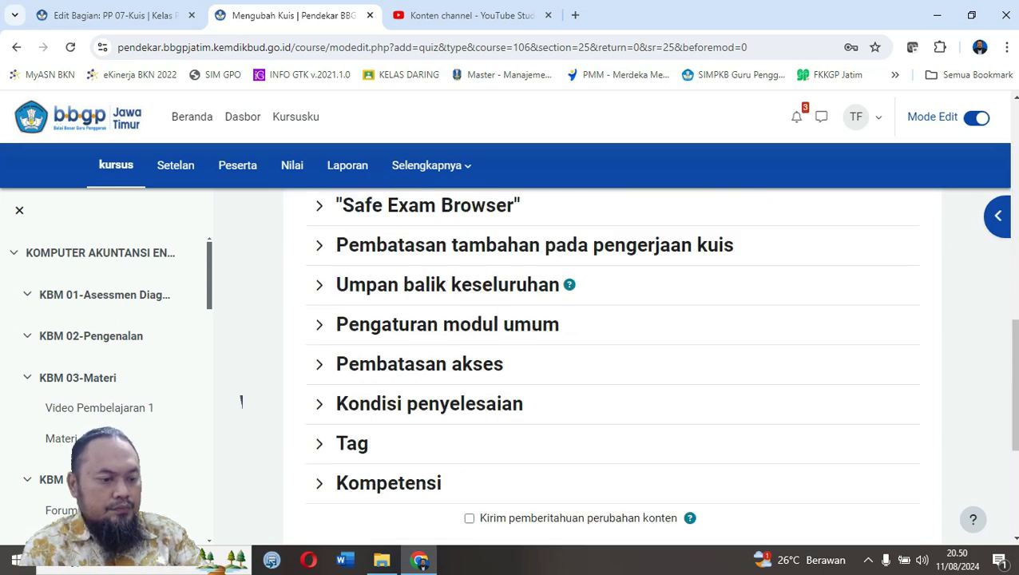
{"action": "left_click", "coordinate": [550, 409]}
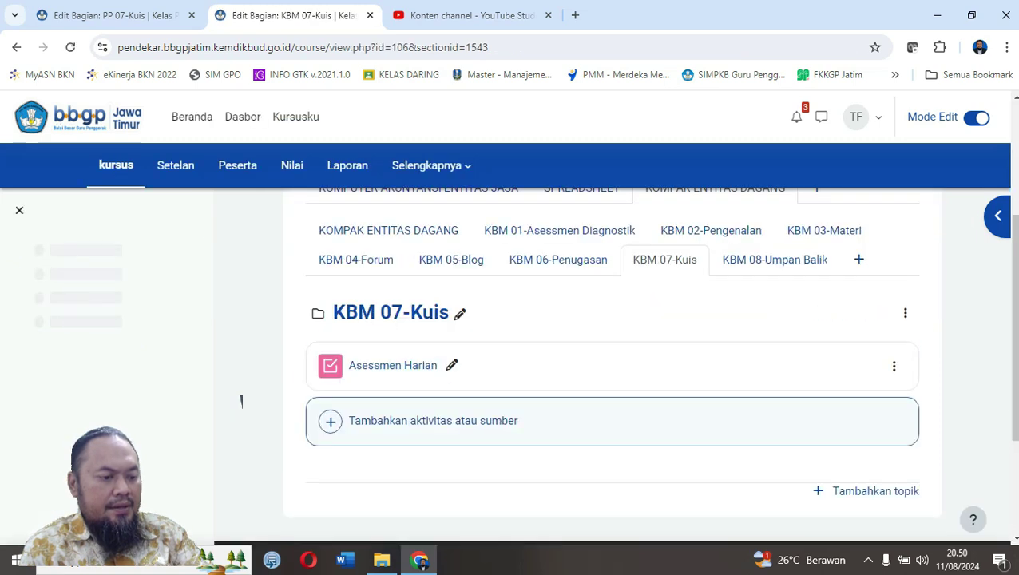
Open the Asessmen Harian quiz for question editing and start adding a new question (soal baru).
{"action": "left_click", "coordinate": [392, 365]}
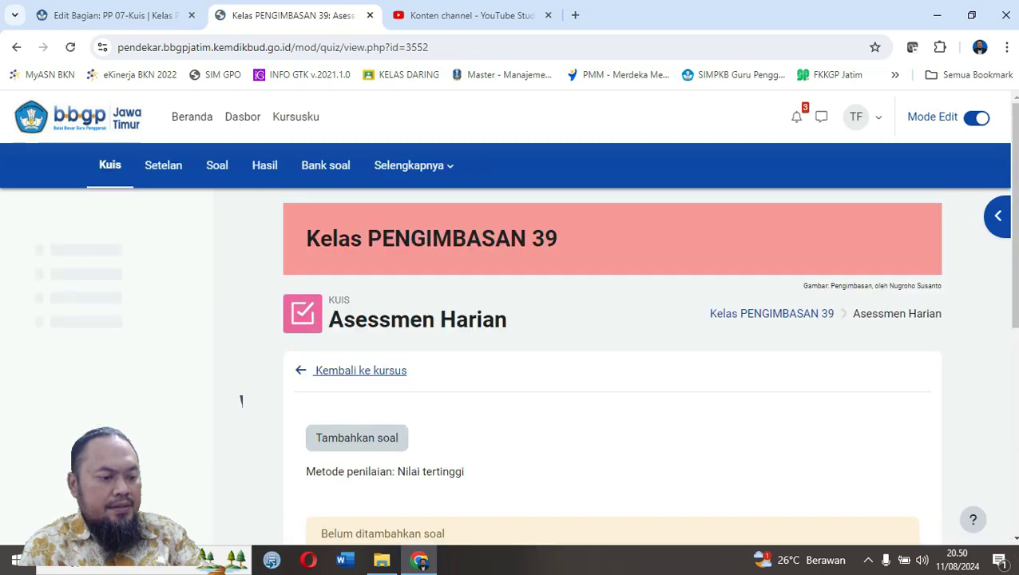
{"action": "scroll", "coordinate": [241, 401], "scroll_direction": "down", "scroll_amount": 3}
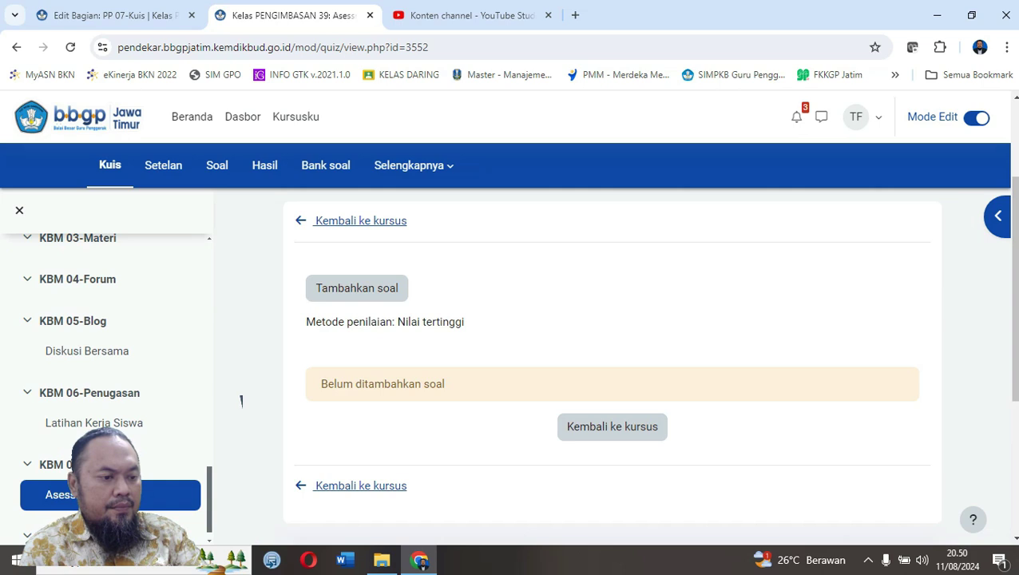
{"action": "left_click", "coordinate": [357, 288]}
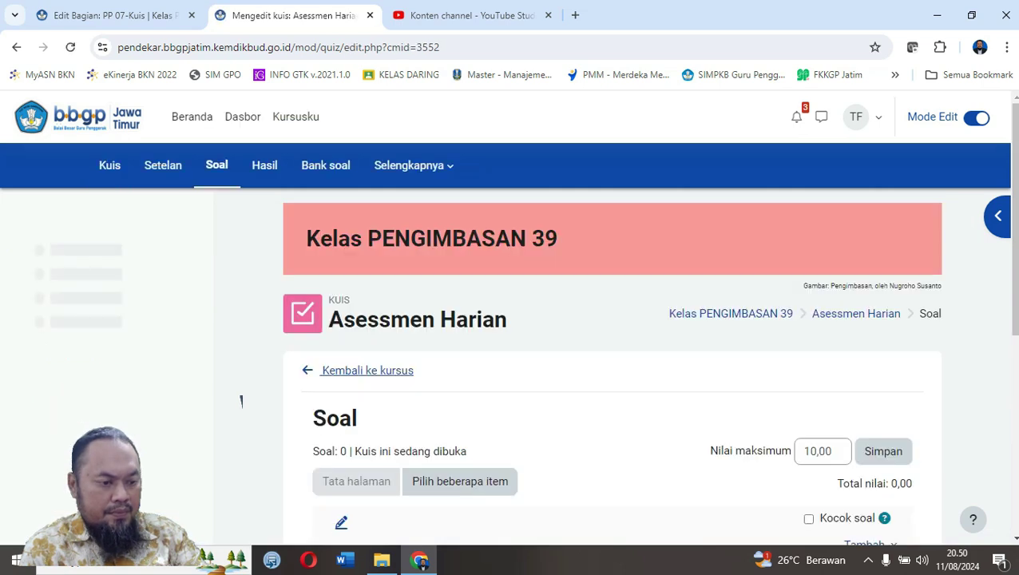
{"action": "scroll", "coordinate": [241, 401], "scroll_direction": "down", "scroll_amount": 4}
{"action": "left_click", "coordinate": [870, 320]}
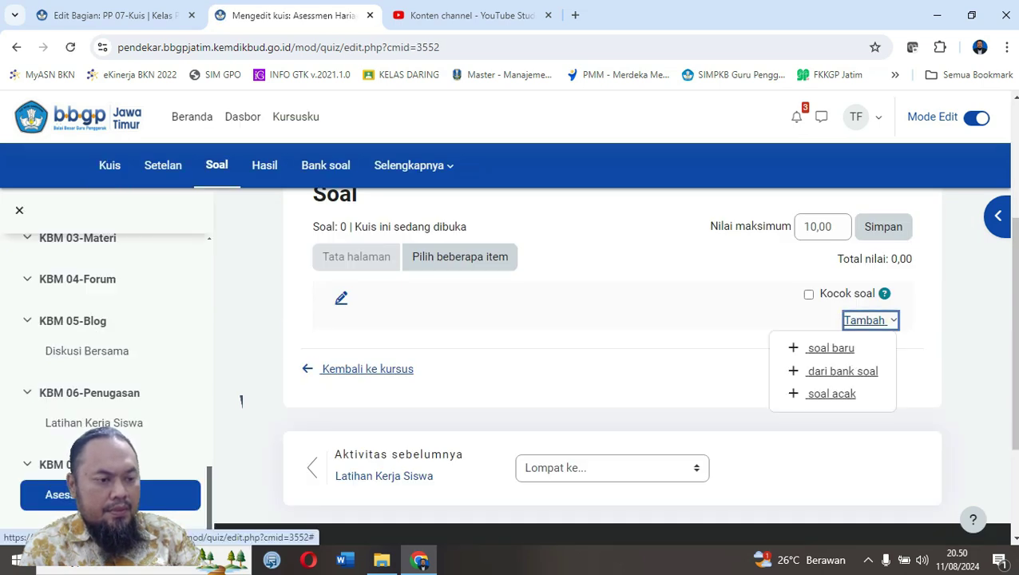
{"action": "left_click", "coordinate": [830, 348]}
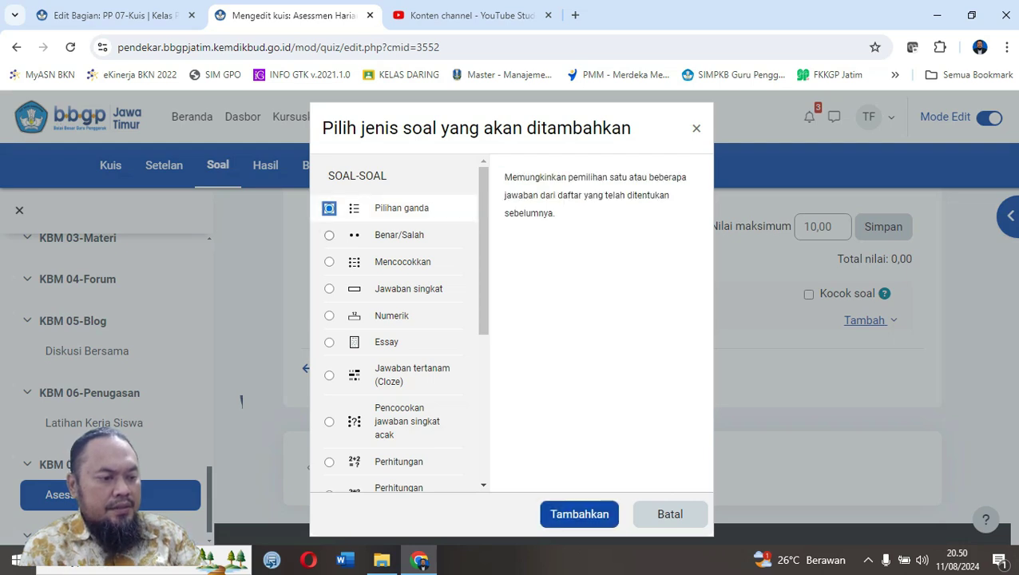
Review the descriptions of the question types and add a Pilihan ganda (multiple choice) question to the quiz.
{"action": "key", "text": "Down"}
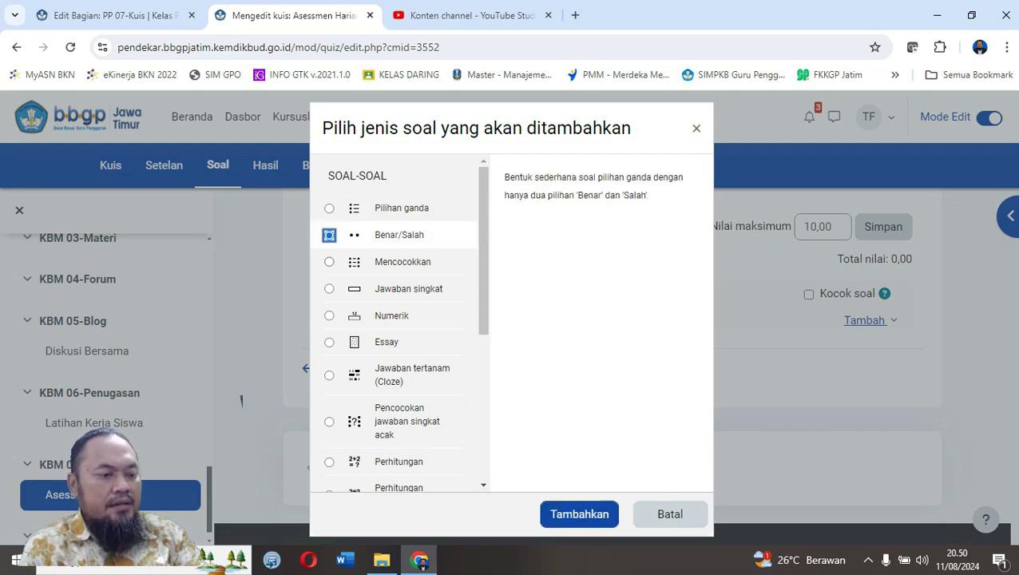
{"action": "key", "text": "Down"}
{"action": "key", "text": "Down"}
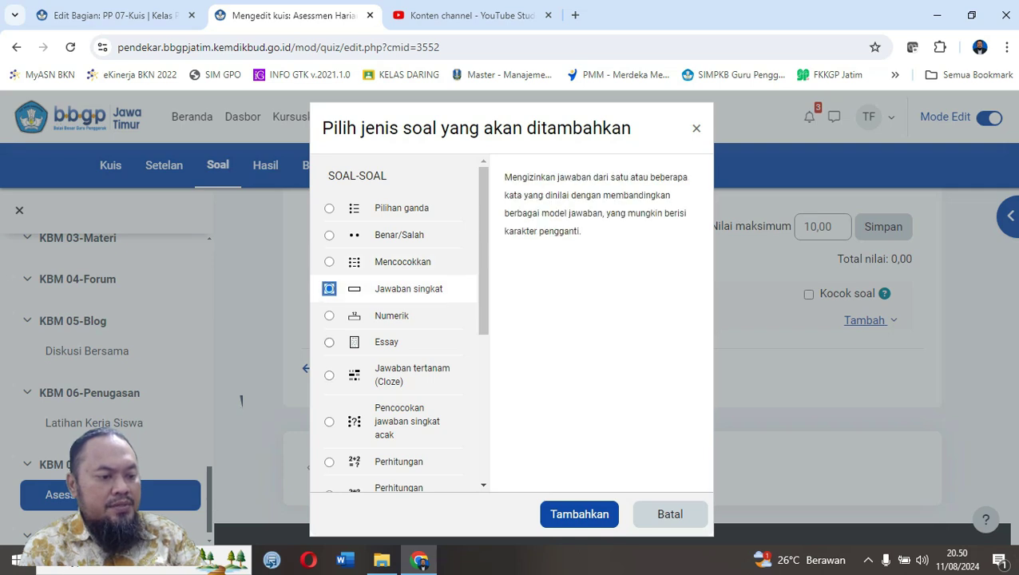
{"action": "key", "text": "Down"}
{"action": "key", "text": "Down"}
{"action": "scroll", "coordinate": [242, 401], "scroll_direction": "down", "scroll_amount": 4}
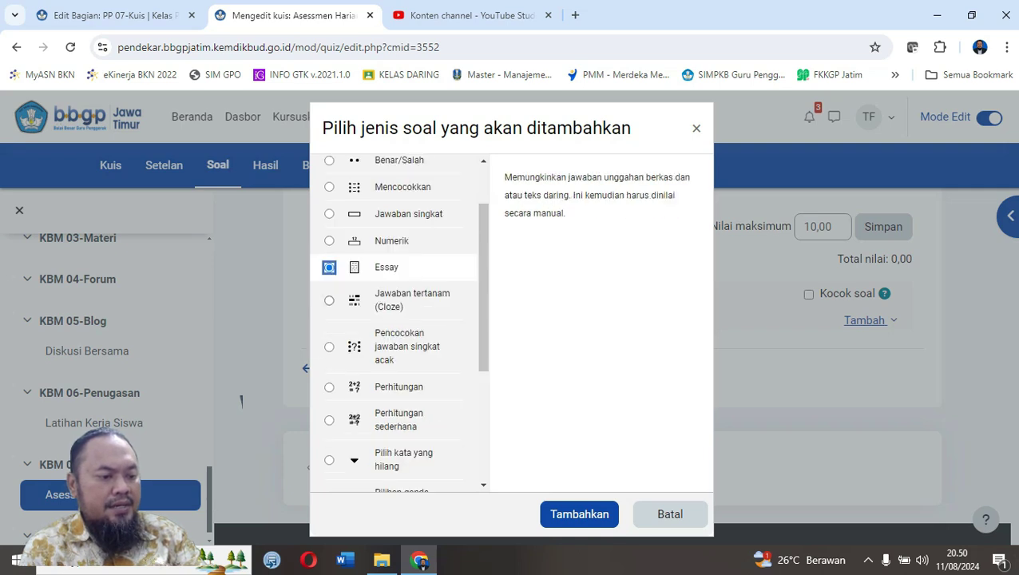
{"action": "scroll", "coordinate": [241, 401], "scroll_direction": "up", "scroll_amount": 4}
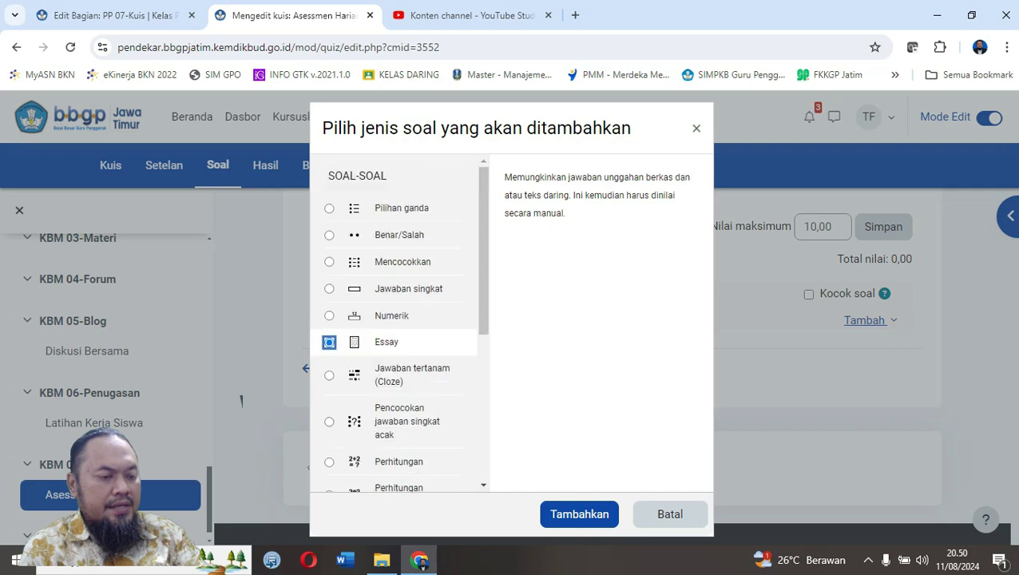
{"action": "left_click", "coordinate": [329, 208]}
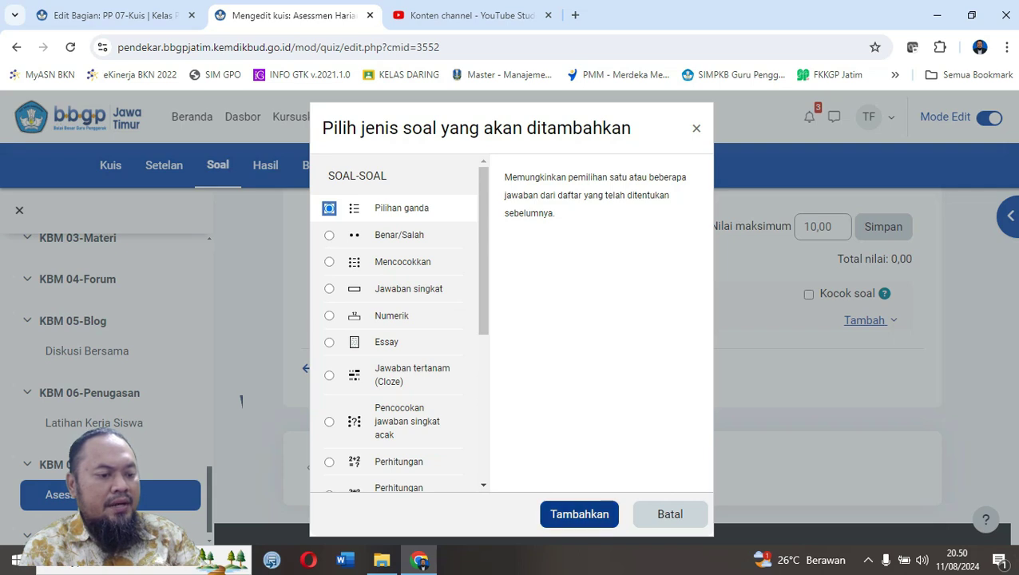
{"action": "left_click", "coordinate": [579, 513]}
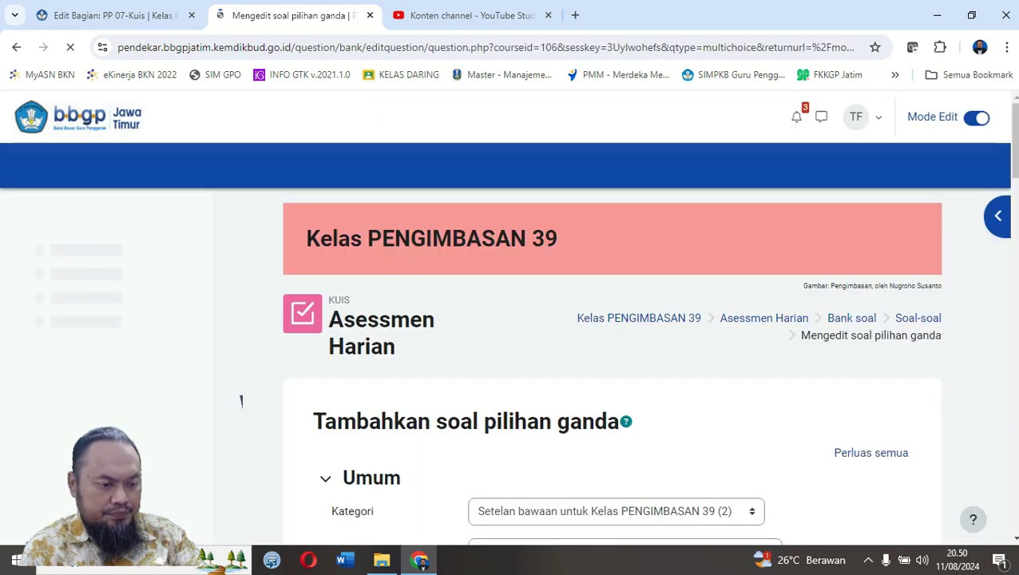
Name the multiple choice question "Asessmen Harian 1".
{"action": "scroll", "coordinate": [241, 401], "scroll_direction": "down", "scroll_amount": 4}
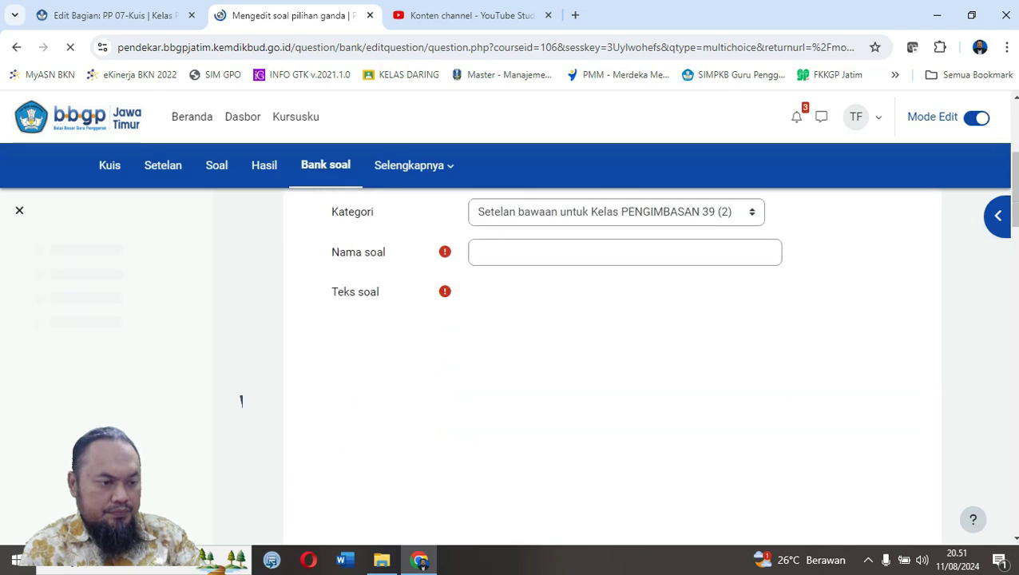
{"action": "type", "text": "Asessmen"}
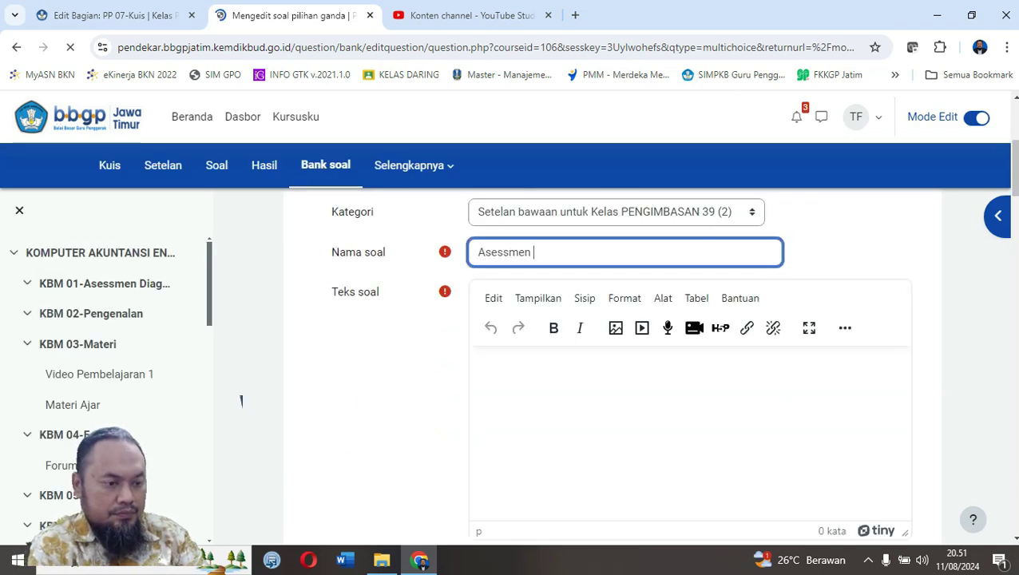
{"action": "type", "text": " Harian 1"}
{"action": "scroll", "coordinate": [241, 401], "scroll_direction": "down", "scroll_amount": 4}
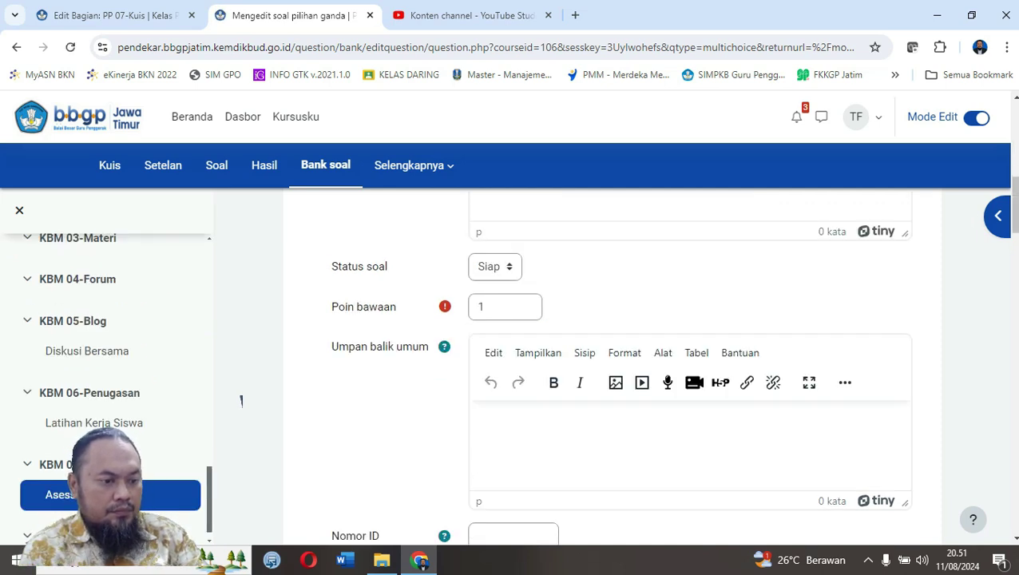
{"action": "scroll", "coordinate": [242, 400], "scroll_direction": "up", "scroll_amount": 4}
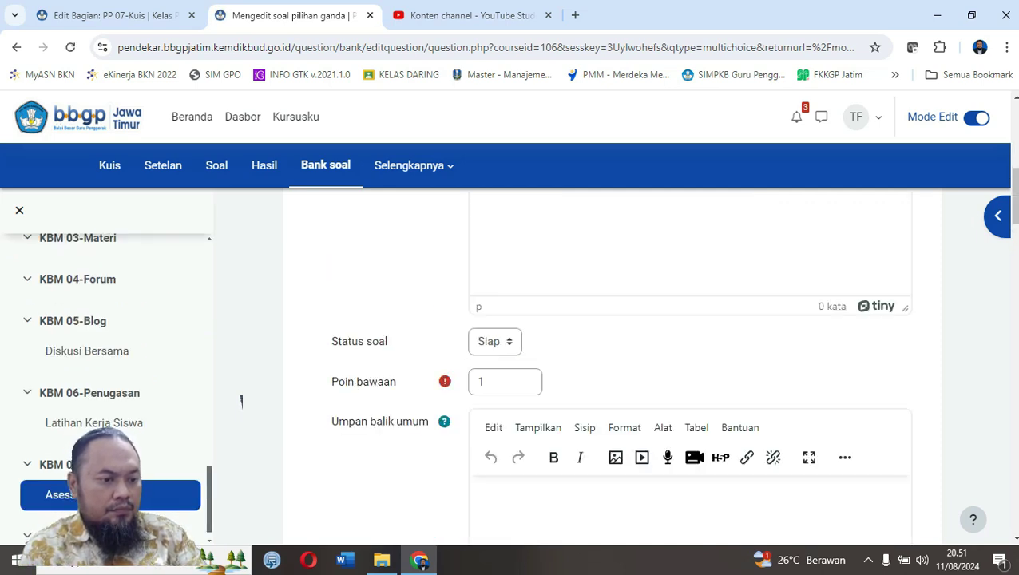
Enter "MYOB Accounting" in the question text of Asessmen Harian 1.
{"action": "key", "text": "Tab"}
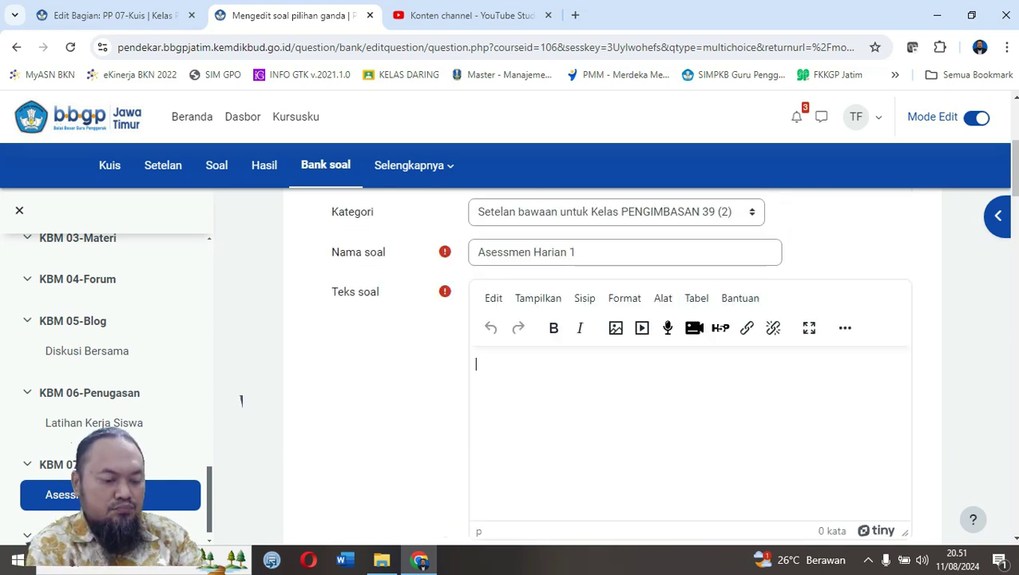
{"action": "type", "text": "MYO"}
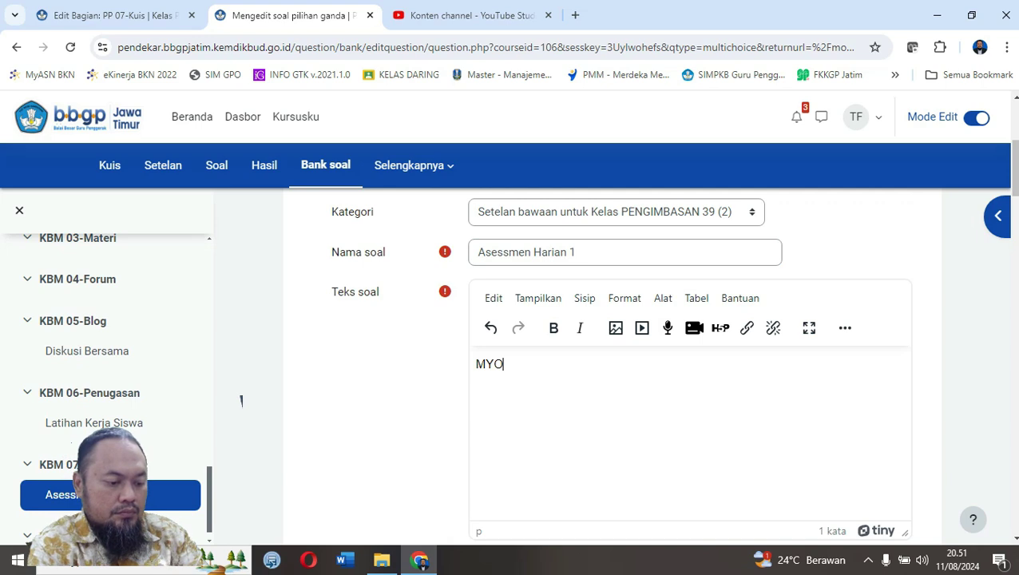
{"action": "type", "text": "B "}
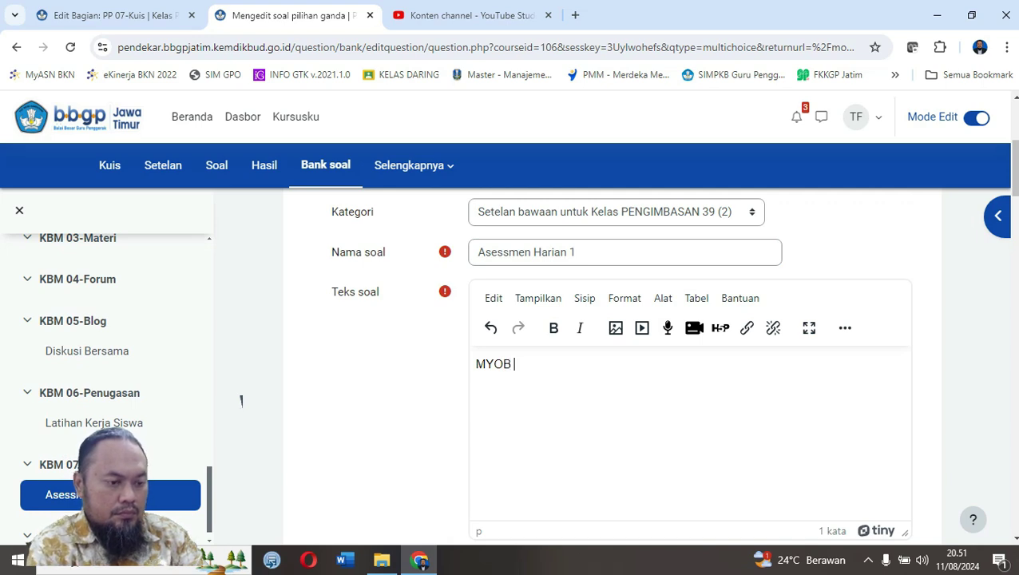
{"action": "type", "text": "Accountin"}
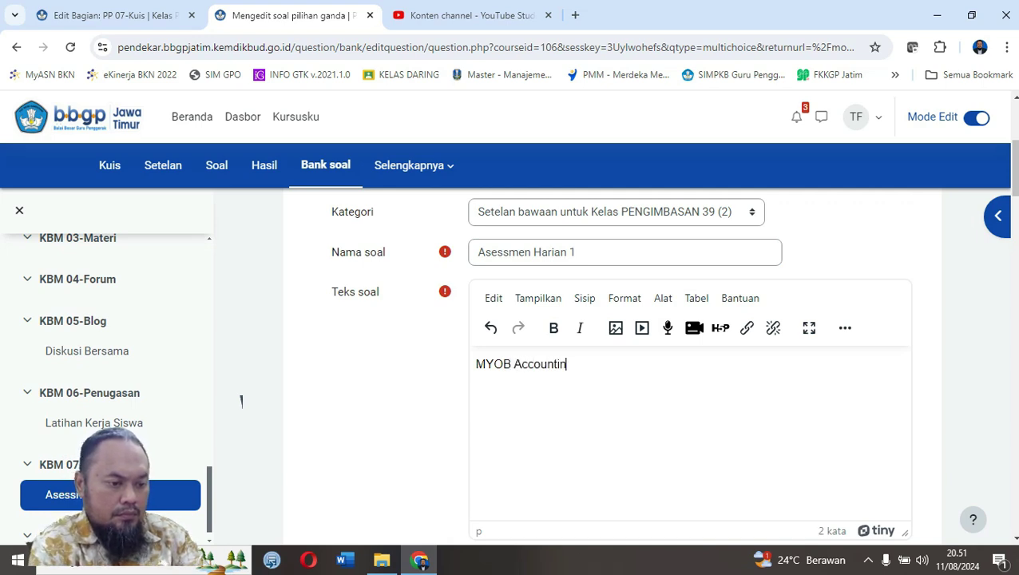
{"action": "type", "text": "ing"}
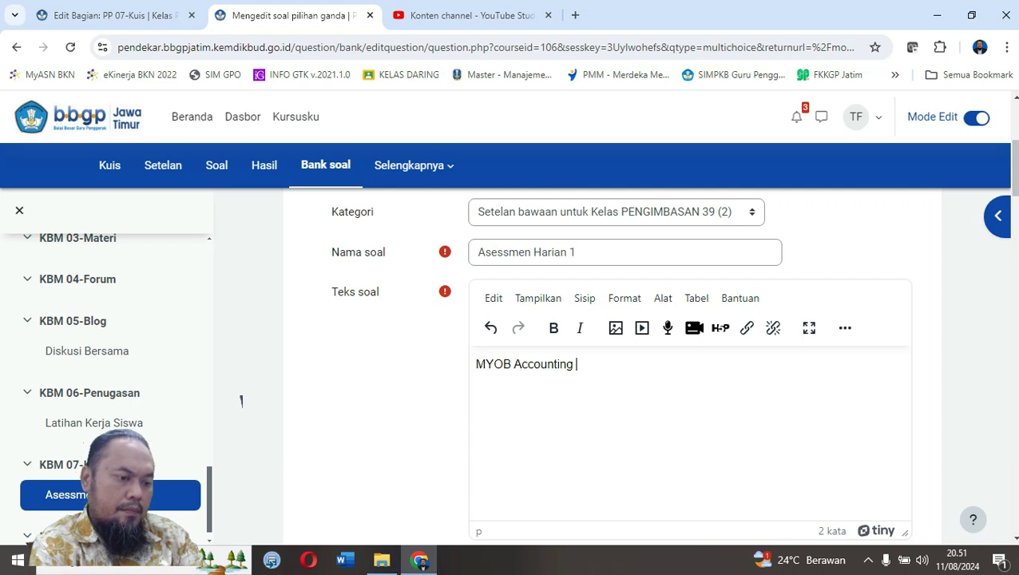
Insert "Negara pembuat aplikasi" before "MYOB Accounting" in the question text.
{"action": "key", "text": "Left"}
{"action": "key", "text": "Left"}
{"action": "key", "text": "Left"}
{"action": "key", "text": "Home"}
{"action": "type", "text": "Negara "}
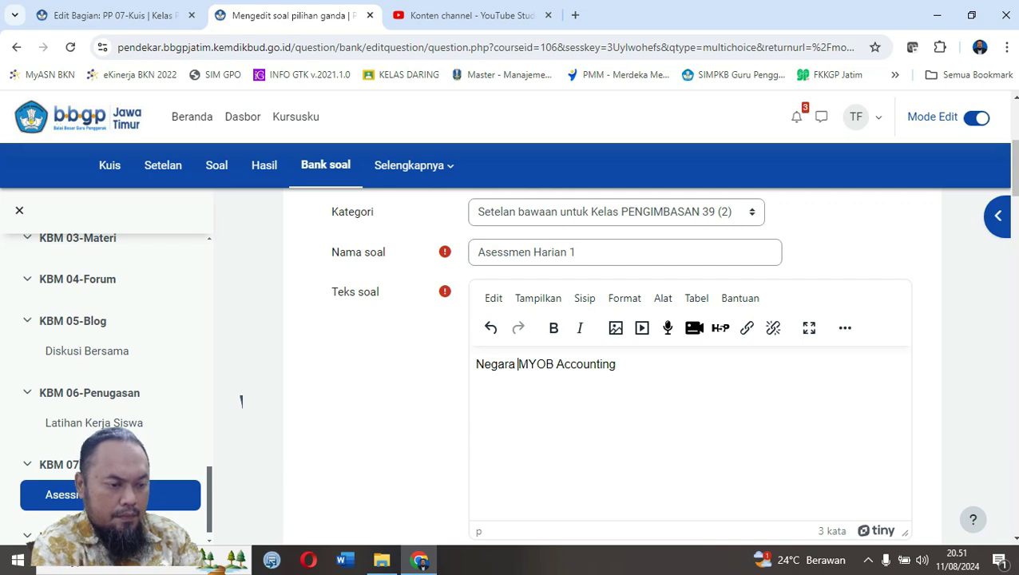
{"action": "type", "text": "pembuat"}
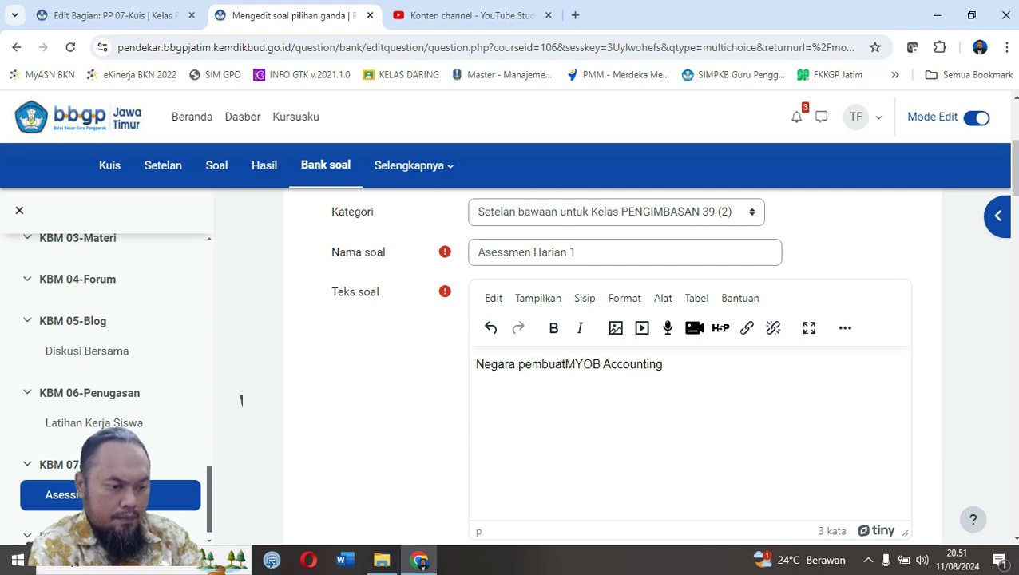
{"action": "type", "text": " aplikasi"}
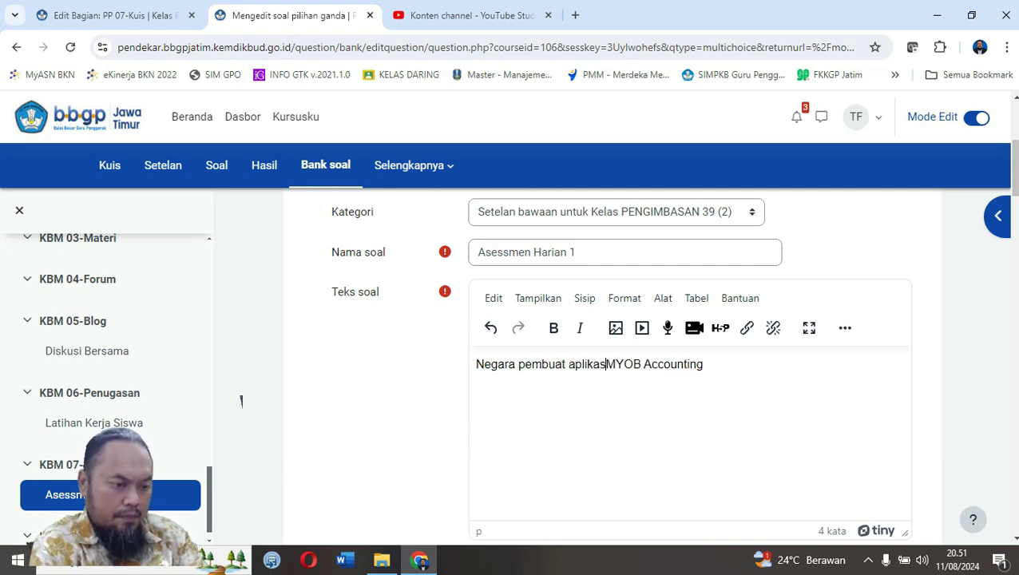
Complete the question text by adding "adalah ?" after "MYOB Accounting".
{"action": "key", "text": "Right"}
{"action": "key", "text": "Right"}
{"action": "key", "text": "Right"}
{"action": "key", "text": "Right"}
{"action": "key", "text": "Right"}
{"action": "key", "text": "Right"}
{"action": "key", "text": "Right"}
{"action": "key", "text": "Right"}
{"action": "key", "text": "Right"}
{"action": "key", "text": "Right"}
{"action": "key", "text": "Right"}
{"action": "key", "text": "Right"}
{"action": "key", "text": "Right"}
{"action": "key", "text": "Right"}
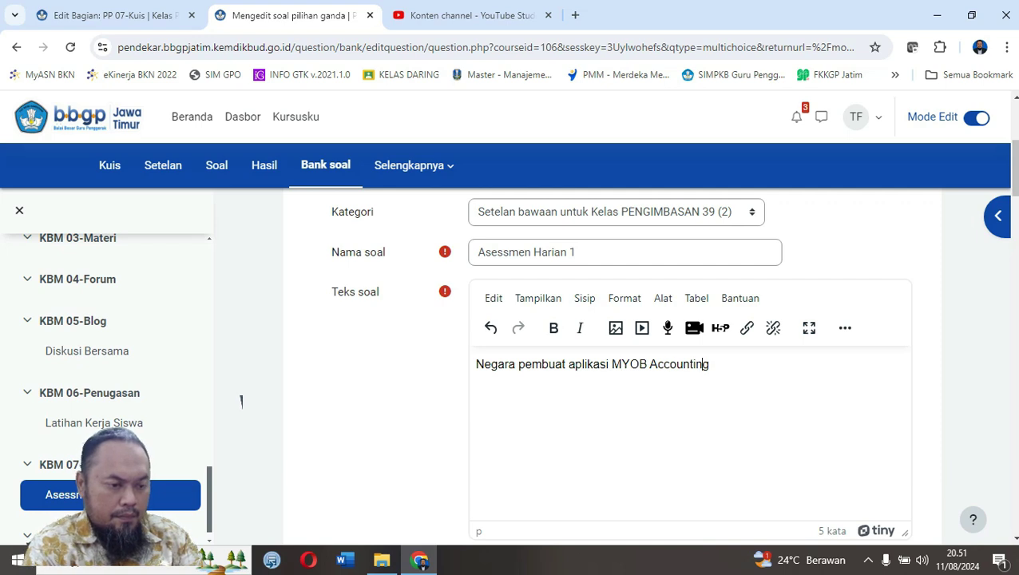
{"action": "type", "text": "adalah "}
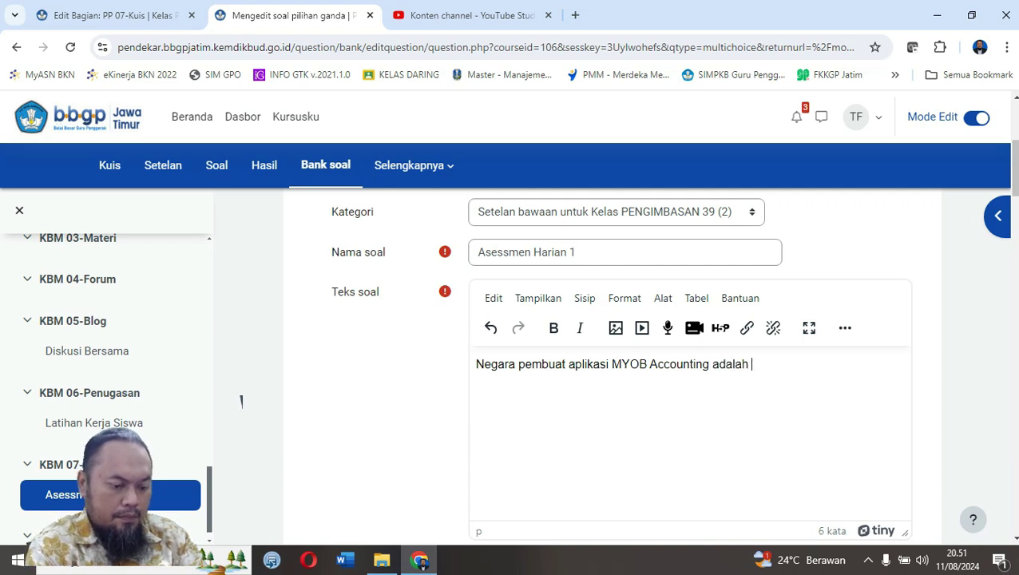
{"action": "type", "text": "?"}
Enter "Indonesia" as answer choice Pilihan 1 and "Australia" as Pilihan 2.
{"action": "scroll", "coordinate": [241, 400], "scroll_direction": "down", "scroll_amount": 10}
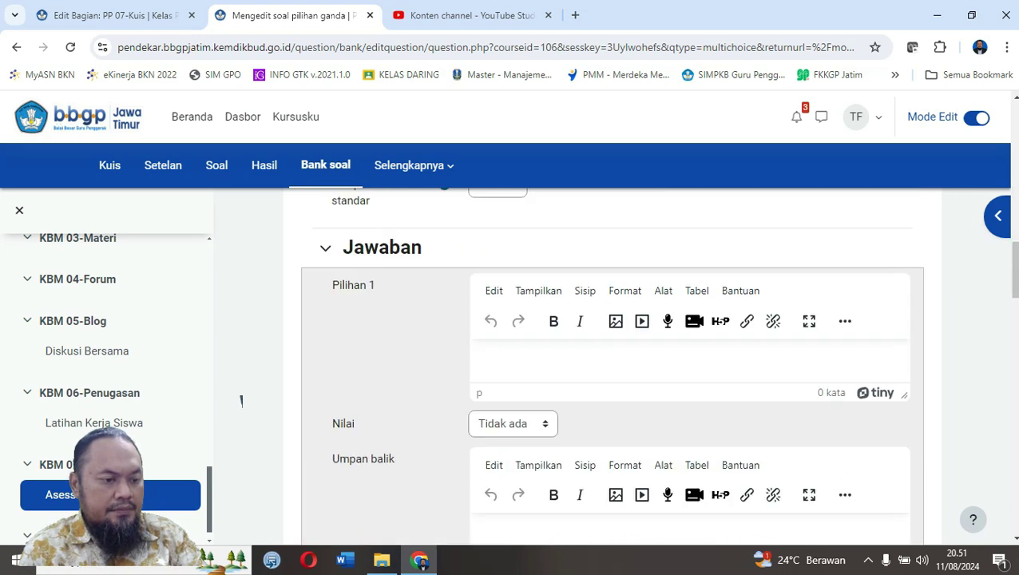
{"action": "type", "text": "Ino"}
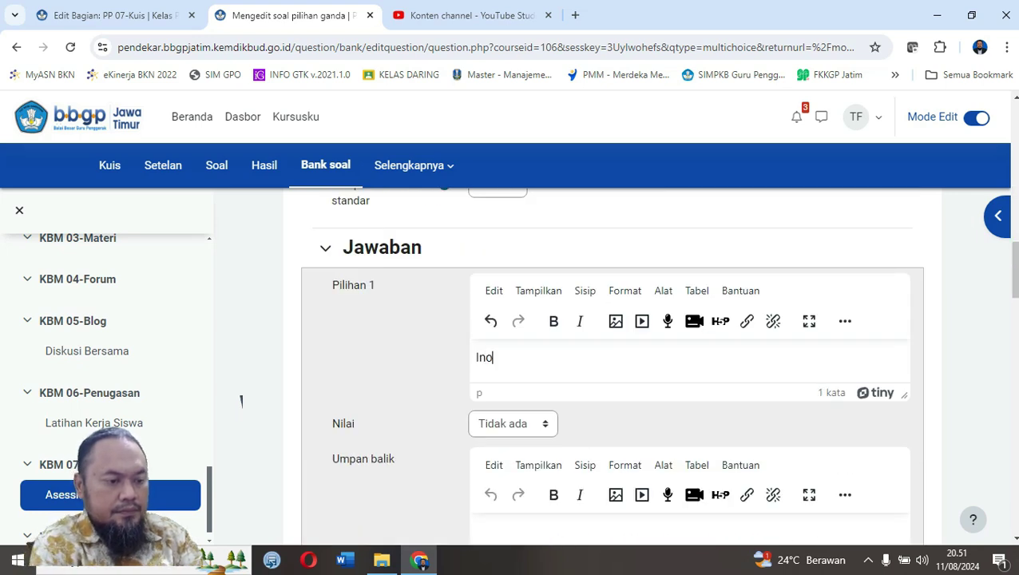
{"action": "key", "text": "BackSpace"}
{"action": "type", "text": "donesia"}
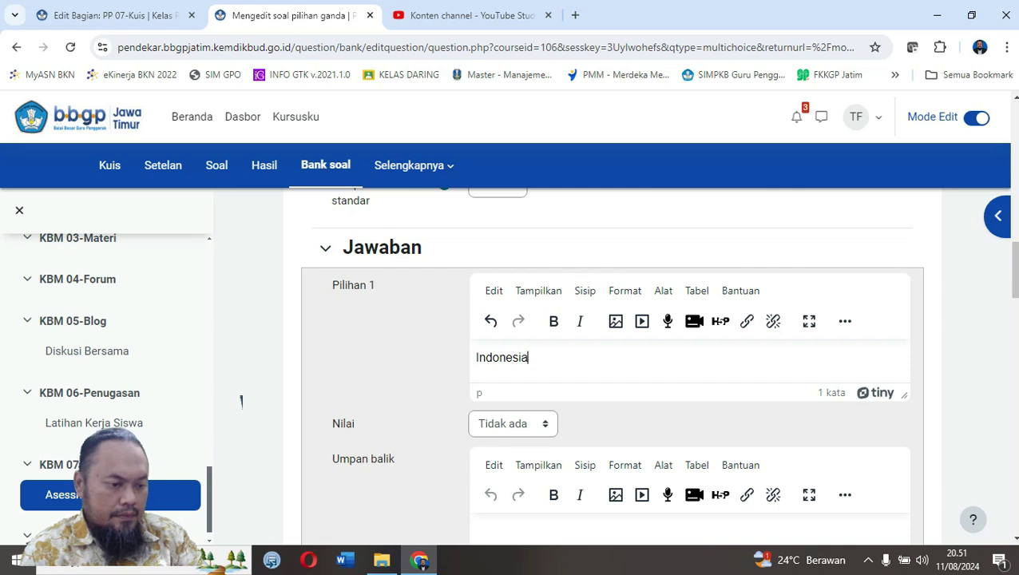
{"action": "scroll", "coordinate": [241, 400], "scroll_direction": "down", "scroll_amount": 3}
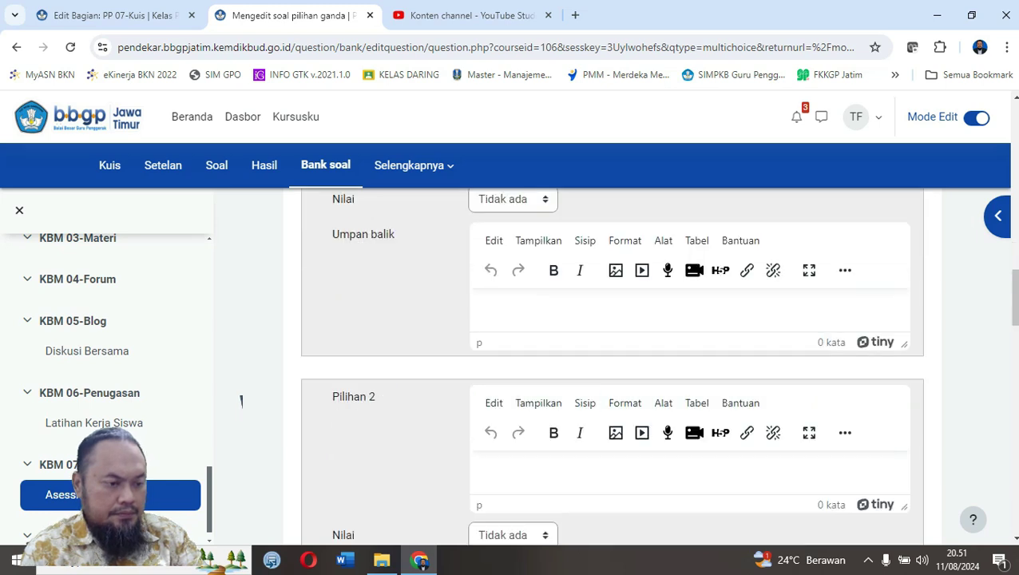
{"action": "scroll", "coordinate": [241, 401], "scroll_direction": "down", "scroll_amount": 1}
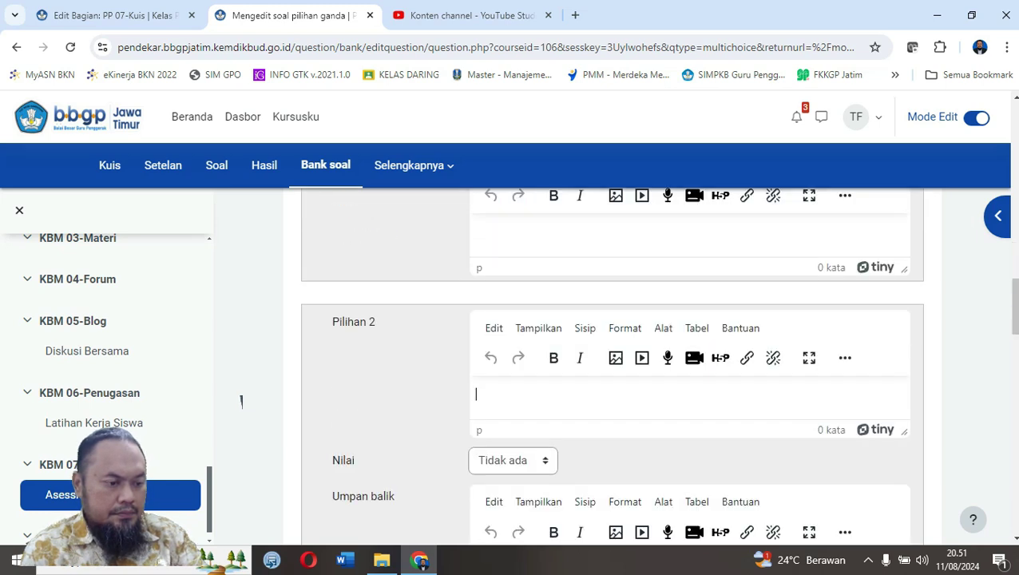
{"action": "type", "text": "Austra"}
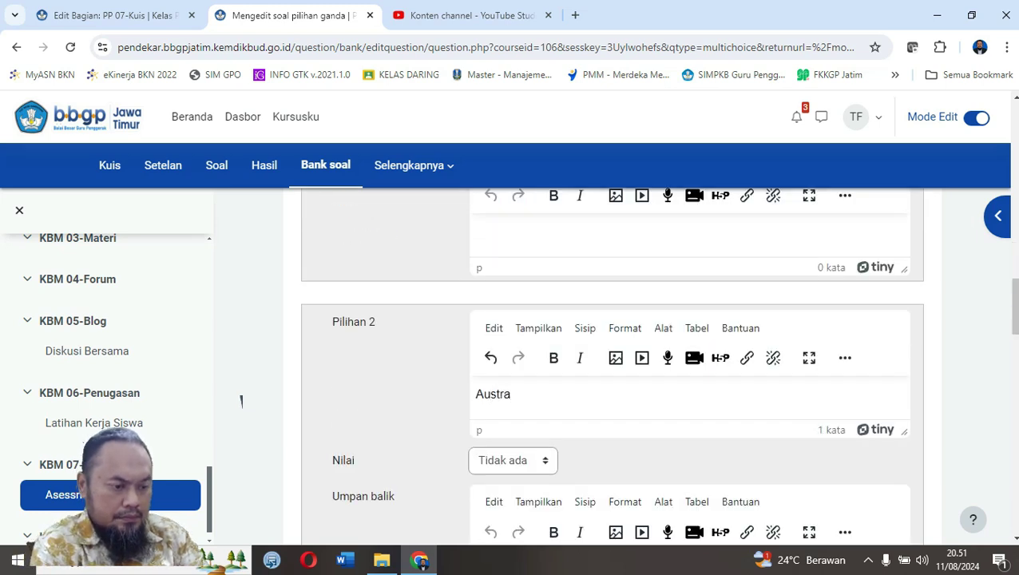
{"action": "type", "text": "lia"}
Enter "Selandia Baru" as answer choice Pilihan 3.
{"action": "scroll", "coordinate": [241, 400], "scroll_direction": "down", "scroll_amount": 3}
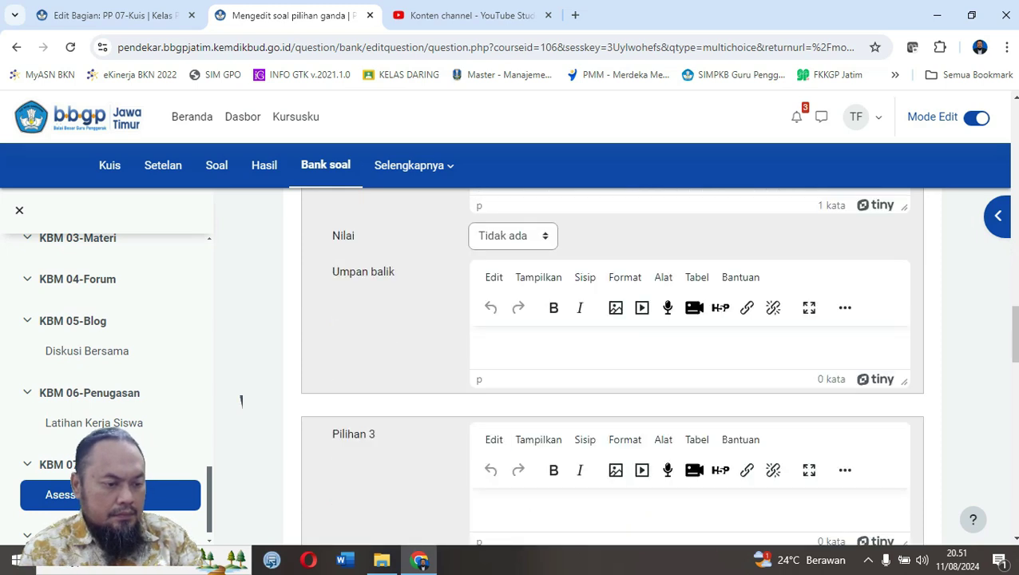
{"action": "scroll", "coordinate": [241, 401], "scroll_direction": "down", "scroll_amount": 1}
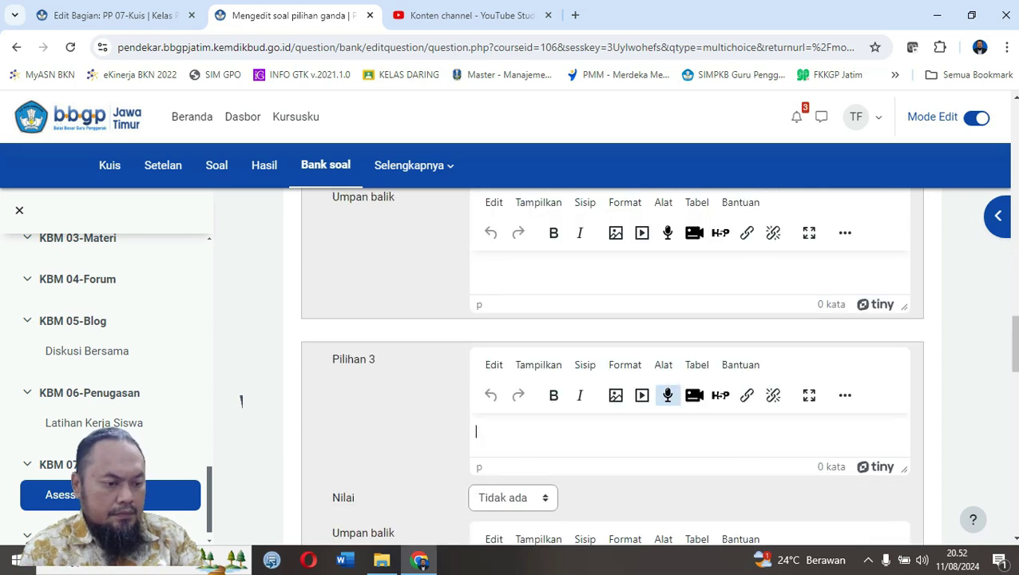
{"action": "type", "text": "Selai"}
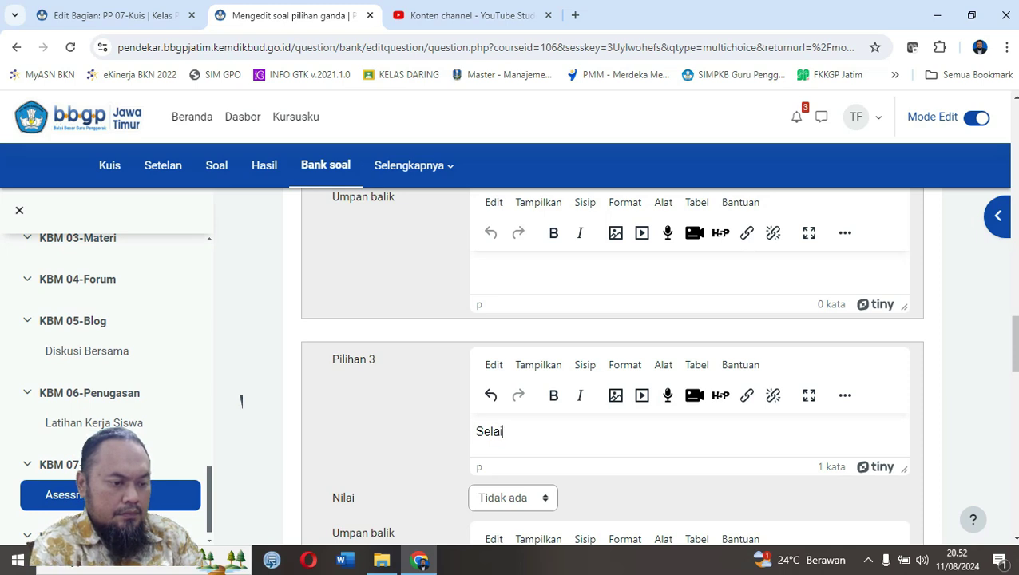
{"action": "key", "text": "BackSpace"}
{"action": "type", "text": "s"}
{"action": "key", "text": "BackSpace"}
{"action": "key", "text": "BackSpace"}
{"action": "type", "text": "andia Baru"}
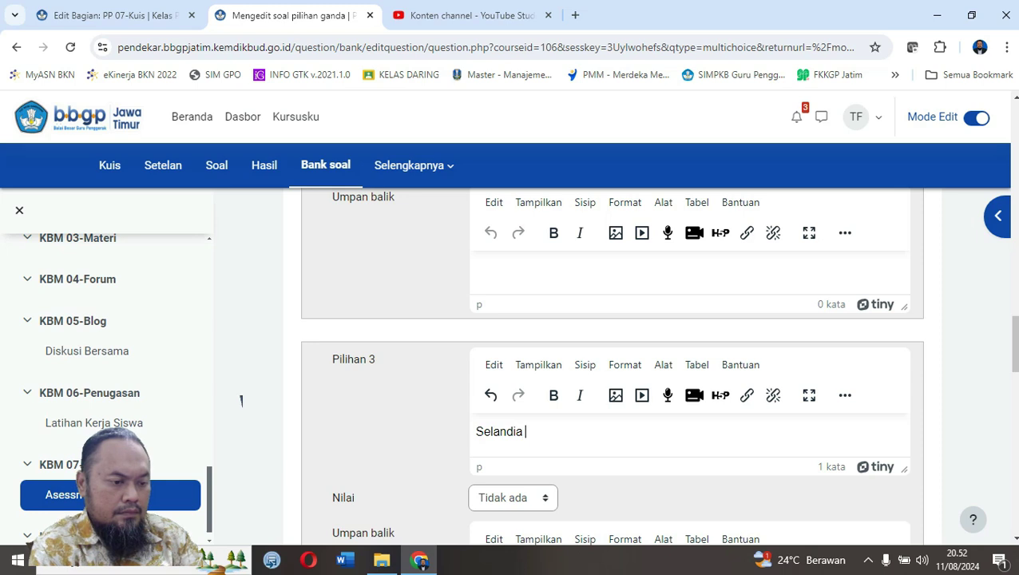
Enter "Inggris" as answer choice Pilihan 4 and "Singapura" as Pilihan 5.
{"action": "scroll", "coordinate": [241, 400], "scroll_direction": "down", "scroll_amount": 3}
{"action": "scroll", "coordinate": [241, 401], "scroll_direction": "down", "scroll_amount": 3}
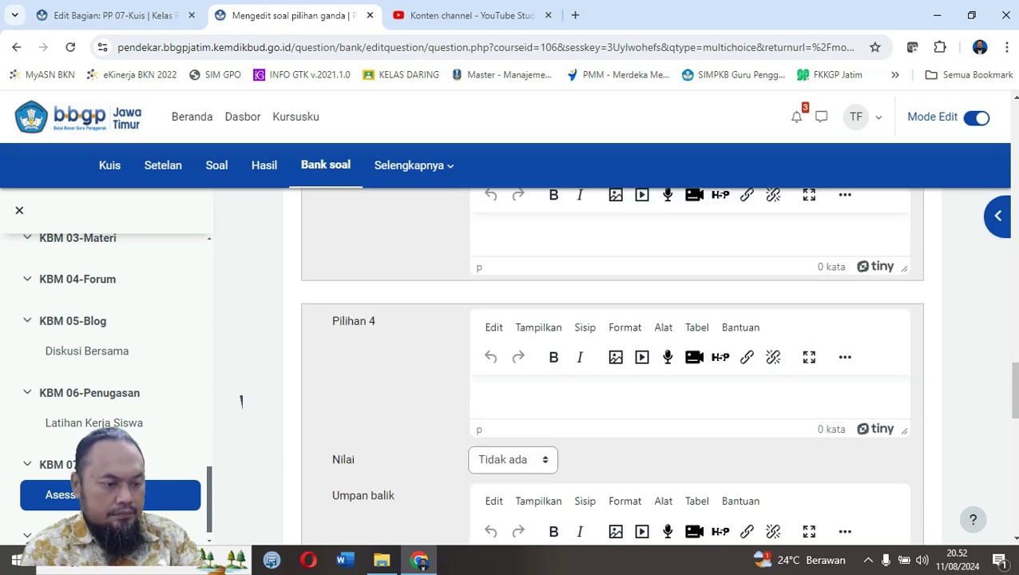
{"action": "type", "text": "Inggr"}
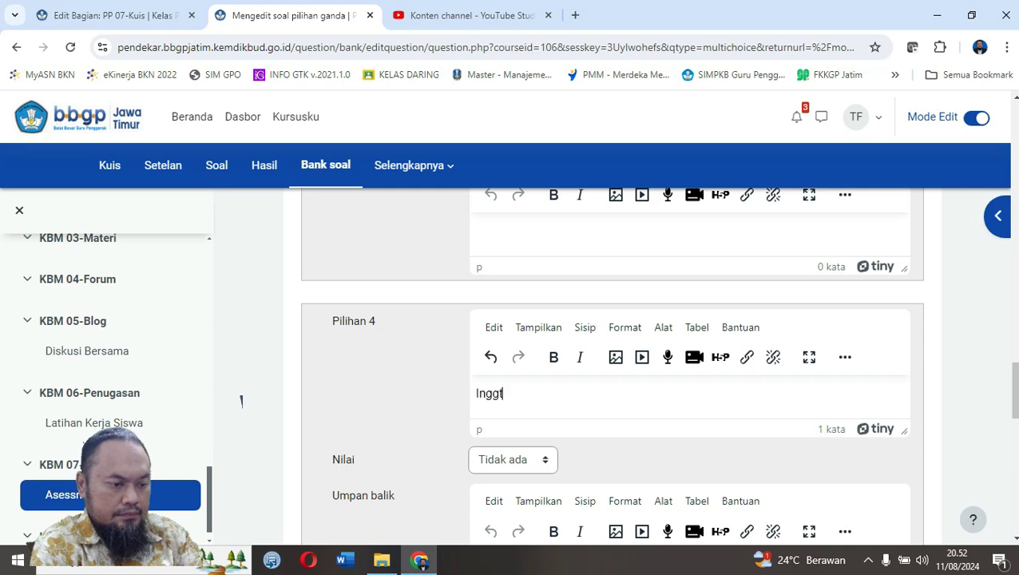
{"action": "type", "text": "is"}
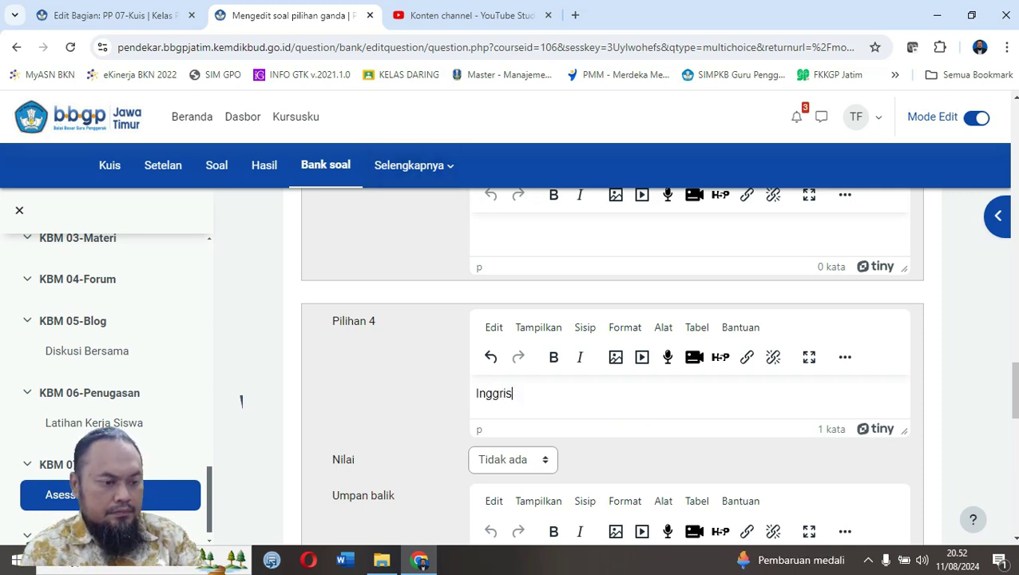
{"action": "scroll", "coordinate": [241, 399], "scroll_direction": "down", "scroll_amount": 4}
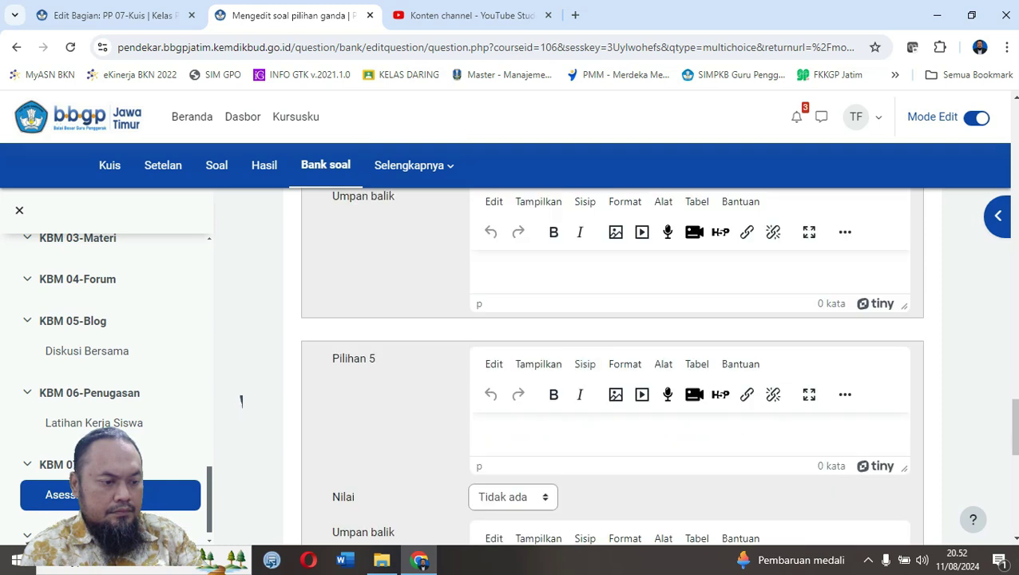
{"action": "type", "text": "Sngg"}
{"action": "key", "text": "BackSpace"}
{"action": "key", "text": "BackSpace"}
{"action": "key", "text": "BackSpace"}
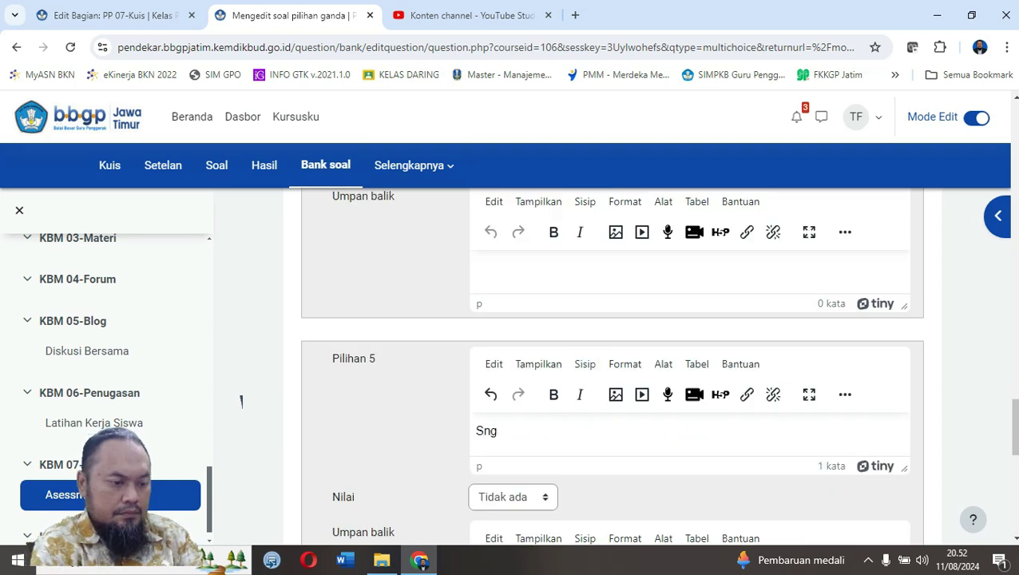
{"action": "type", "text": "ingapura"}
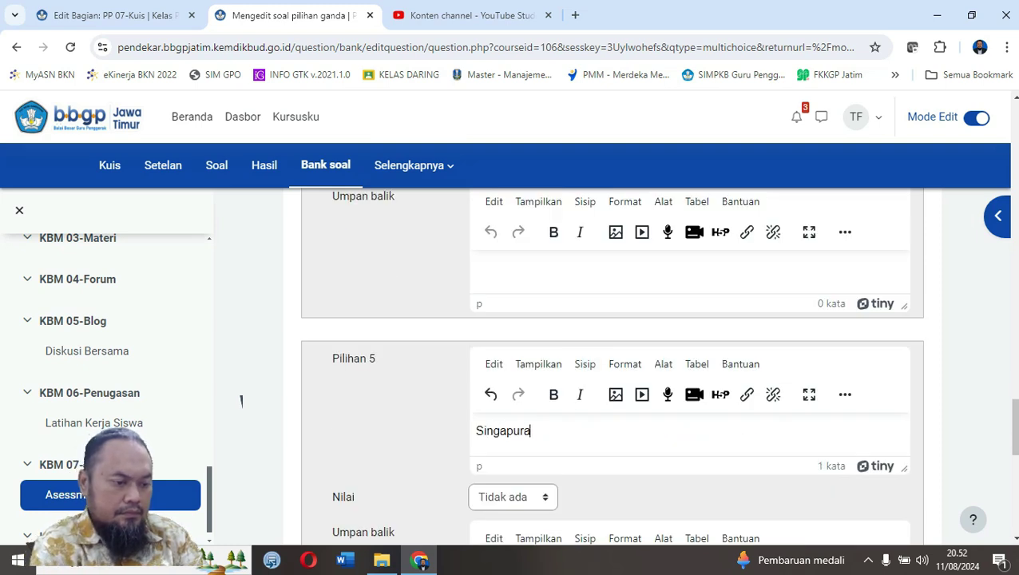
Set the grade (Nilai) of the Australia answer to 100% and save the question.
{"action": "scroll", "coordinate": [524, 374], "scroll_direction": "down", "scroll_amount": 7}
{"action": "left_click", "coordinate": [525, 374]}
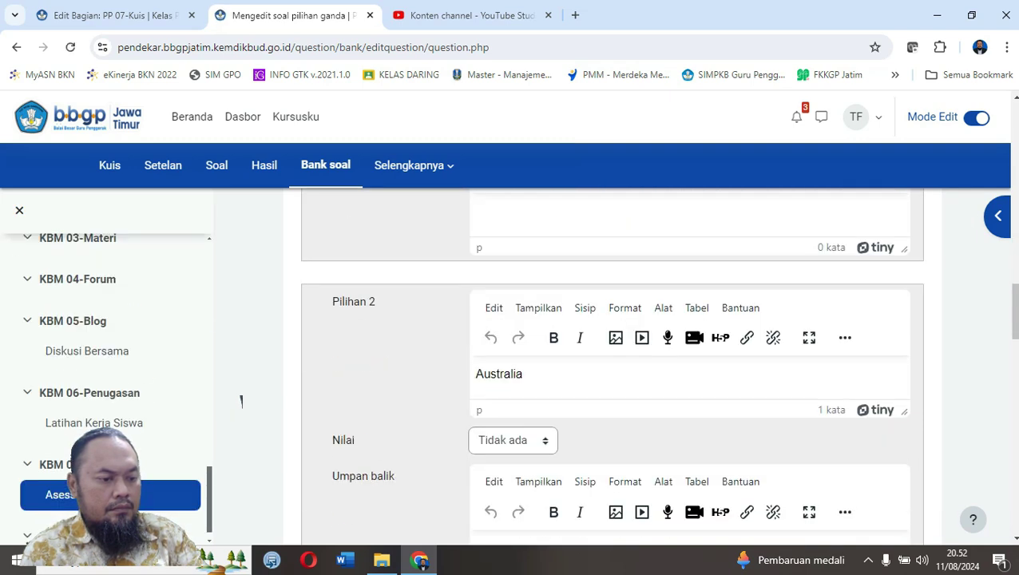
{"action": "left_click", "coordinate": [513, 440]}
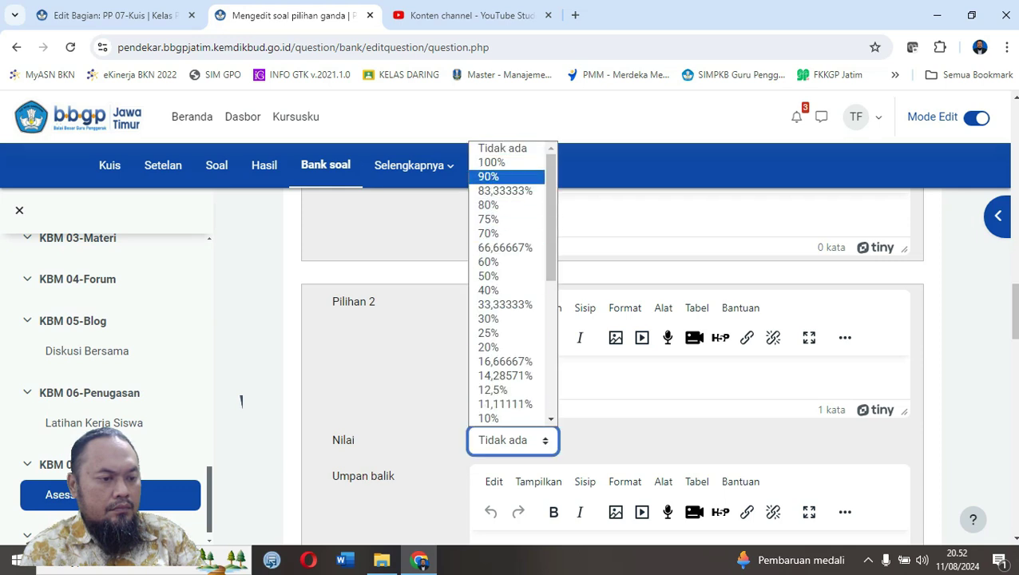
{"action": "key", "text": "Return"}
{"action": "scroll", "coordinate": [241, 401], "scroll_direction": "down", "scroll_amount": 15}
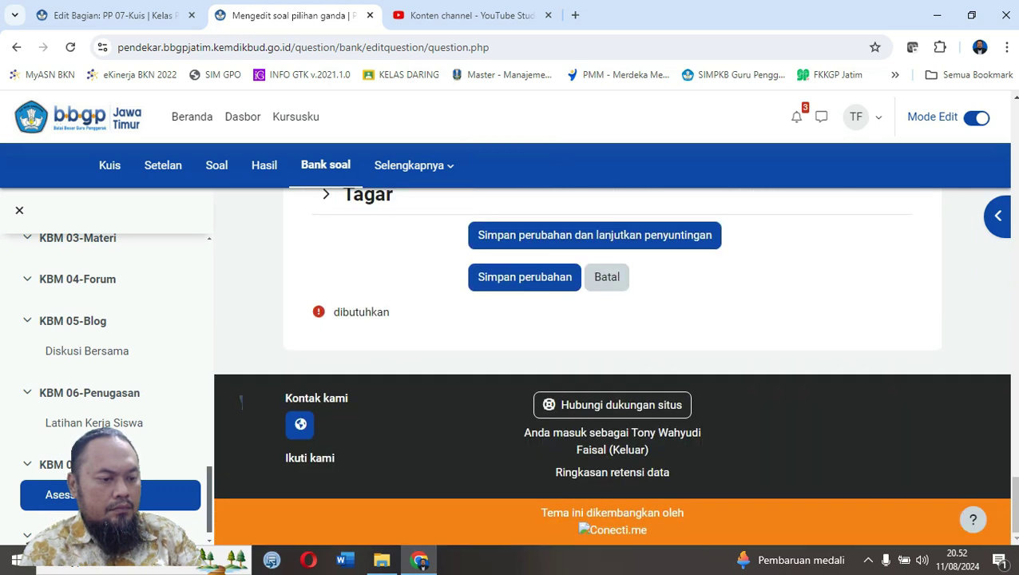
{"action": "left_click", "coordinate": [525, 277]}
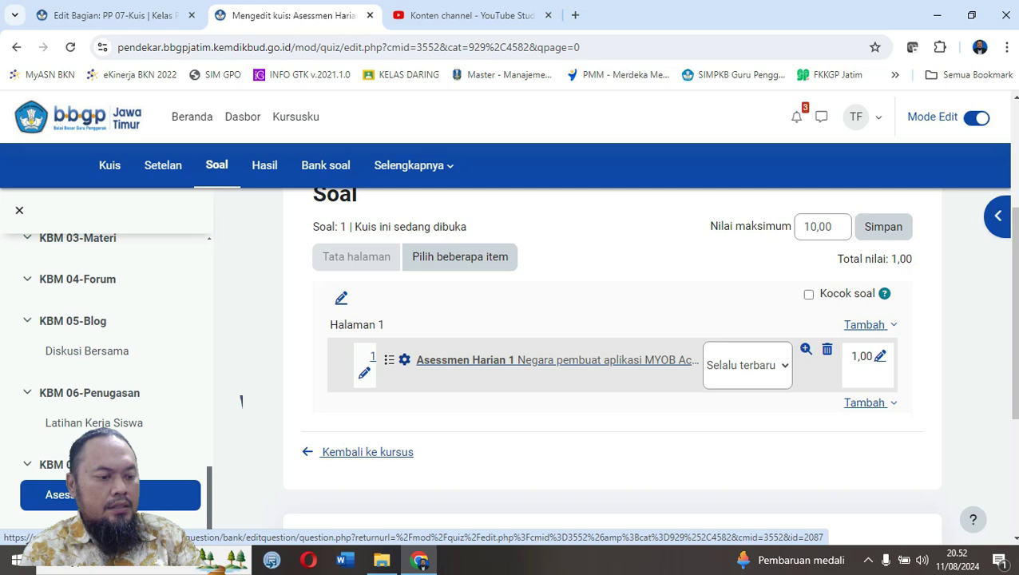
Return to the KBM 07-Kuis course section and start adding an Interactive Content activity to it.
{"action": "left_click", "coordinate": [367, 452]}
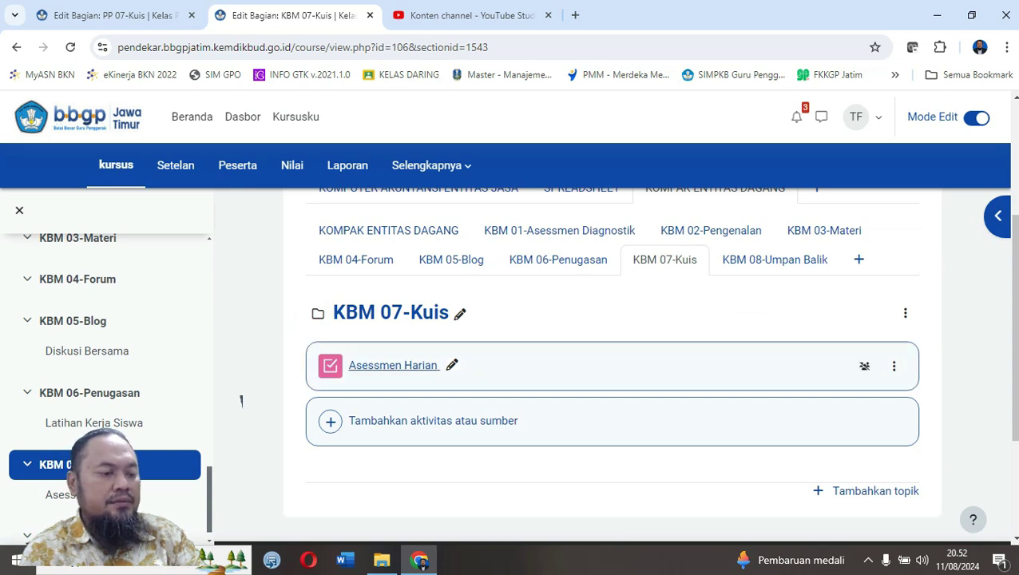
{"action": "left_click", "coordinate": [433, 421]}
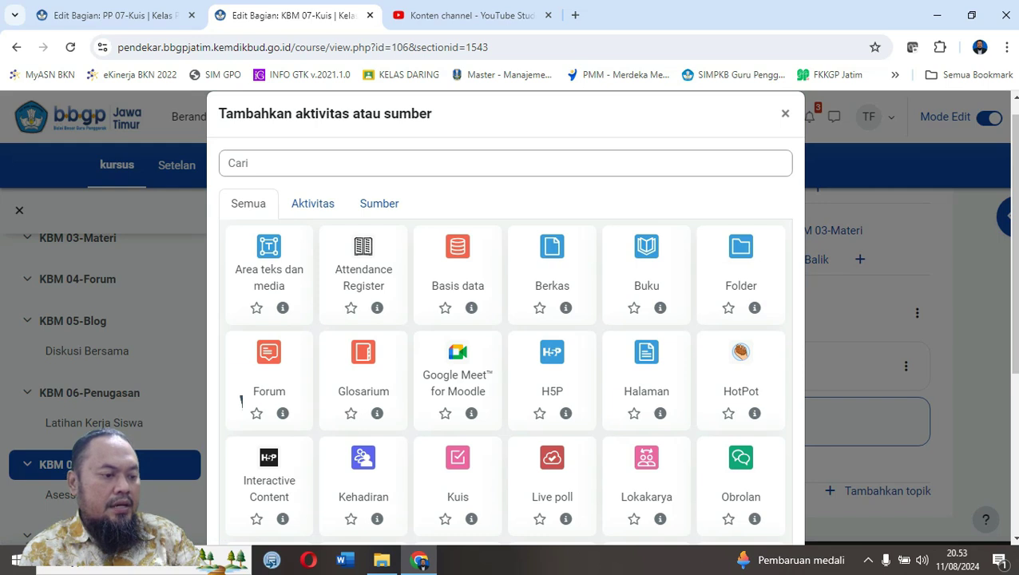
{"action": "left_click", "coordinate": [271, 457]}
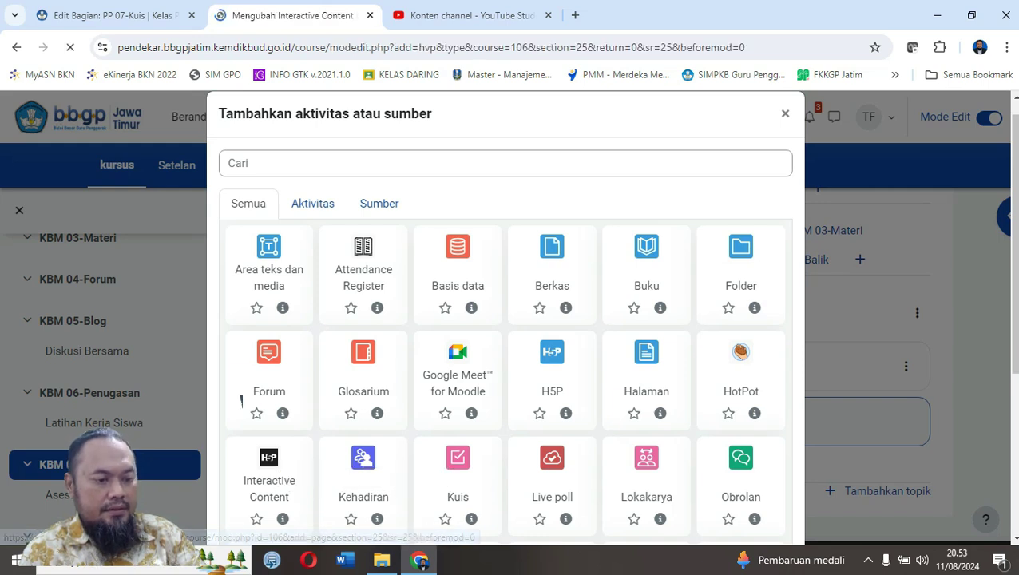
Enter "Mensetup Data Awal" as the description of the new Interactive Content activity.
{"action": "scroll", "coordinate": [241, 402], "scroll_direction": "down", "scroll_amount": 2}
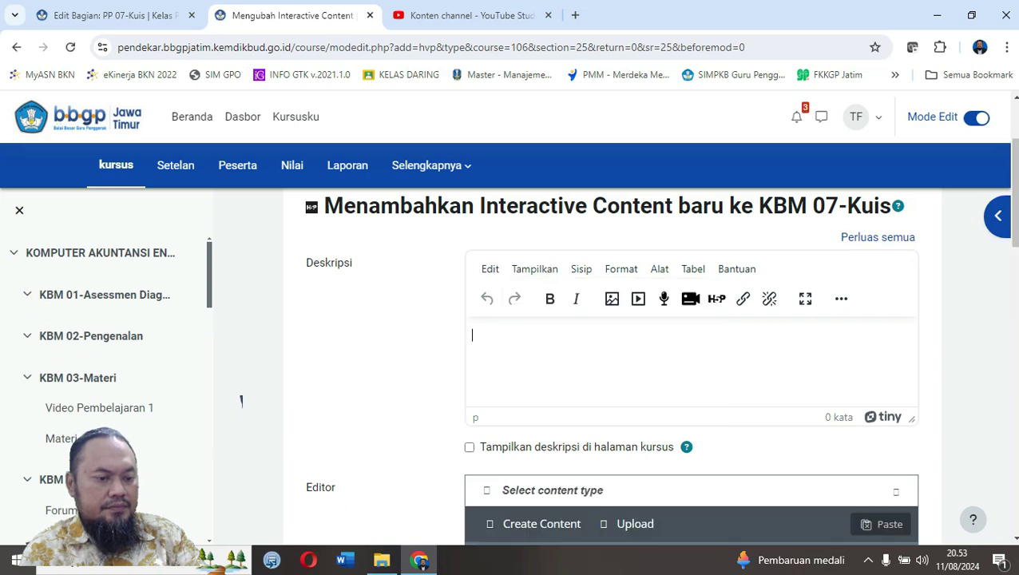
{"action": "type", "text": "Mensetu"}
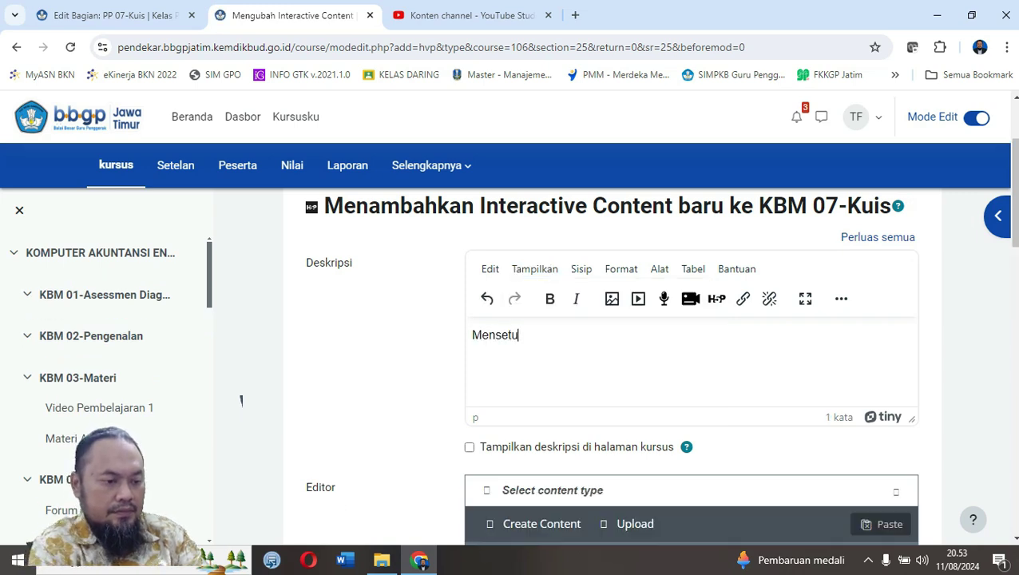
{"action": "type", "text": "p Data Awal"}
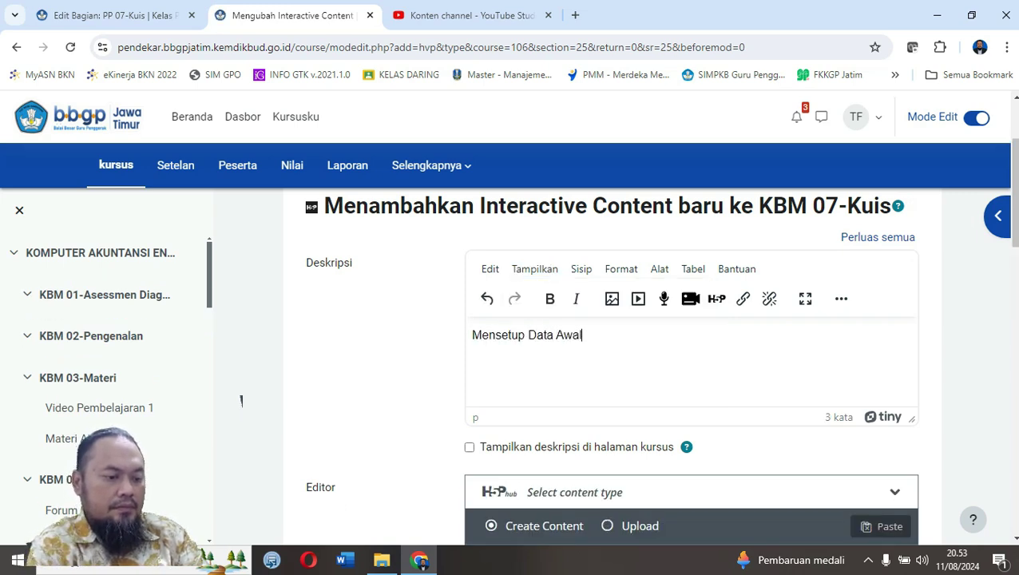
Look through the full list of H5P content types available for the new activity.
{"action": "scroll", "coordinate": [241, 401], "scroll_direction": "down", "scroll_amount": 2}
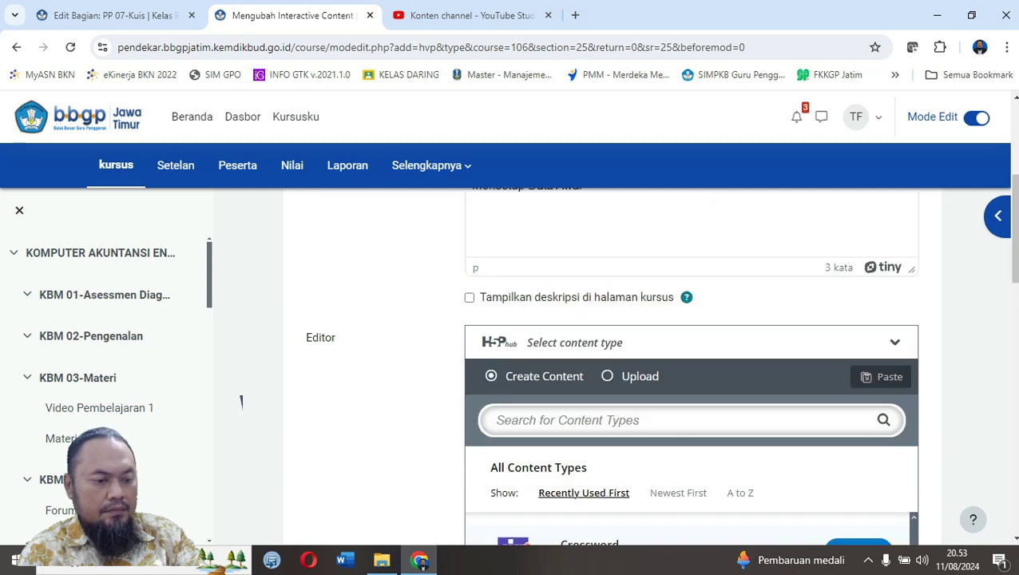
{"action": "scroll", "coordinate": [241, 401], "scroll_direction": "down", "scroll_amount": 1}
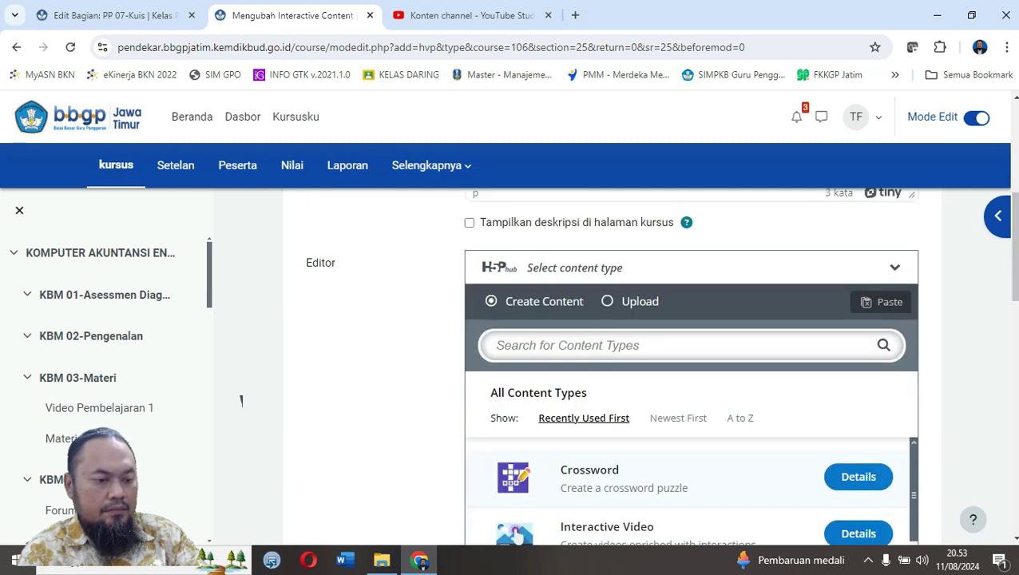
{"action": "scroll", "coordinate": [241, 401], "scroll_direction": "down", "scroll_amount": 1}
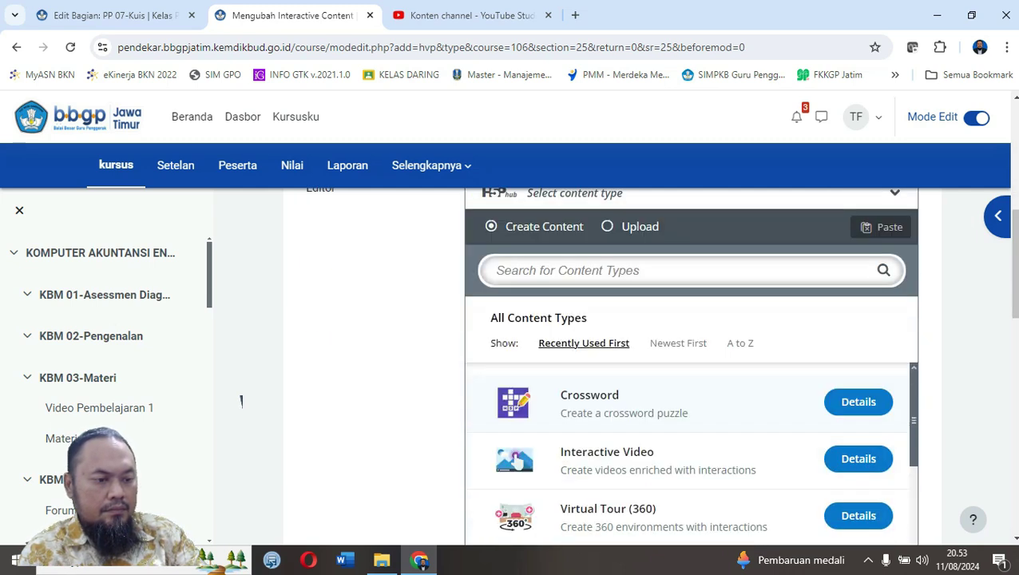
{"action": "scroll", "coordinate": [687, 451], "scroll_direction": "down", "scroll_amount": 1}
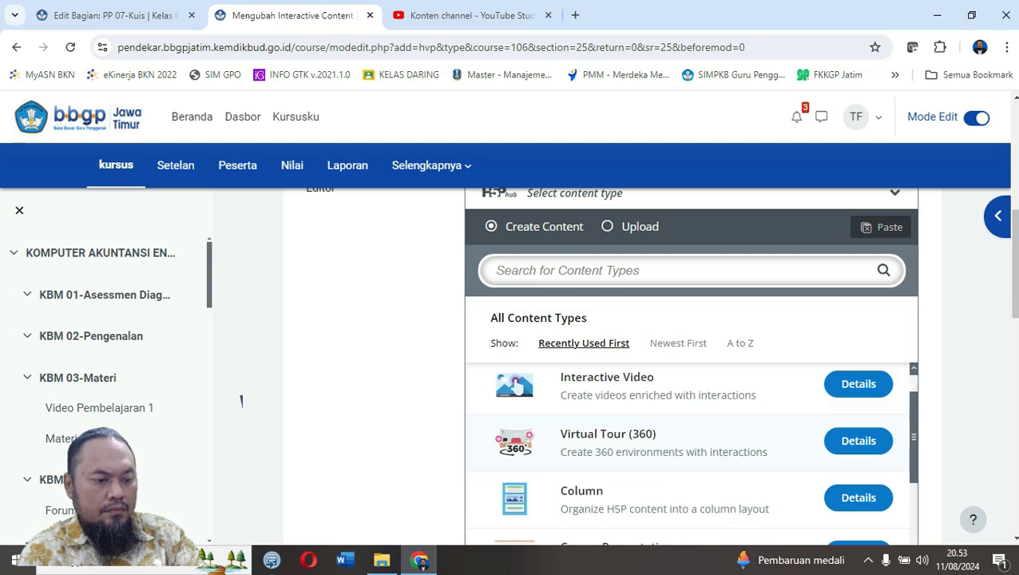
{"action": "scroll", "coordinate": [687, 451], "scroll_direction": "down", "scroll_amount": 5}
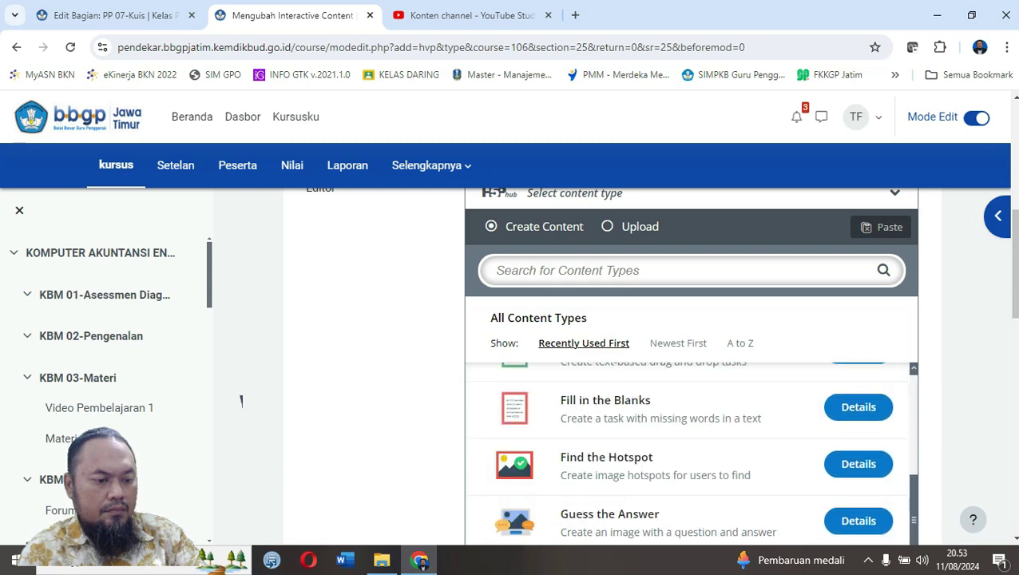
{"action": "scroll", "coordinate": [687, 451], "scroll_direction": "down", "scroll_amount": 5}
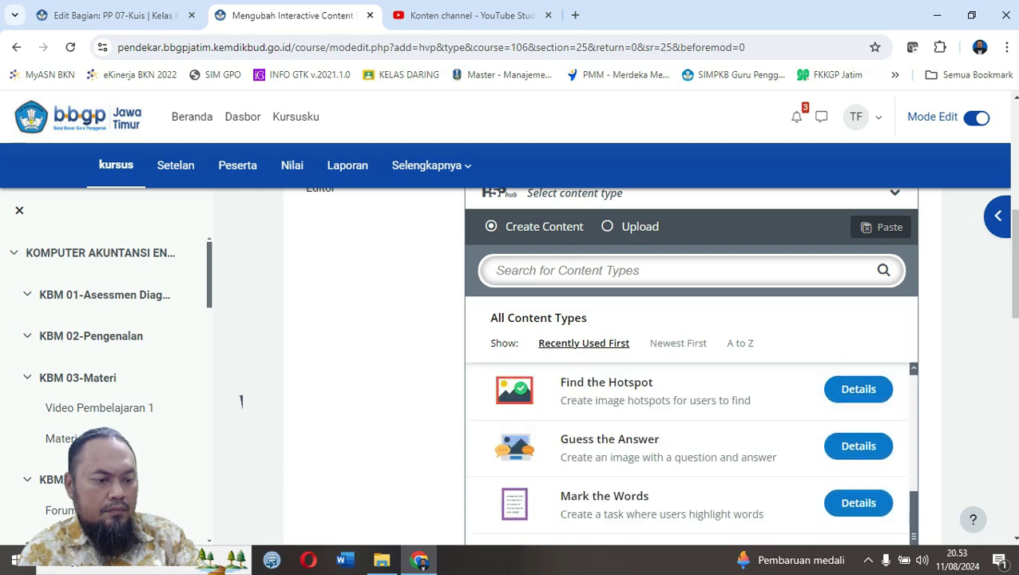
{"action": "scroll", "coordinate": [687, 451], "scroll_direction": "down", "scroll_amount": 3}
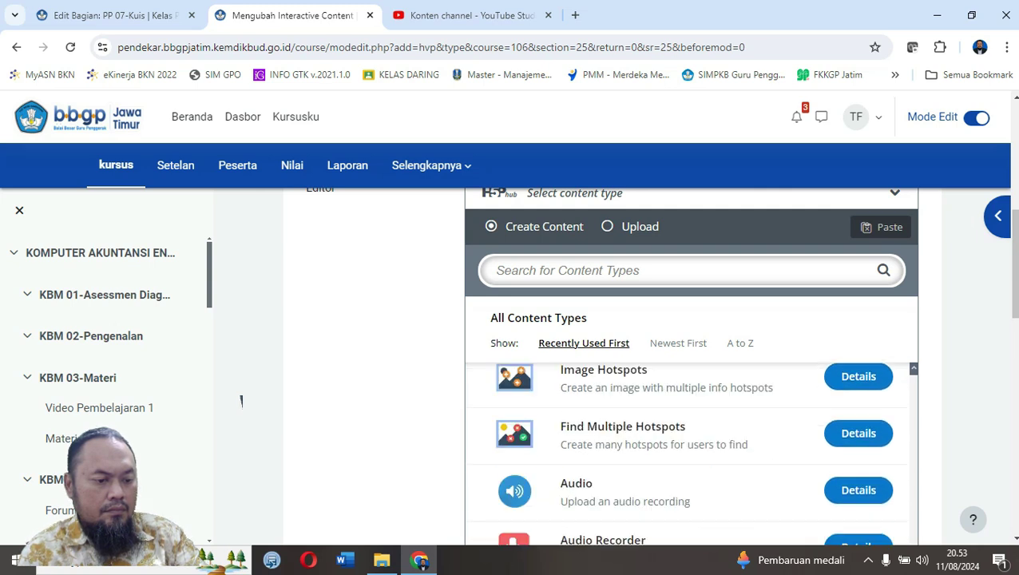
{"action": "scroll", "coordinate": [687, 452], "scroll_direction": "down", "scroll_amount": 5}
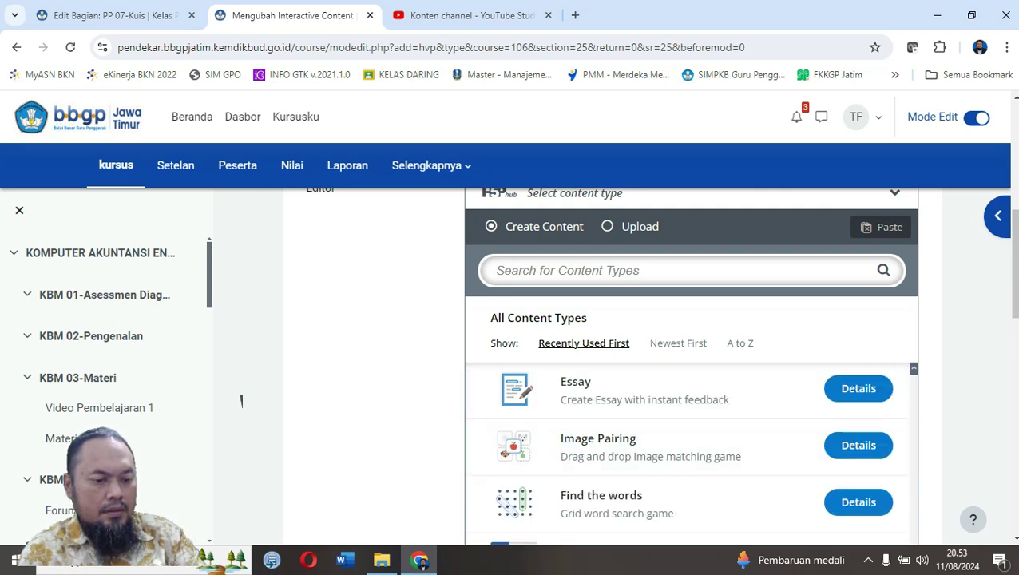
{"action": "scroll", "coordinate": [517, 327], "scroll_direction": "down", "scroll_amount": 4}
{"action": "scroll", "coordinate": [517, 327], "scroll_direction": "down", "scroll_amount": 1}
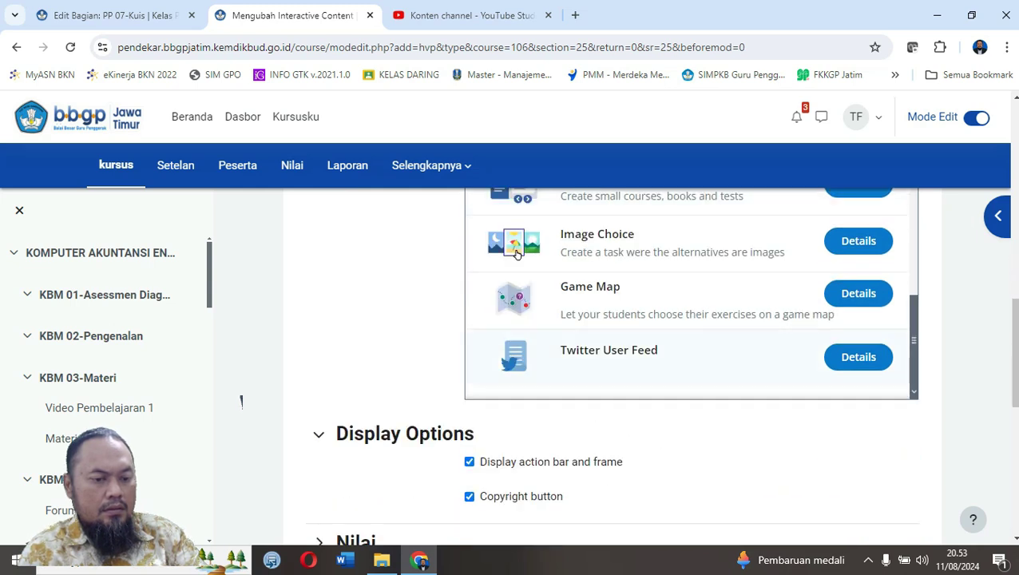
{"action": "scroll", "coordinate": [516, 328], "scroll_direction": "down", "scroll_amount": 1}
{"action": "scroll", "coordinate": [242, 399], "scroll_direction": "up", "scroll_amount": 3}
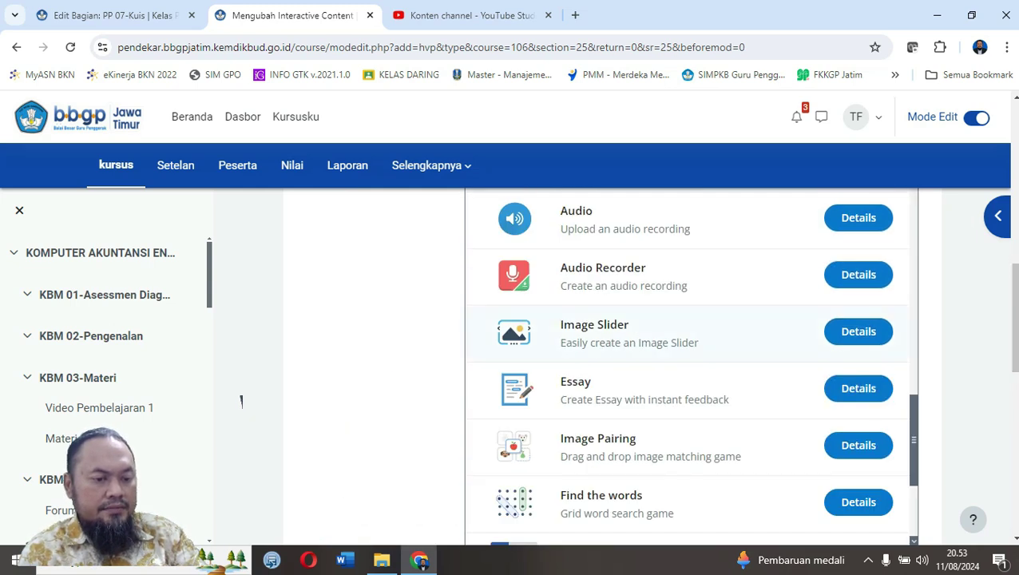
{"action": "scroll", "coordinate": [242, 399], "scroll_direction": "up", "scroll_amount": 7}
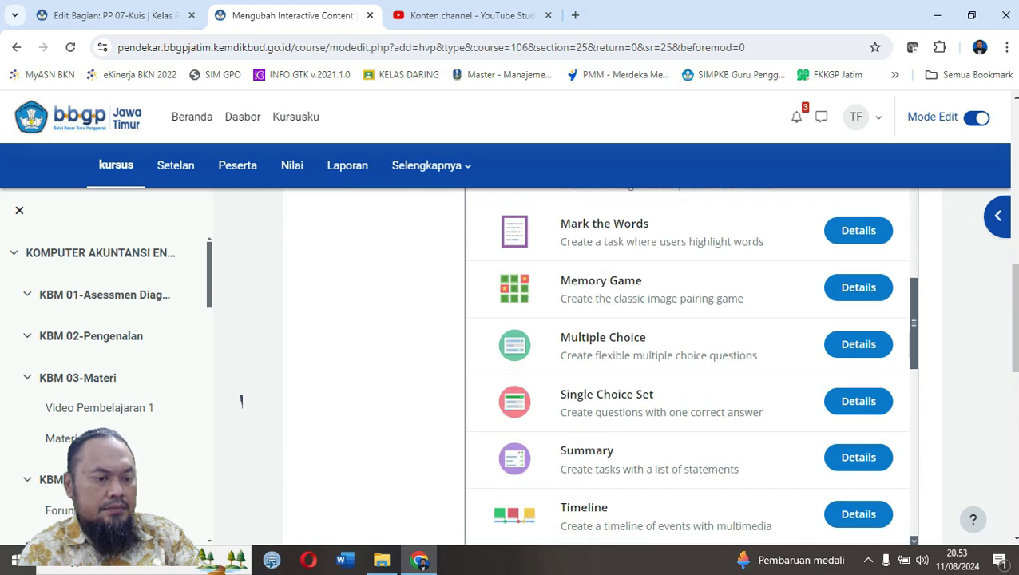
{"action": "scroll", "coordinate": [241, 399], "scroll_direction": "up", "scroll_amount": 4}
{"action": "scroll", "coordinate": [241, 399], "scroll_direction": "up", "scroll_amount": 3}
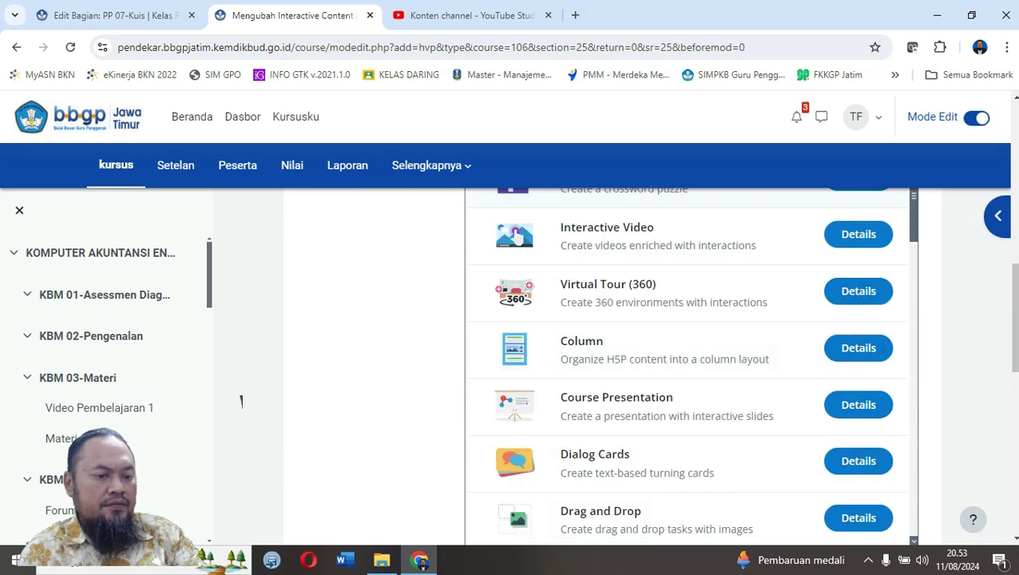
{"action": "scroll", "coordinate": [242, 399], "scroll_direction": "up", "scroll_amount": 2}
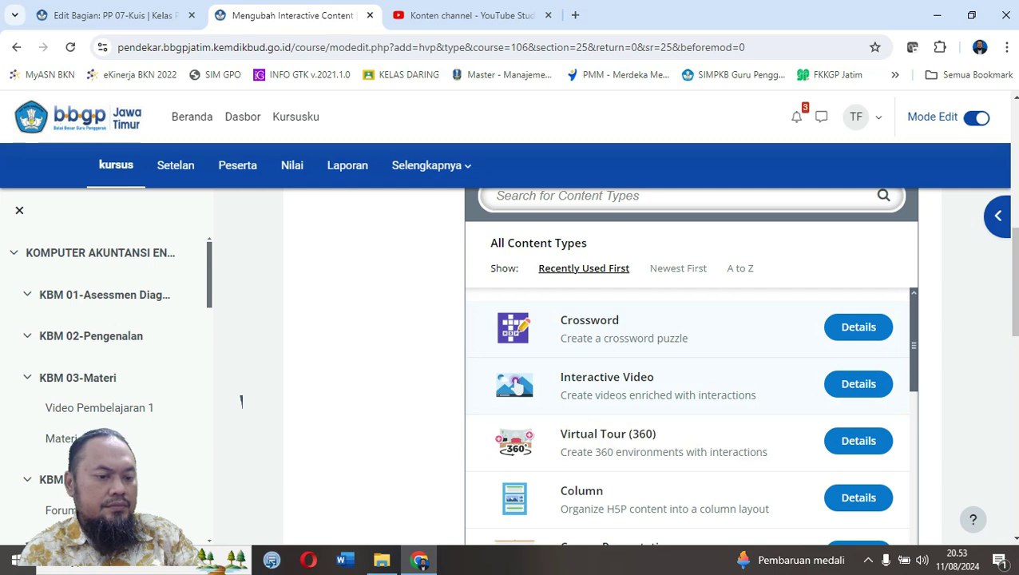
Open the details of the Interactive Video content type and review its description and usage options.
{"action": "left_click", "coordinate": [858, 383]}
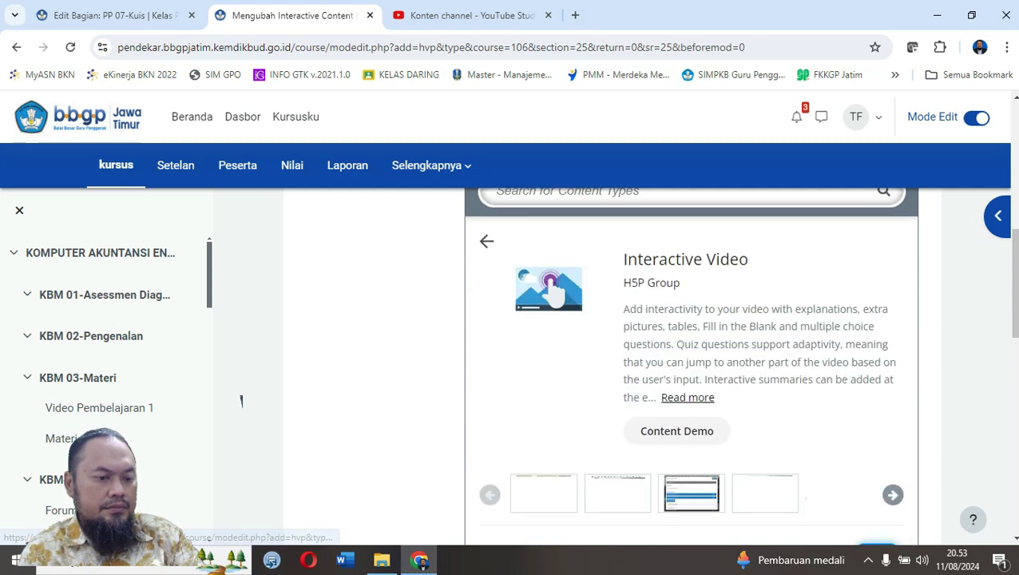
{"action": "scroll", "coordinate": [241, 399], "scroll_direction": "down", "scroll_amount": 2}
{"action": "scroll", "coordinate": [241, 399], "scroll_direction": "down", "scroll_amount": 2}
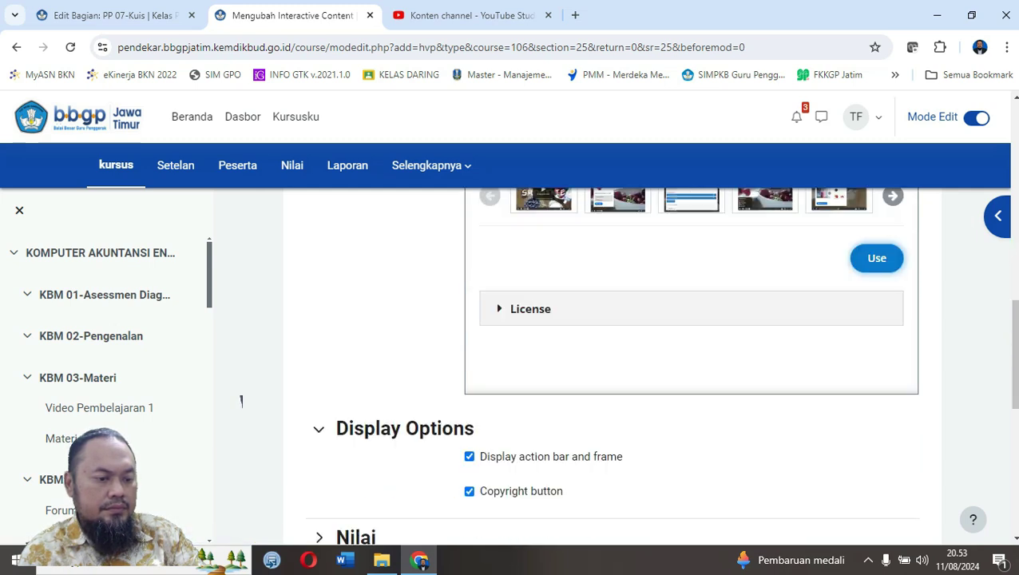
{"action": "scroll", "coordinate": [241, 399], "scroll_direction": "up", "scroll_amount": 2}
{"action": "scroll", "coordinate": [241, 400], "scroll_direction": "up", "scroll_amount": 3}
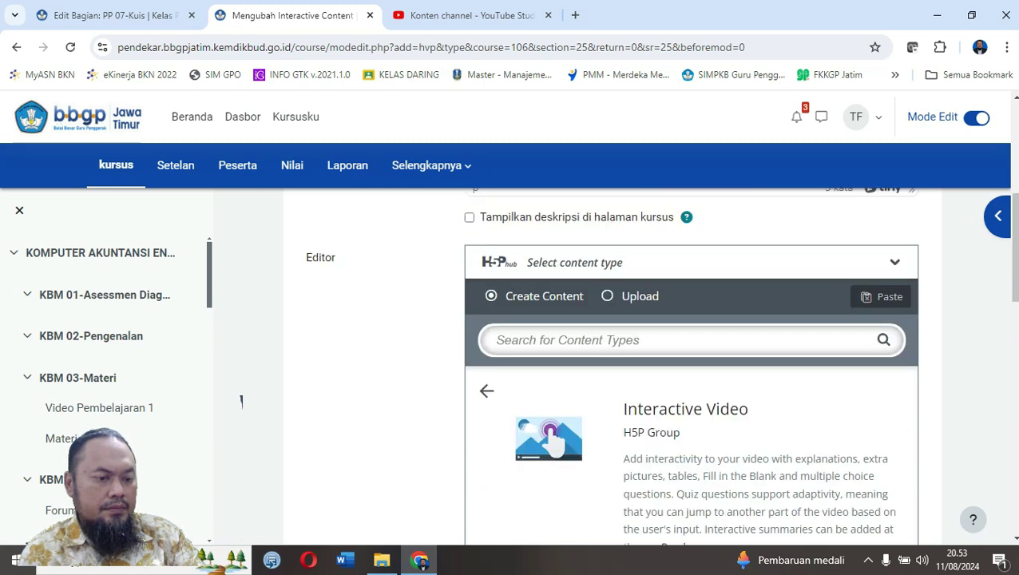
{"action": "left_click", "coordinate": [567, 340]}
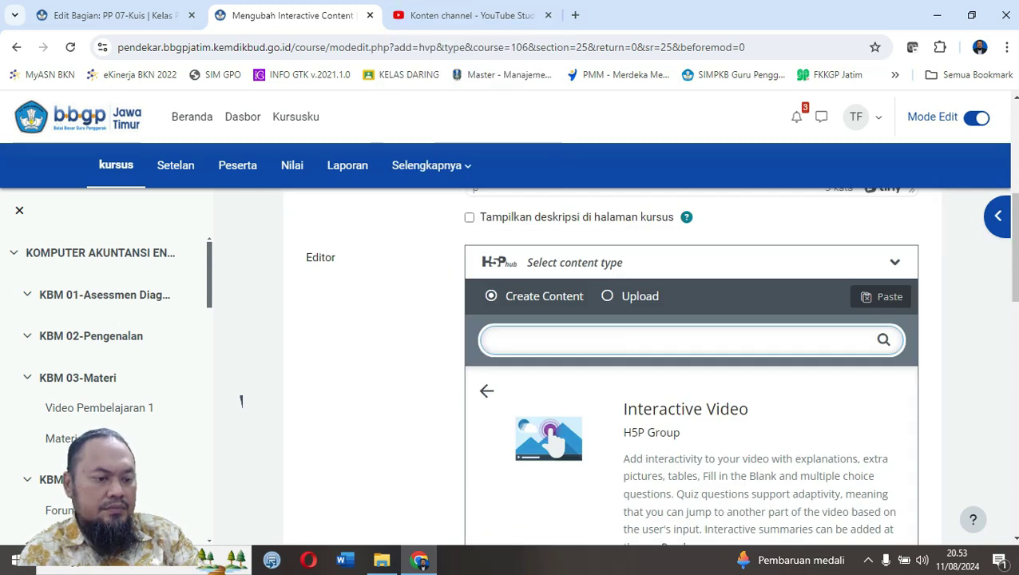
{"action": "scroll", "coordinate": [241, 400], "scroll_direction": "up", "scroll_amount": 2}
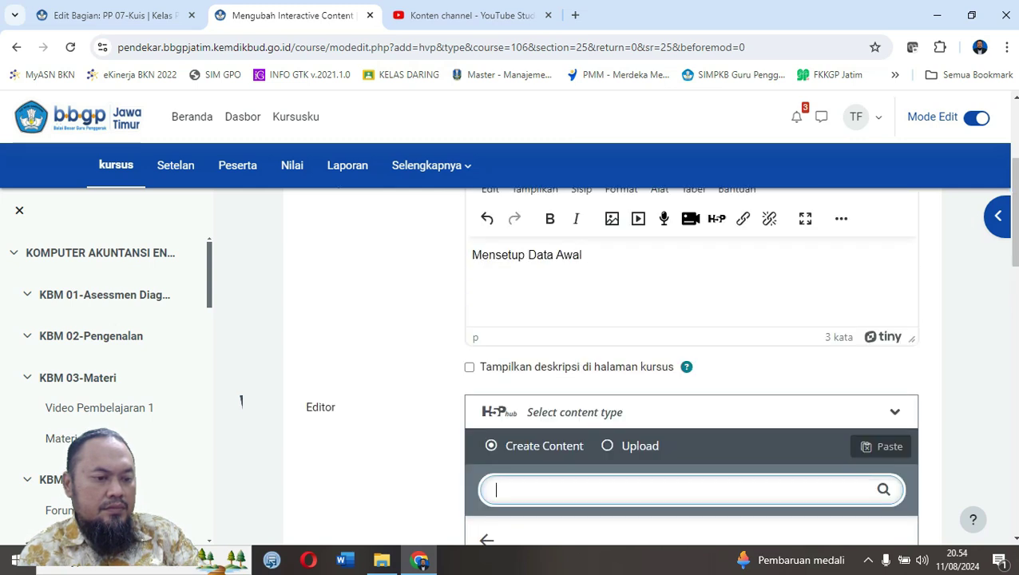
{"action": "scroll", "coordinate": [241, 401], "scroll_direction": "down", "scroll_amount": 1}
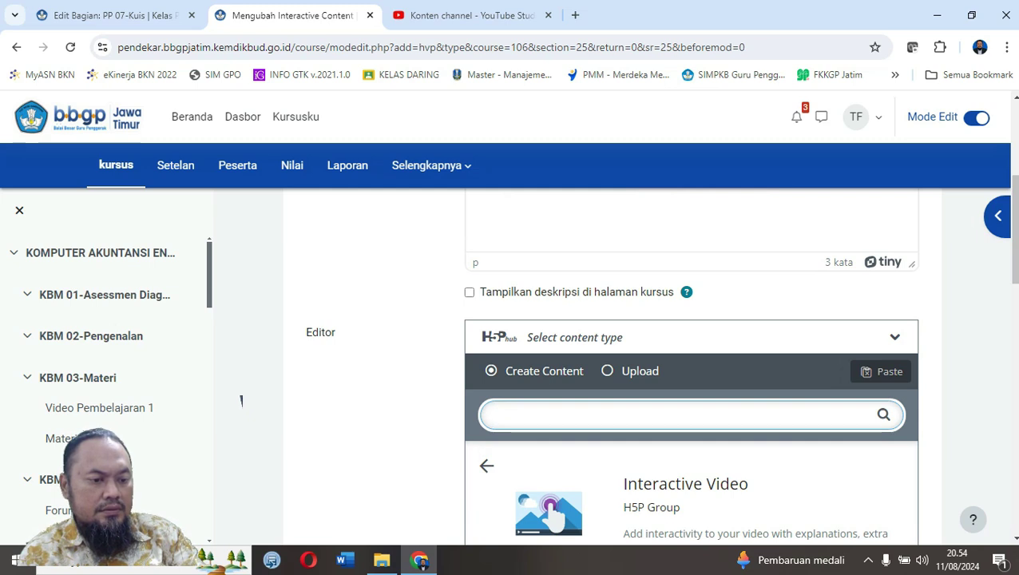
{"action": "left_click", "coordinate": [638, 371]}
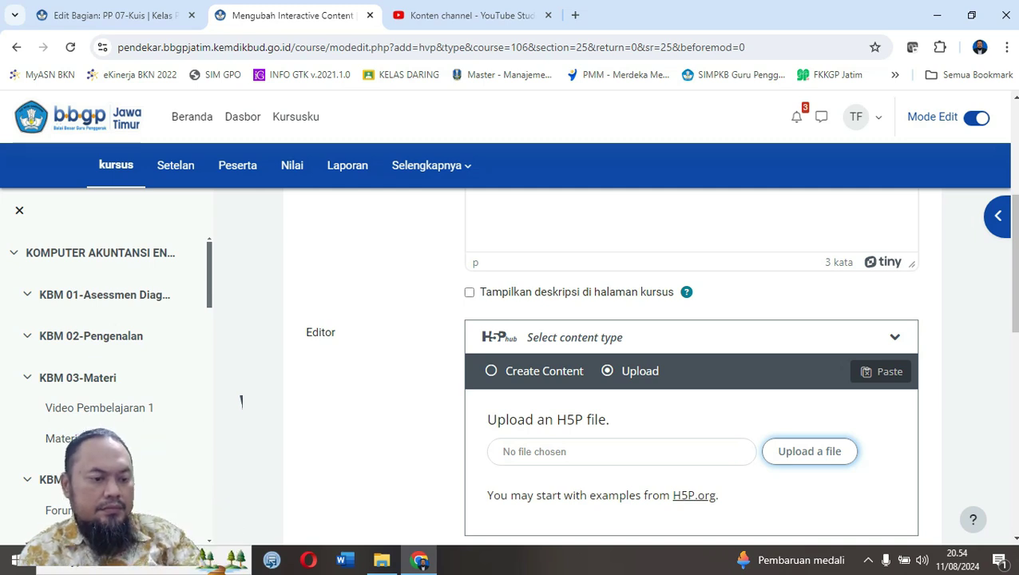
{"action": "left_click", "coordinate": [810, 452]}
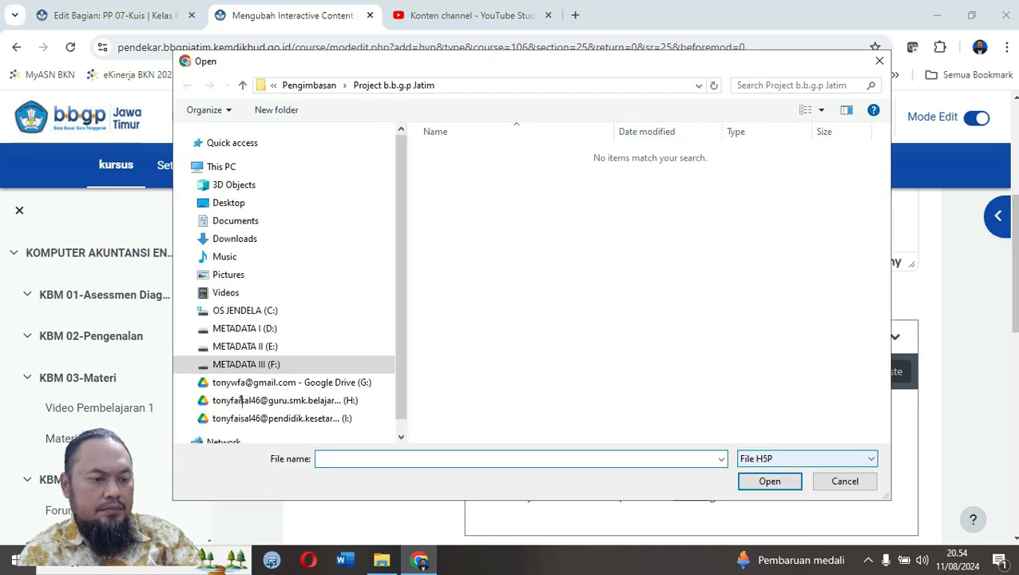
{"action": "key", "text": "Escape"}
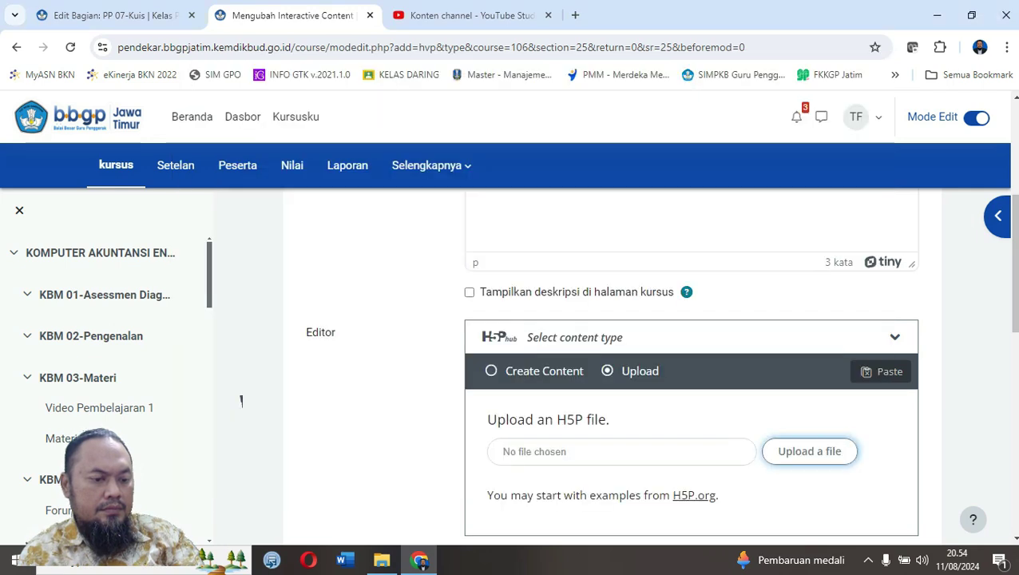
{"action": "left_click", "coordinate": [543, 371]}
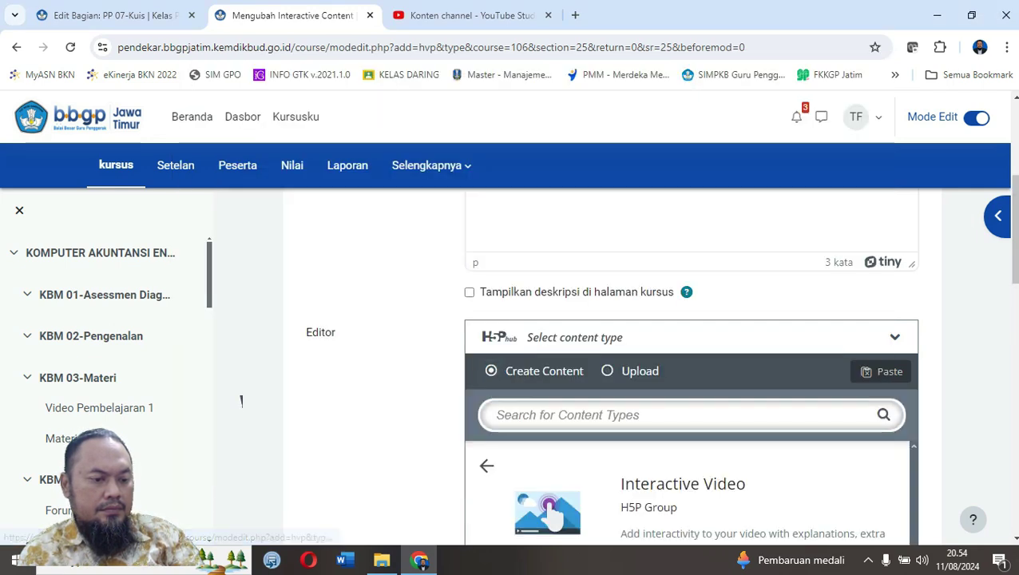
{"action": "left_click", "coordinate": [579, 414]}
{"action": "scroll", "coordinate": [241, 402], "scroll_direction": "down", "scroll_amount": 3}
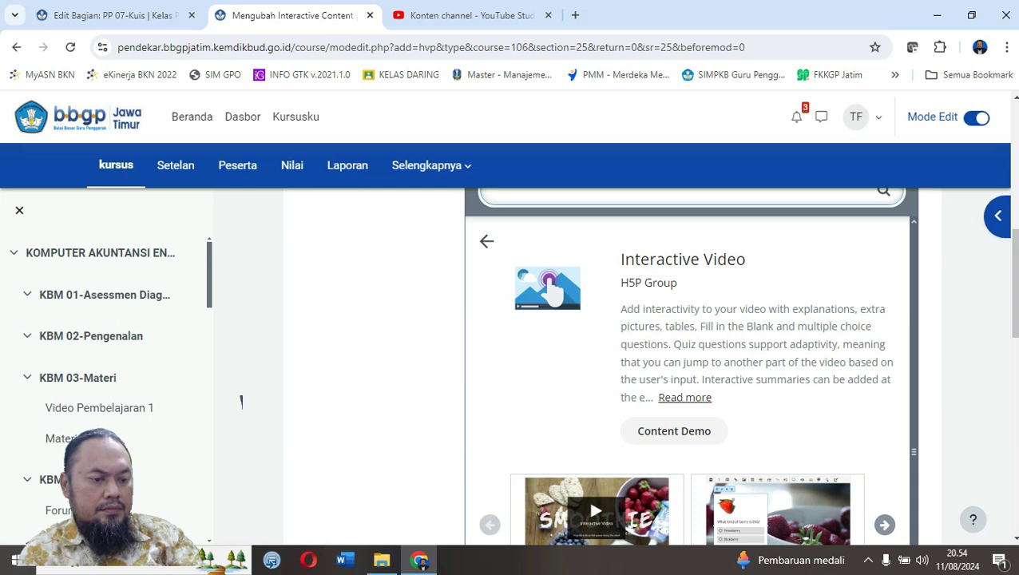
{"action": "scroll", "coordinate": [241, 401], "scroll_direction": "down", "scroll_amount": 3}
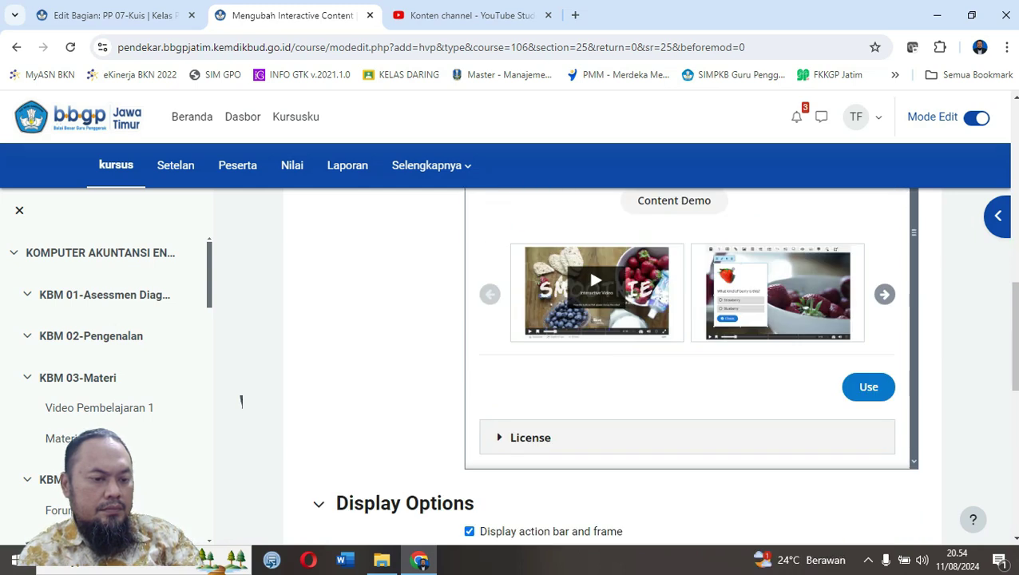
{"action": "scroll", "coordinate": [241, 401], "scroll_direction": "up", "scroll_amount": 3}
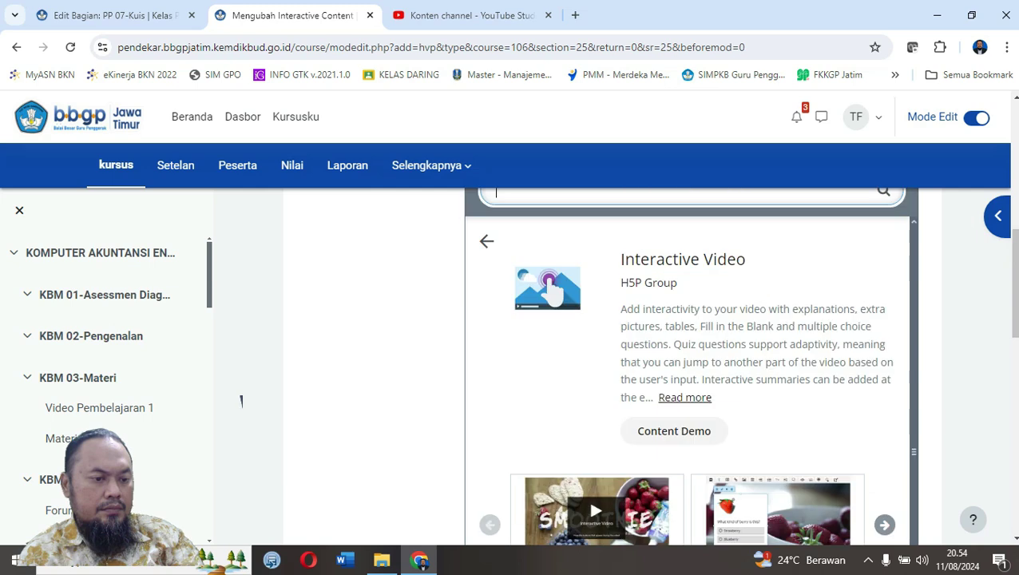
{"action": "scroll", "coordinate": [241, 402], "scroll_direction": "up", "scroll_amount": 1}
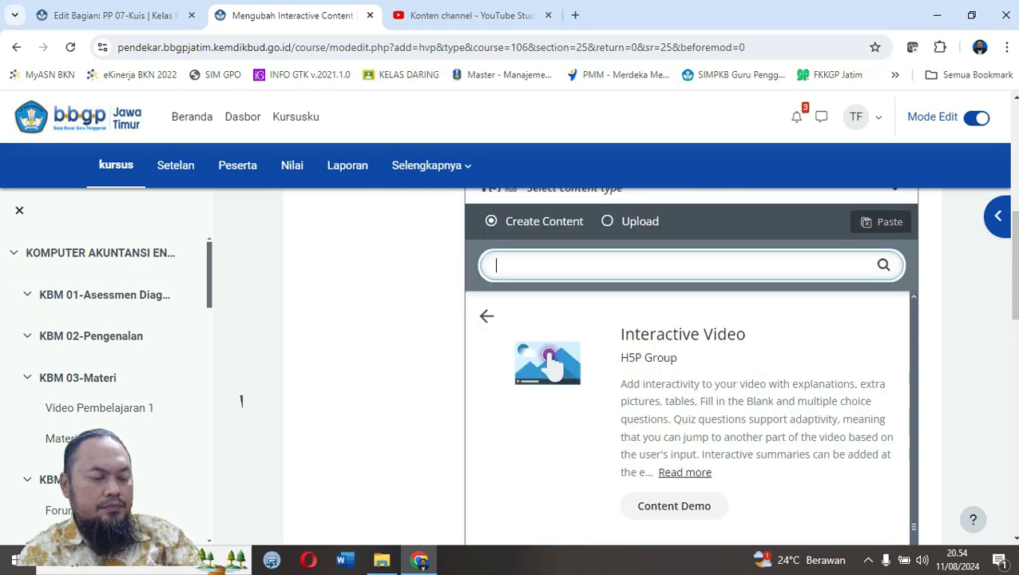
Switch to YouTube Studio, copy the shareable link of the video "KOMPAK JASA LKP Griya Ilmi_T02", and return to the Moodle activity form.
{"action": "left_click", "coordinate": [471, 16]}
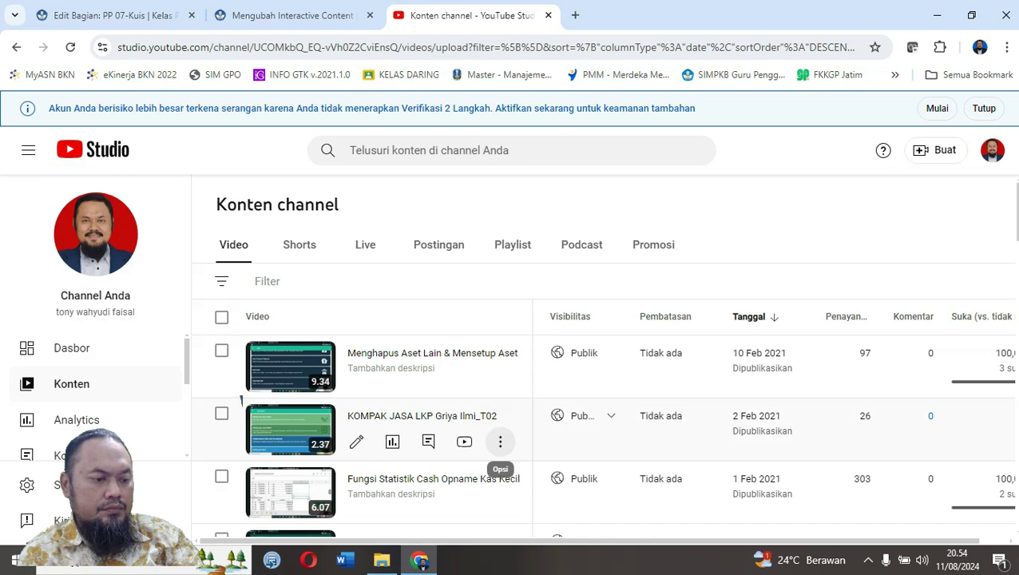
{"action": "left_click", "coordinate": [500, 441]}
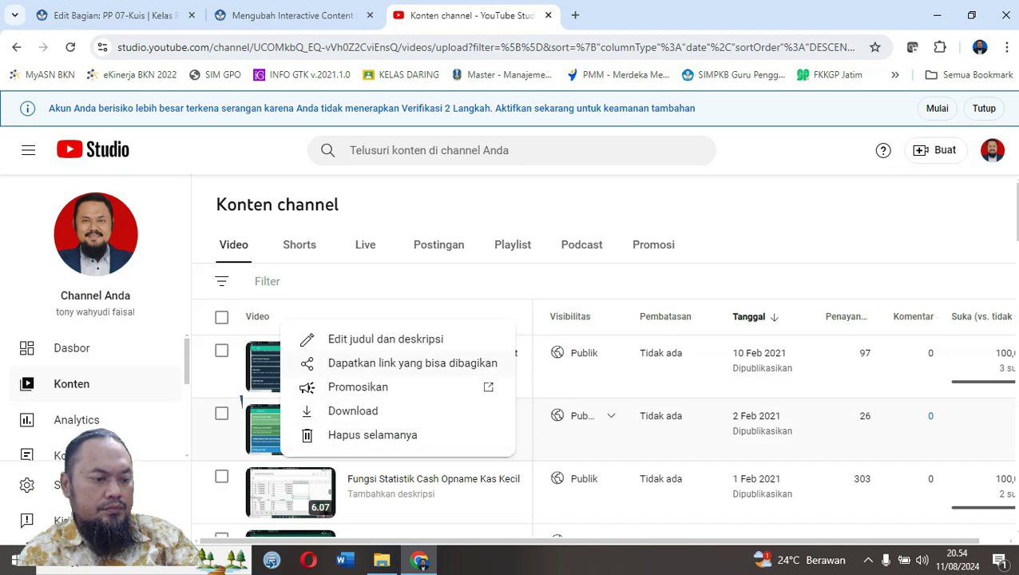
{"action": "left_click", "coordinate": [412, 362]}
{"action": "left_click", "coordinate": [292, 16]}
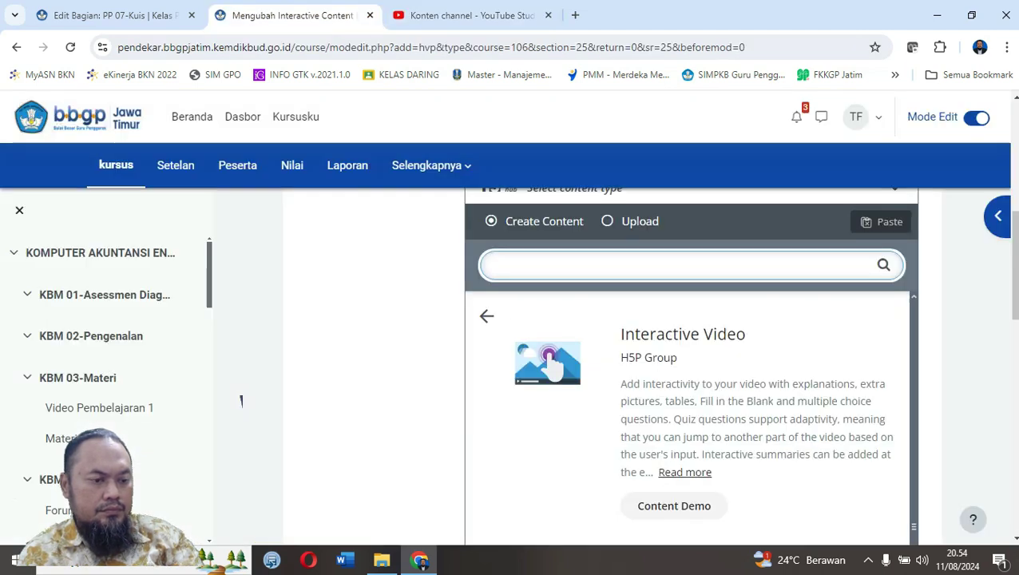
{"action": "type", "text": "https://youtu.be/LXXFDORkuhc"}
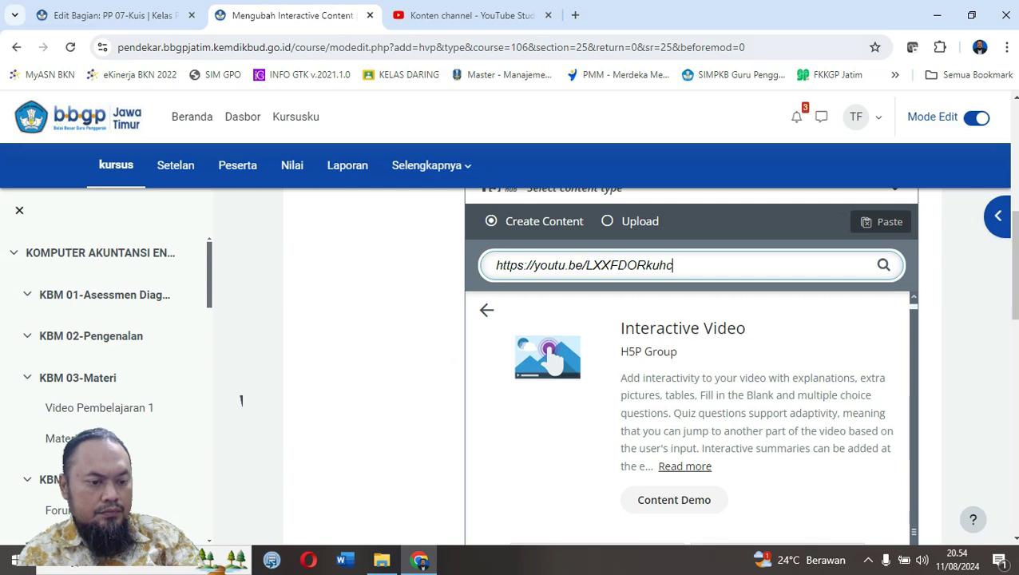
{"action": "scroll", "coordinate": [241, 400], "scroll_direction": "down", "scroll_amount": 4}
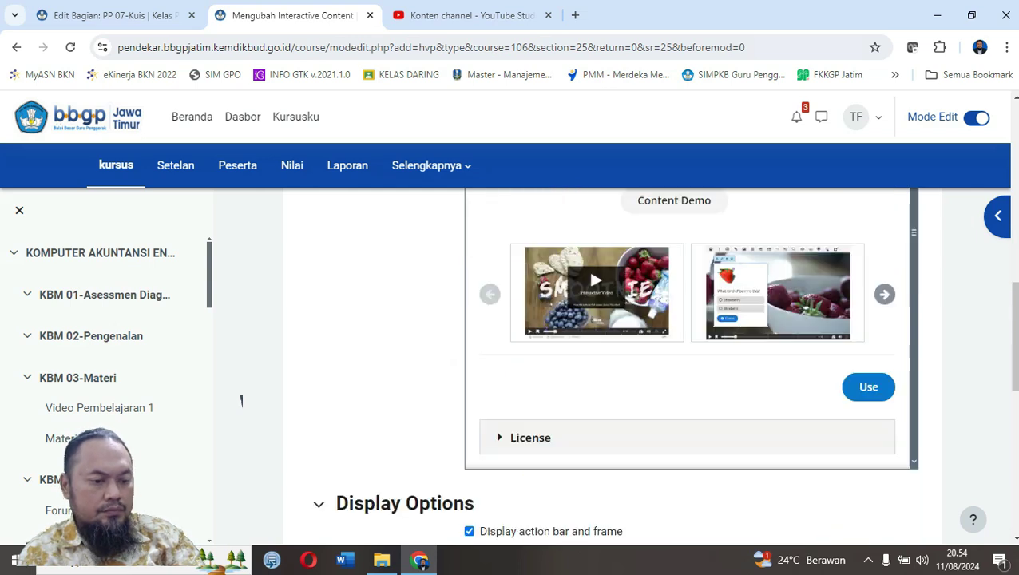
{"action": "scroll", "coordinate": [241, 400], "scroll_direction": "down", "scroll_amount": 6}
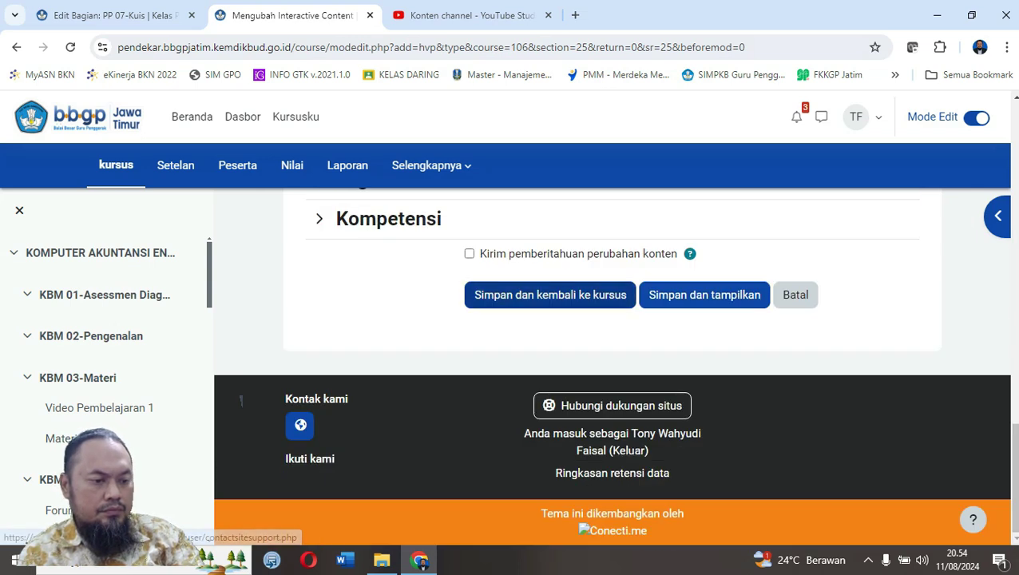
{"action": "left_click", "coordinate": [550, 296]}
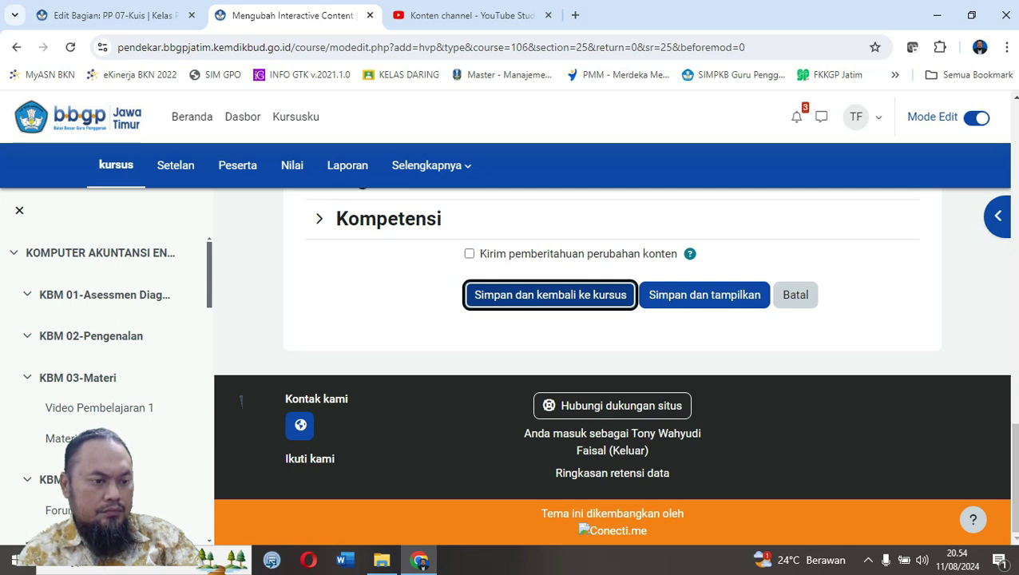
Retry saving the activity, and choose Interactive Video as its content type so that its editor opens.
{"action": "scroll", "coordinate": [241, 400], "scroll_direction": "up", "scroll_amount": 8}
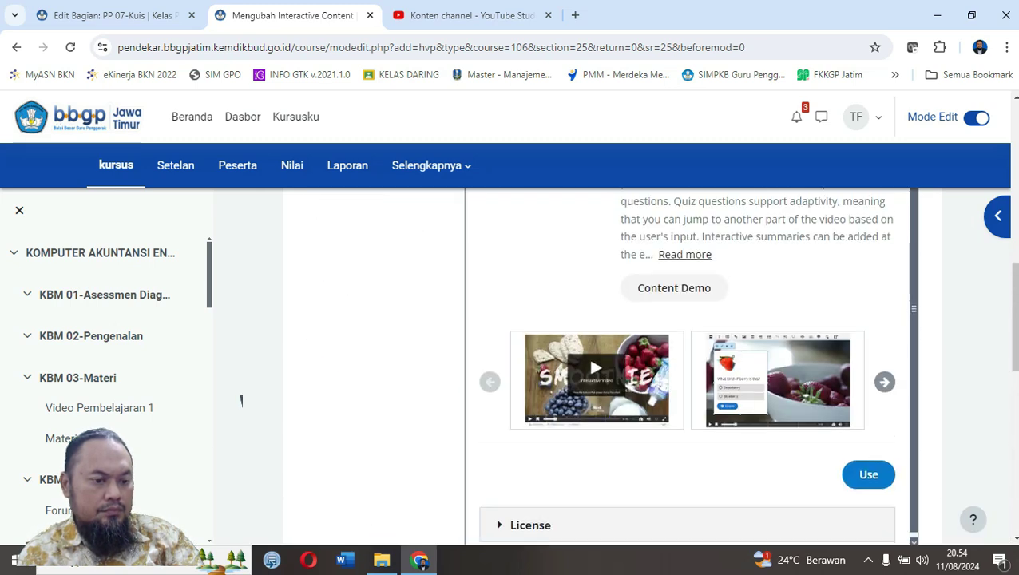
{"action": "scroll", "coordinate": [241, 400], "scroll_direction": "up", "scroll_amount": 3}
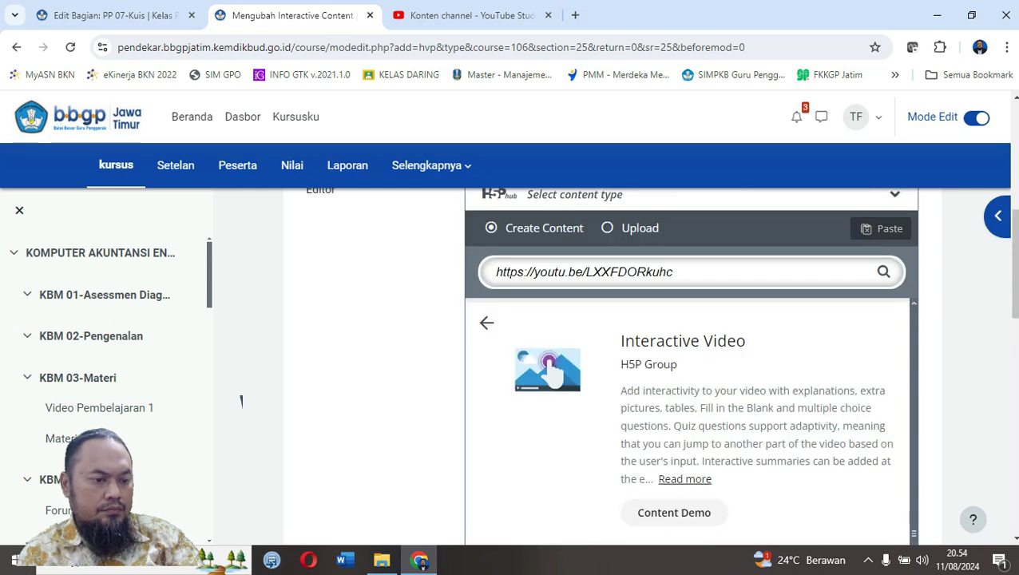
{"action": "scroll", "coordinate": [241, 400], "scroll_direction": "down", "scroll_amount": 3}
{"action": "scroll", "coordinate": [241, 400], "scroll_direction": "down", "scroll_amount": 6}
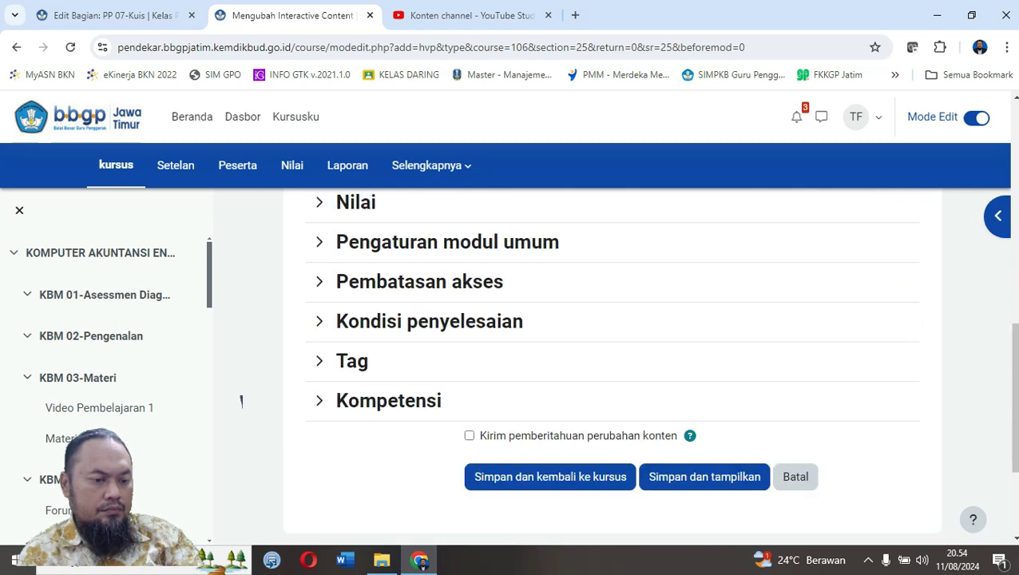
{"action": "left_click", "coordinate": [550, 477]}
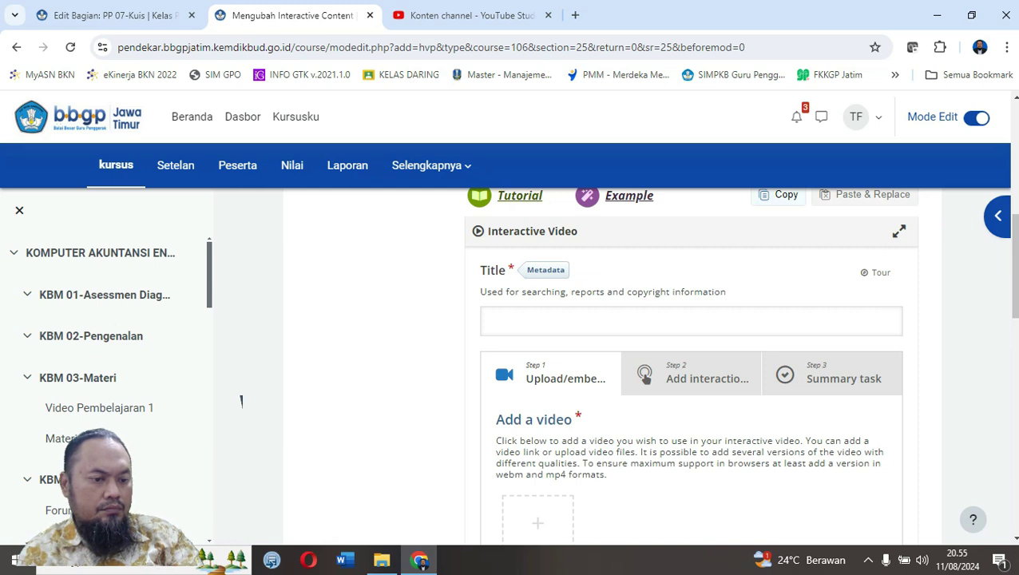
Check the Interactive Video editor's interactions stage and return to the video upload and embed stage.
{"action": "scroll", "coordinate": [241, 400], "scroll_direction": "down", "scroll_amount": 2}
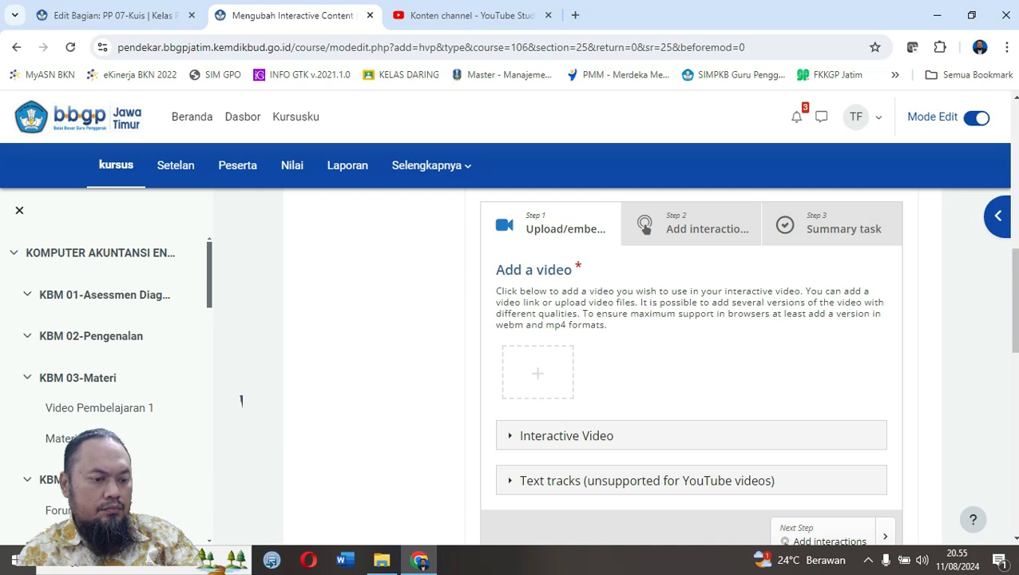
{"action": "scroll", "coordinate": [691, 367], "scroll_direction": "up", "scroll_amount": 1}
{"action": "left_click", "coordinate": [708, 301]}
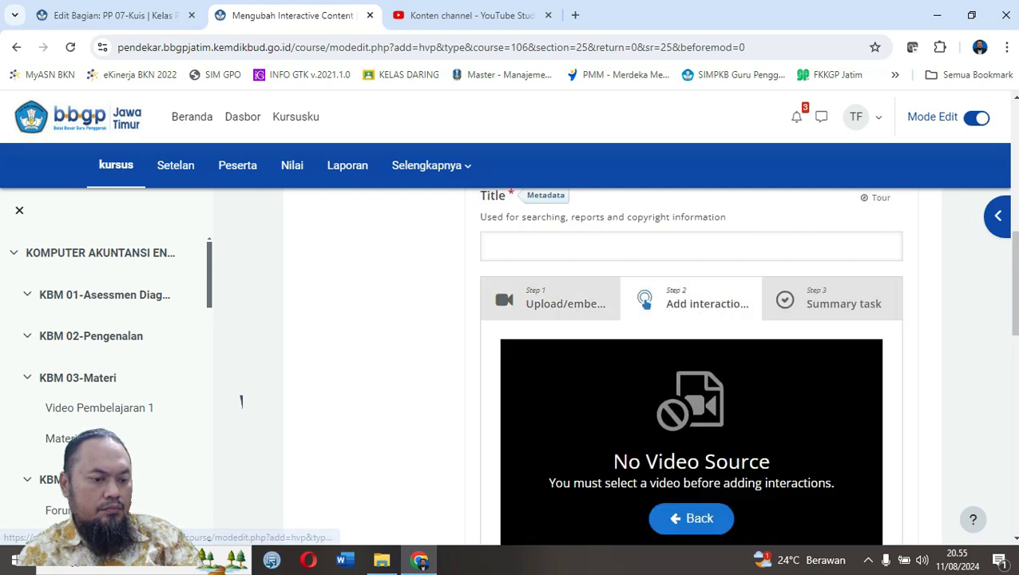
{"action": "scroll", "coordinate": [691, 367], "scroll_direction": "down", "scroll_amount": 1}
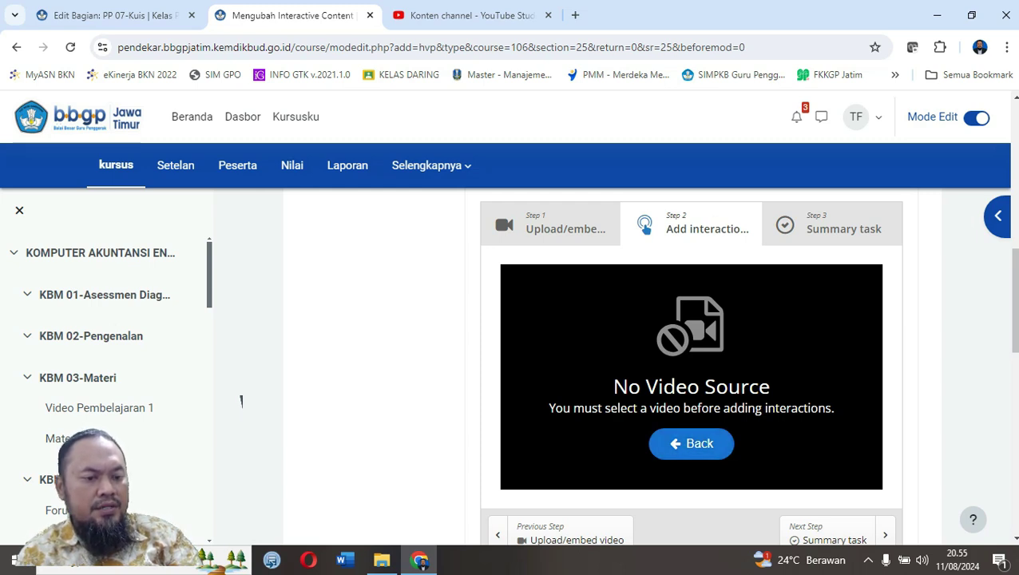
{"action": "scroll", "coordinate": [241, 400], "scroll_direction": "down", "scroll_amount": 3}
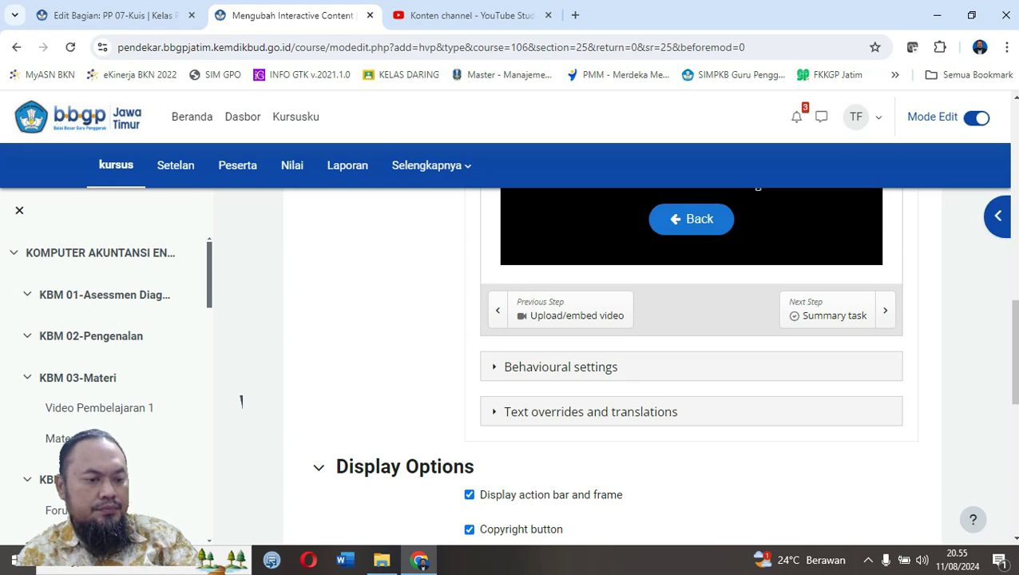
{"action": "left_click", "coordinate": [560, 315]}
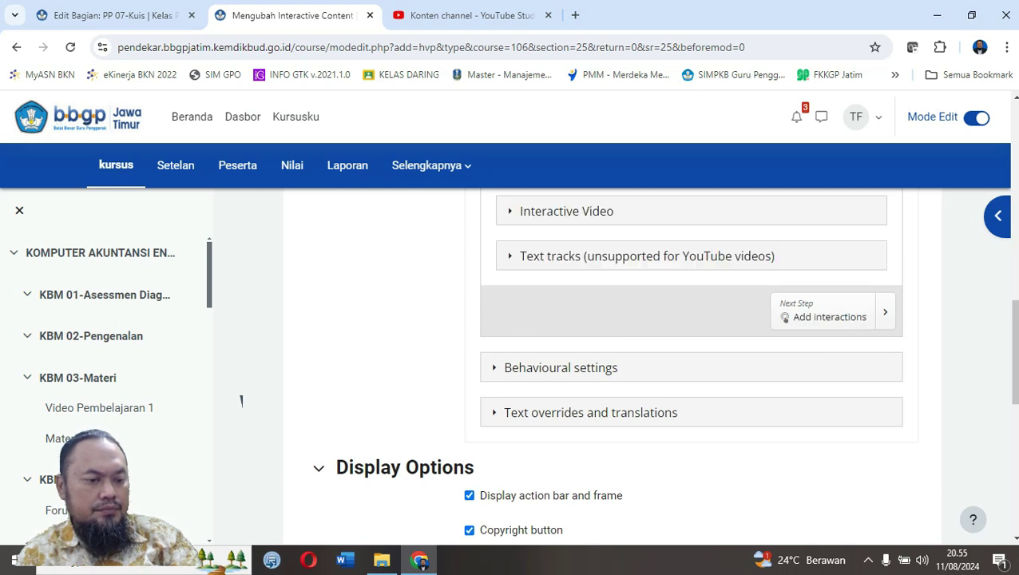
{"action": "scroll", "coordinate": [241, 401], "scroll_direction": "up", "scroll_amount": 2}
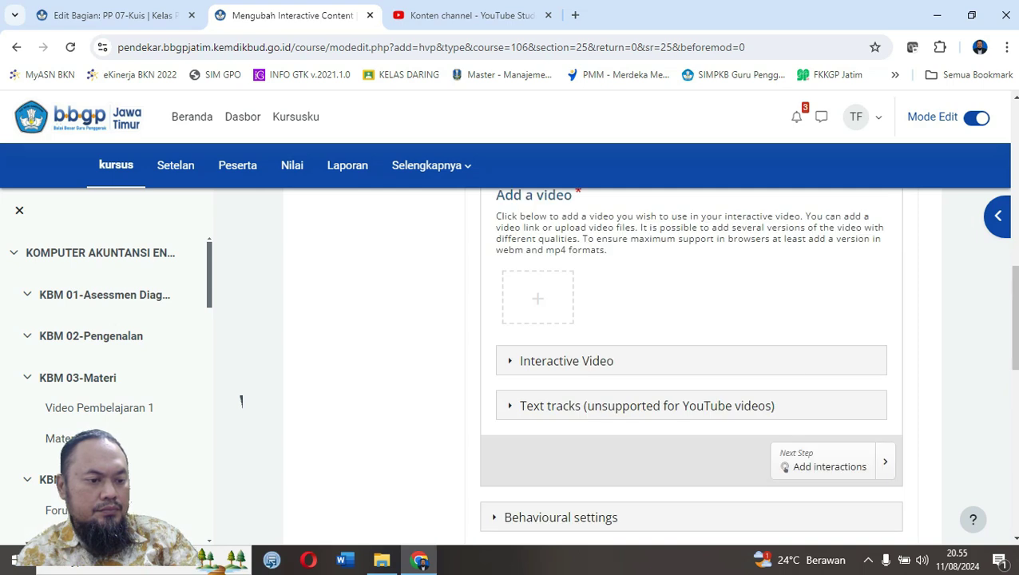
{"action": "scroll", "coordinate": [241, 401], "scroll_direction": "up", "scroll_amount": 2}
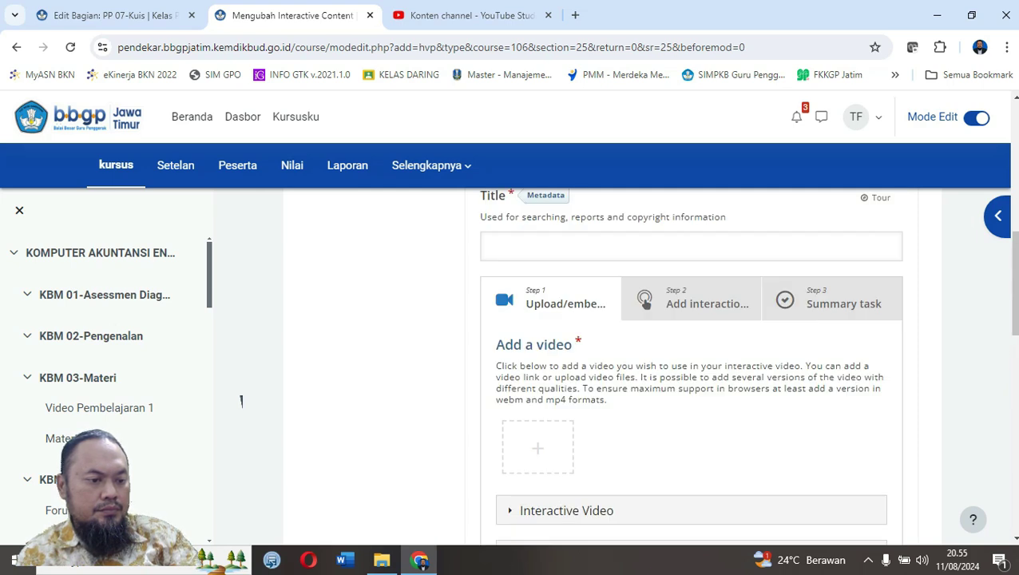
{"action": "scroll", "coordinate": [241, 401], "scroll_direction": "down", "scroll_amount": 1}
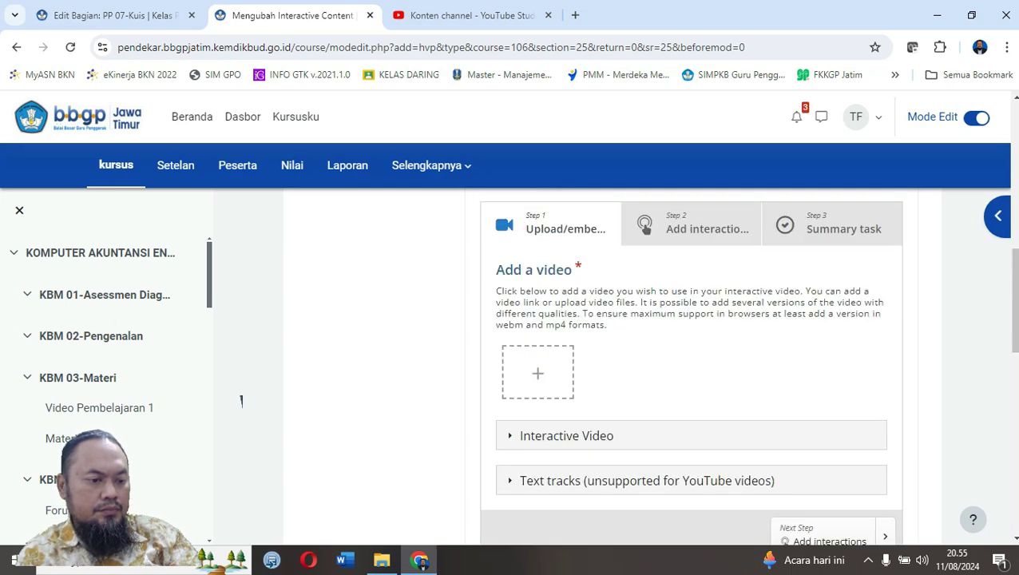
{"action": "left_click", "coordinate": [545, 369]}
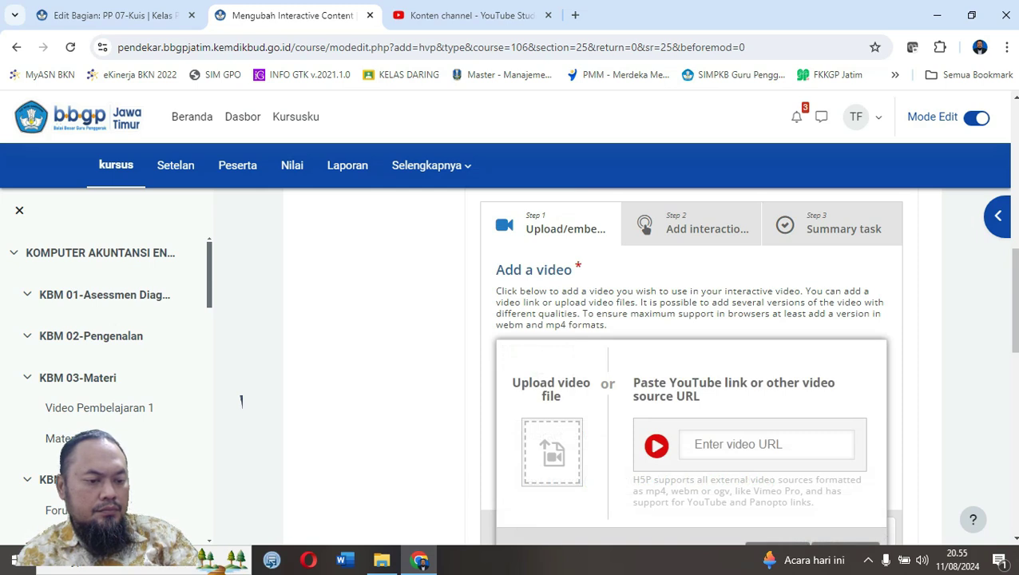
{"action": "type", "text": "https://youtu.be/LXXFDORkuhc"}
{"action": "scroll", "coordinate": [241, 401], "scroll_direction": "down", "scroll_amount": 3}
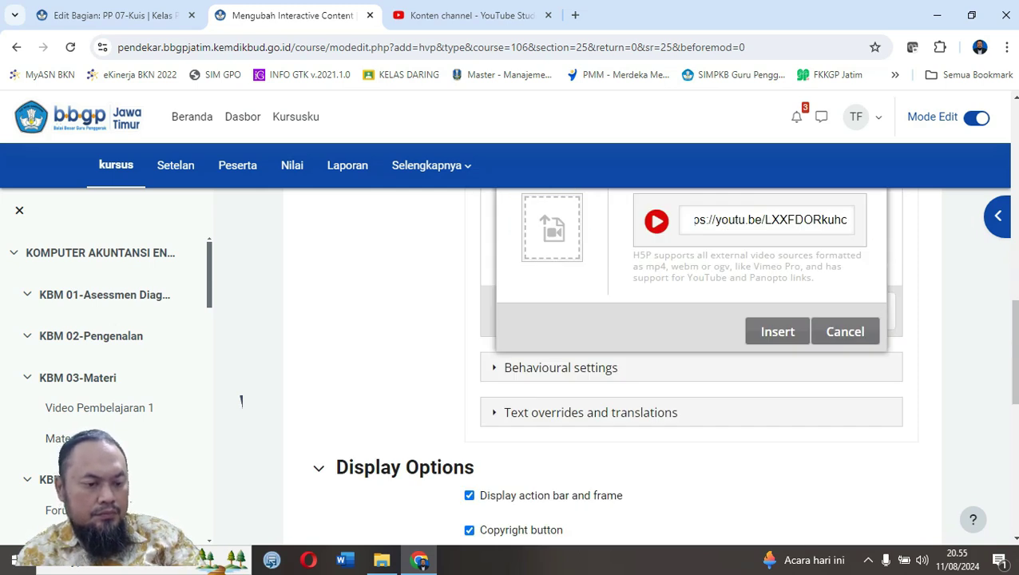
{"action": "left_click", "coordinate": [777, 331]}
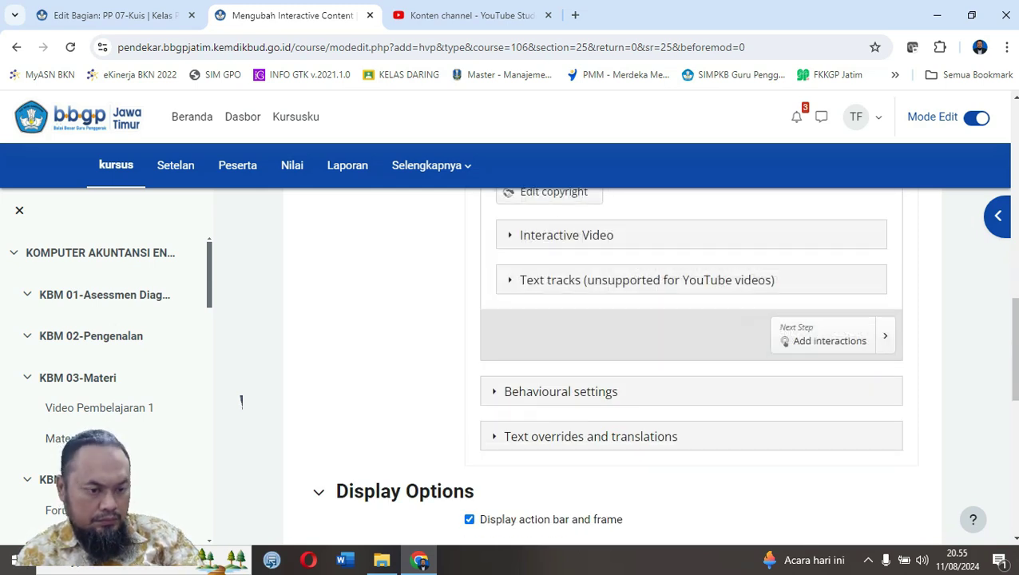
Try to save the interactive video activity without a title and return to the course.
{"action": "scroll", "coordinate": [241, 401], "scroll_direction": "up", "scroll_amount": 2}
{"action": "scroll", "coordinate": [241, 401], "scroll_direction": "down", "scroll_amount": 10}
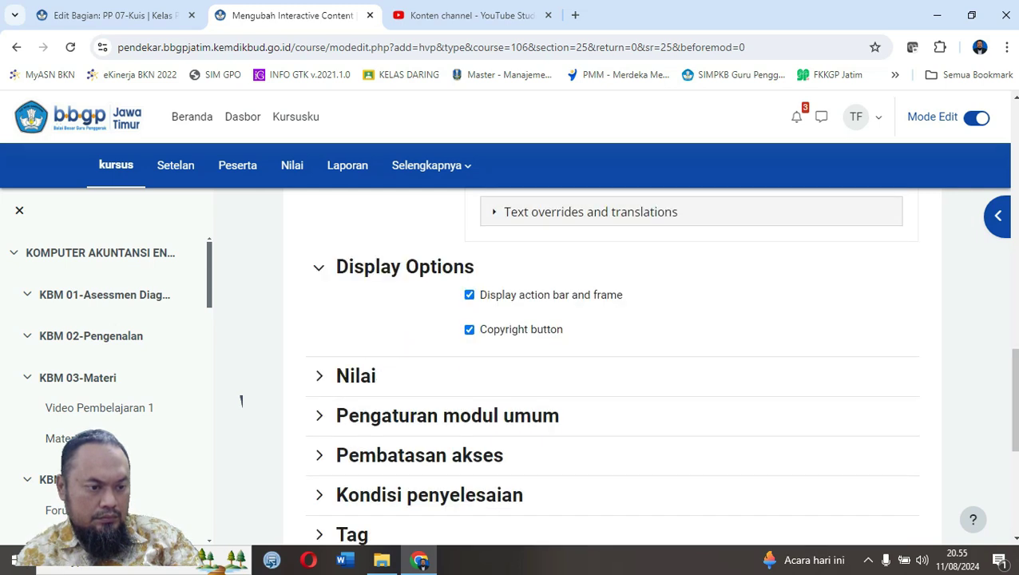
{"action": "left_click", "coordinate": [550, 295]}
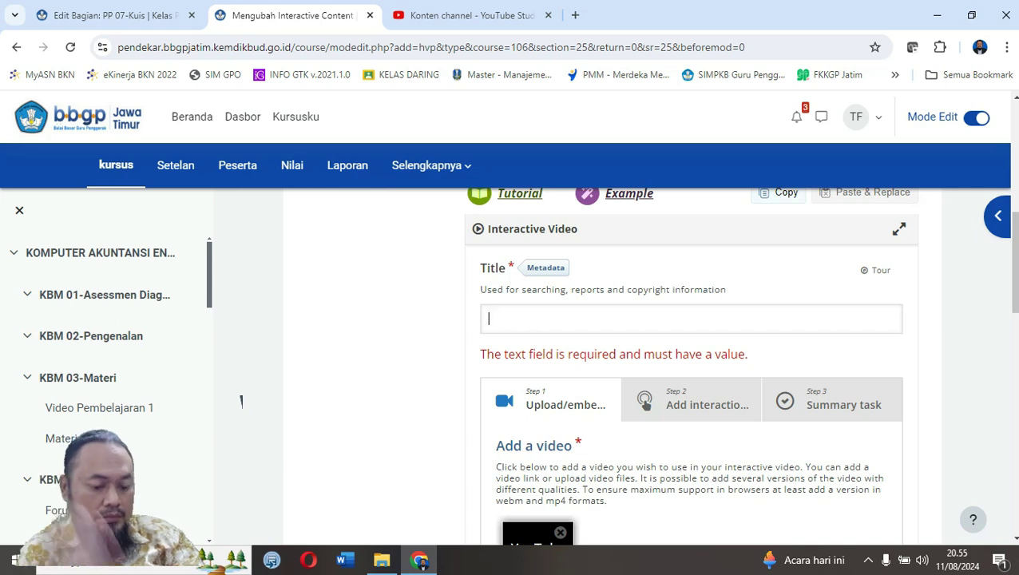
Title the interactive video "Mensetup Data Awal Entitas" and save the activity, returning to the course.
{"action": "type", "text": "Men"}
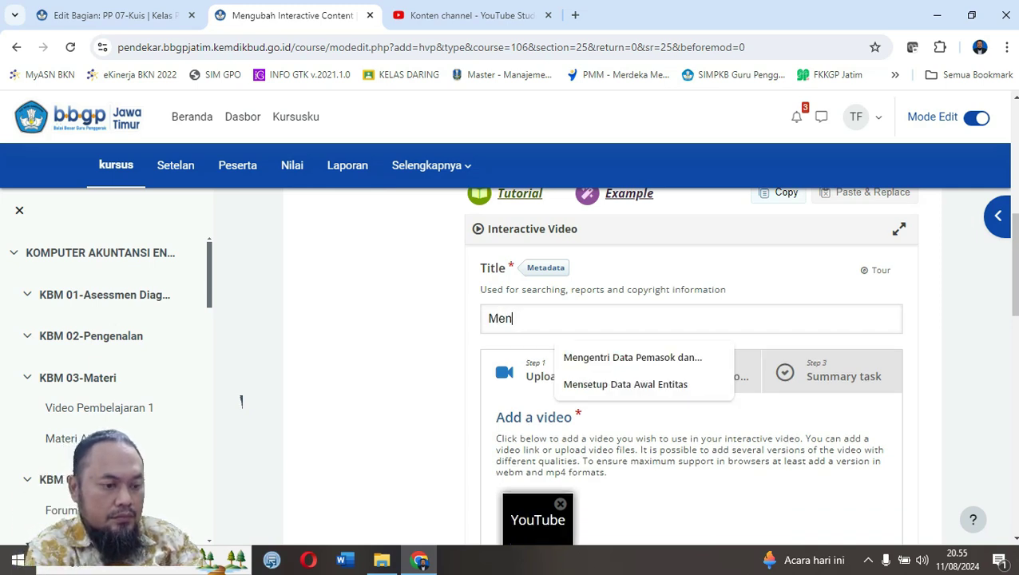
{"action": "type", "text": "set"}
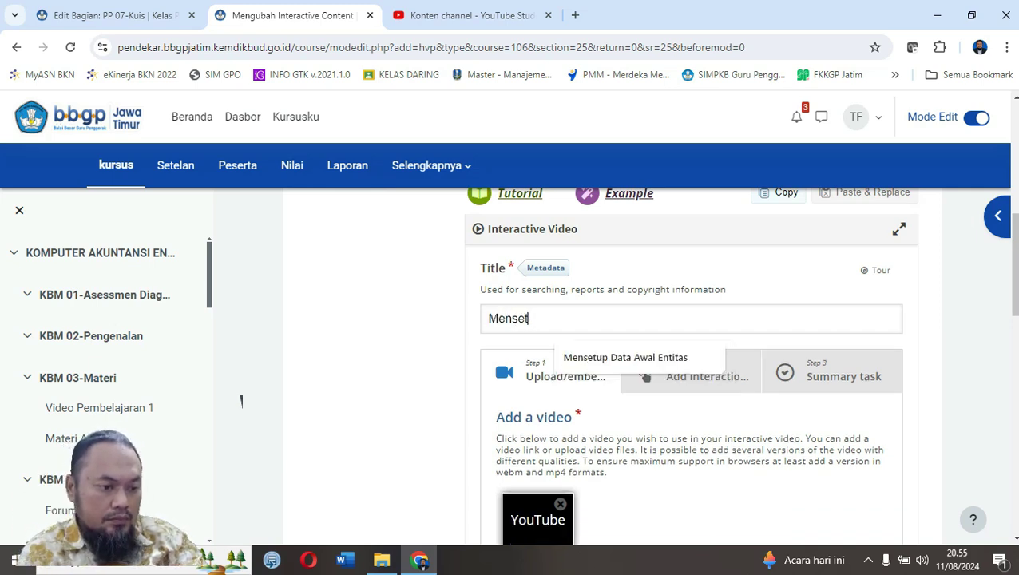
{"action": "key", "text": "Down"}
{"action": "key", "text": "Return"}
{"action": "scroll", "coordinate": [241, 401], "scroll_direction": "down", "scroll_amount": 10}
{"action": "scroll", "coordinate": [612, 367], "scroll_direction": "down", "scroll_amount": 3}
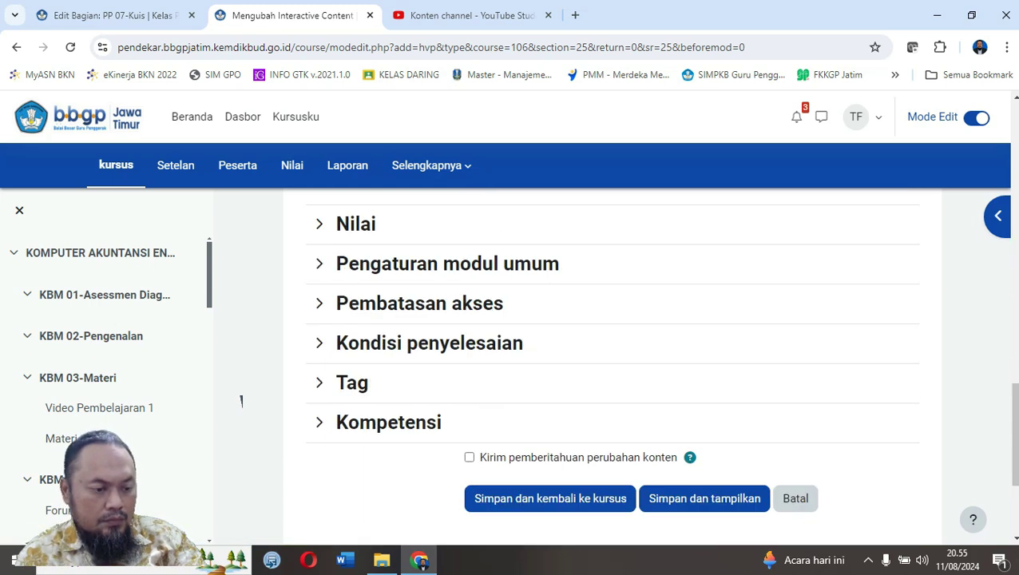
{"action": "left_click", "coordinate": [550, 423]}
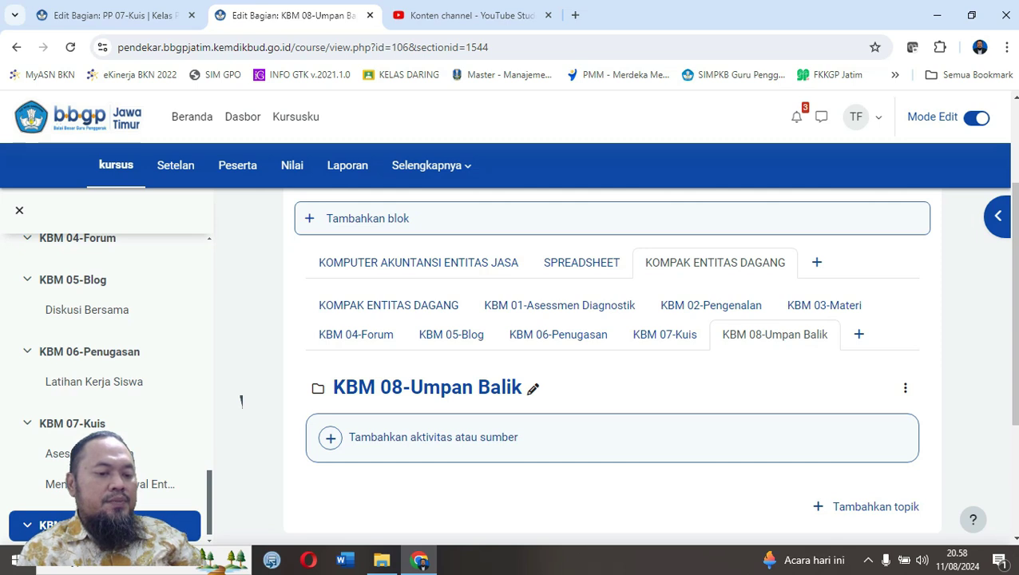
Start adding a Live poll activity to the KBM 08-Umpan Balik section.
{"action": "left_click", "coordinate": [431, 437]}
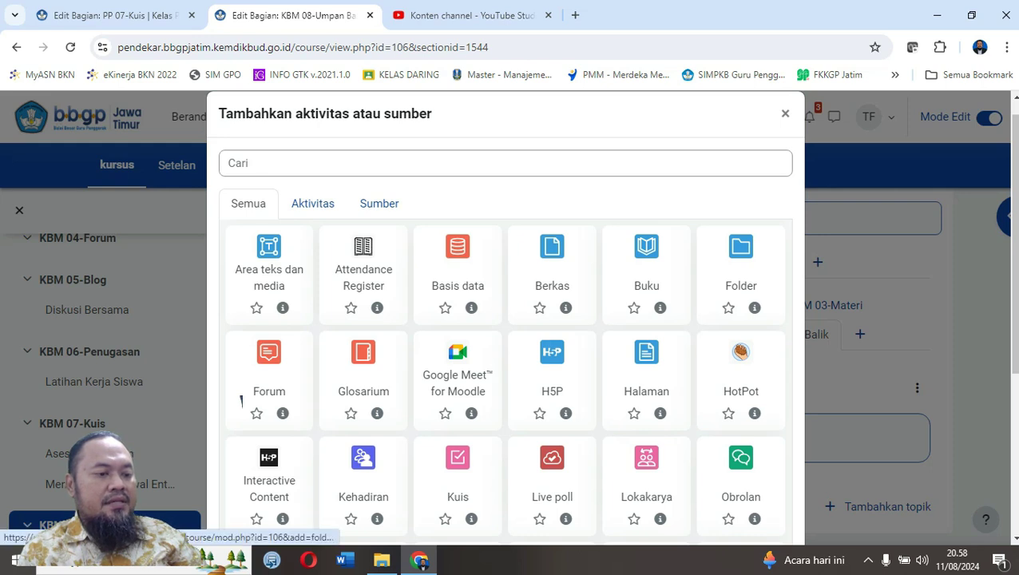
{"action": "left_click", "coordinate": [313, 203]}
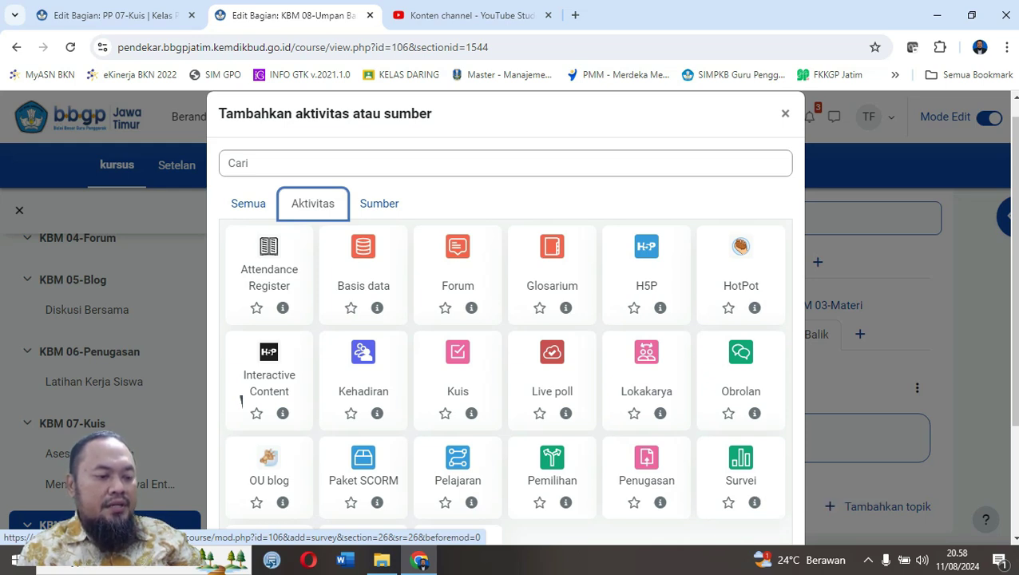
{"action": "left_click", "coordinate": [551, 391]}
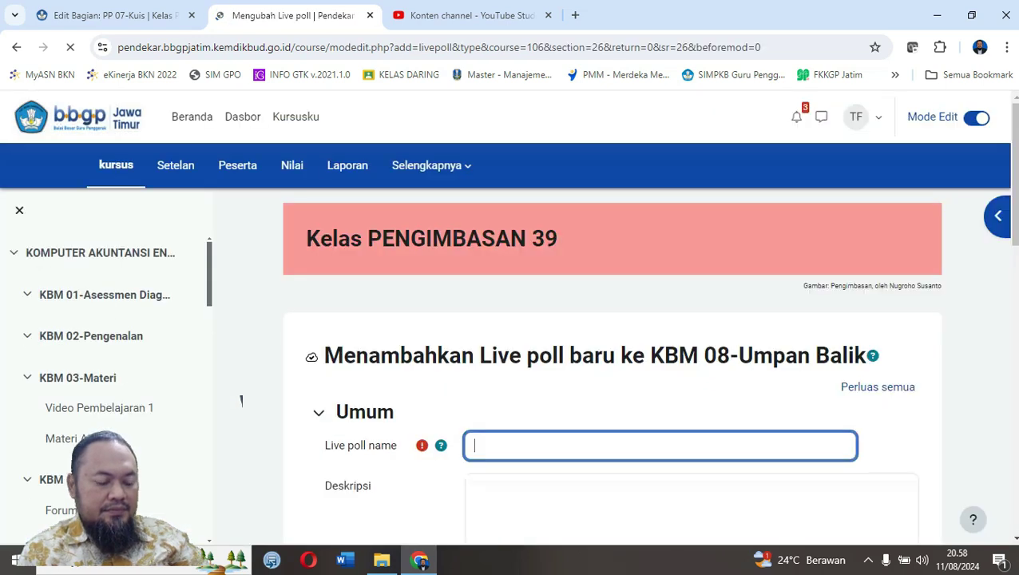
Name the new live poll "Umpan Balik" and look over its option settings.
{"action": "type", "text": "Umpan "}
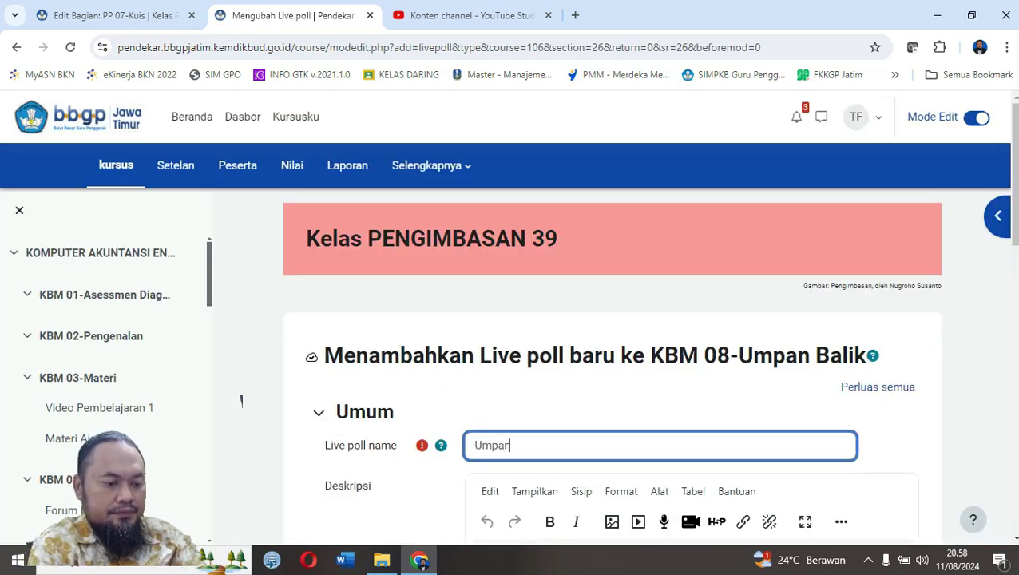
{"action": "type", "text": "Balik"}
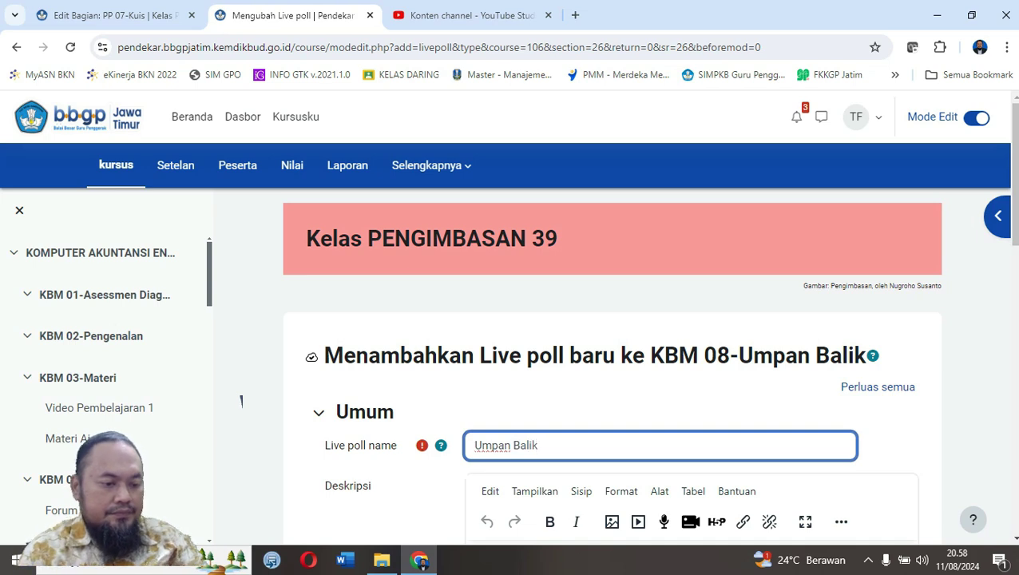
{"action": "scroll", "coordinate": [241, 400], "scroll_direction": "down", "scroll_amount": 3}
{"action": "scroll", "coordinate": [241, 401], "scroll_direction": "down", "scroll_amount": 2}
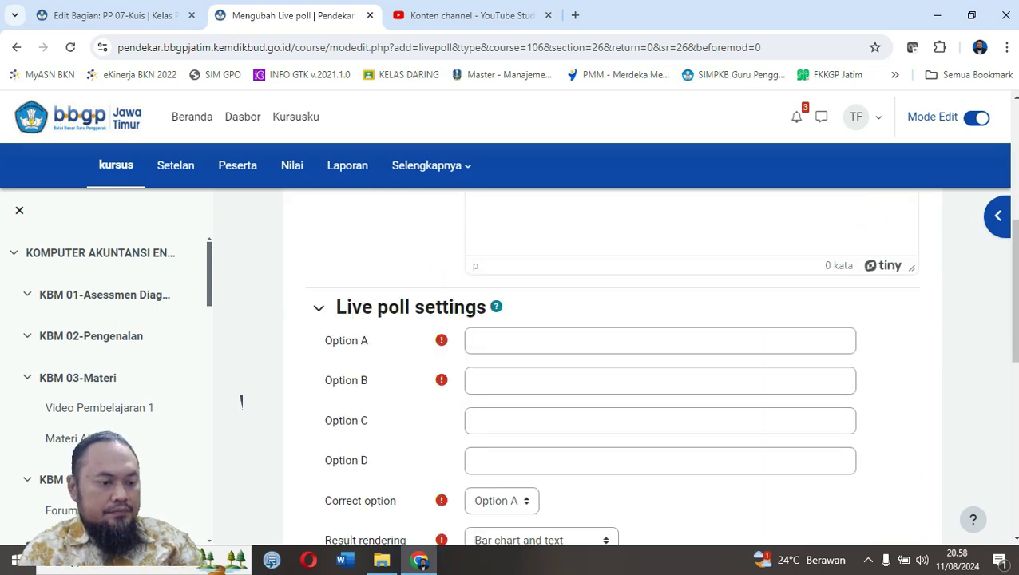
{"action": "scroll", "coordinate": [241, 400], "scroll_direction": "up", "scroll_amount": 5}
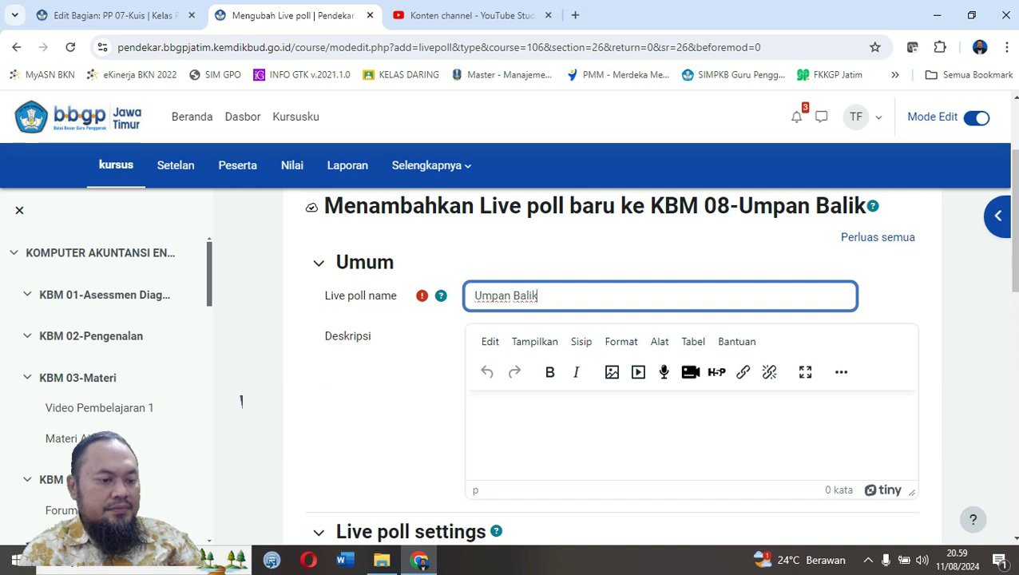
Fill in Option A of the live poll with "Apakah Penjelasan Guru sudah sesuai dengan CP dan TP".
{"action": "scroll", "coordinate": [241, 401], "scroll_direction": "down", "scroll_amount": 3}
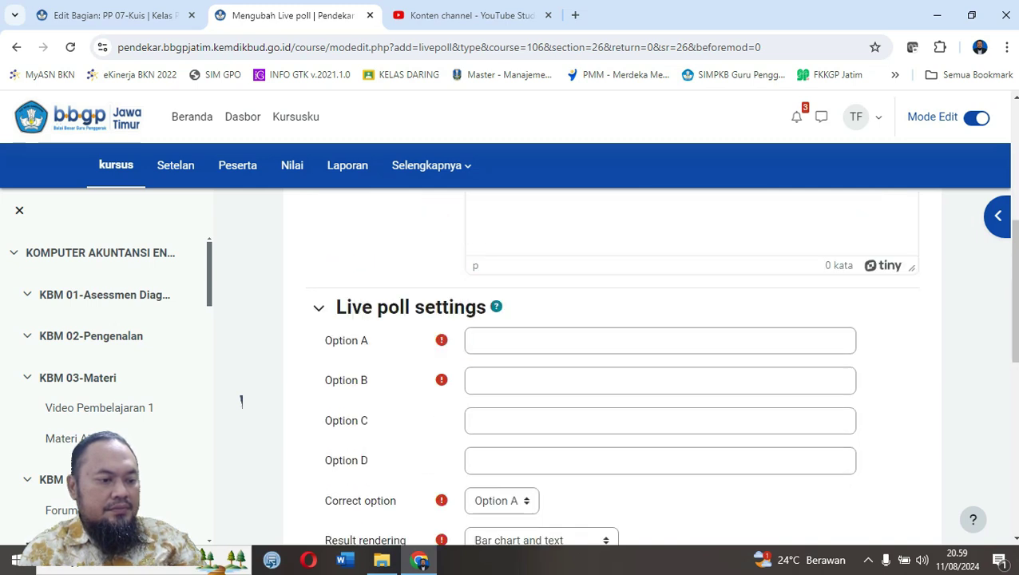
{"action": "scroll", "coordinate": [241, 401], "scroll_direction": "down", "scroll_amount": 3}
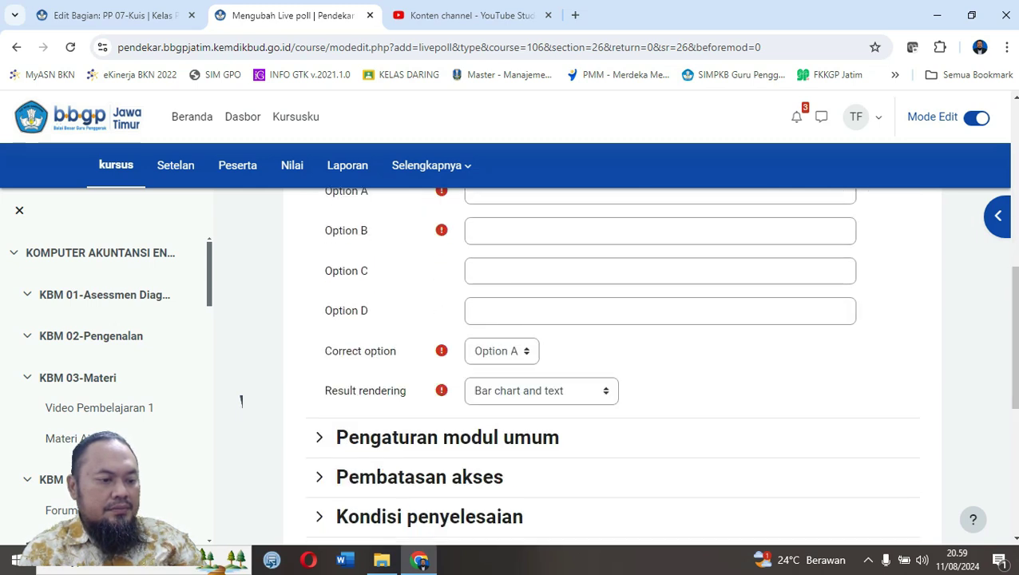
{"action": "scroll", "coordinate": [242, 401], "scroll_direction": "up", "scroll_amount": 3}
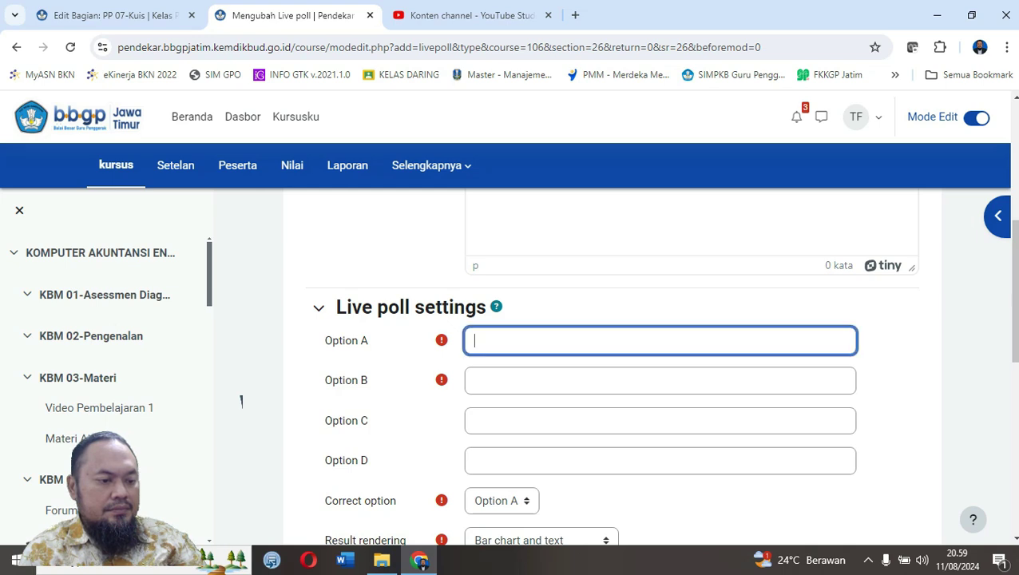
{"action": "scroll", "coordinate": [242, 400], "scroll_direction": "up", "scroll_amount": 5}
{"action": "scroll", "coordinate": [241, 401], "scroll_direction": "down", "scroll_amount": 3}
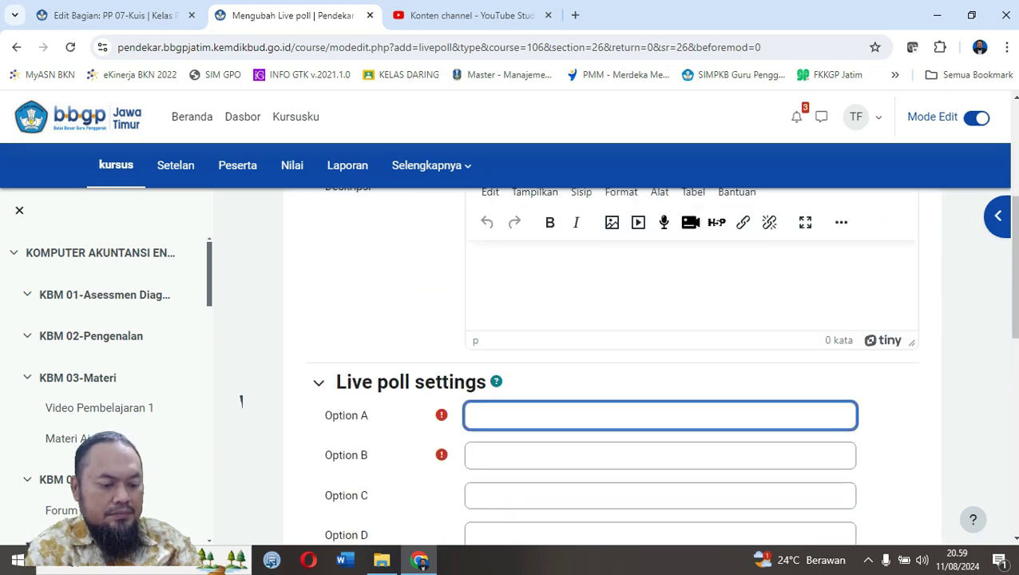
{"action": "type", "text": "Apak"}
{"action": "key", "text": "BackSpace"}
{"action": "type", "text": "kah "}
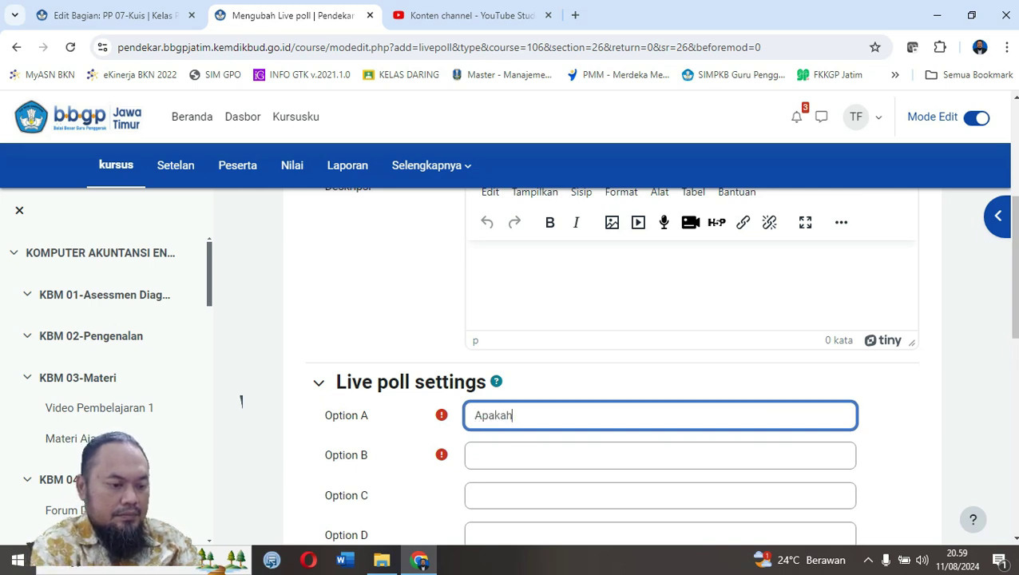
{"action": "type", "text": "P"}
{"action": "key", "text": "BackSpace"}
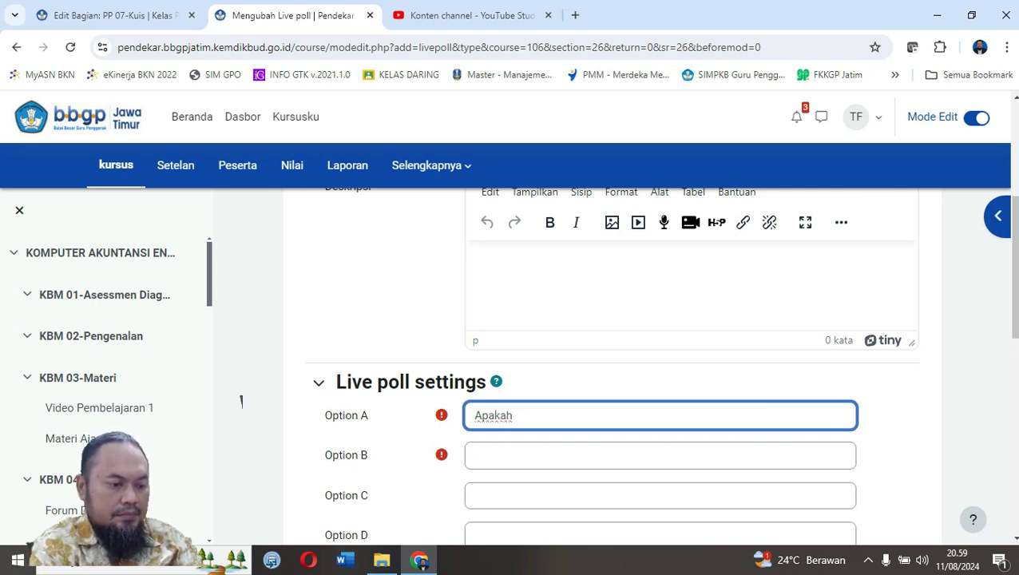
{"action": "type", "text": "Penjelasa"}
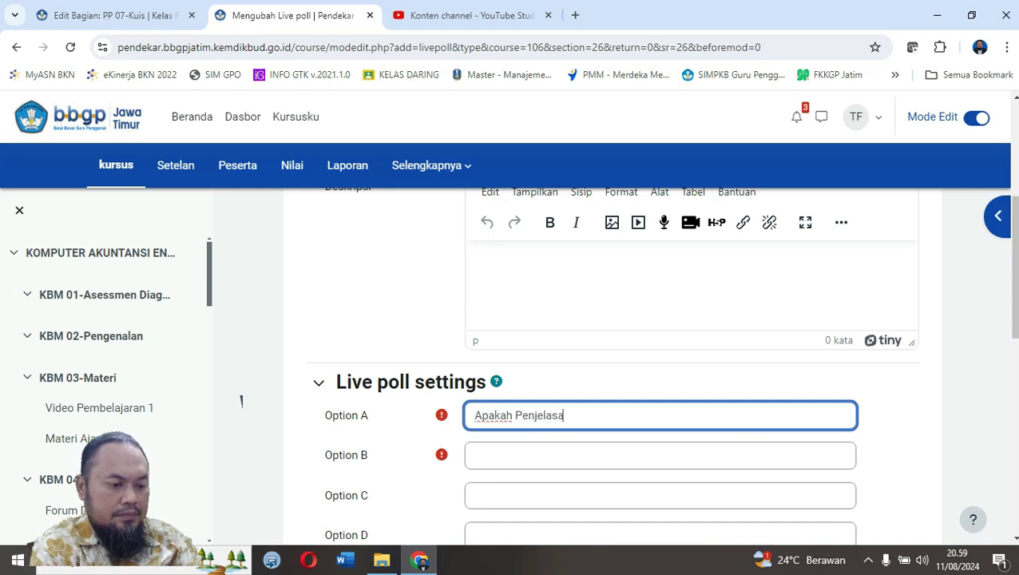
{"action": "type", "text": "n Guru sudah ses"}
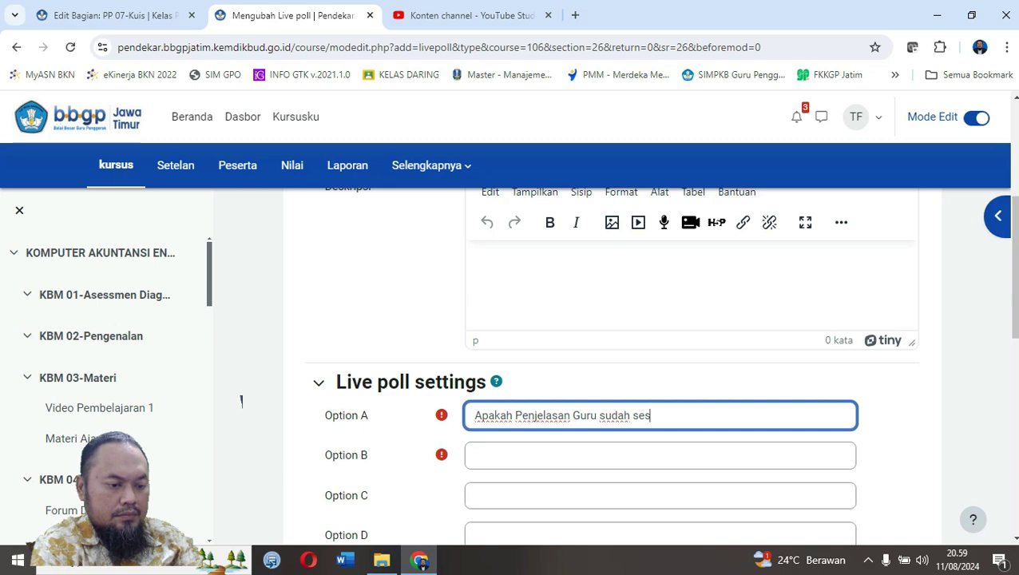
{"action": "type", "text": "uai degnan"}
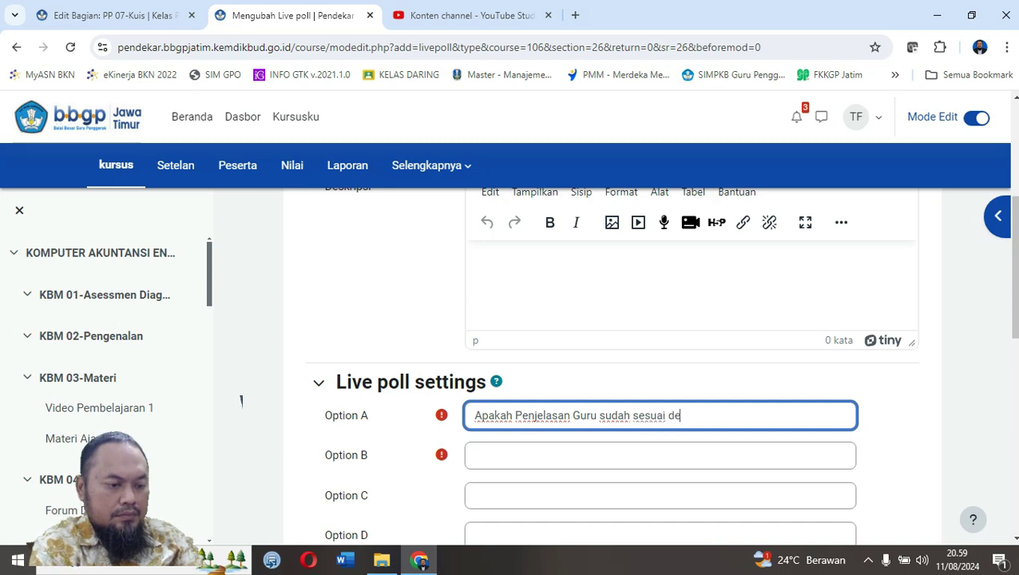
{"action": "key", "text": "BackSpace"}
{"action": "key", "text": "BackSpace"}
{"action": "key", "text": "BackSpace"}
{"action": "key", "text": "BackSpace"}
{"action": "key", "text": "BackSpace"}
{"action": "type", "text": "ngan "}
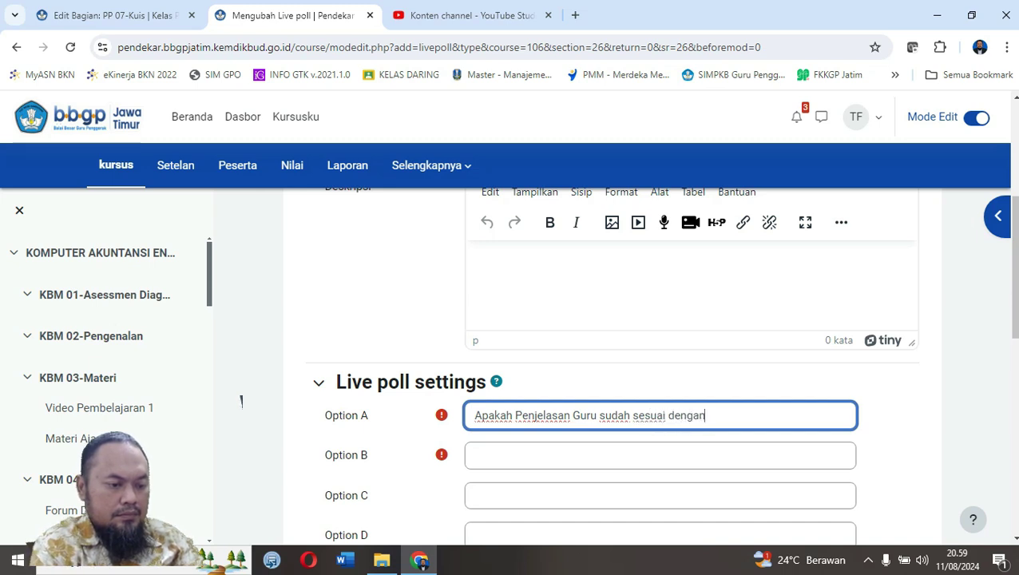
{"action": "type", "text": "Cp dari"}
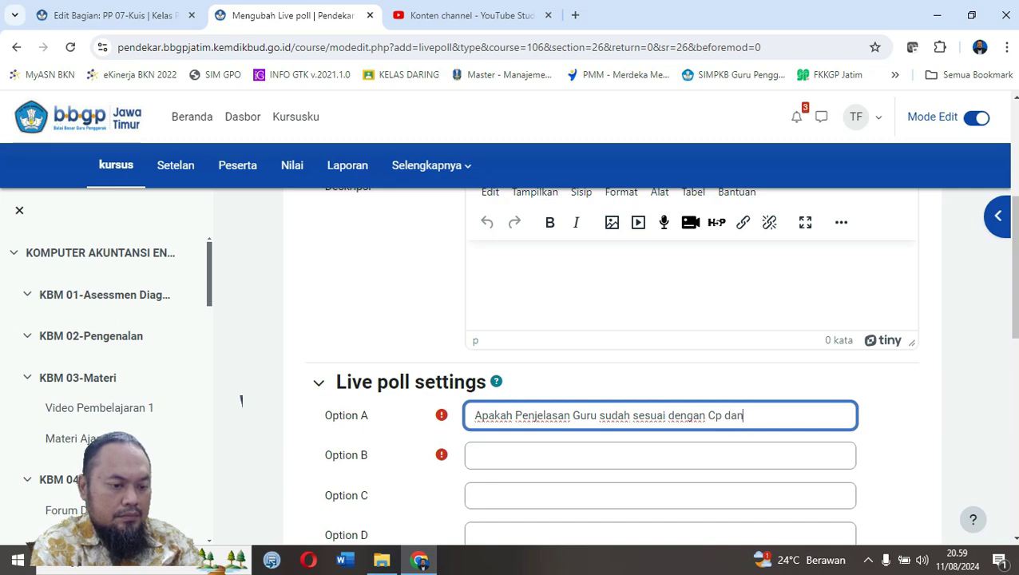
{"action": "key", "text": "BackSpace"}
{"action": "key", "text": "BackSpace"}
{"action": "key", "text": "BackSpace"}
{"action": "key", "text": "BackSpace"}
{"action": "key", "text": "BackSpace"}
{"action": "key", "text": "BackSpace"}
{"action": "type", "text": "P dan "}
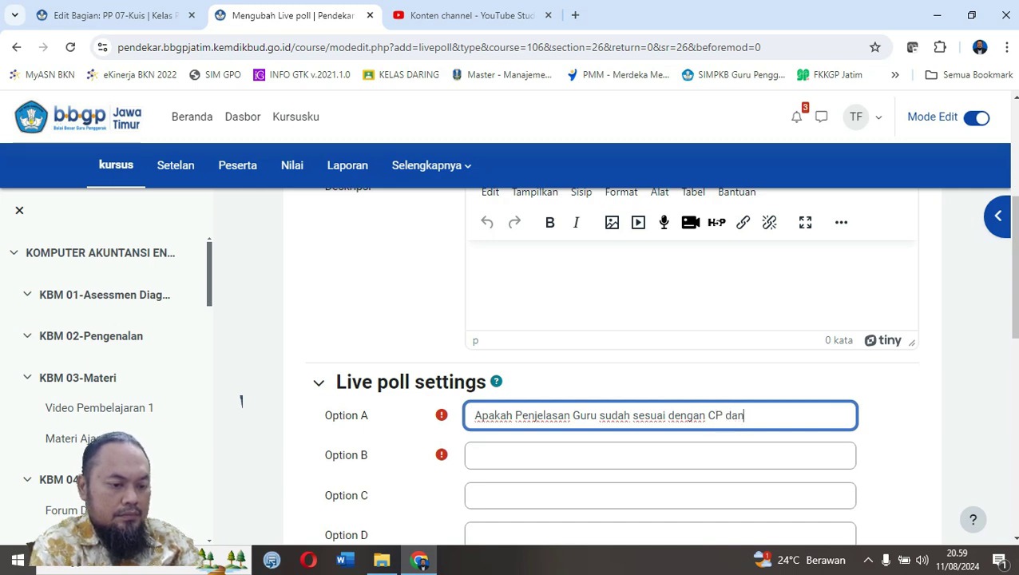
{"action": "type", "text": "TP"}
{"action": "key", "text": "Tab"}
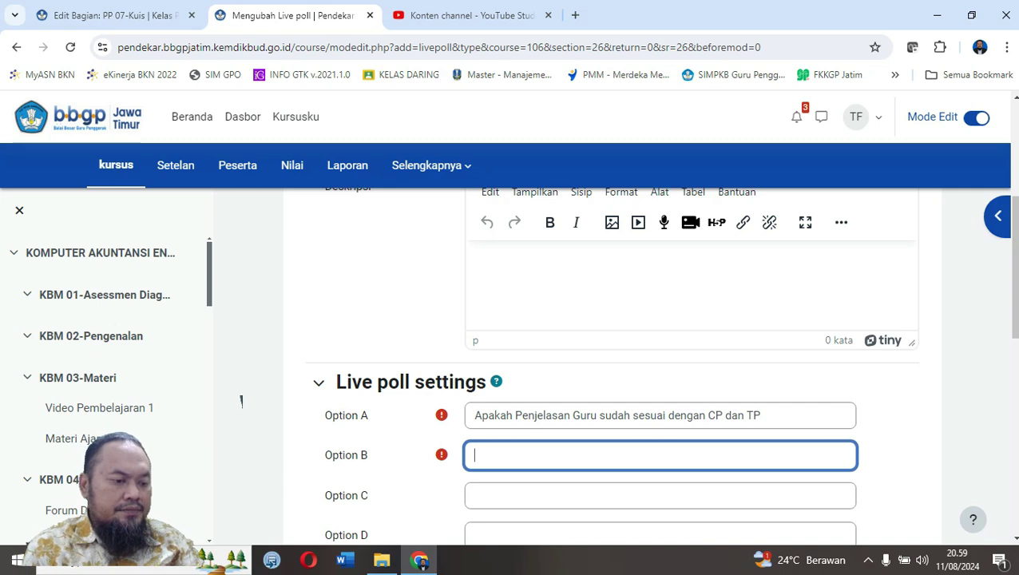
Fill in Option B of the live poll with "Apakah Guru mengajar tepat waktu".
{"action": "type", "text": "Apaka"}
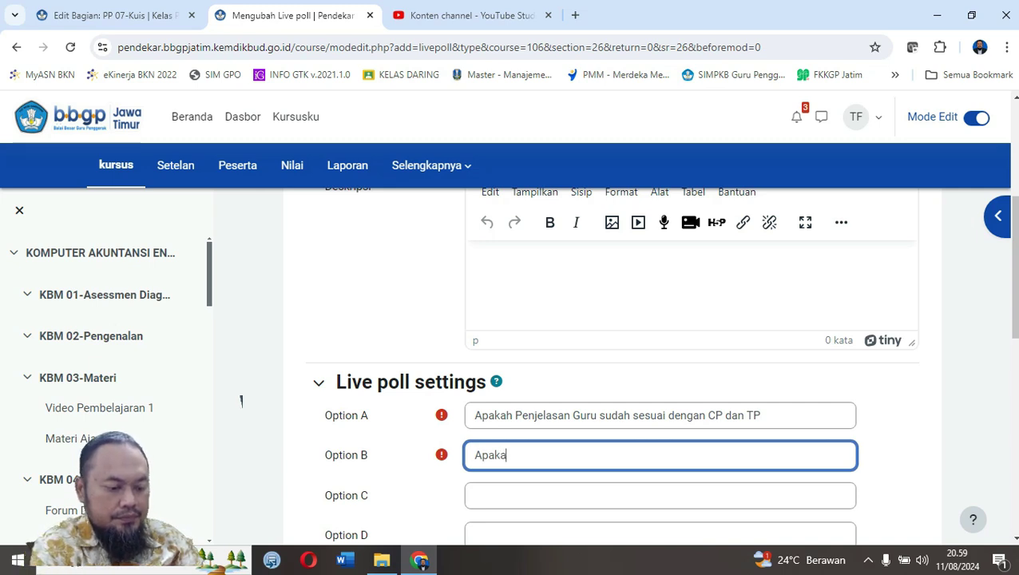
{"action": "type", "text": "h Guru"}
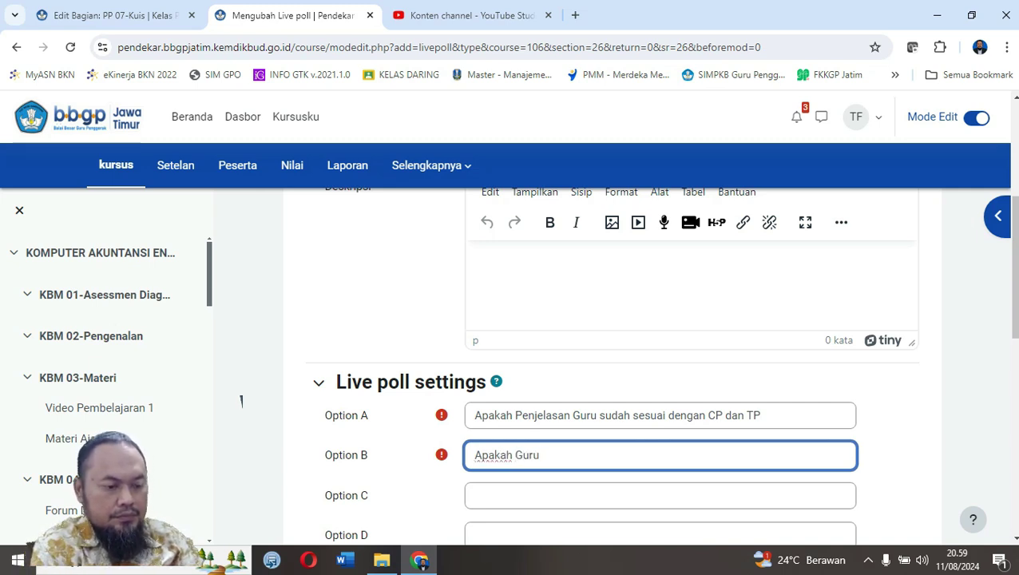
{"action": "type", "text": " mengajar te"}
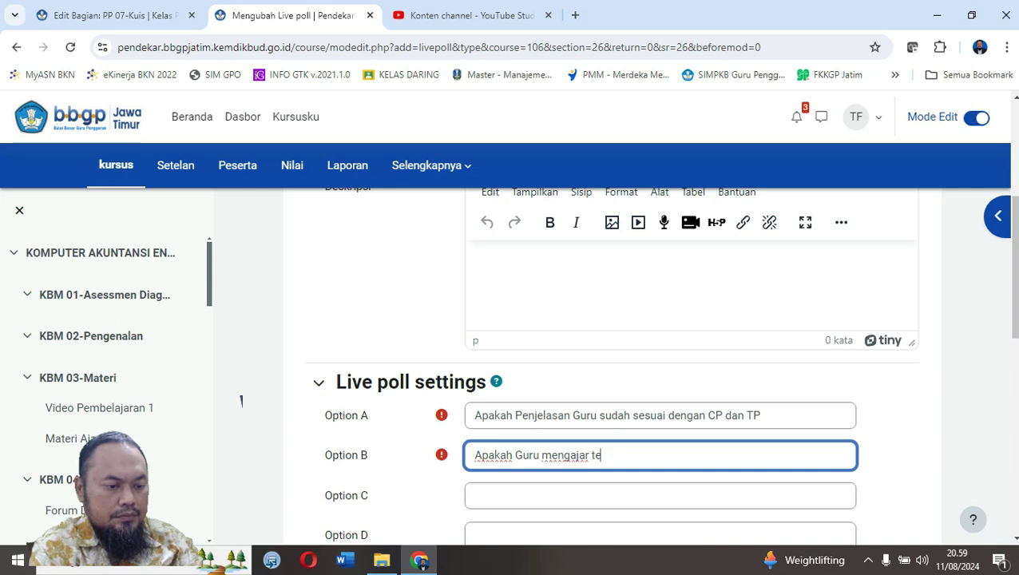
{"action": "type", "text": "pat waktu"}
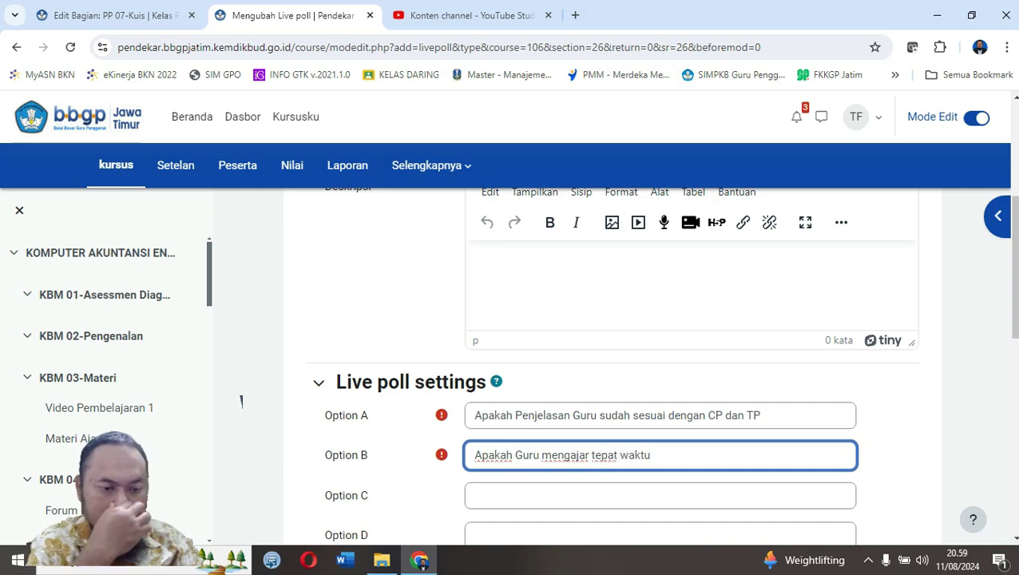
Keep Option A as the correct option with "Bar chart and text" result rendering, and save the live poll, returning to the course.
{"action": "scroll", "coordinate": [241, 402], "scroll_direction": "down", "scroll_amount": 4}
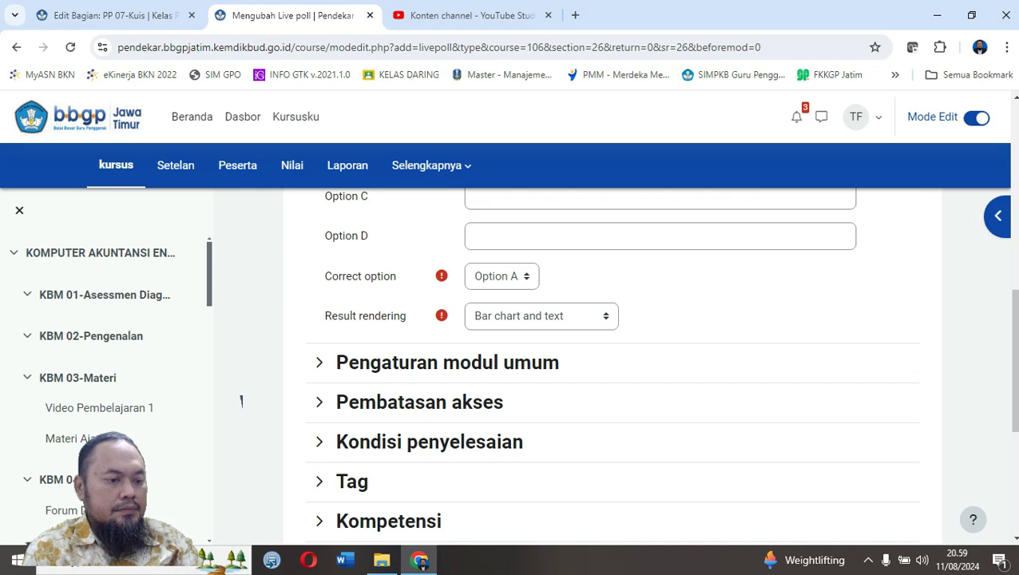
{"action": "left_click", "coordinate": [501, 276]}
{"action": "left_click", "coordinate": [502, 277]}
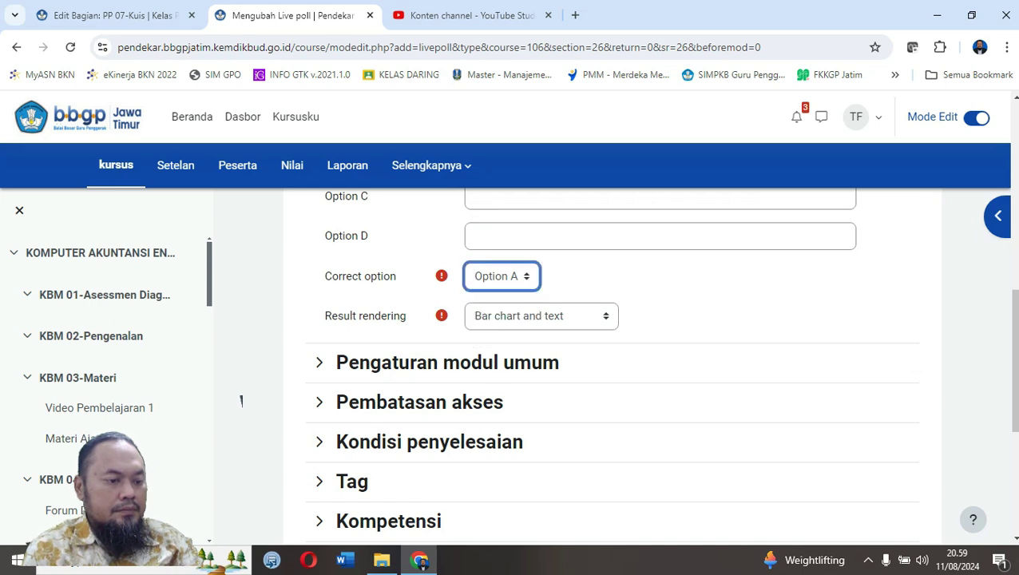
{"action": "left_click", "coordinate": [542, 316]}
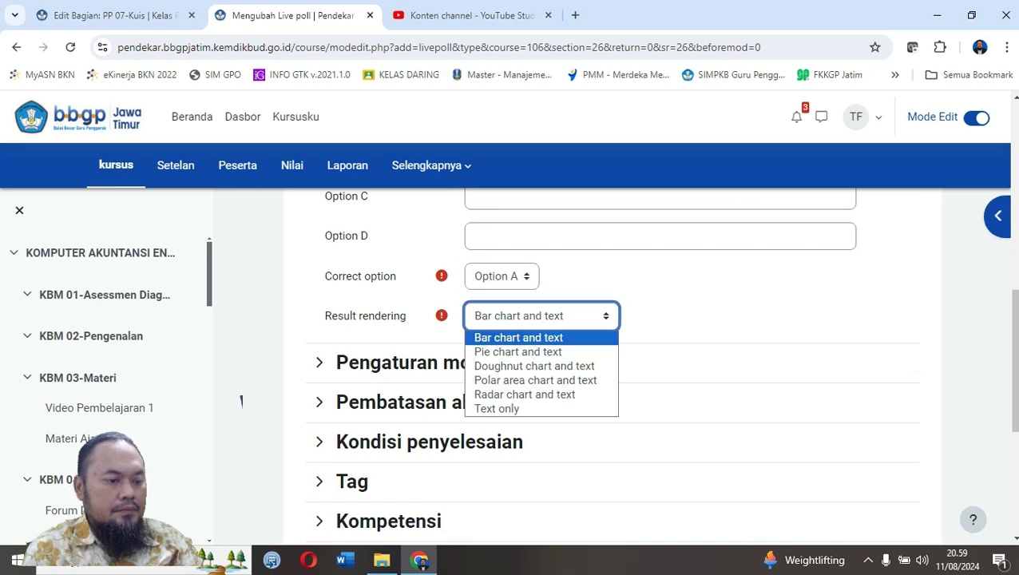
{"action": "left_click", "coordinate": [542, 316]}
{"action": "scroll", "coordinate": [612, 405], "scroll_direction": "down", "scroll_amount": 5}
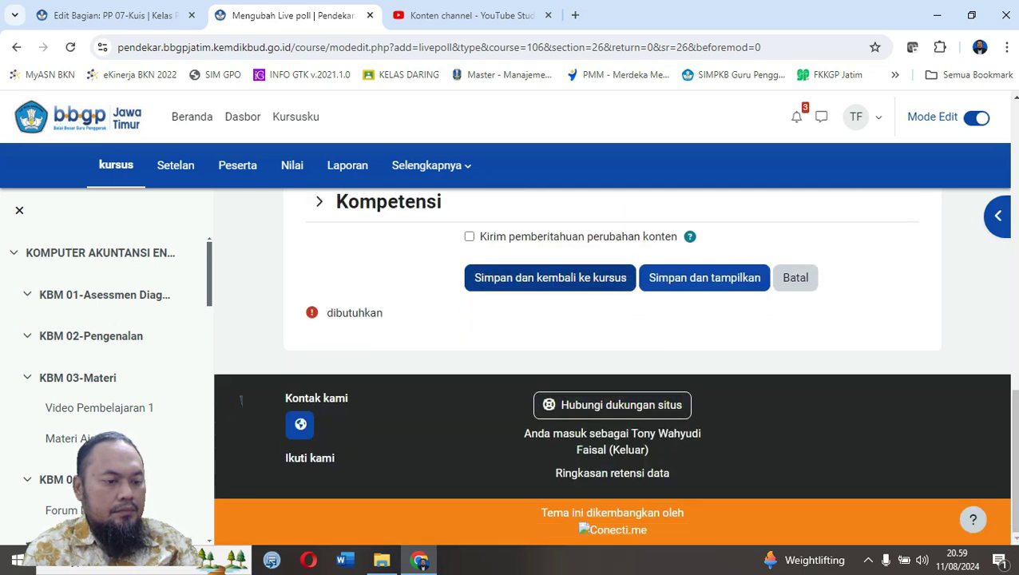
{"action": "left_click", "coordinate": [550, 277]}
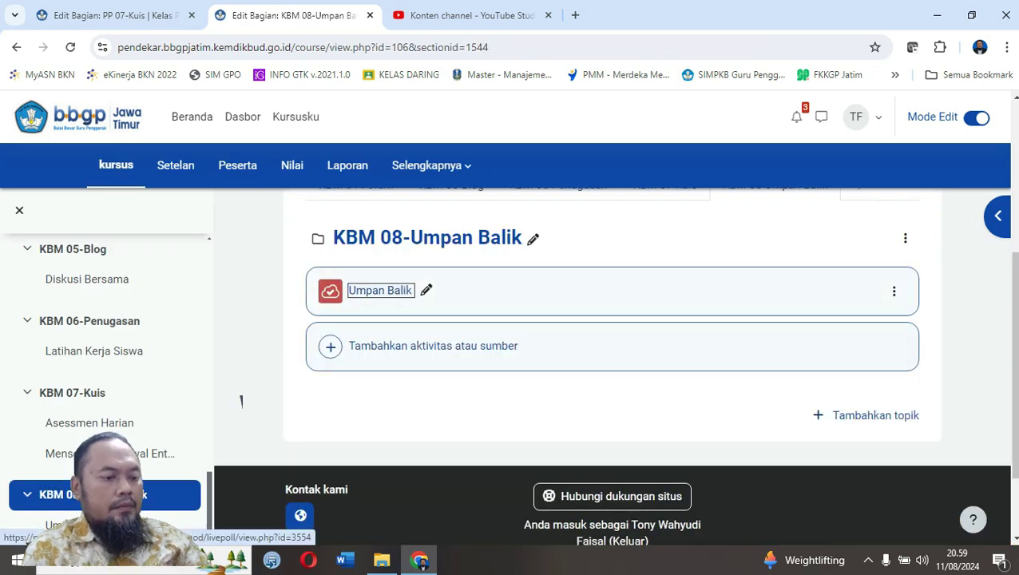
Open the Umpan Balik live poll to examine its options, voting and vote controls, and return to the course.
{"action": "left_click", "coordinate": [380, 290]}
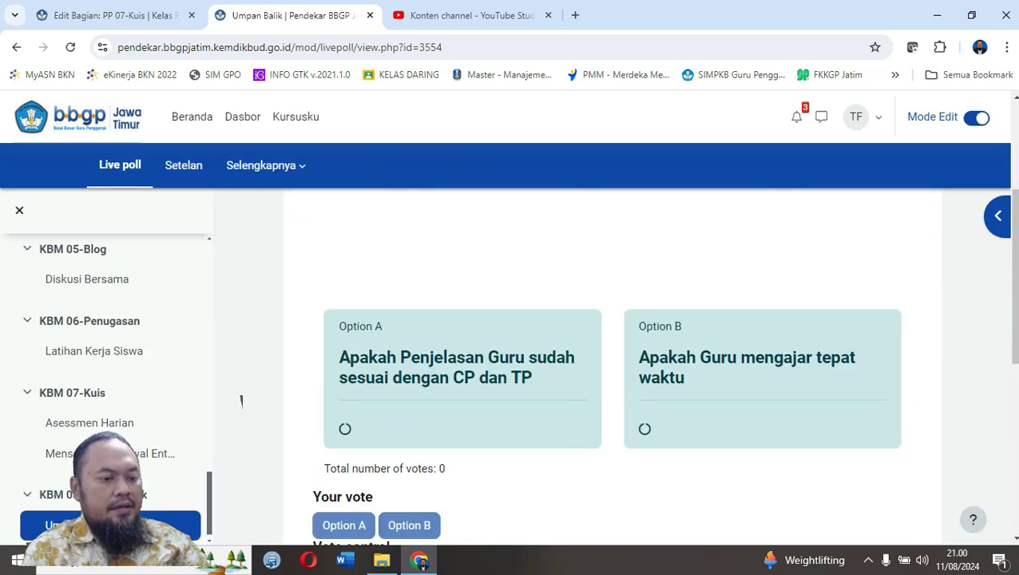
{"action": "scroll", "coordinate": [241, 401], "scroll_direction": "down", "scroll_amount": 1}
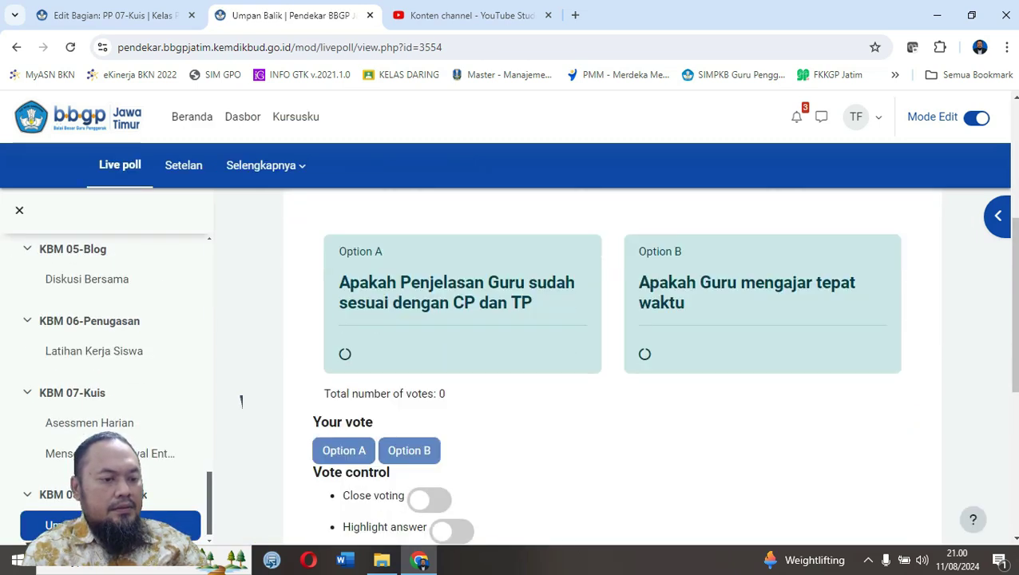
{"action": "scroll", "coordinate": [242, 400], "scroll_direction": "down", "scroll_amount": 2}
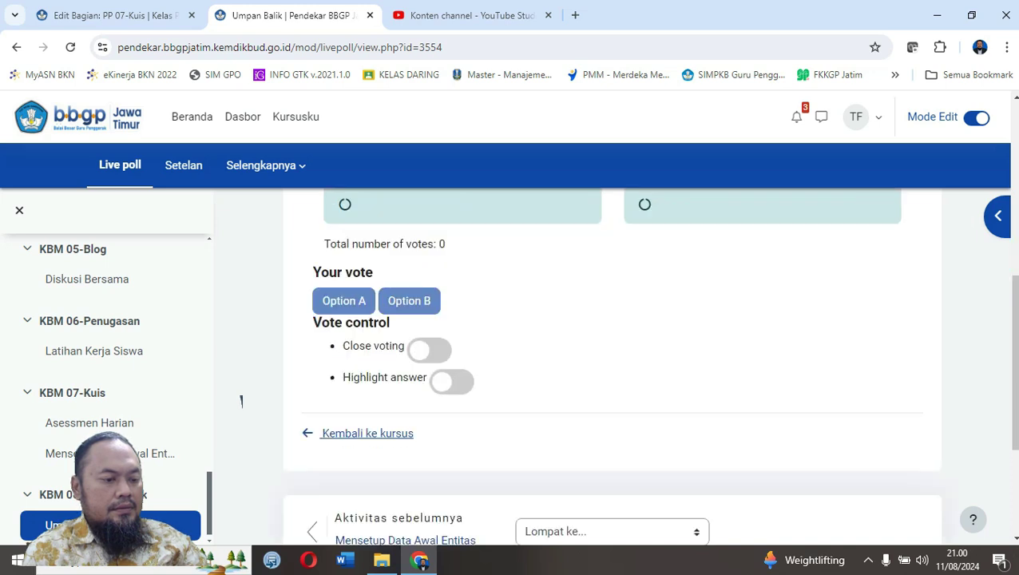
{"action": "scroll", "coordinate": [241, 401], "scroll_direction": "down", "scroll_amount": 2}
{"action": "scroll", "coordinate": [241, 401], "scroll_direction": "up", "scroll_amount": 8}
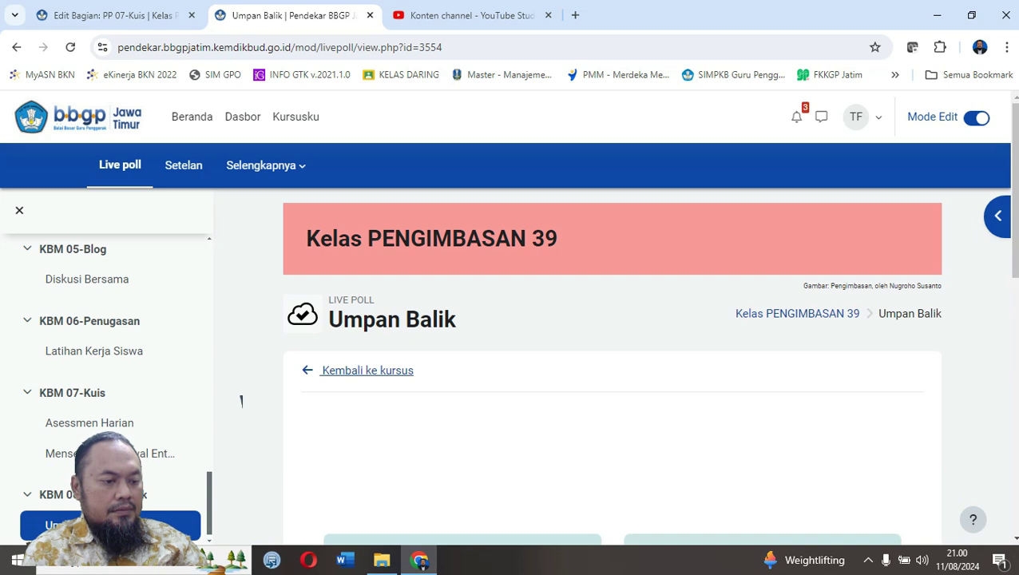
{"action": "left_click", "coordinate": [367, 370]}
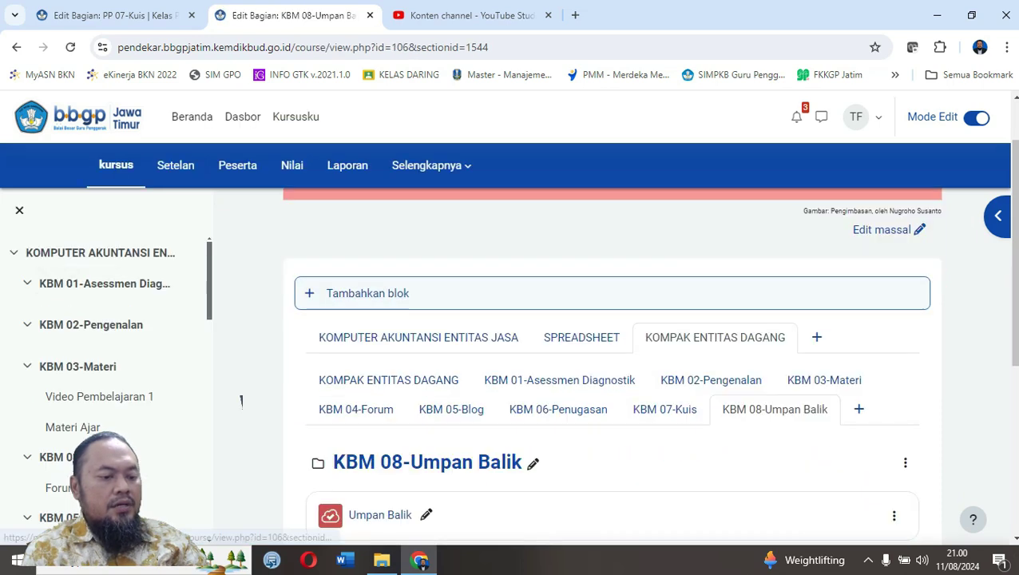
Start adding a Survei activity to the KBM 08-Umpan Balik section.
{"action": "scroll", "coordinate": [242, 401], "scroll_direction": "down", "scroll_amount": 1}
{"action": "left_click", "coordinate": [433, 496]}
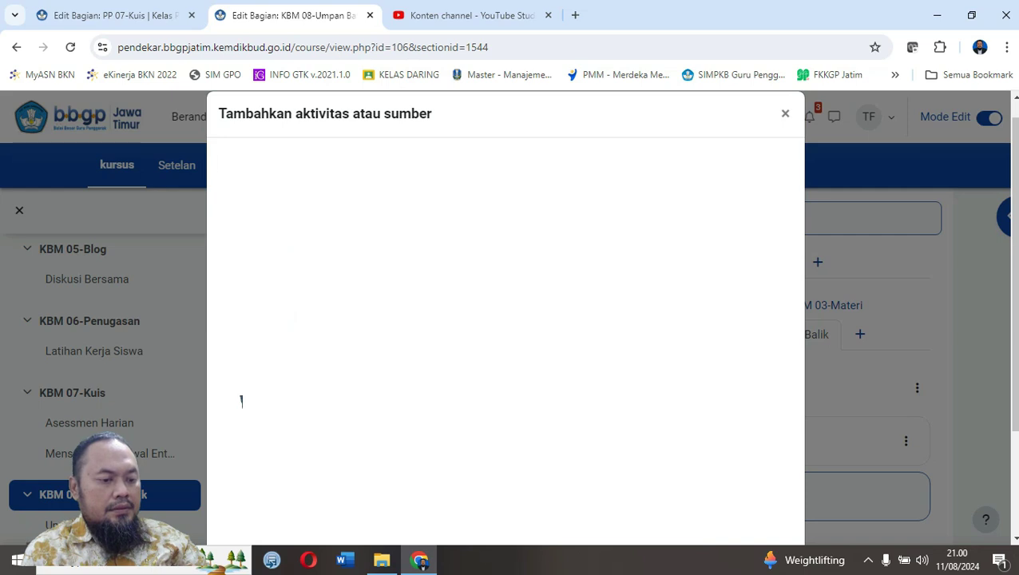
{"action": "scroll", "coordinate": [241, 401], "scroll_direction": "down", "scroll_amount": 1}
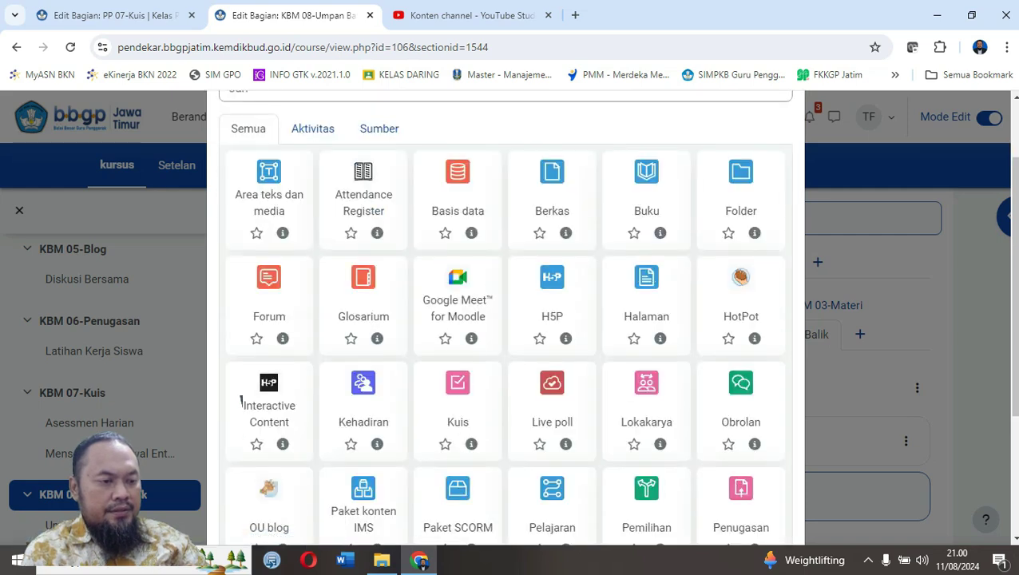
{"action": "scroll", "coordinate": [241, 401], "scroll_direction": "up", "scroll_amount": 1}
{"action": "left_click", "coordinate": [312, 203]}
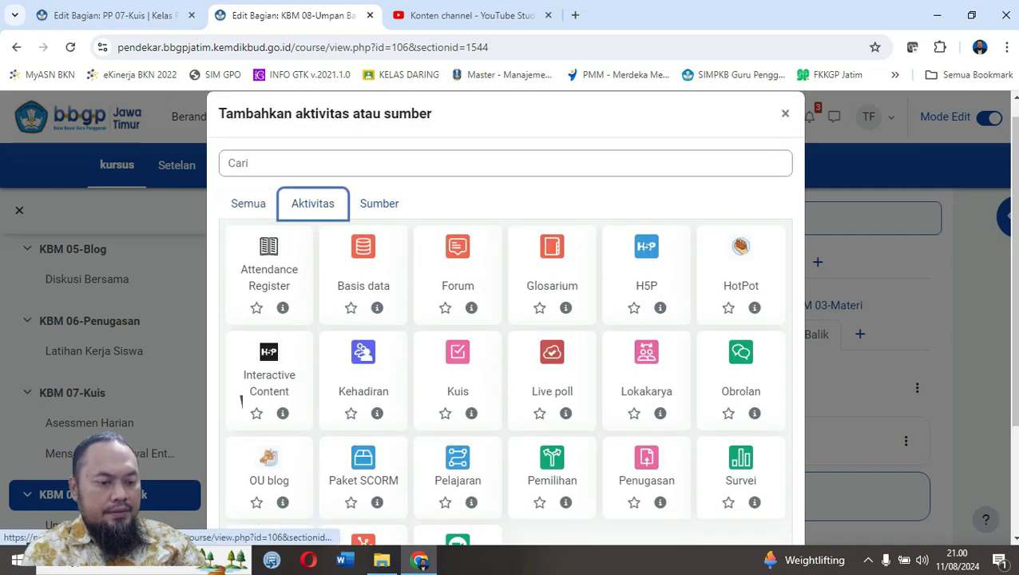
{"action": "left_click", "coordinate": [741, 471]}
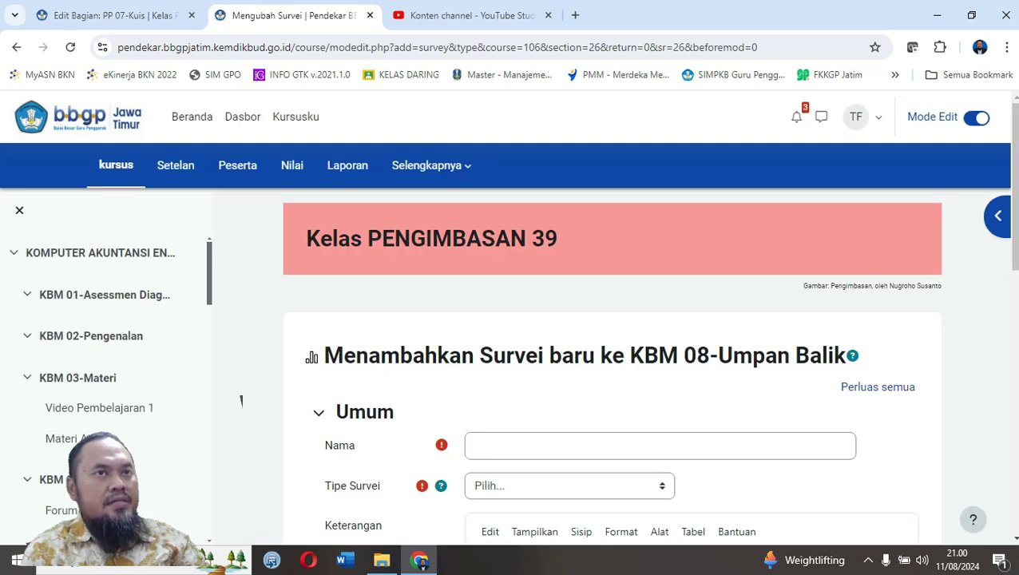
{"action": "scroll", "coordinate": [241, 401], "scroll_direction": "down", "scroll_amount": 1}
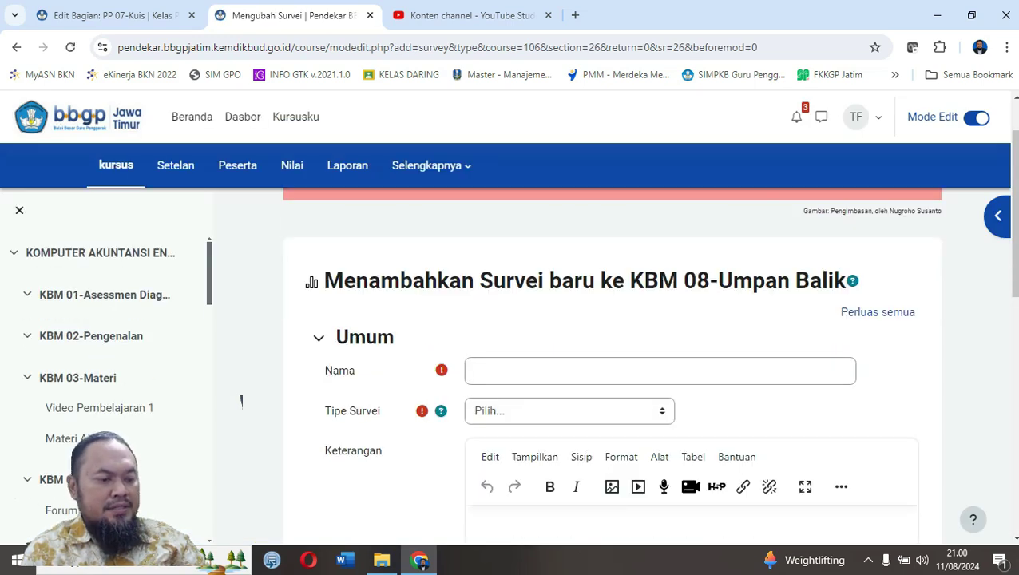
{"action": "left_click", "coordinate": [511, 371]}
{"action": "type", "text": "U"}
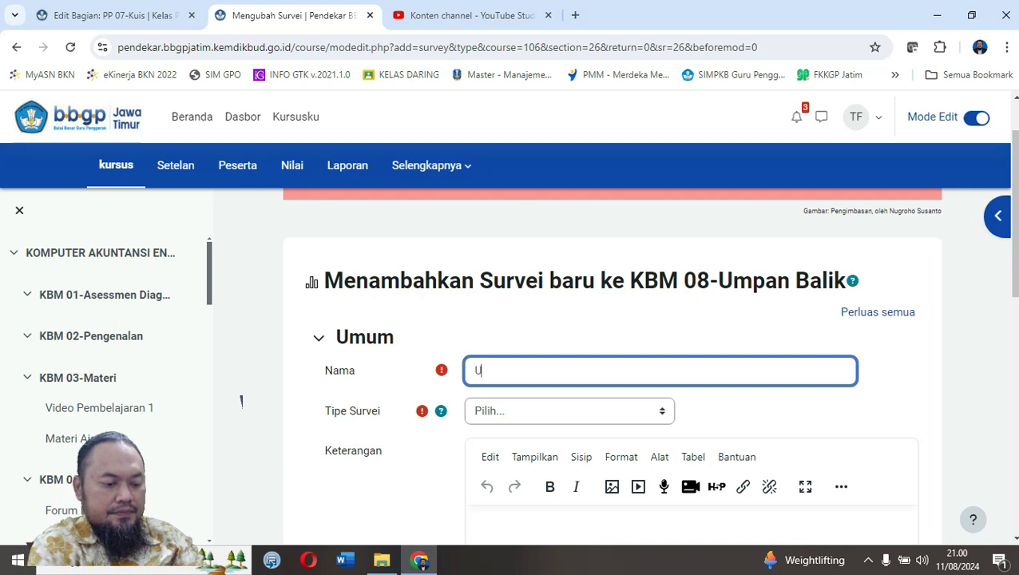
{"action": "type", "text": "mpan"}
{"action": "key", "text": "BackSpace"}
{"action": "key", "text": "BackSpace"}
{"action": "key", "text": "BackSpace"}
{"action": "key", "text": "BackSpace"}
{"action": "key", "text": "BackSpace"}
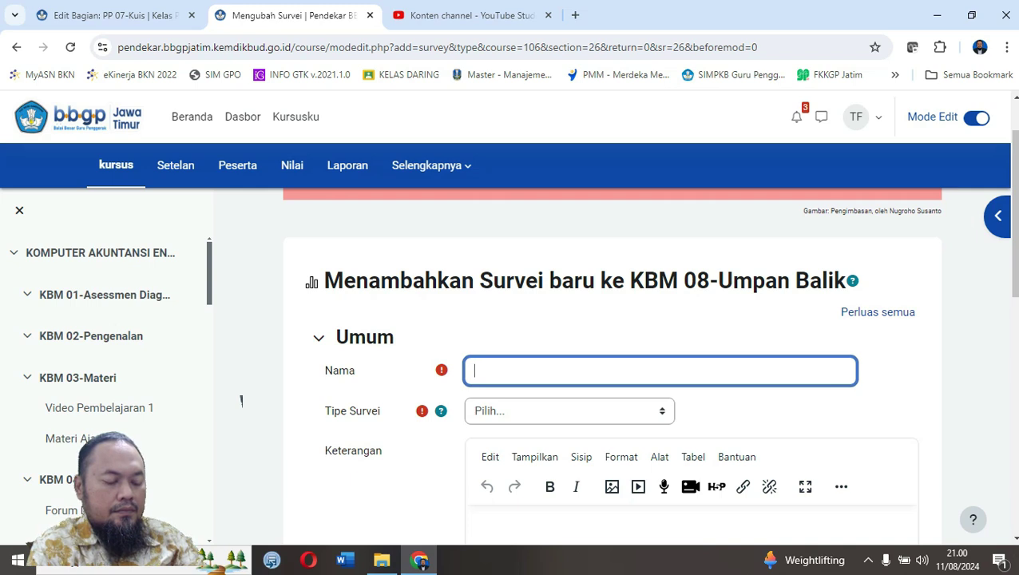
{"action": "type", "text": "Umpan"}
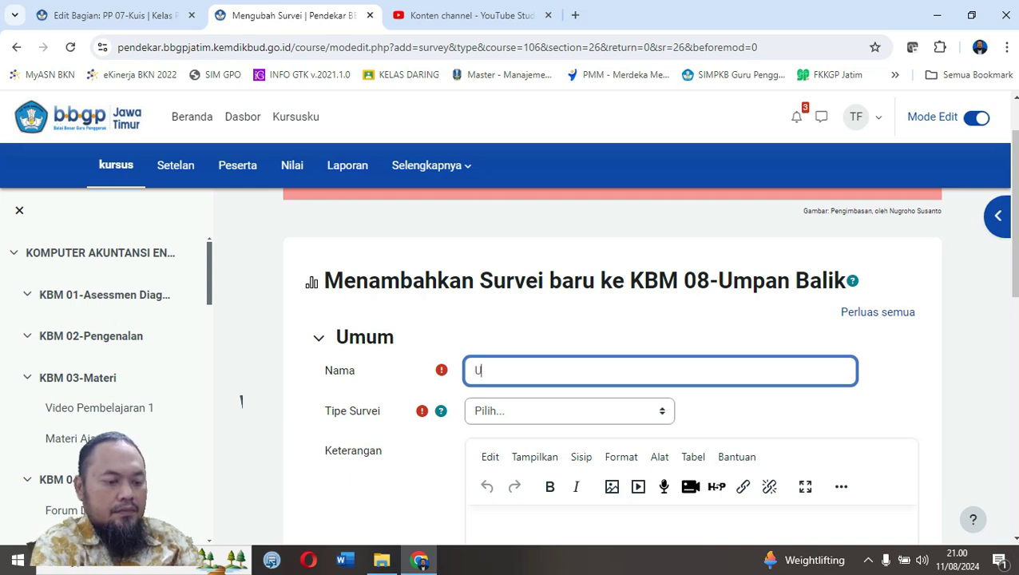
{"action": "key", "text": "BackSpace"}
{"action": "key", "text": "BackSpace"}
{"action": "key", "text": "BackSpace"}
{"action": "key", "text": "BackSpace"}
{"action": "key", "text": "BackSpace"}
{"action": "key", "text": "BackSpace"}
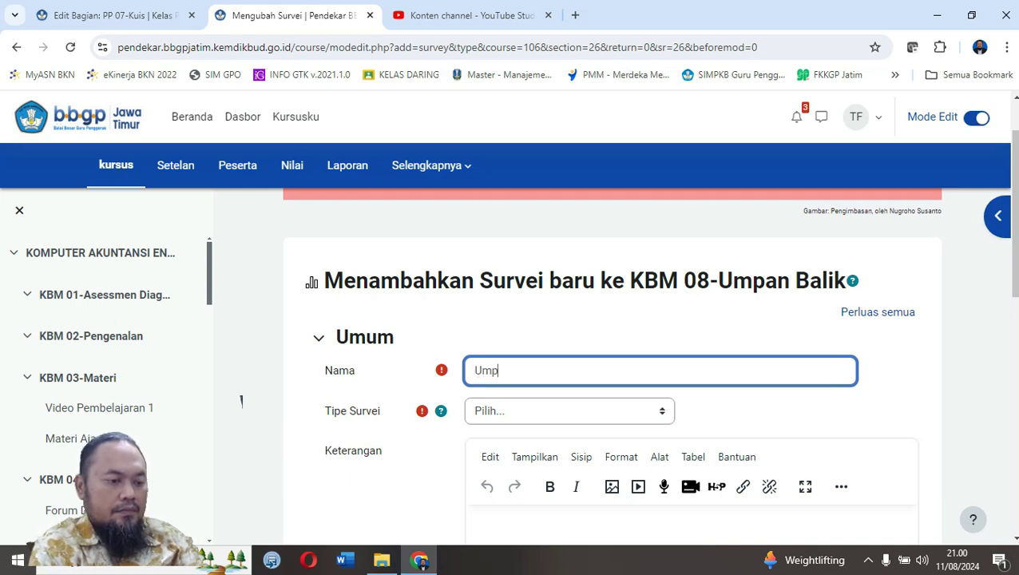
Name the new survey "Refleksi".
{"action": "type", "text": "Re"}
{"action": "type", "text": "flek"}
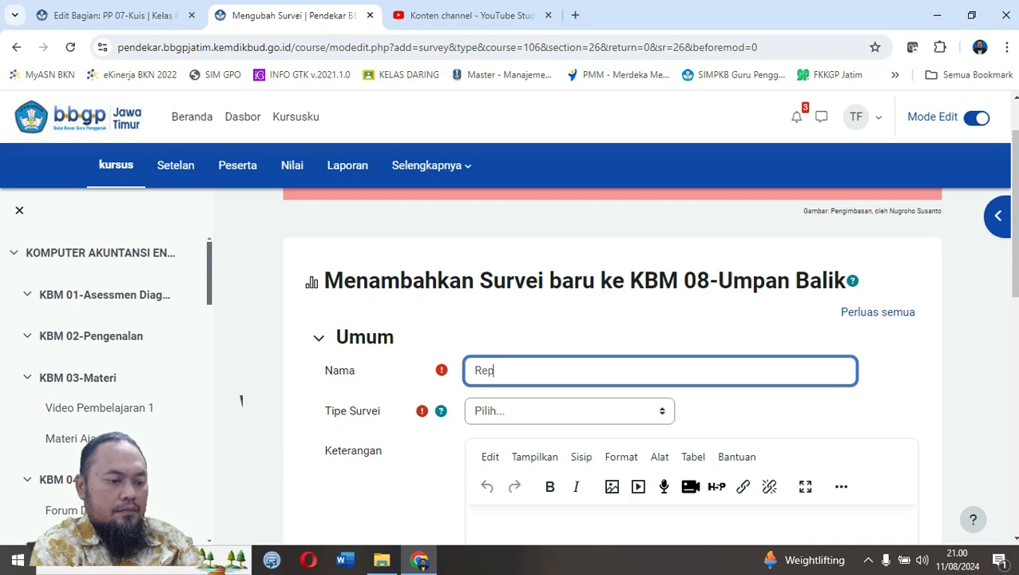
{"action": "type", "text": "si"}
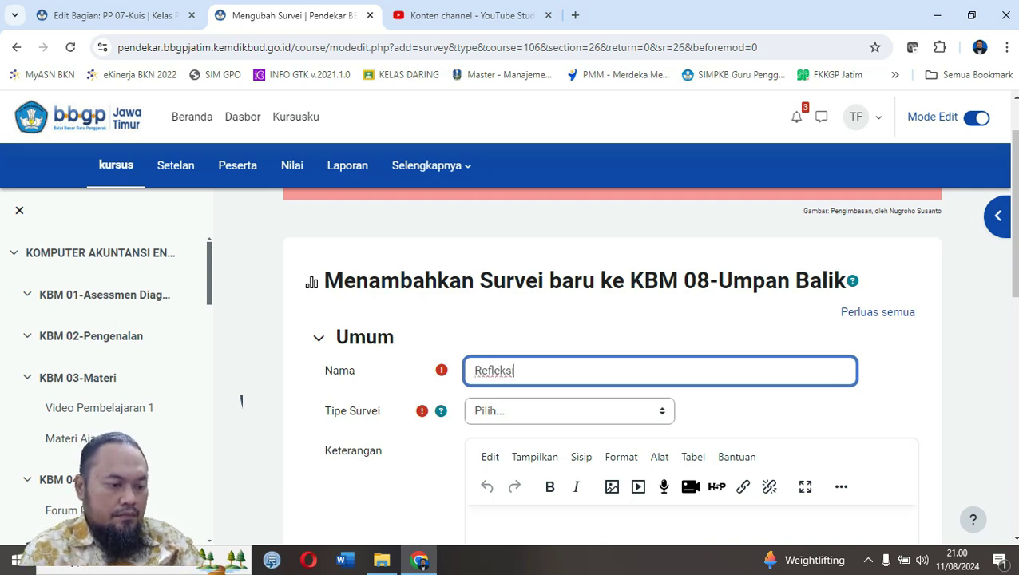
Set the survey type to "COLLES (Terbaru)" and save the survey, returning to the course.
{"action": "key", "text": "Tab"}
{"action": "key", "text": "alt+Down"}
{"action": "key", "text": "Down"}
{"action": "key", "text": "Down"}
{"action": "key", "text": "Down"}
{"action": "key", "text": "Down"}
{"action": "key", "text": "Down"}
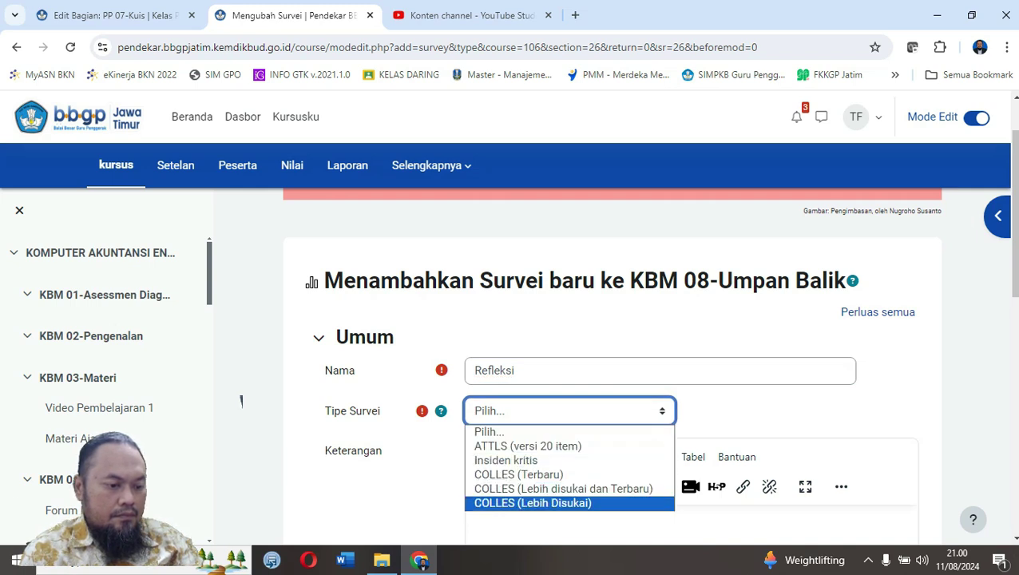
{"action": "key", "text": "Up"}
{"action": "key", "text": "Up"}
{"action": "key", "text": "Up"}
{"action": "key", "text": "Down"}
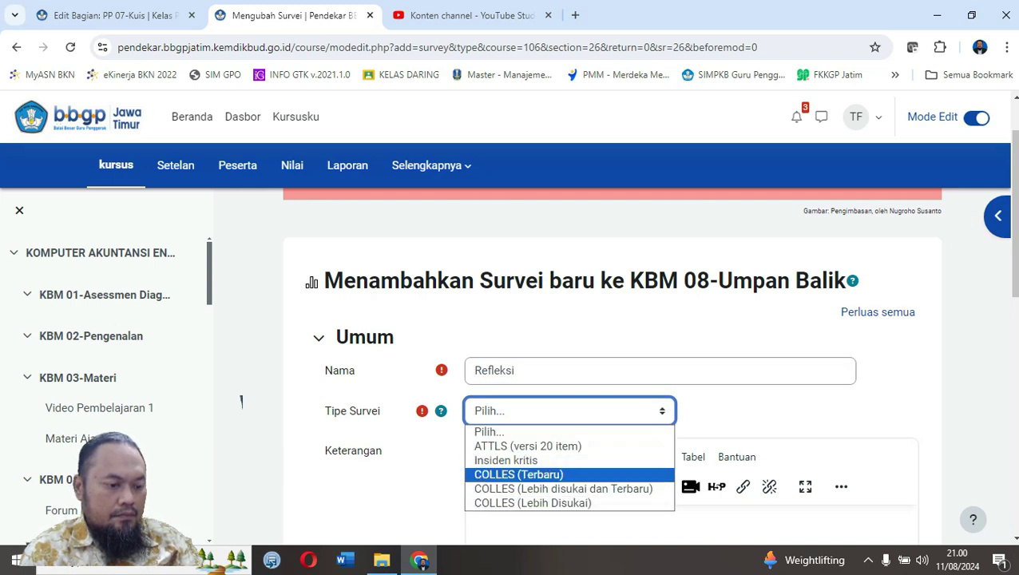
{"action": "key", "text": "Return"}
{"action": "scroll", "coordinate": [242, 399], "scroll_direction": "down", "scroll_amount": 10}
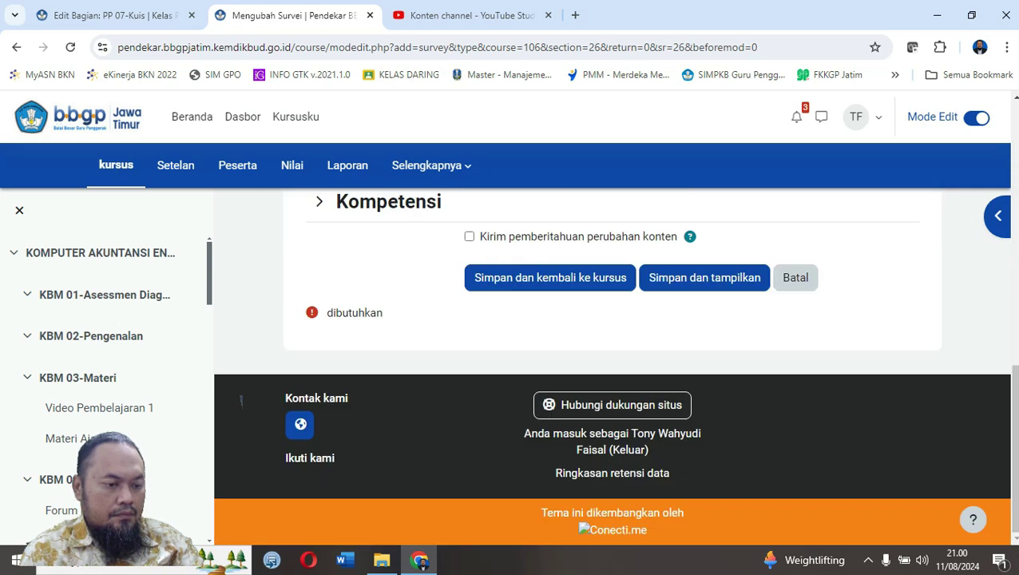
{"action": "left_click", "coordinate": [550, 278]}
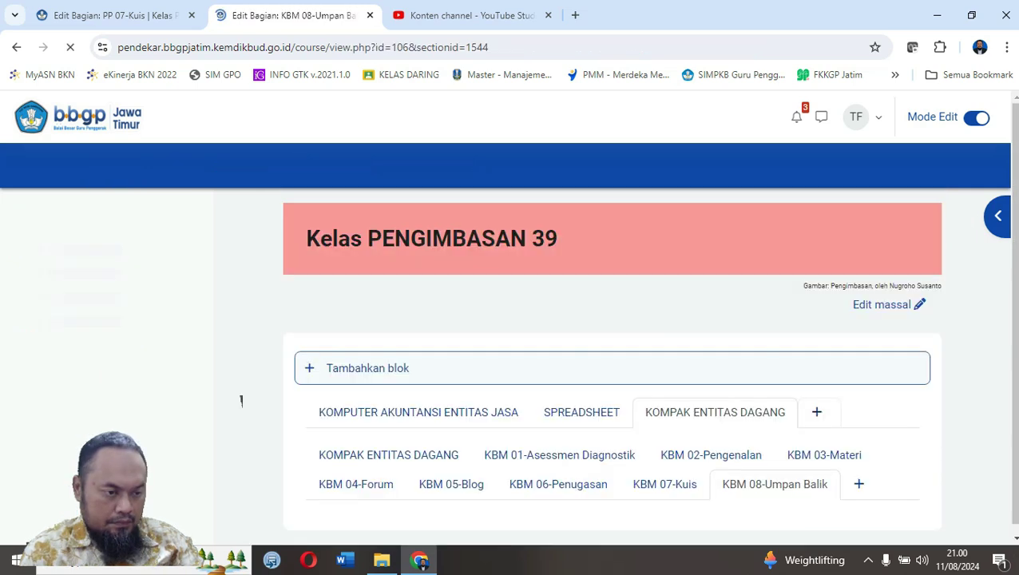